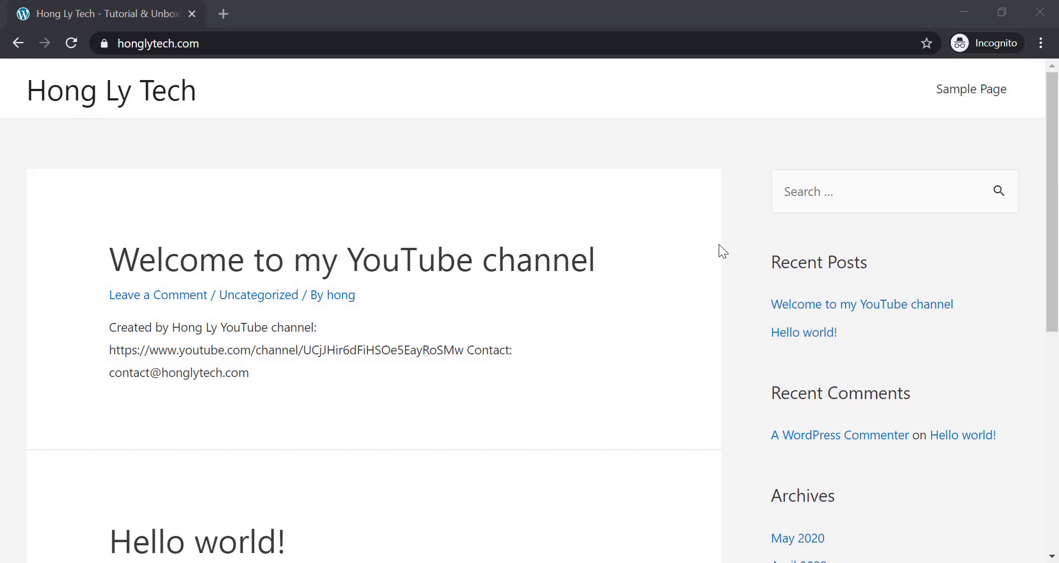
Examine the website's home page, including its theme credit footer and the version with the video gallery
scroll(719, 244, "down", 8)
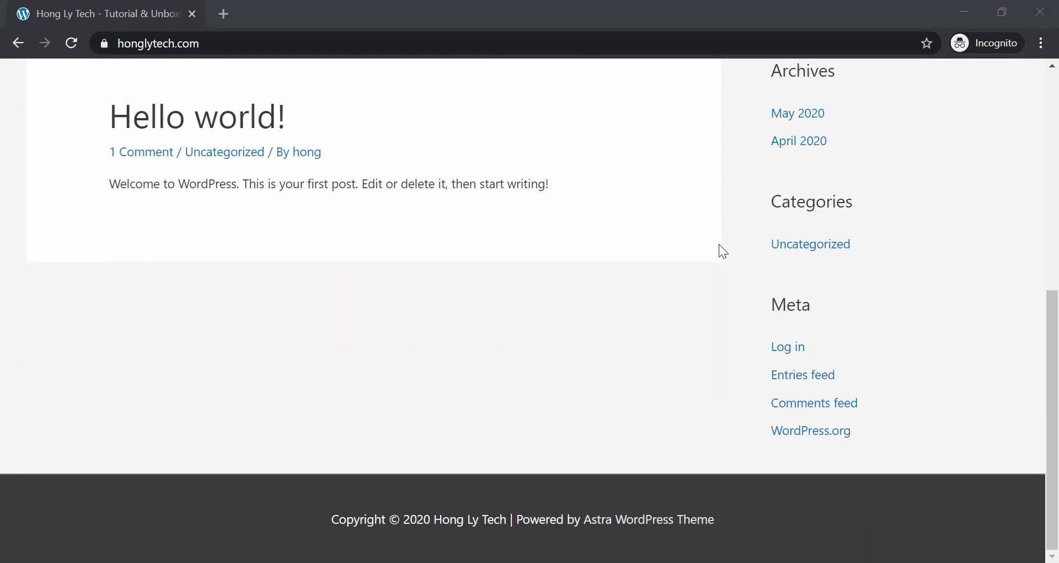
left_click_drag(759, 522, 586, 519)
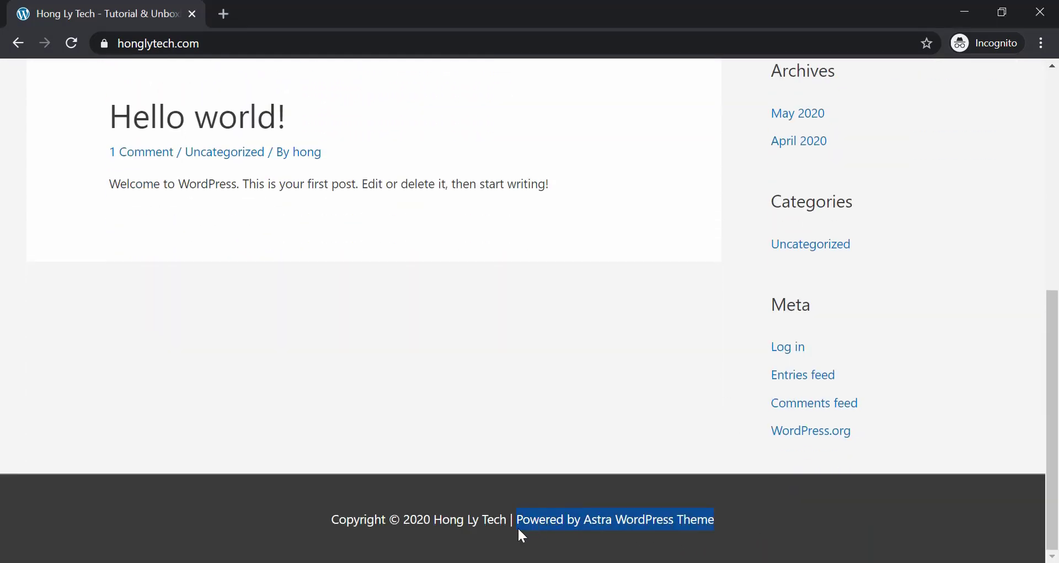
left_click(505, 385)
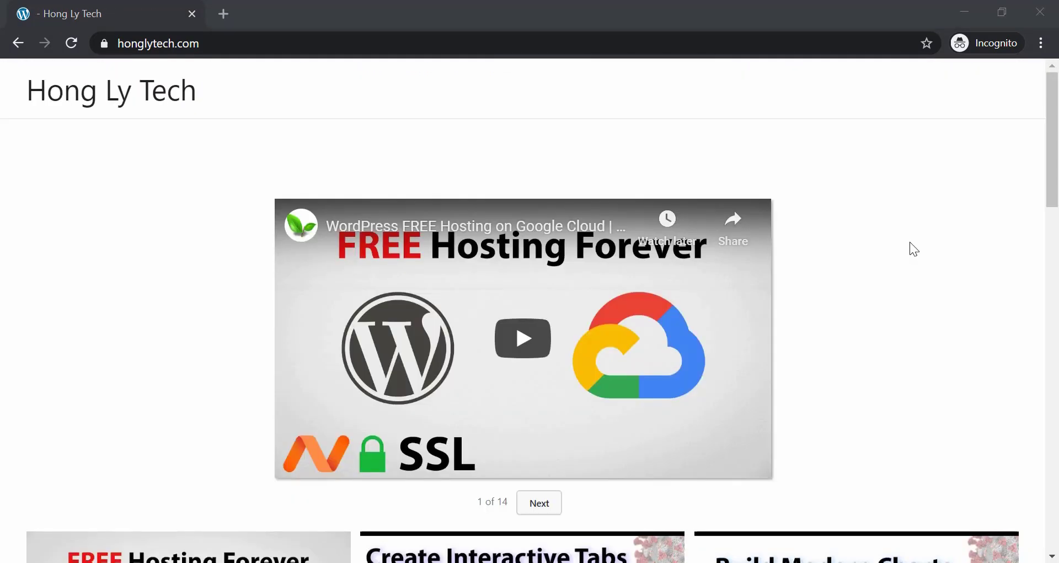
scroll(909, 243, "down", 4)
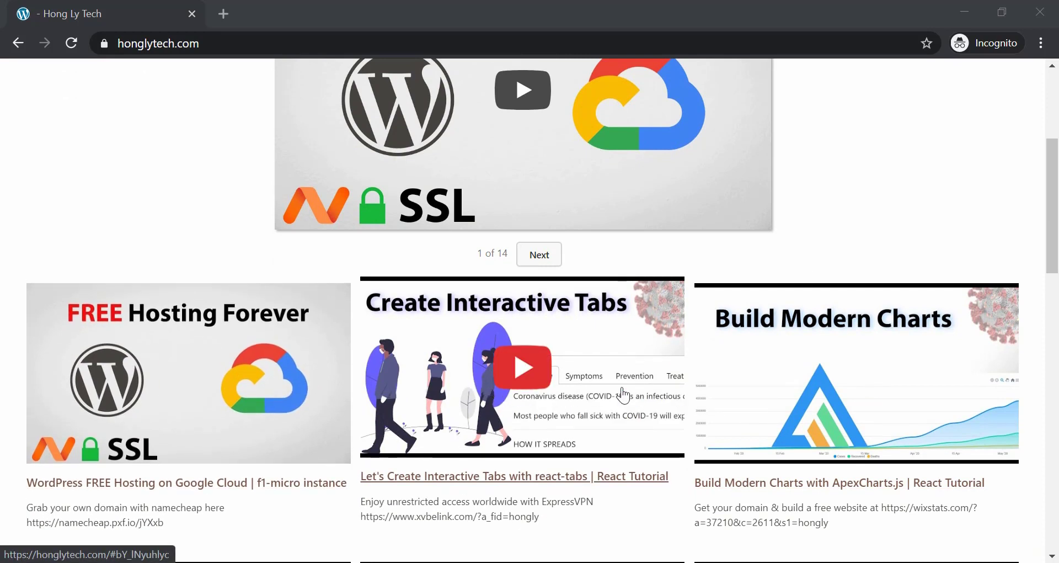
middle_click(955, 166)
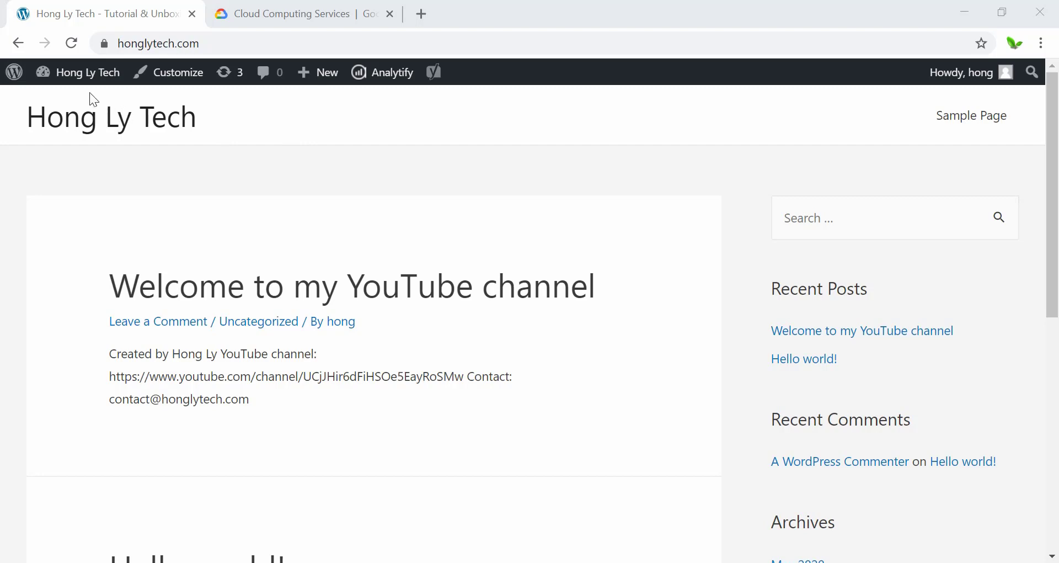
Open the site's WordPress dashboard and go to the page for adding new plugins
mouse_move(81, 78)
left_click(80, 110)
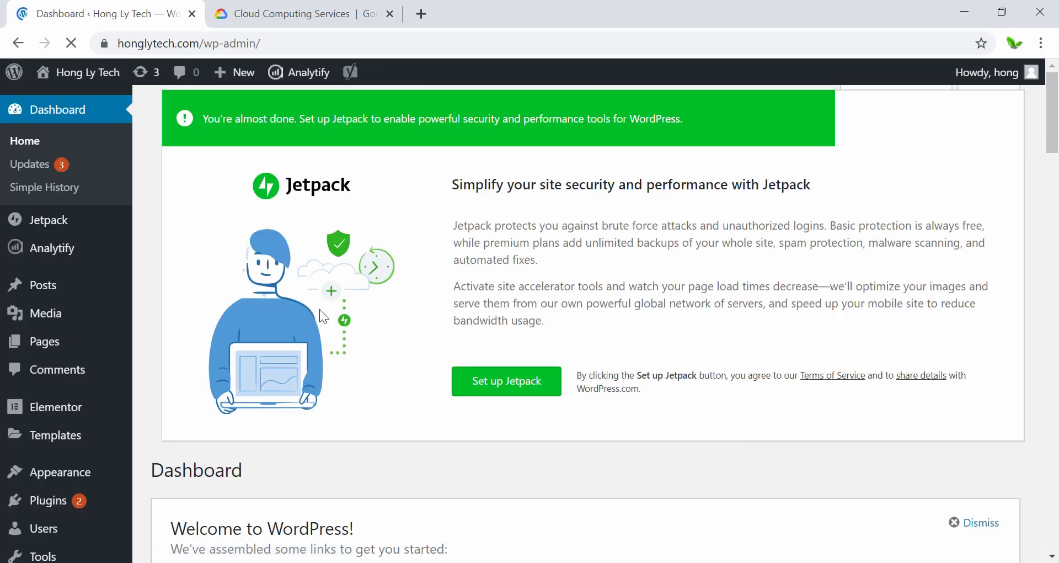
scroll(127, 387, "down", 2)
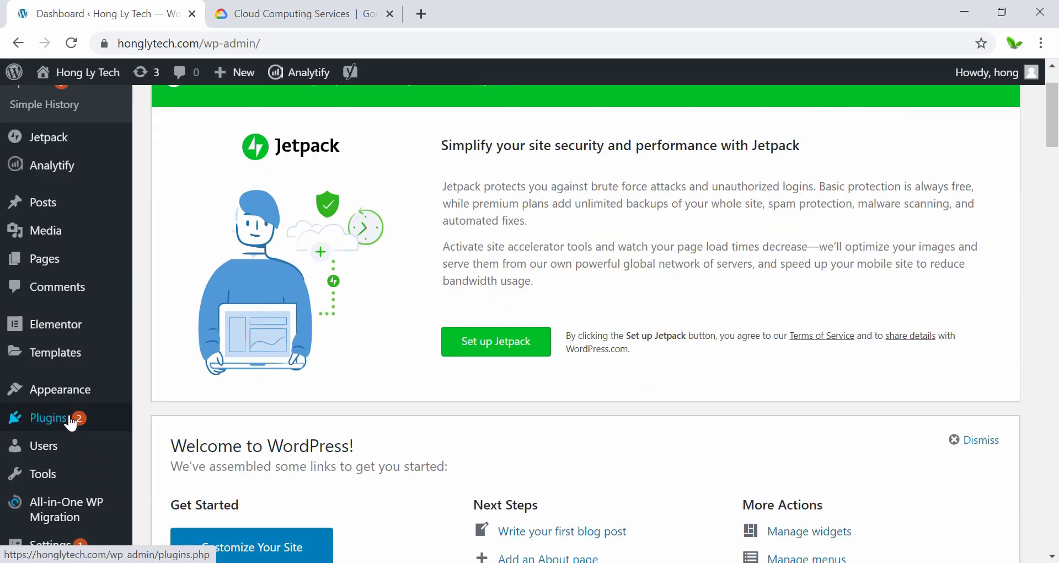
mouse_move(70, 423)
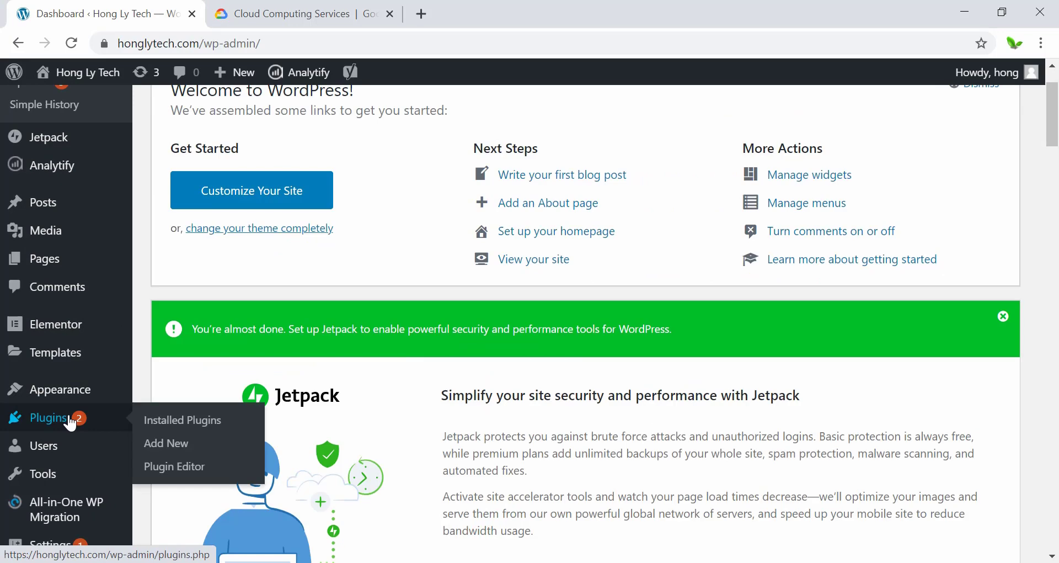
left_click(172, 444)
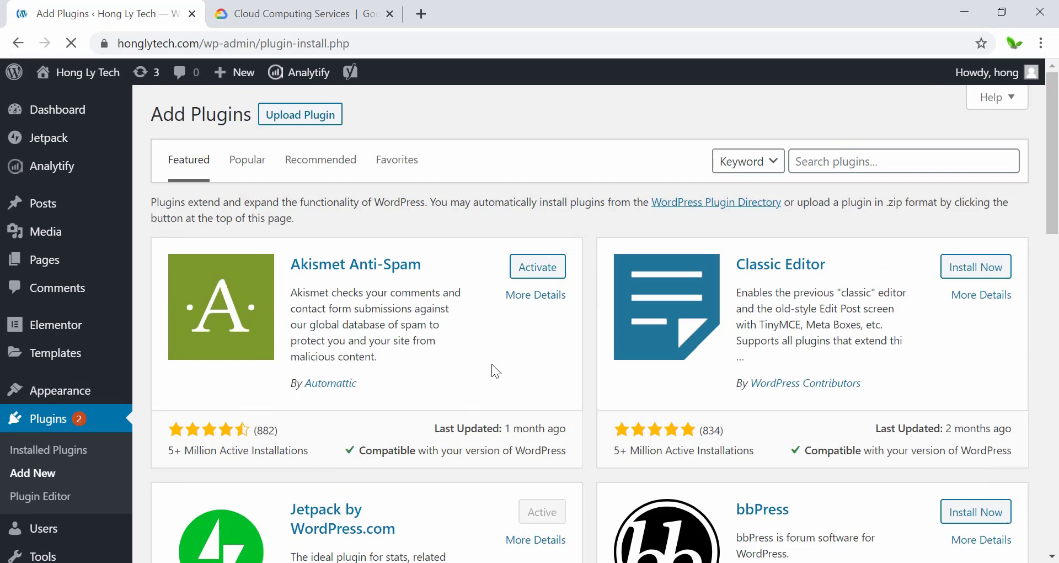
Search the plugin directory for "youtube" and locate the Video Gallery plugin by YotuWP
left_click(833, 161)
type("youtube")
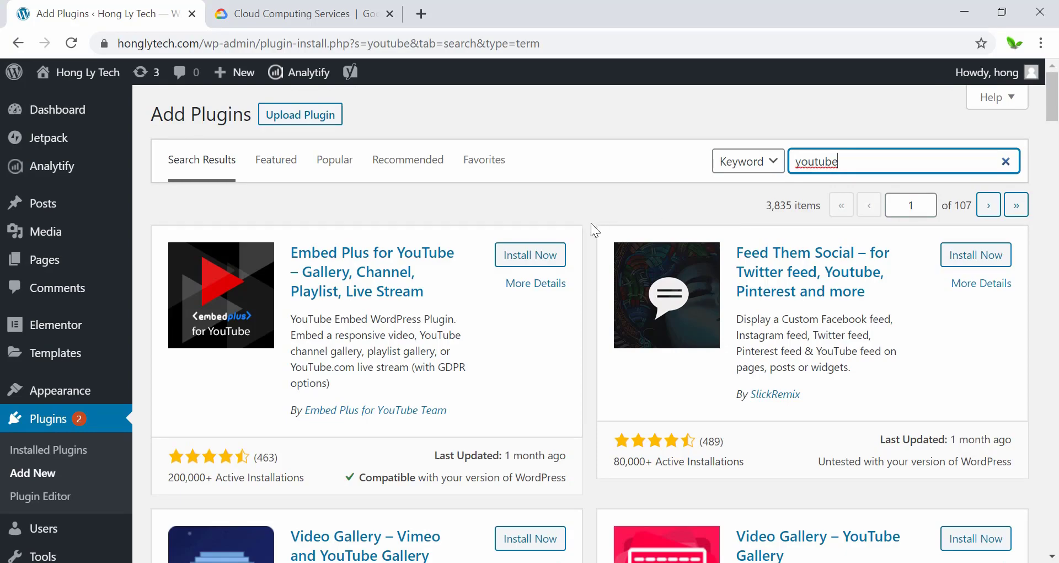
scroll(591, 223, "down", 12)
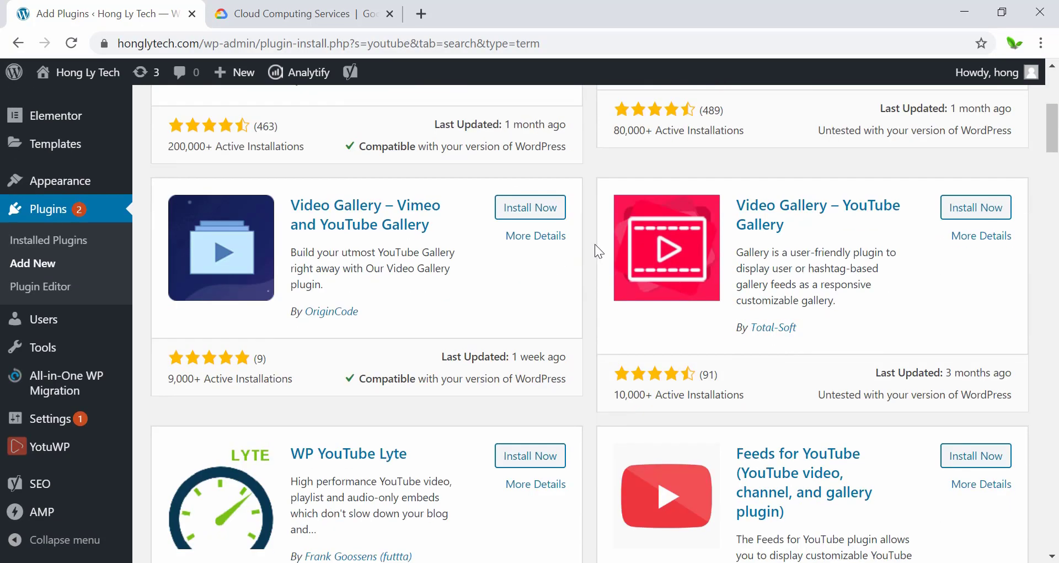
scroll(594, 244, "down", 20)
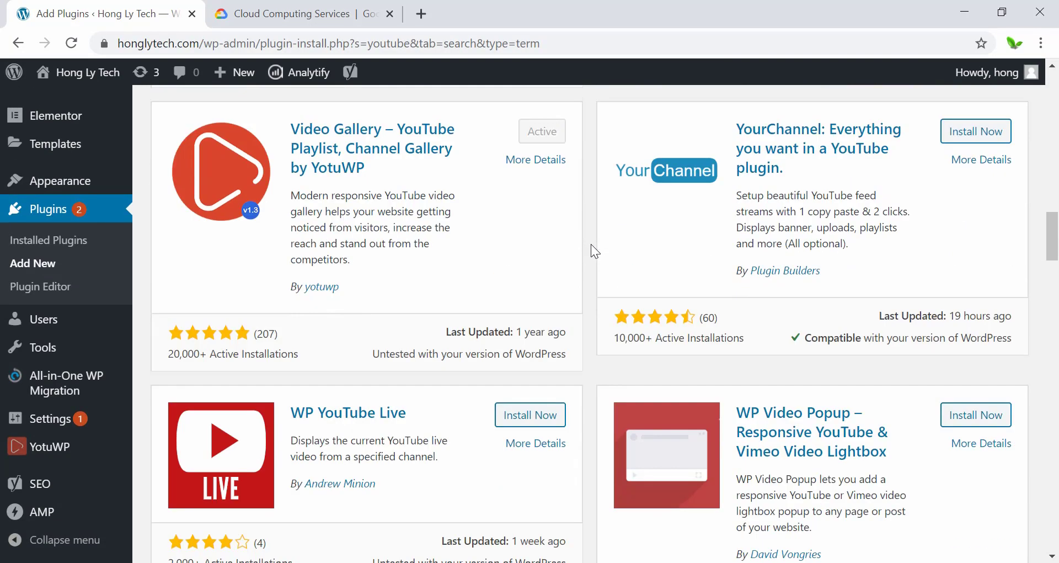
scroll(590, 246, "down", 4)
scroll(590, 246, "up", 9)
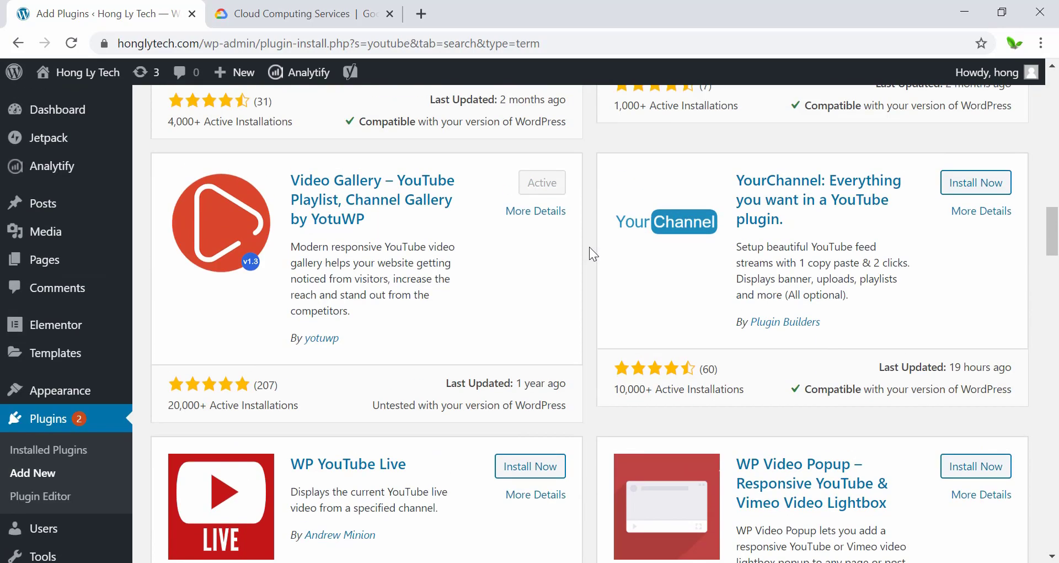
scroll(589, 247, "up", 2)
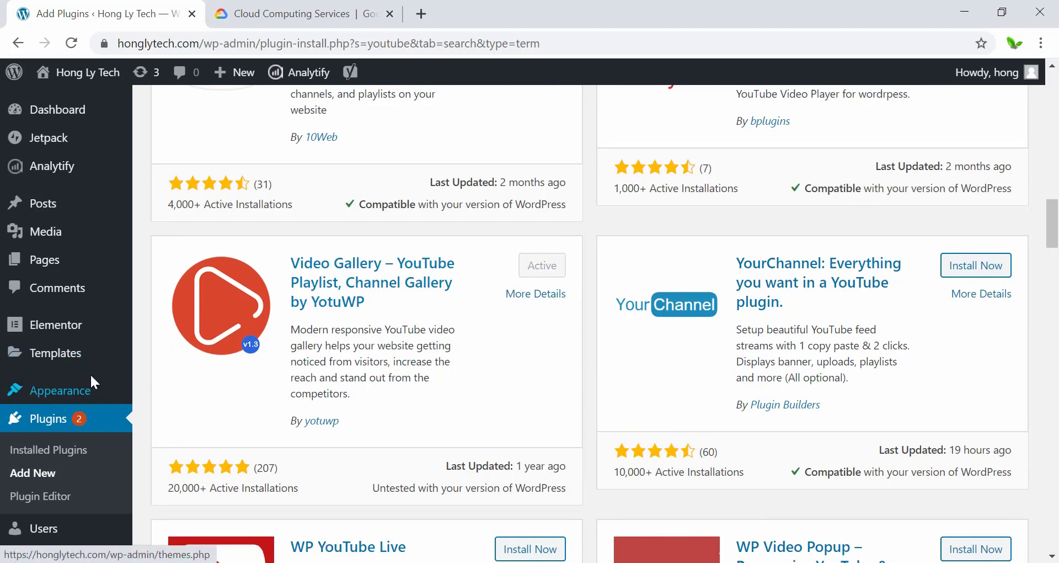
Open the YotuWP plugin settings and review the general layout, column, pagination and thumbnail options
scroll(94, 376, "down", 4)
mouse_move(102, 380)
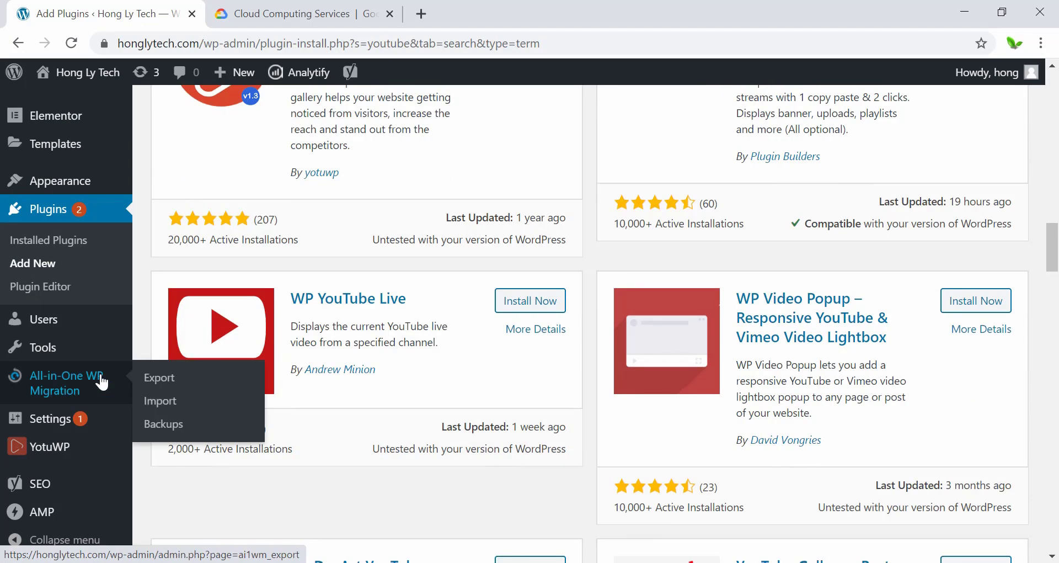
left_click(62, 454)
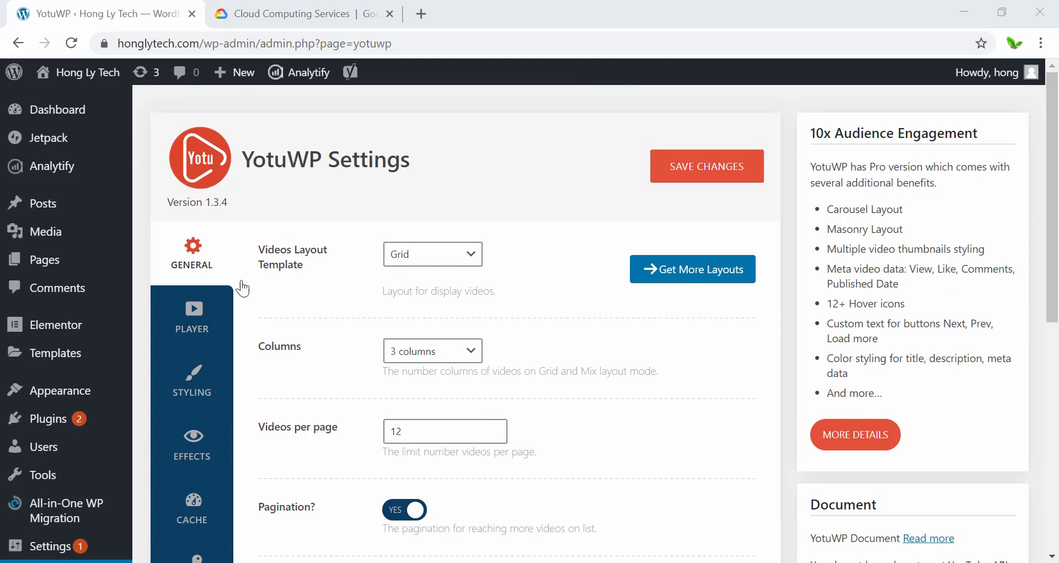
scroll(336, 273, "down", 6)
scroll(332, 278, "down", 3)
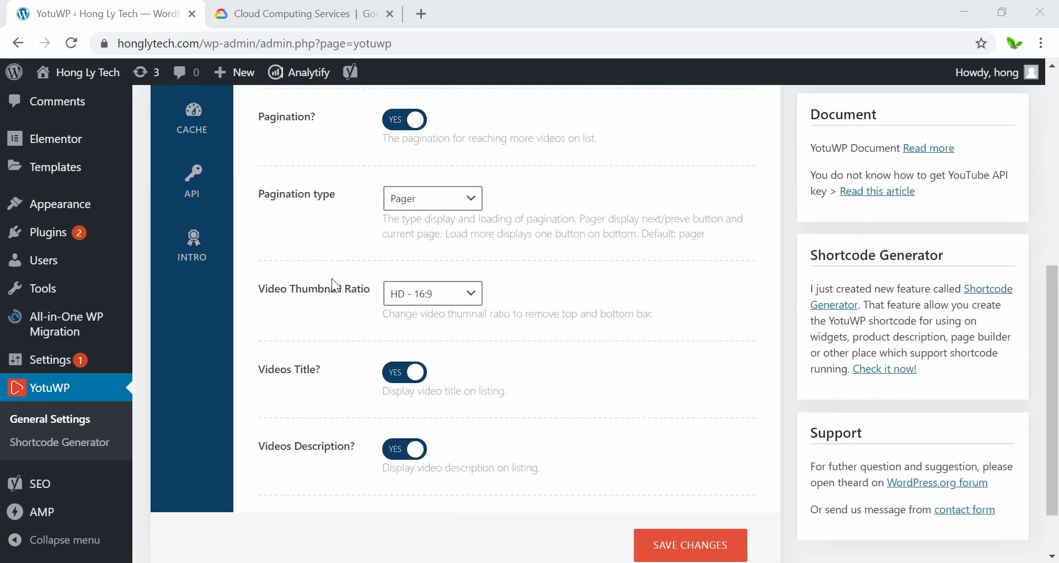
scroll(330, 279, "up", 5)
scroll(329, 280, "up", 2)
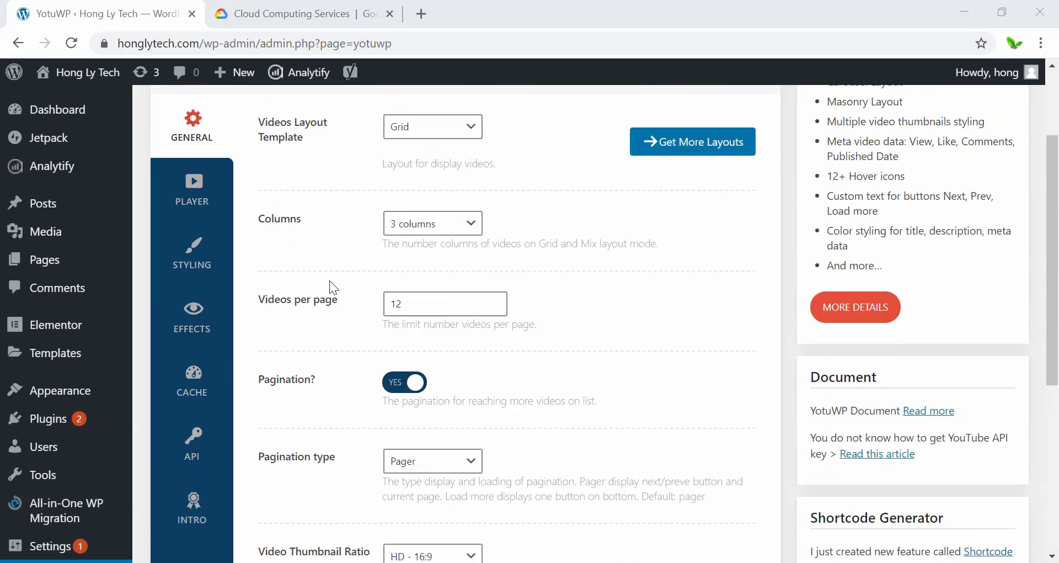
Review the YotuWP Player, Styling, Effects and Cache settings one after another
left_click(192, 205)
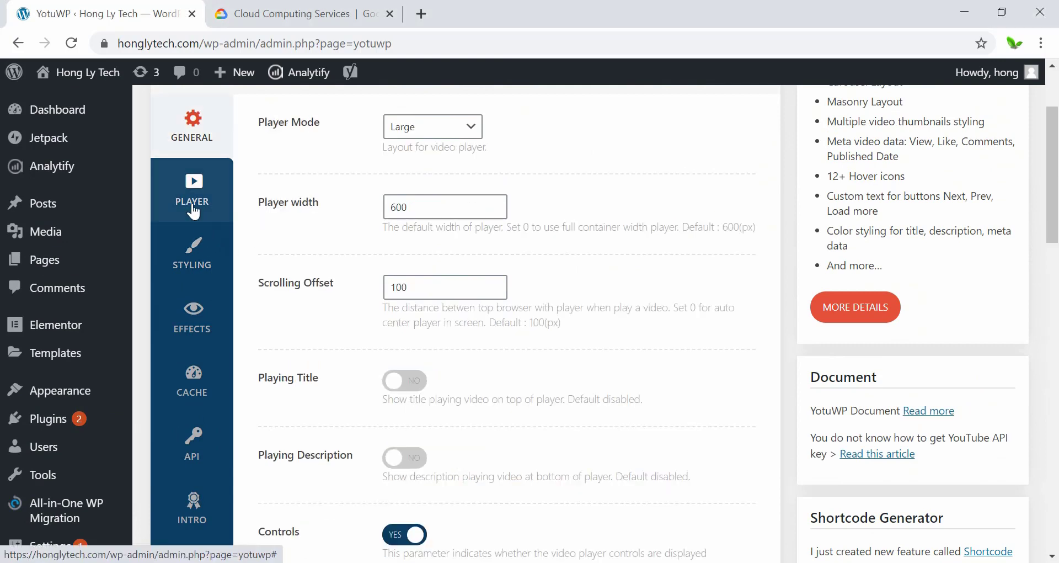
left_click(201, 259)
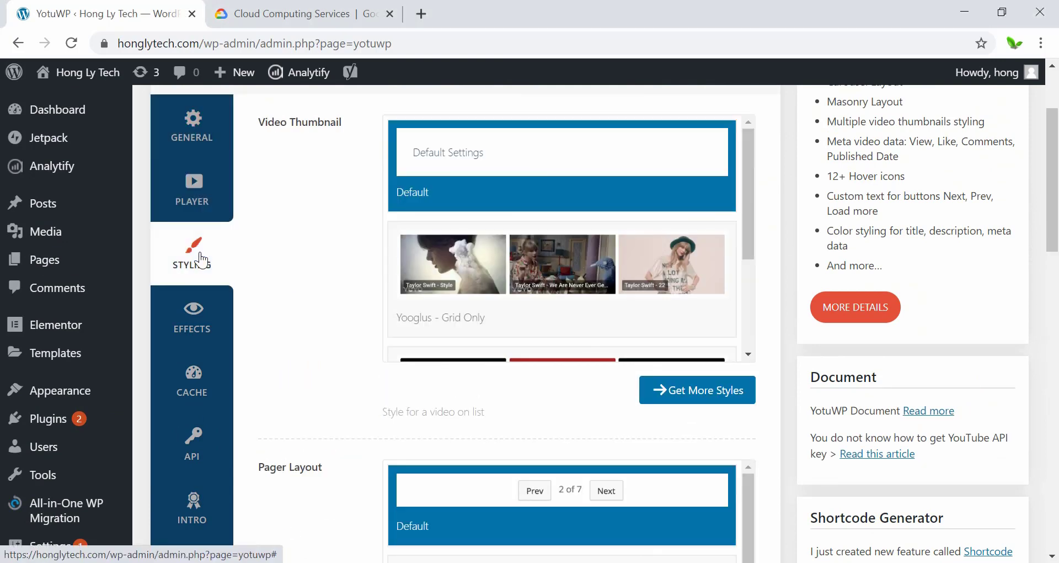
left_click(209, 328)
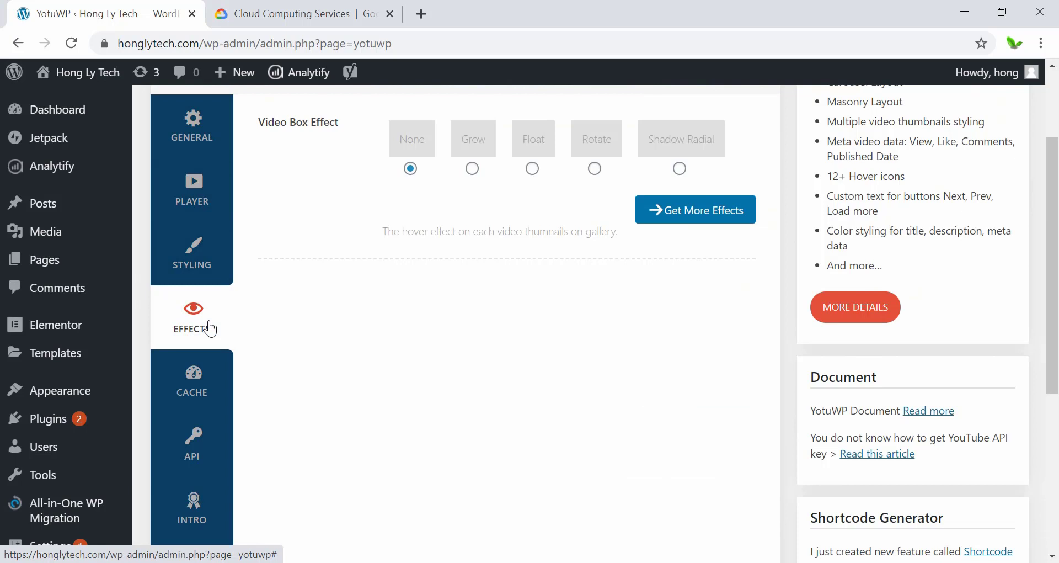
left_click(213, 380)
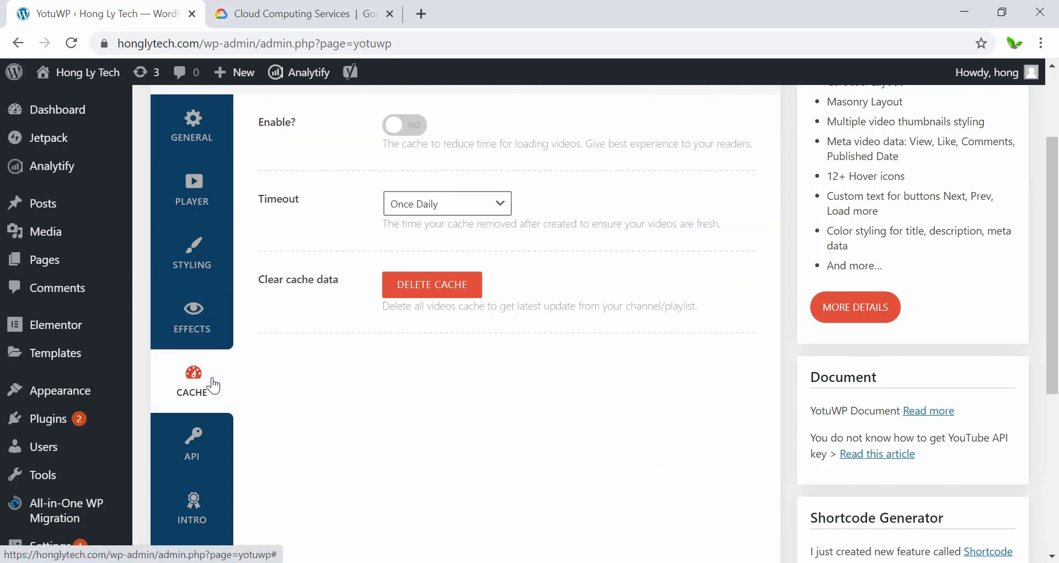
scroll(284, 353, "down", 2)
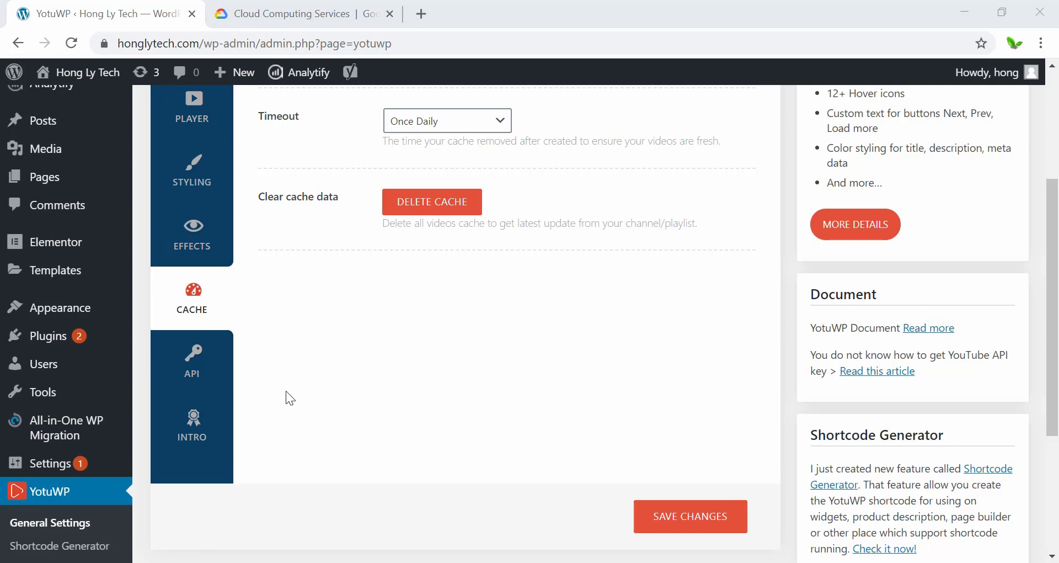
Show the YotuWP API settings, open the guide for getting a YouTube API key, and return to the settings
left_click(193, 363)
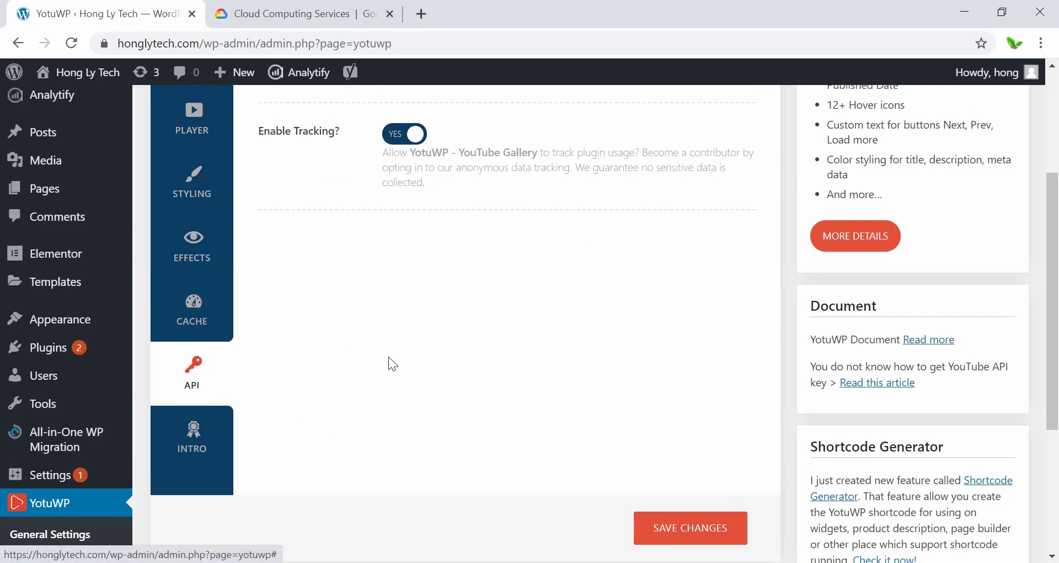
scroll(393, 364, "up", 3)
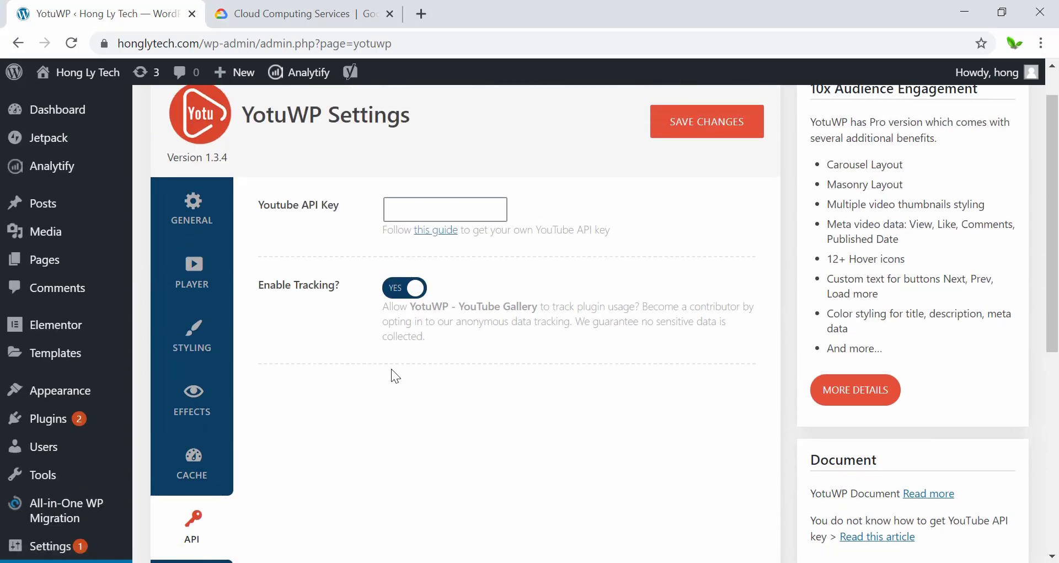
left_click(438, 232)
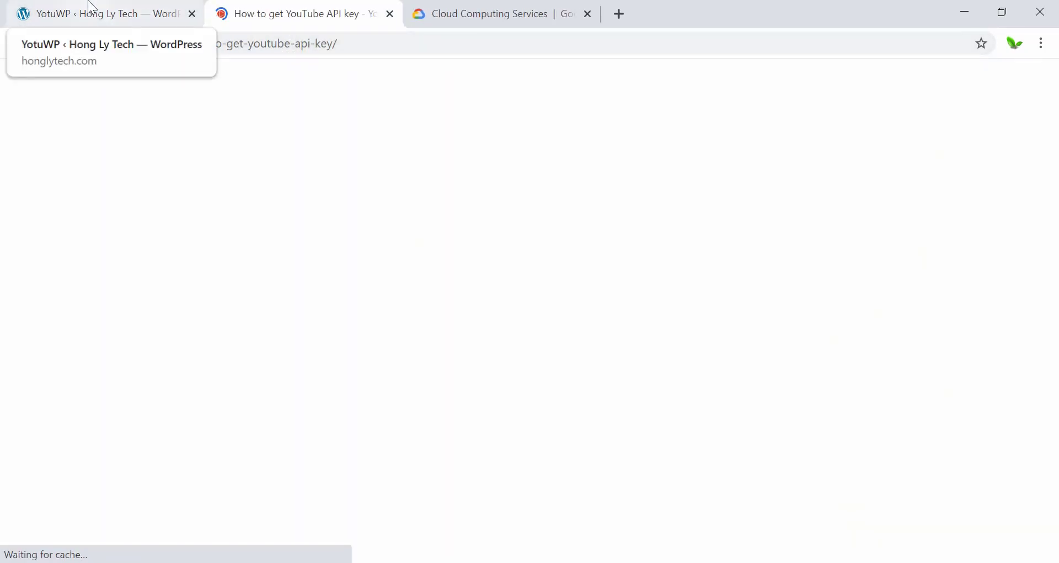
scroll(416, 168, "down", 5)
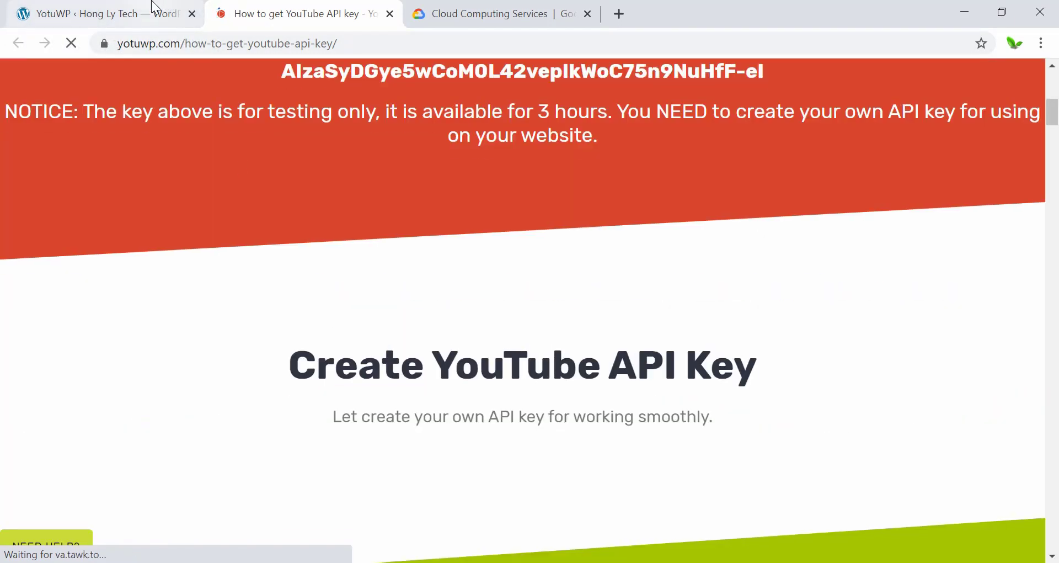
left_click(154, 6)
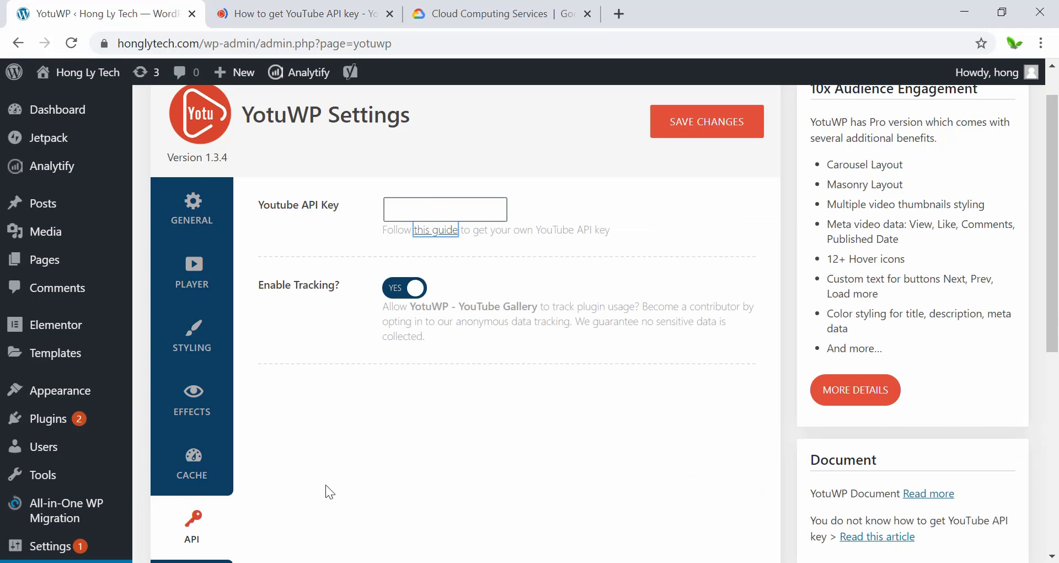
Open the YotuWP Shortcode Generator and read its notice about the YouTube API key
scroll(325, 484, "down", 2)
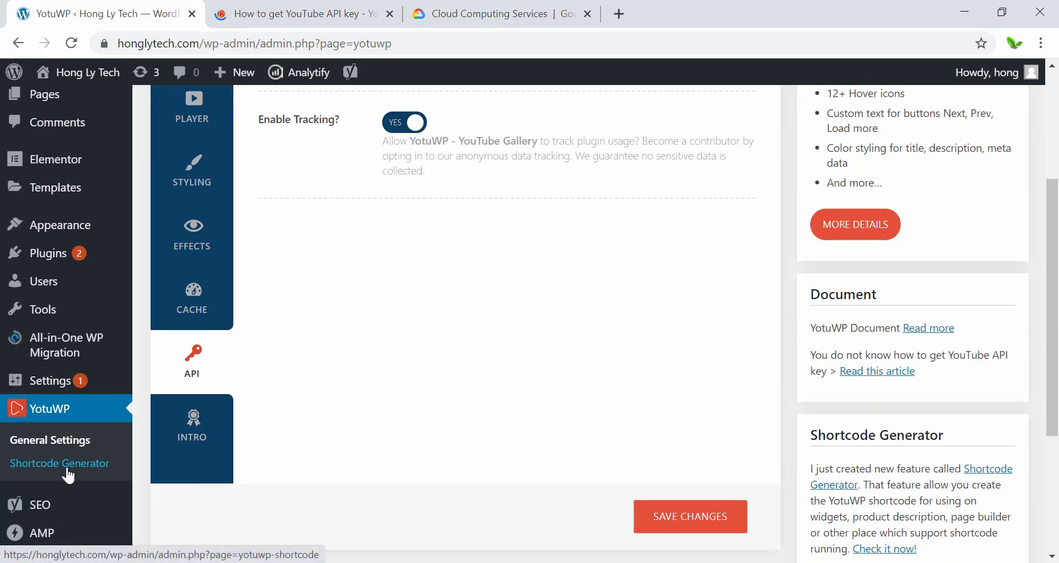
left_click(65, 473)
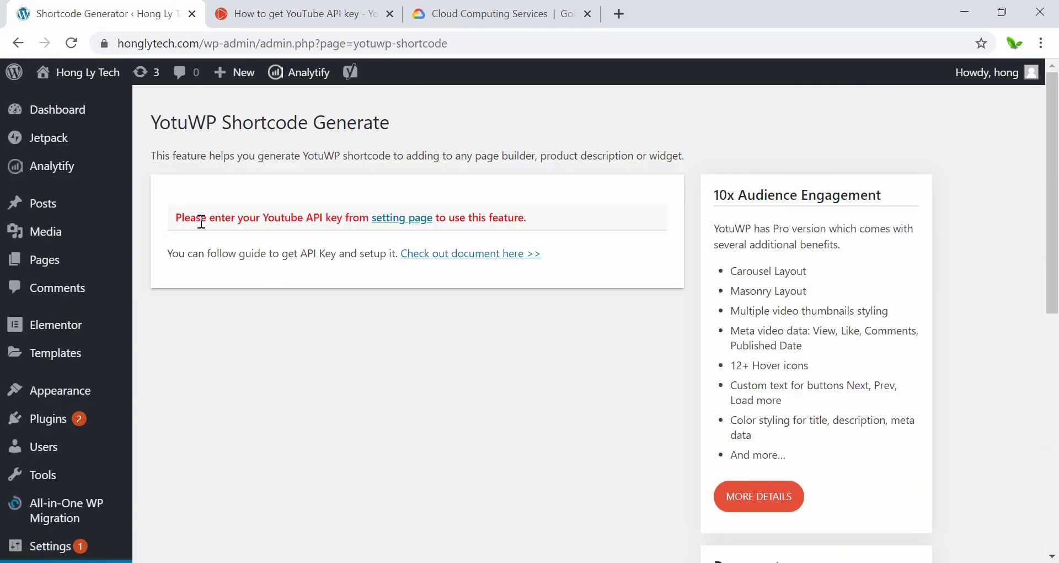
left_click_drag(175, 218, 300, 223)
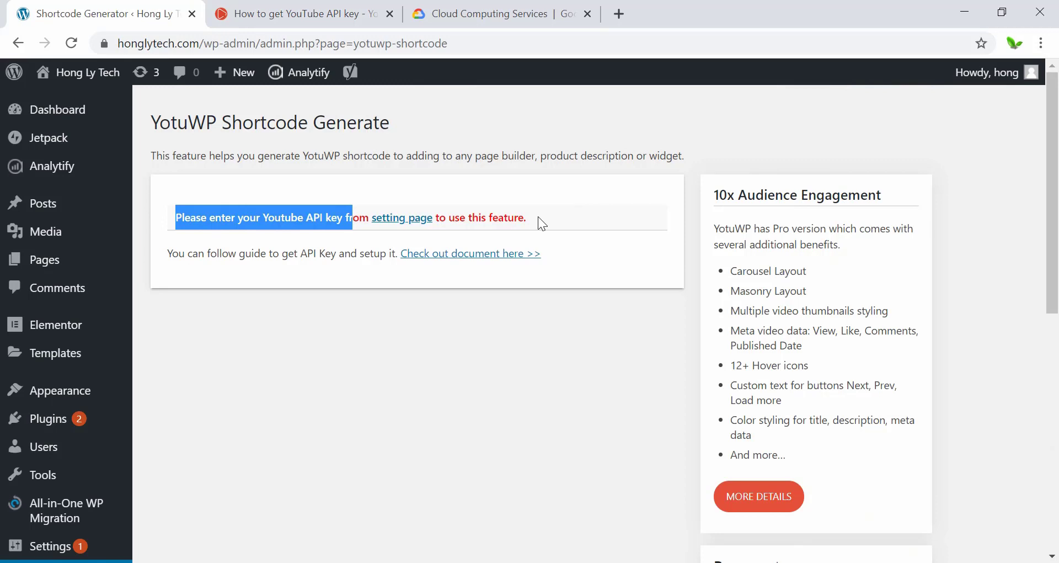
left_click_drag(538, 220, 458, 223)
left_click(320, 365)
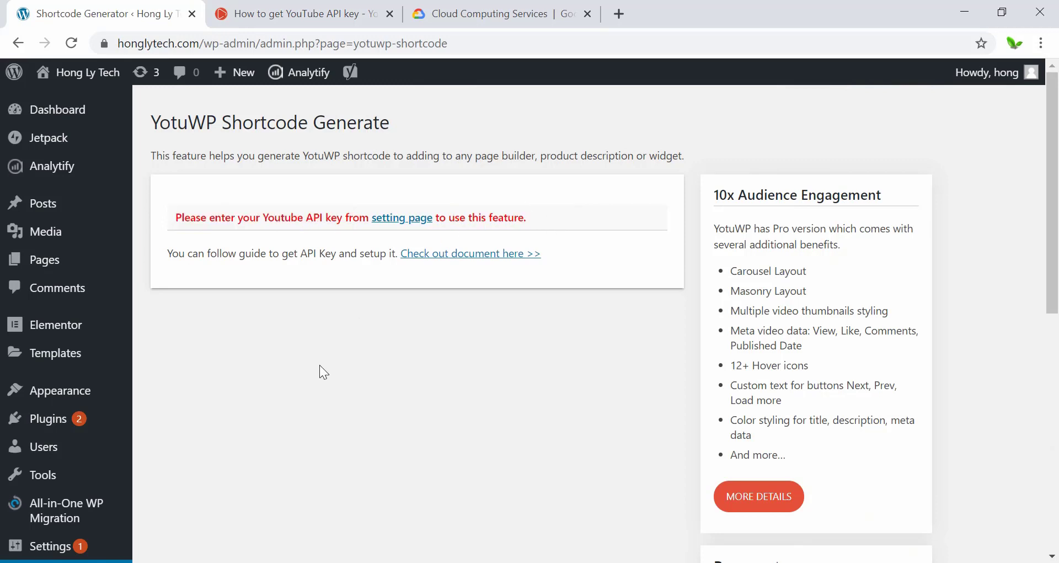
Return to the YotuWP general settings and show the API section with the YouTube API key field
scroll(313, 365, "down", 3)
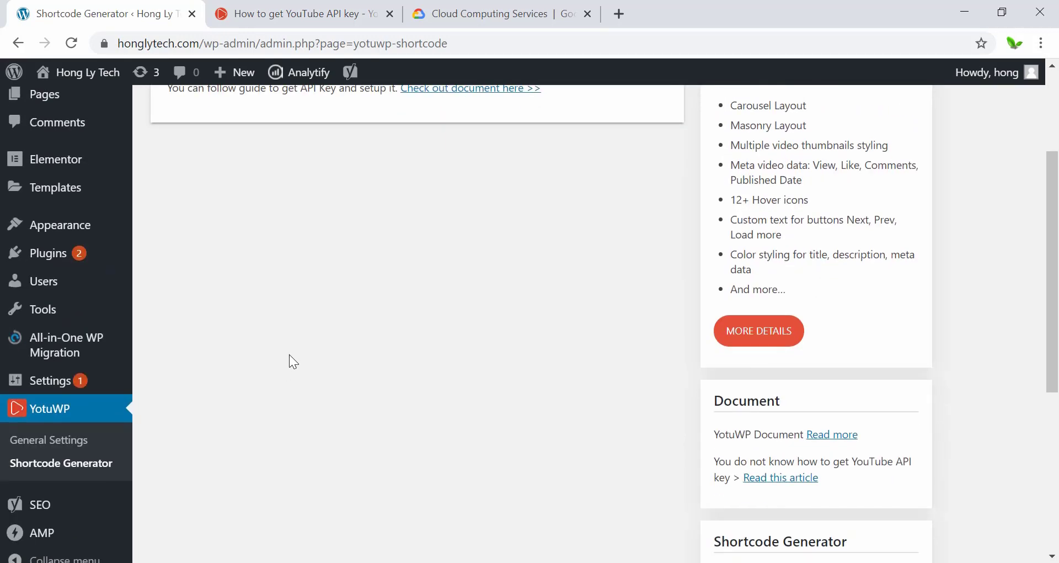
left_click(27, 441)
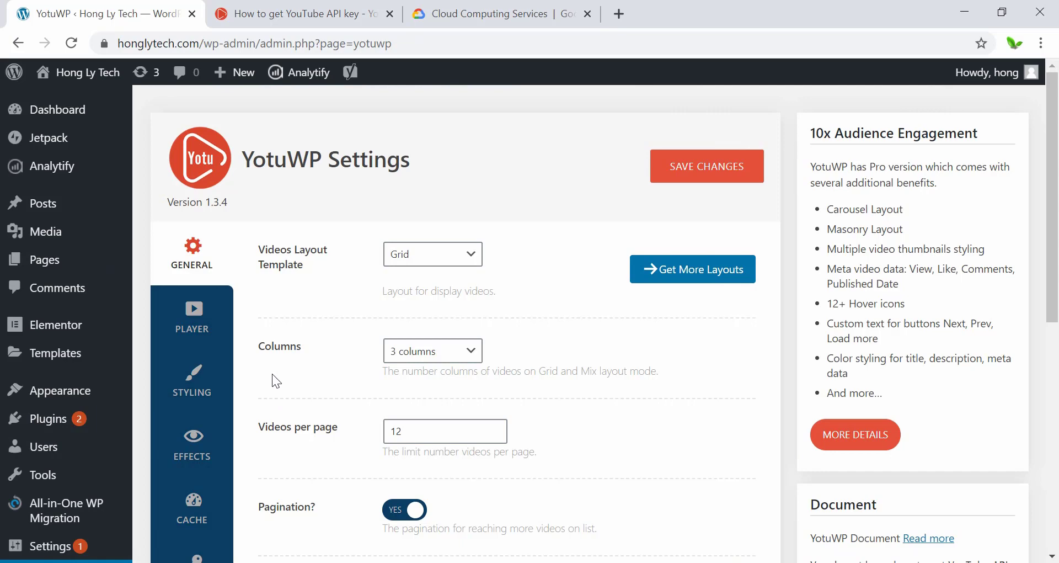
scroll(290, 330, "down", 3)
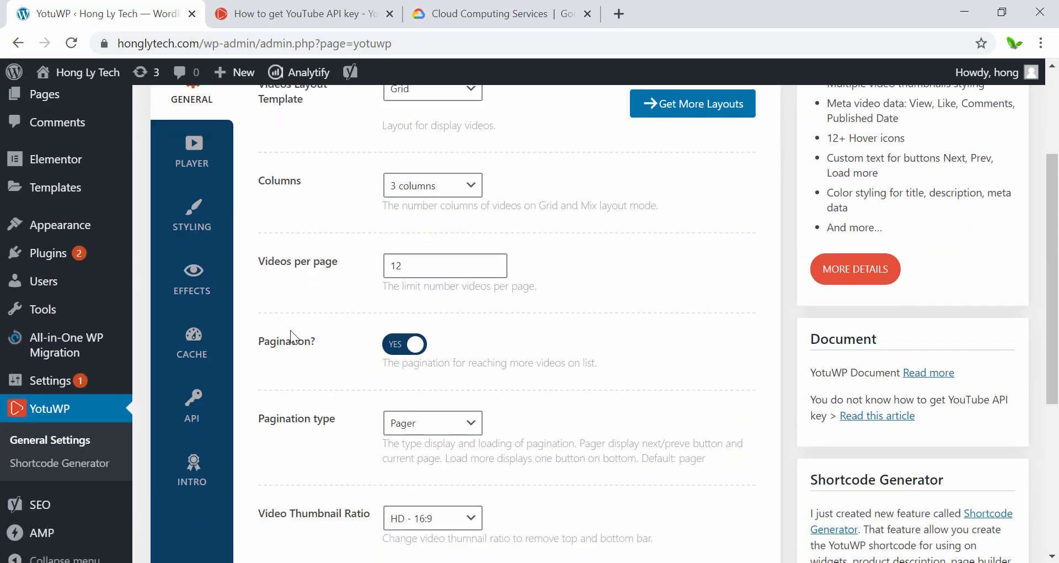
left_click(191, 409)
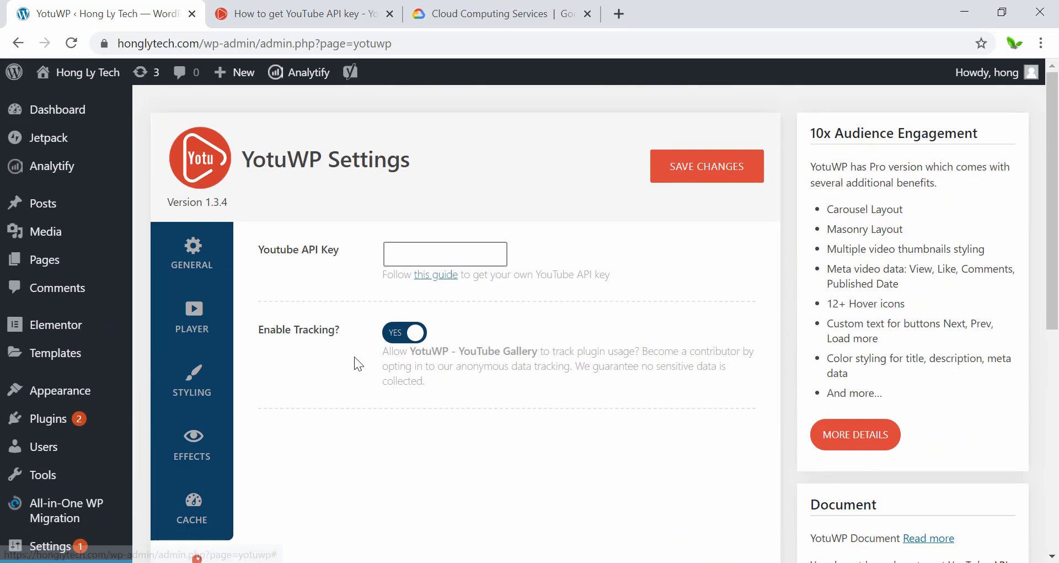
Look through the YotuWP guide on getting a YouTube API key, including enabling YouTube Data API v3 and restricting the key
left_click(317, 12)
scroll(326, 313, "down", 7)
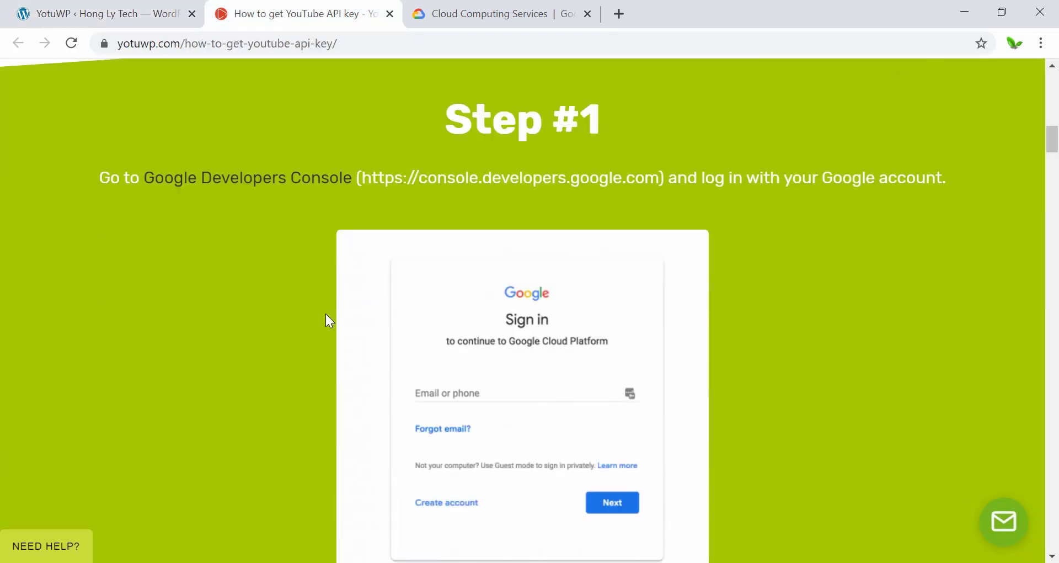
scroll(326, 313, "down", 20)
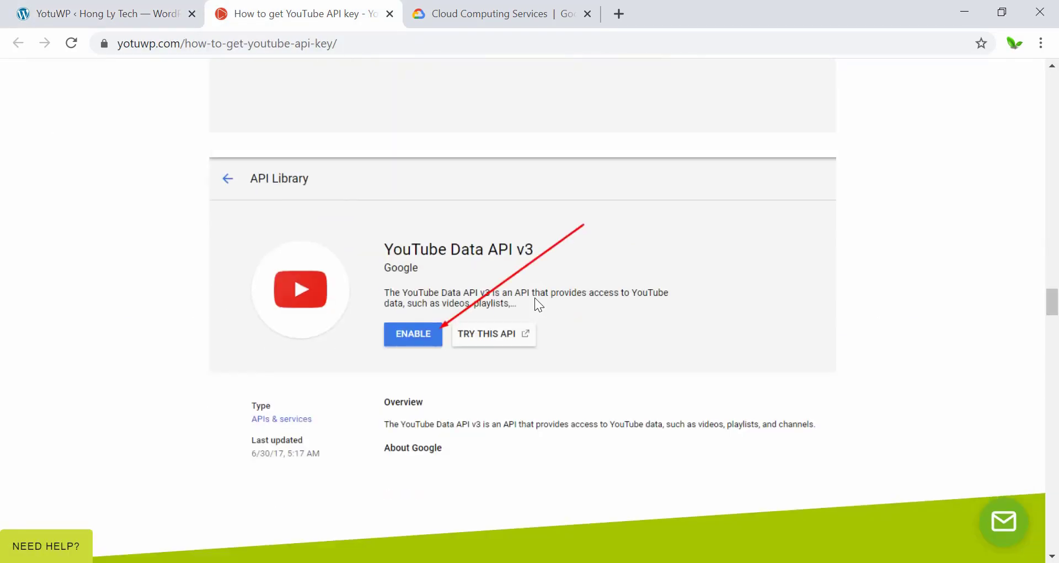
scroll(535, 297, "down", 20)
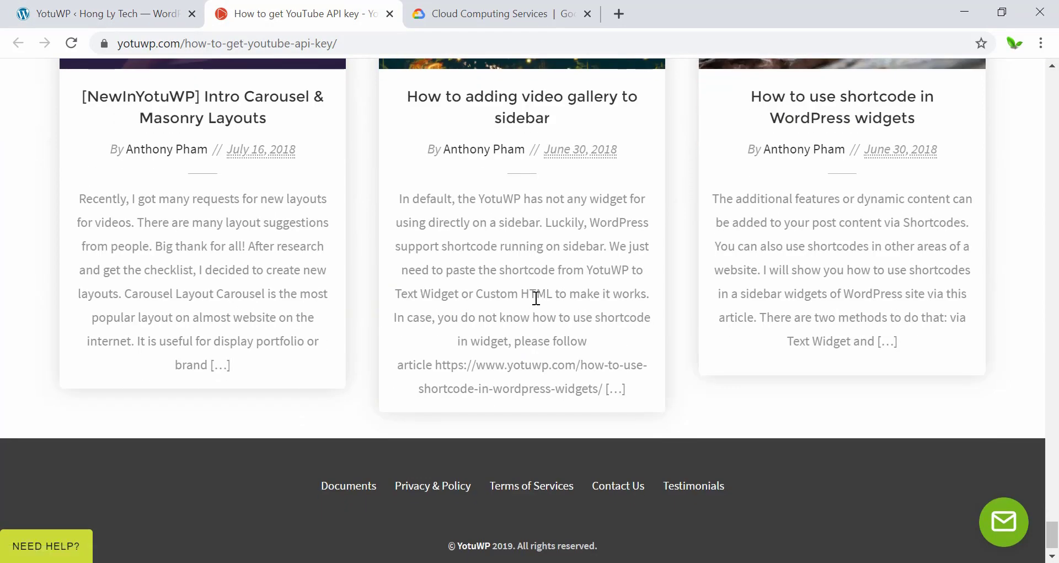
scroll(535, 298, "up", 15)
scroll(534, 306, "down", 6)
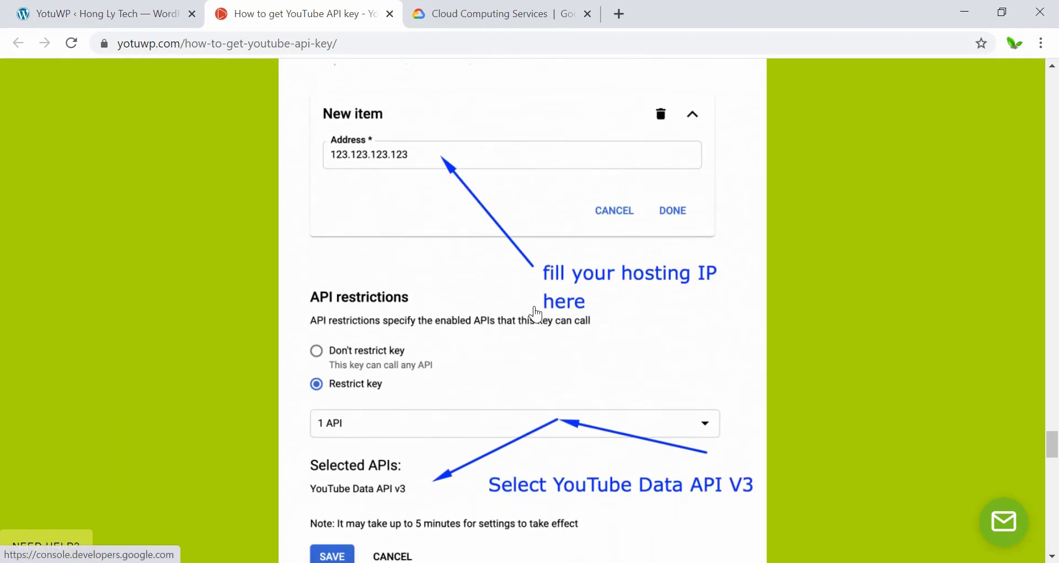
scroll(535, 314, "up", 15)
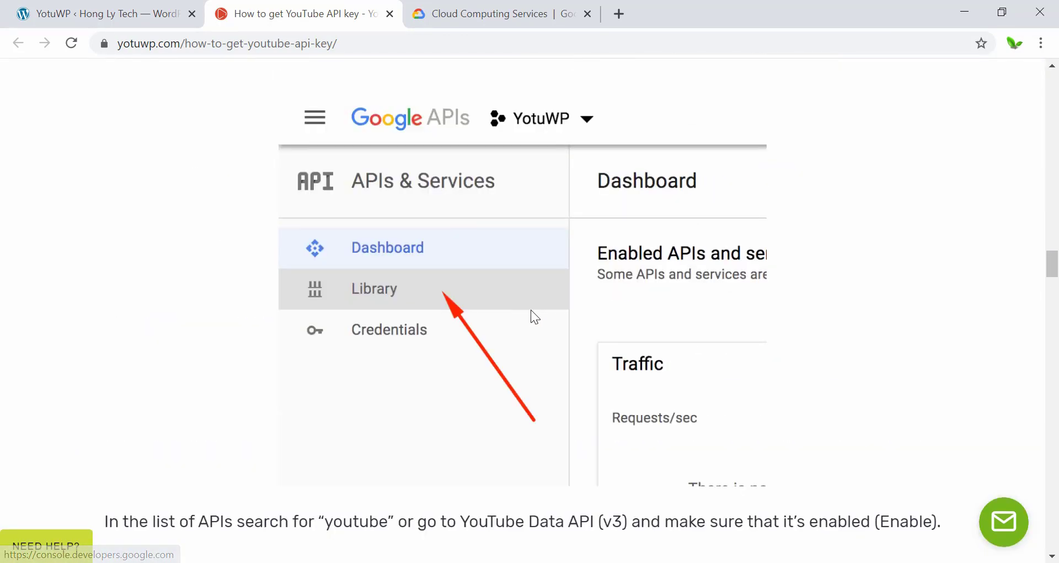
scroll(530, 310, "up", 20)
Switch to the Google Cloud website and open its console
left_click(494, 6)
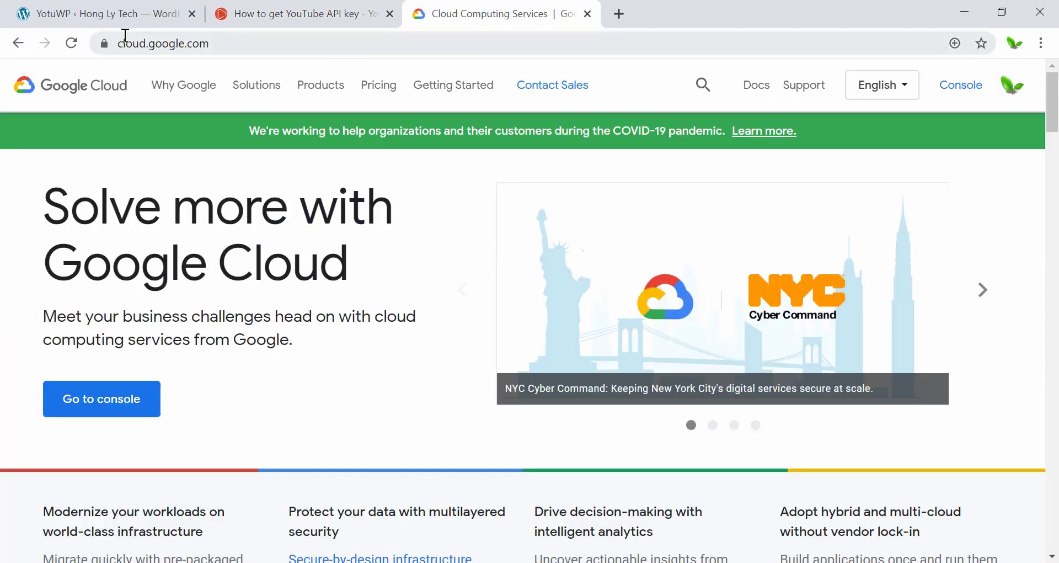
left_click(966, 93)
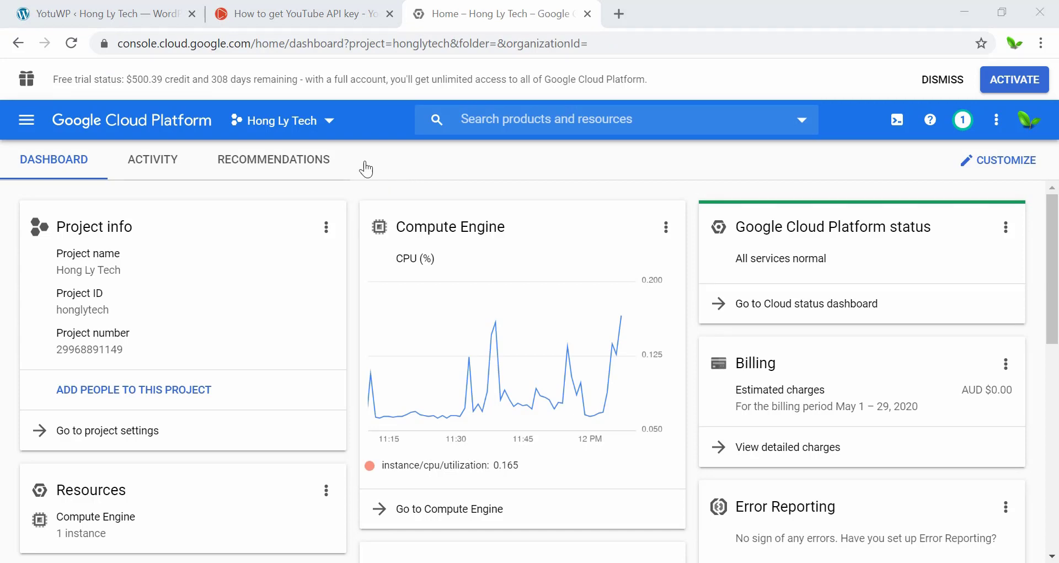
left_click(295, 134)
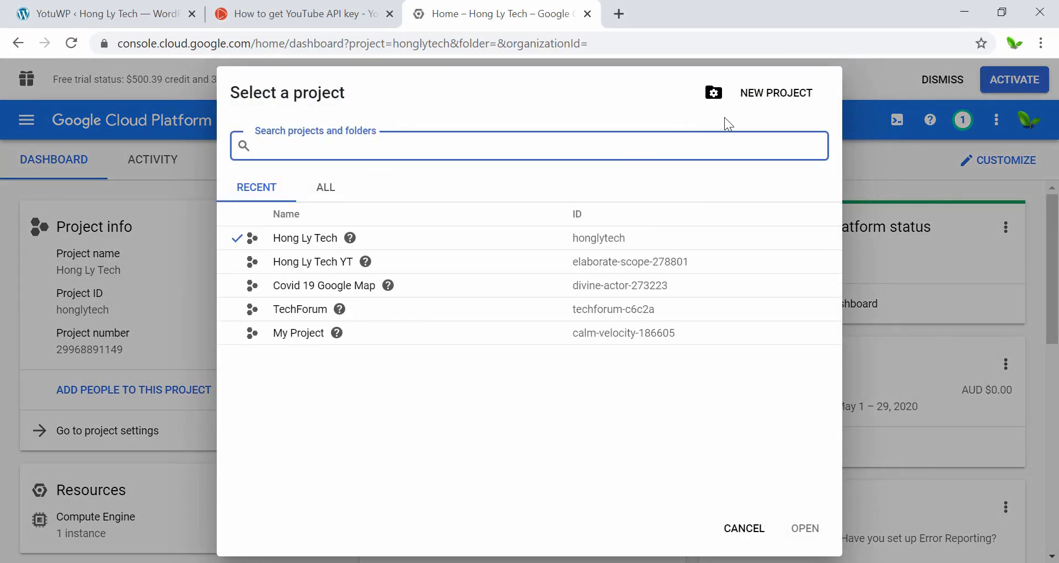
left_click(767, 105)
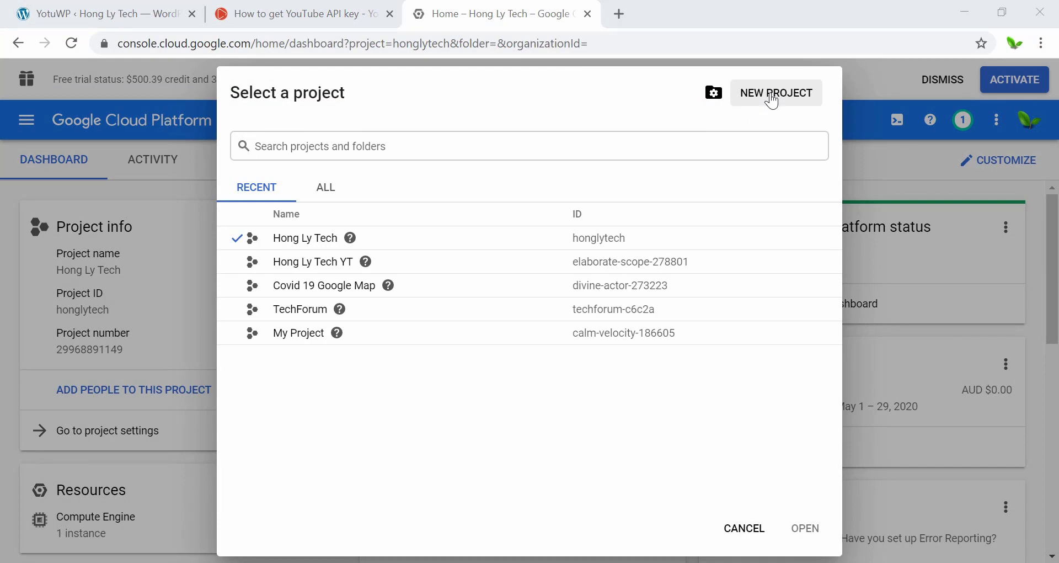
left_click(748, 530)
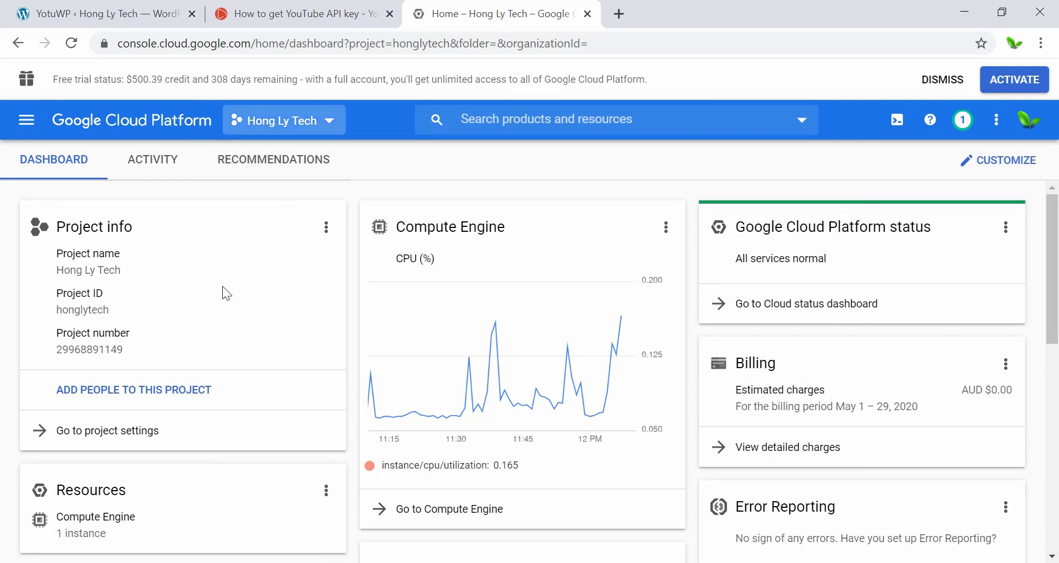
Create a Google Cloud project named "Hong Ly Tech YouTube" with no organization and make it the active project
left_click(310, 122)
left_click(789, 105)
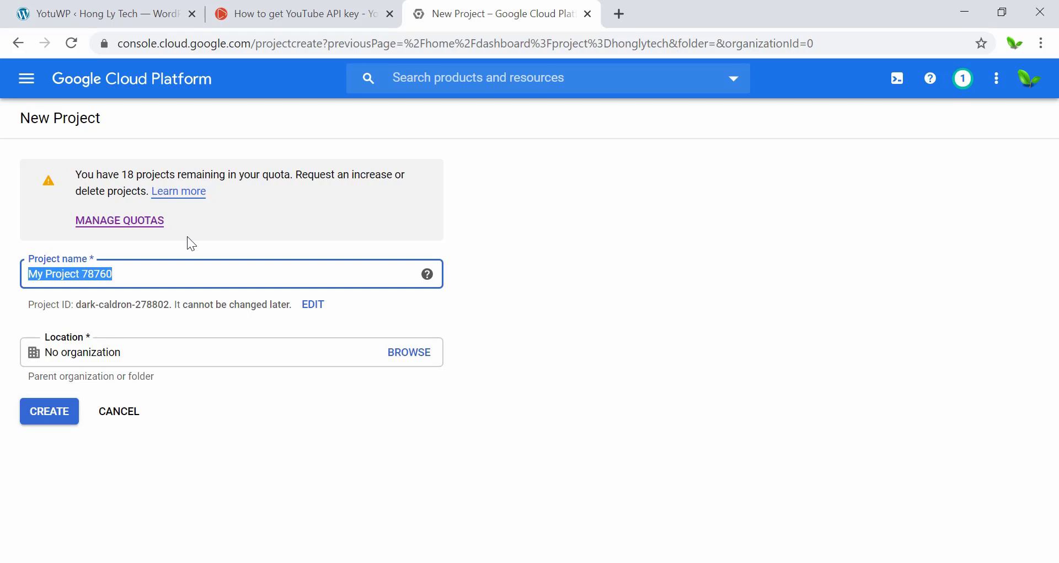
type("Hong Ly Tech Y")
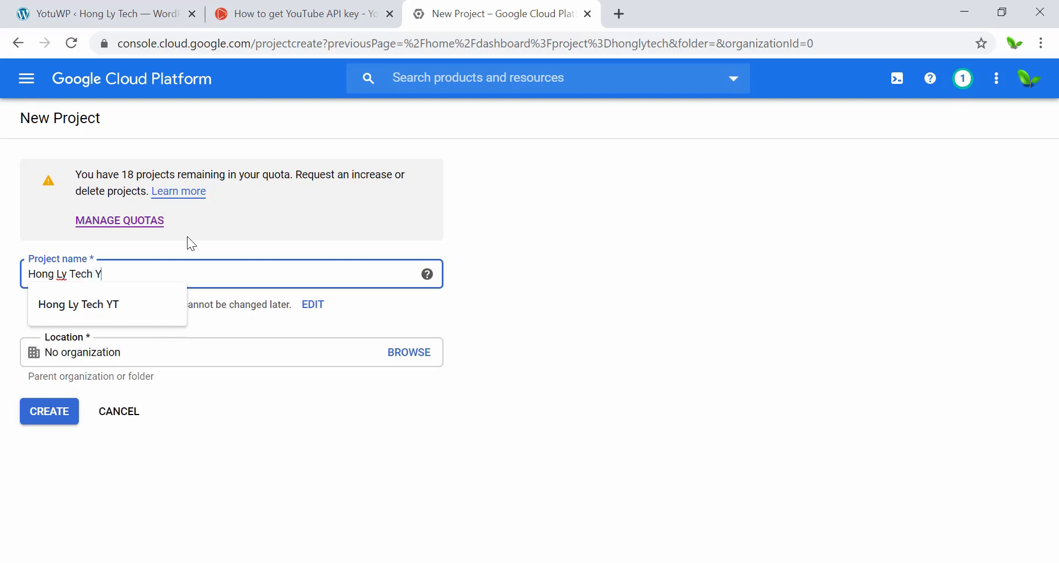
type("ouTube")
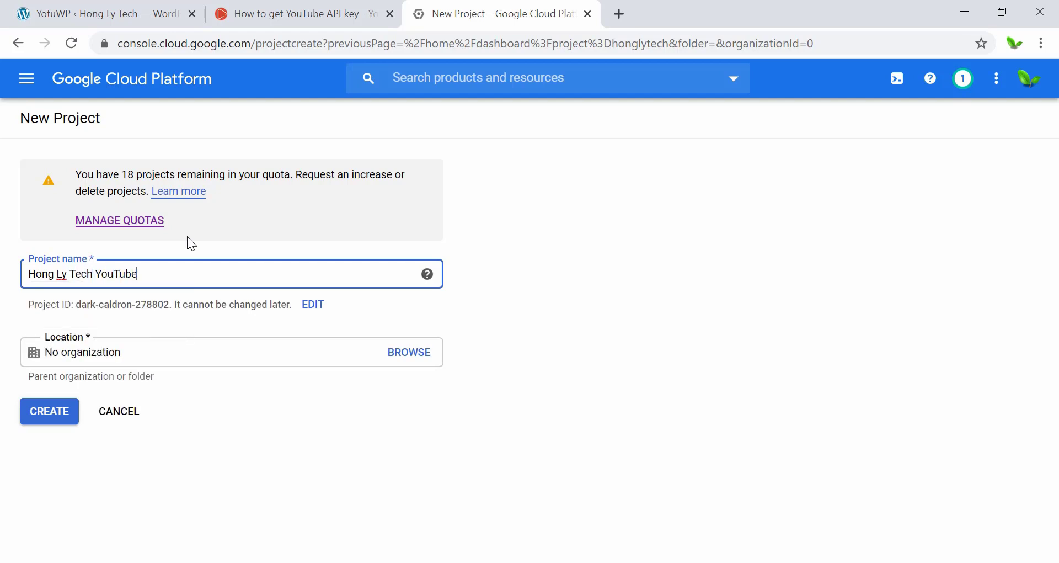
left_click(49, 423)
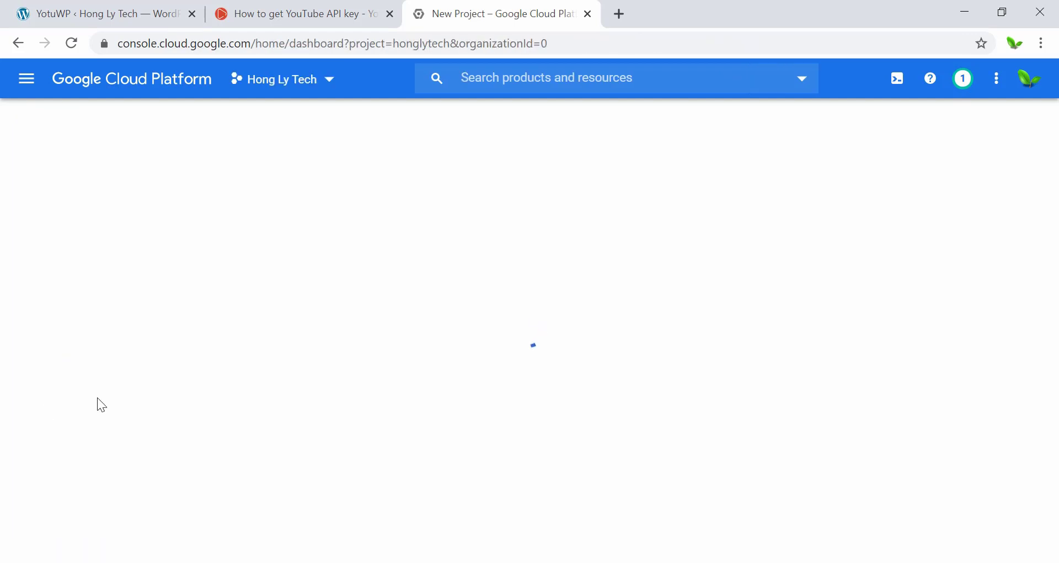
left_click(308, 117)
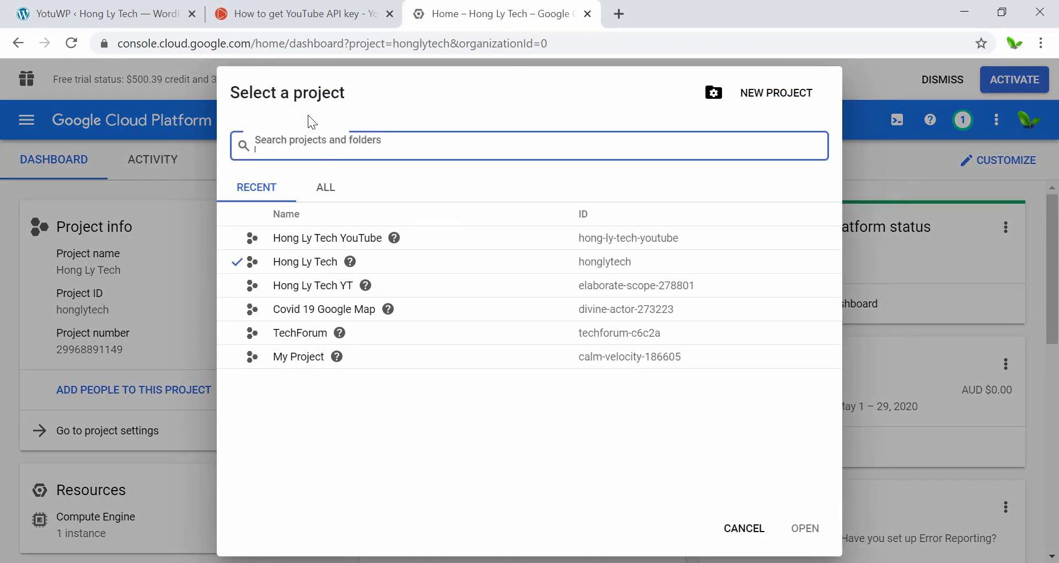
left_click(327, 237)
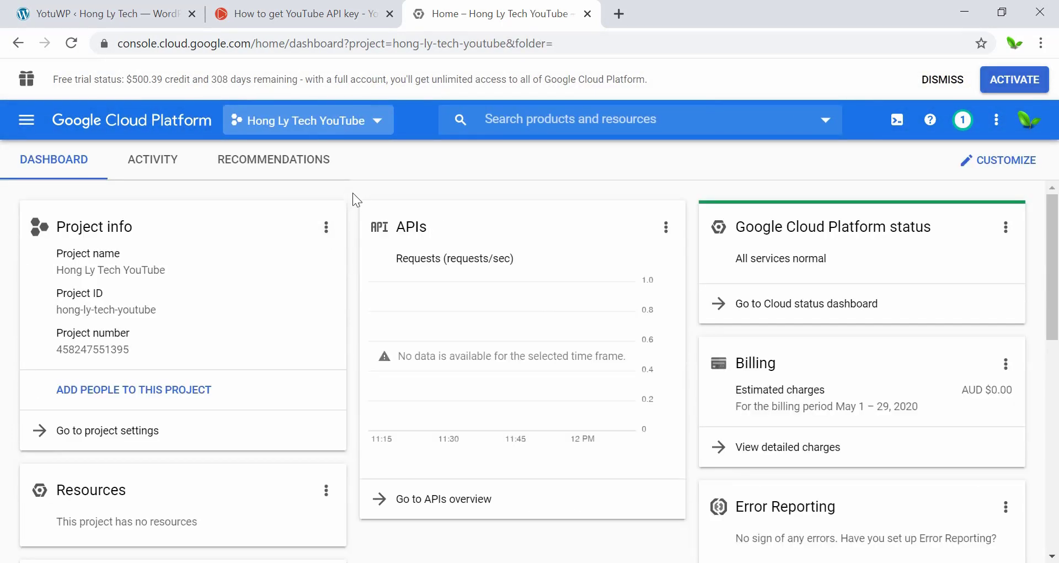
Find YouTube Data API v3 in the API Library by searching for "youtube" and enable it for the project
left_click(23, 131)
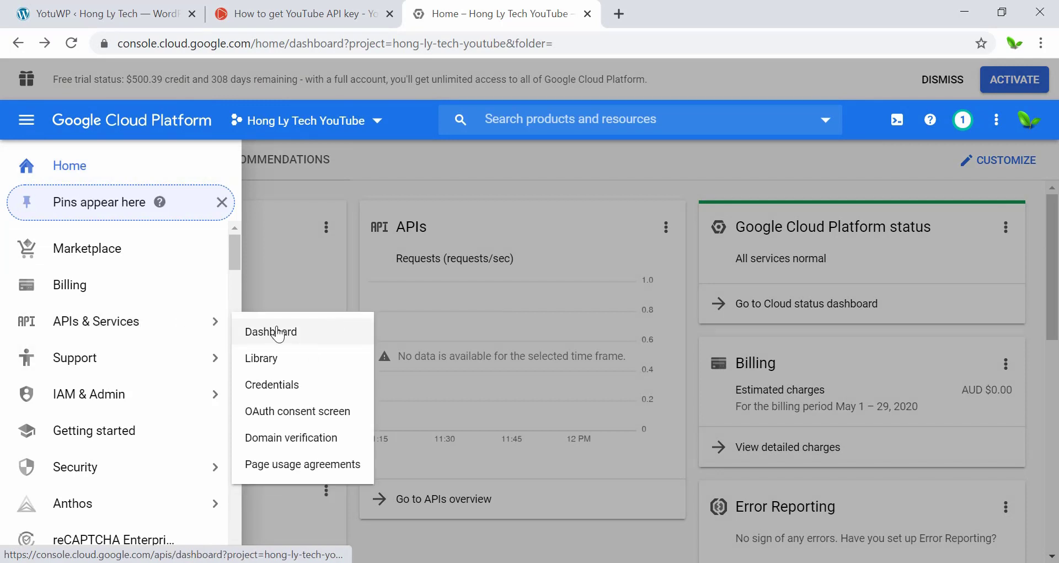
left_click(257, 361)
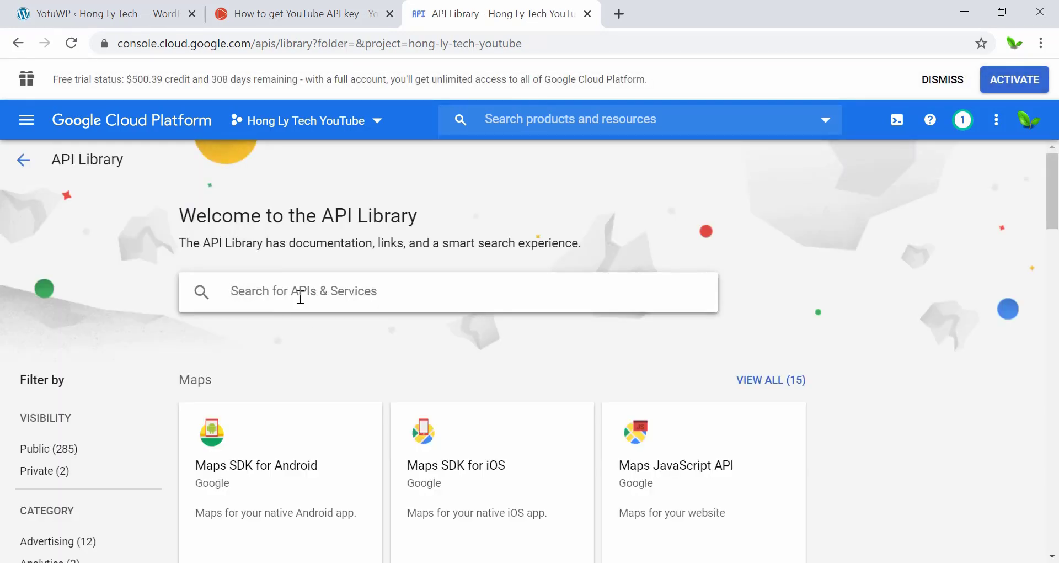
type("youtube")
key("Return")
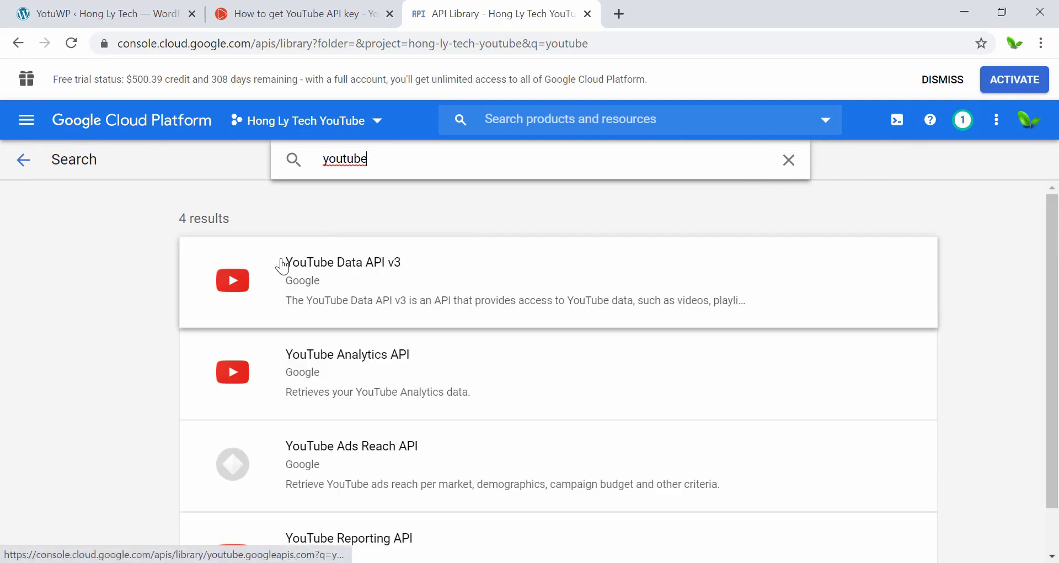
scroll(283, 339, "down", 1)
scroll(319, 503, "up", 1)
left_click(369, 281)
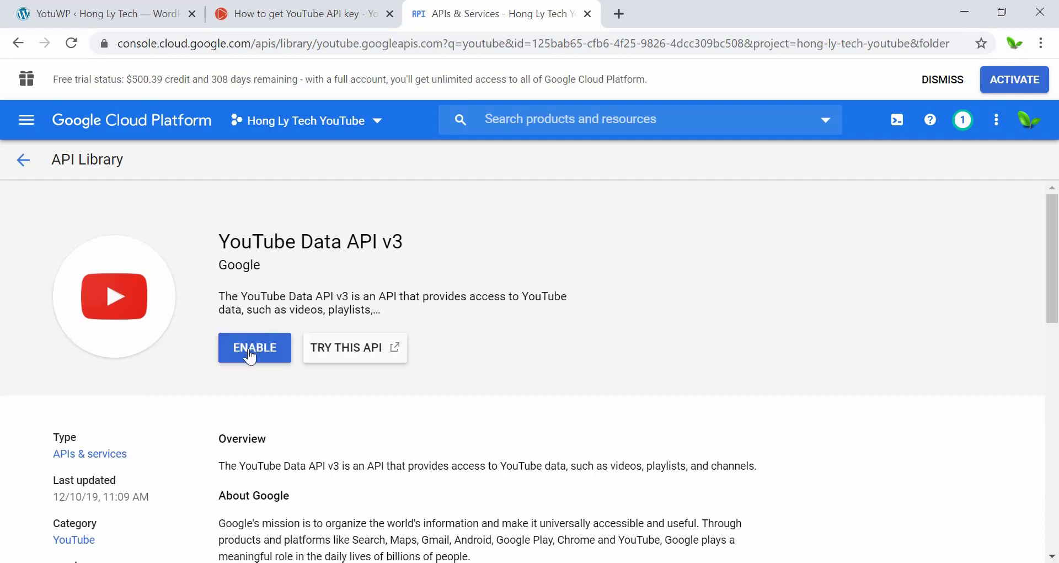
left_click(253, 356)
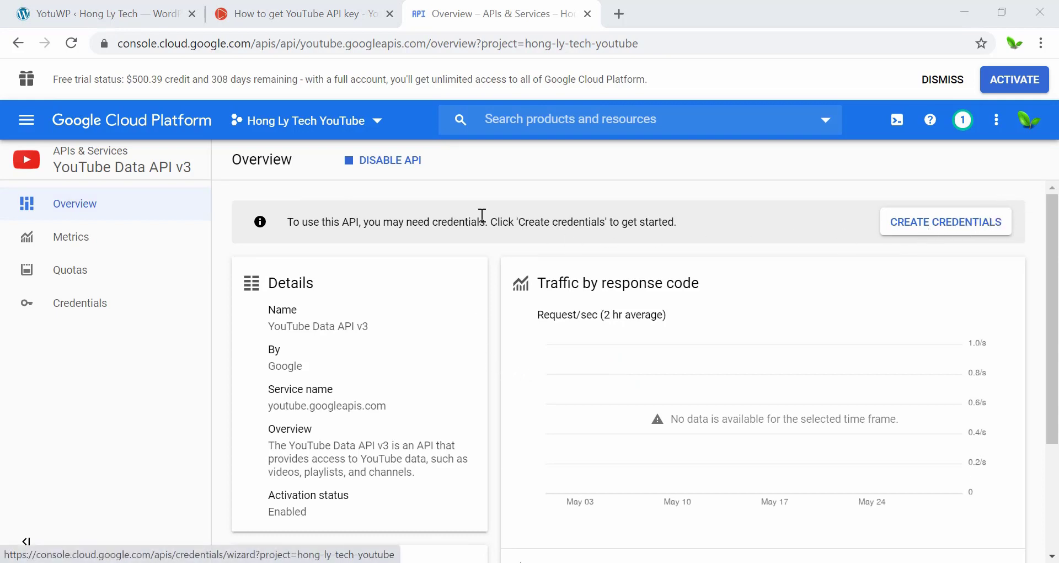
Create an API key in the project's APIs & Services credentials
left_click(83, 307)
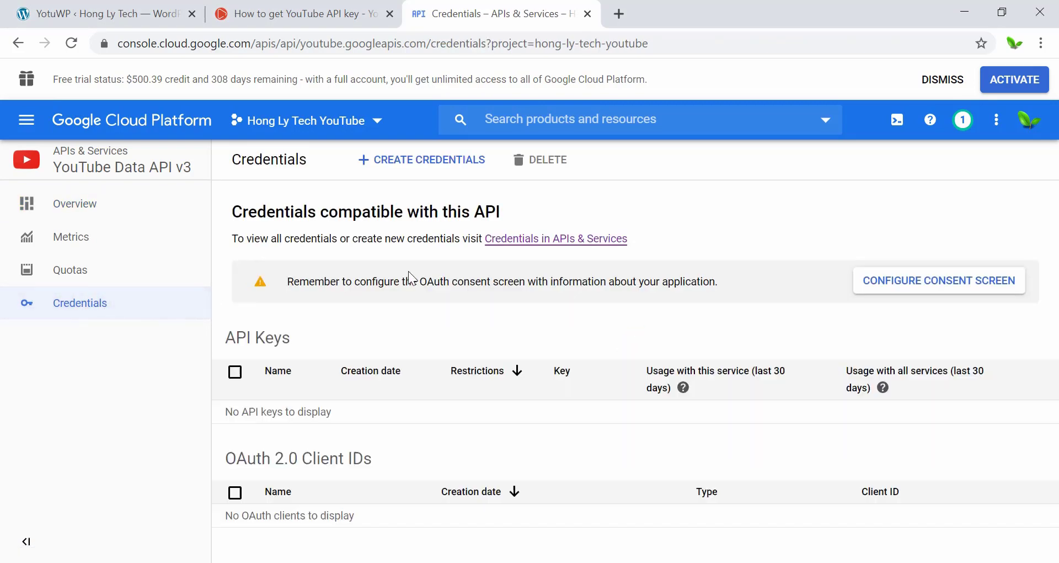
left_click(503, 241)
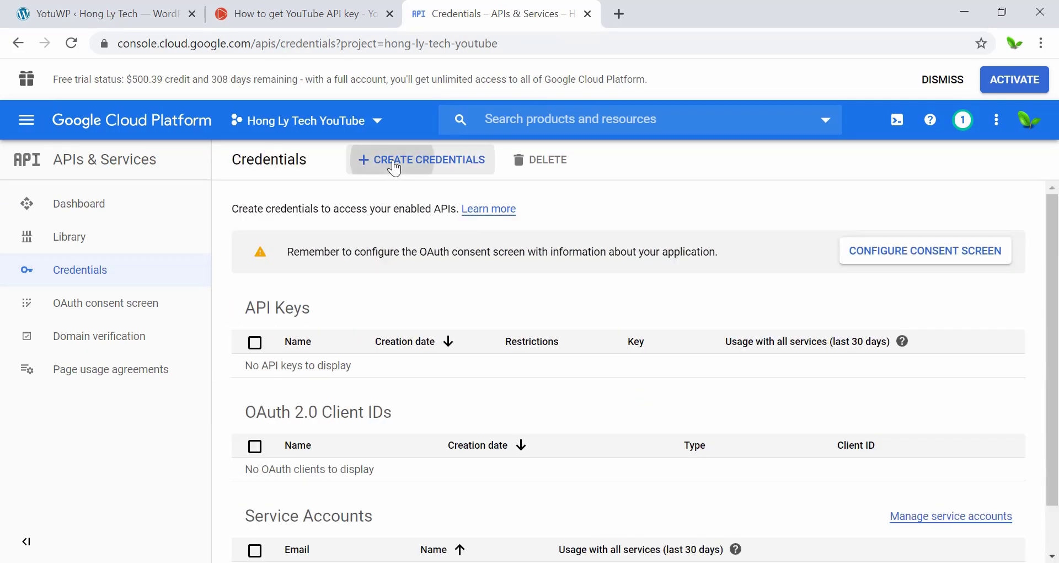
left_click(393, 160)
left_click(377, 206)
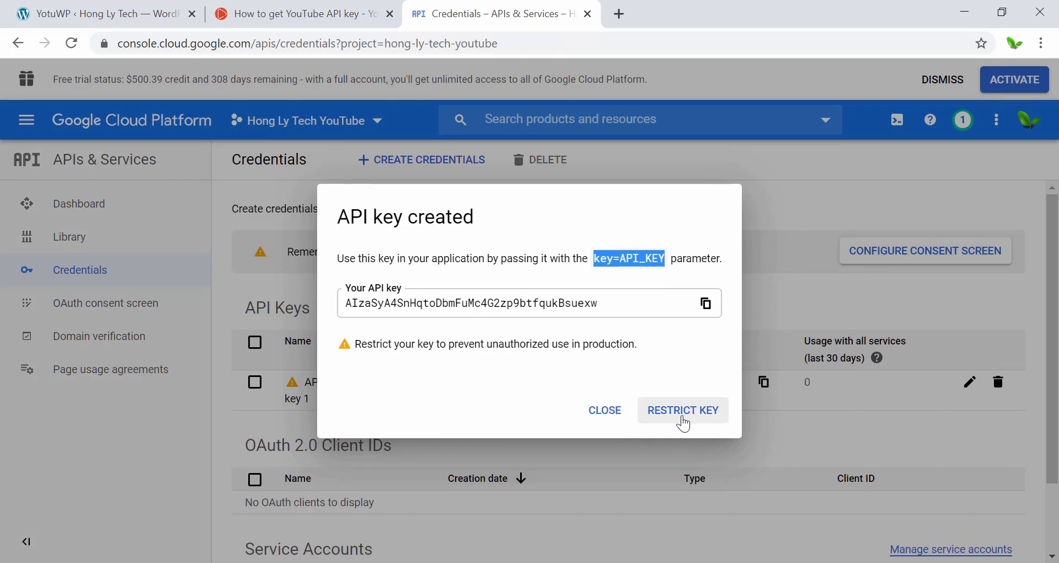
Open the restriction settings of the new API key and set its application restriction to IP addresses (web servers, cron jobs, etc.)
left_click(678, 422)
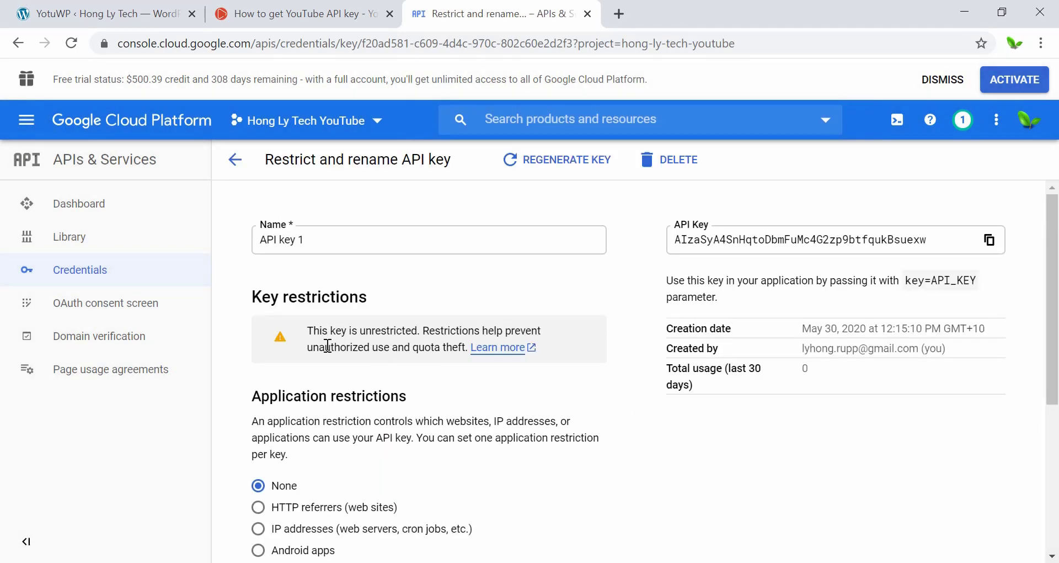
scroll(259, 380, "down", 1)
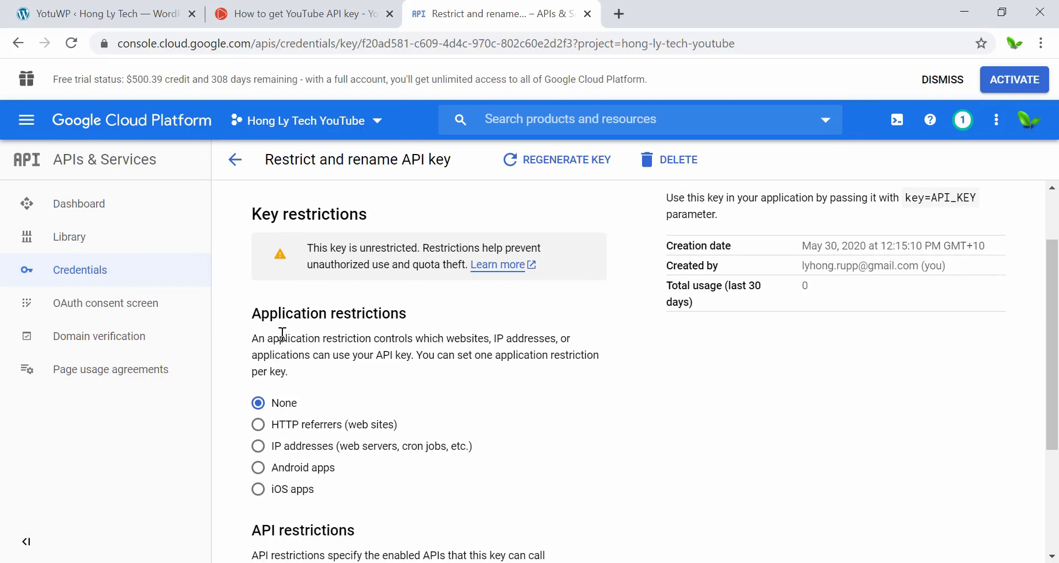
scroll(282, 334, "down", 1)
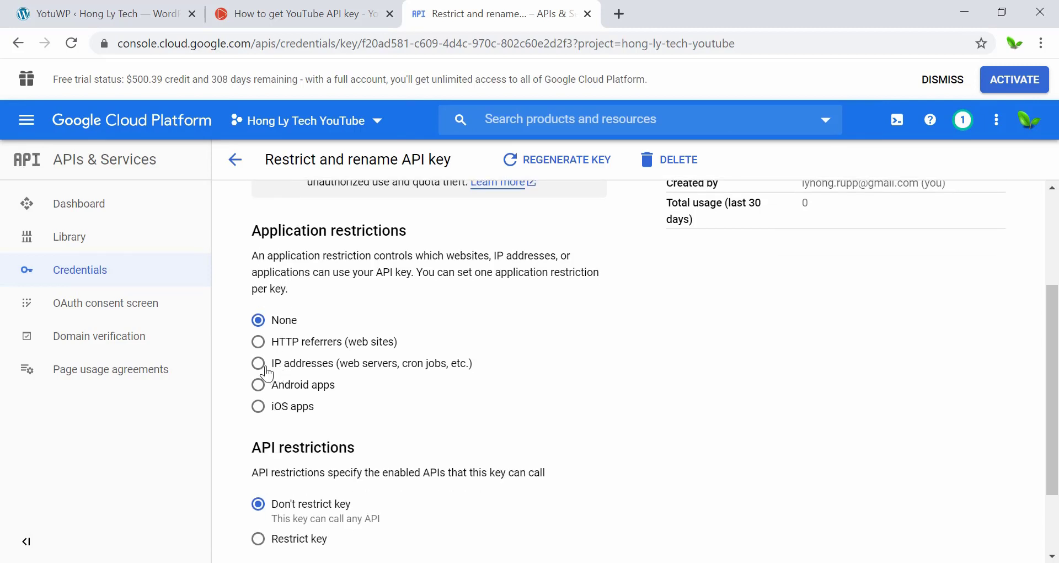
left_click(260, 369)
scroll(546, 349, "down", 3)
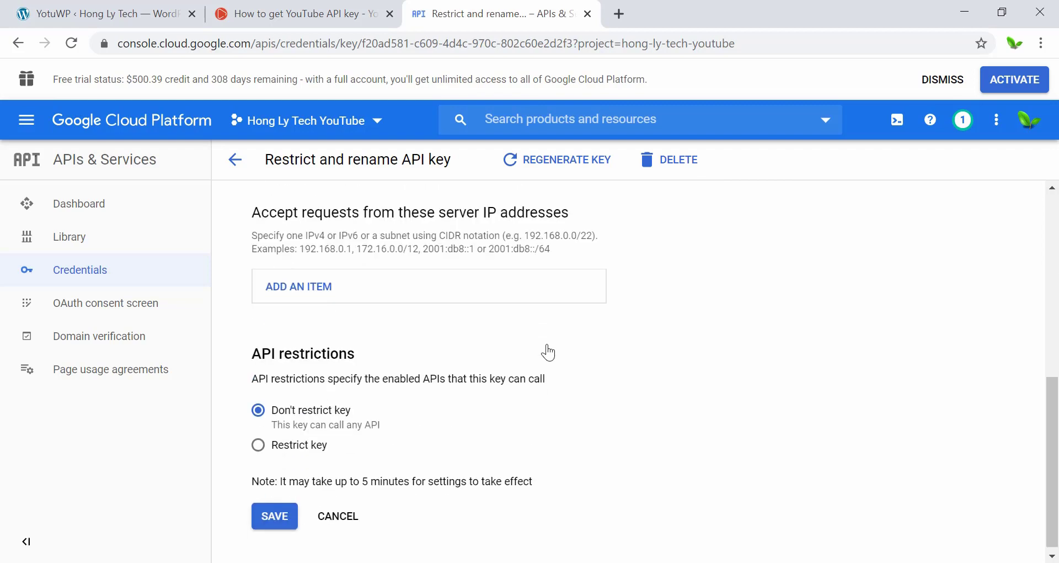
scroll(546, 350, "up", 1)
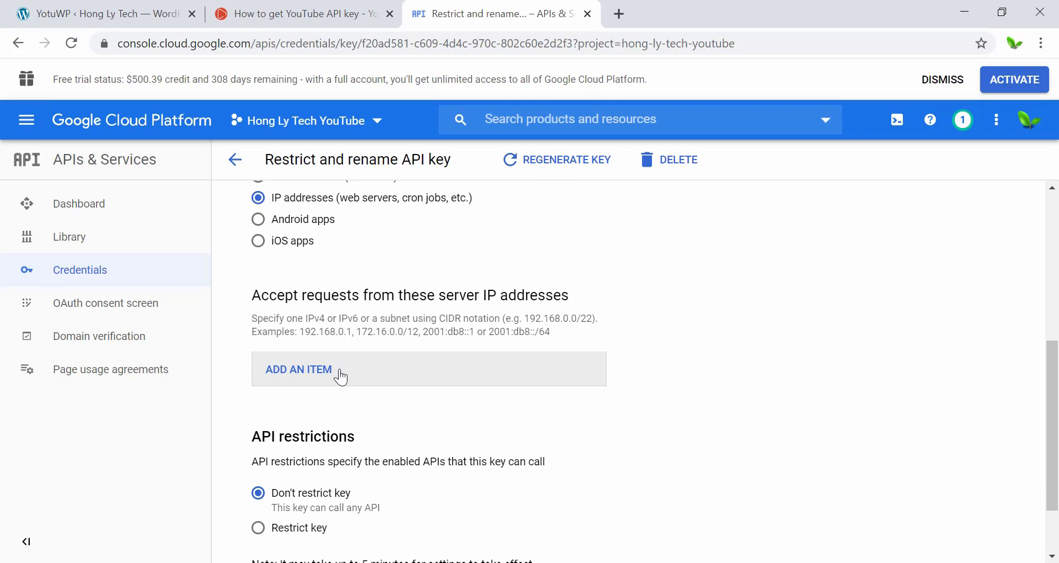
left_click(129, 12)
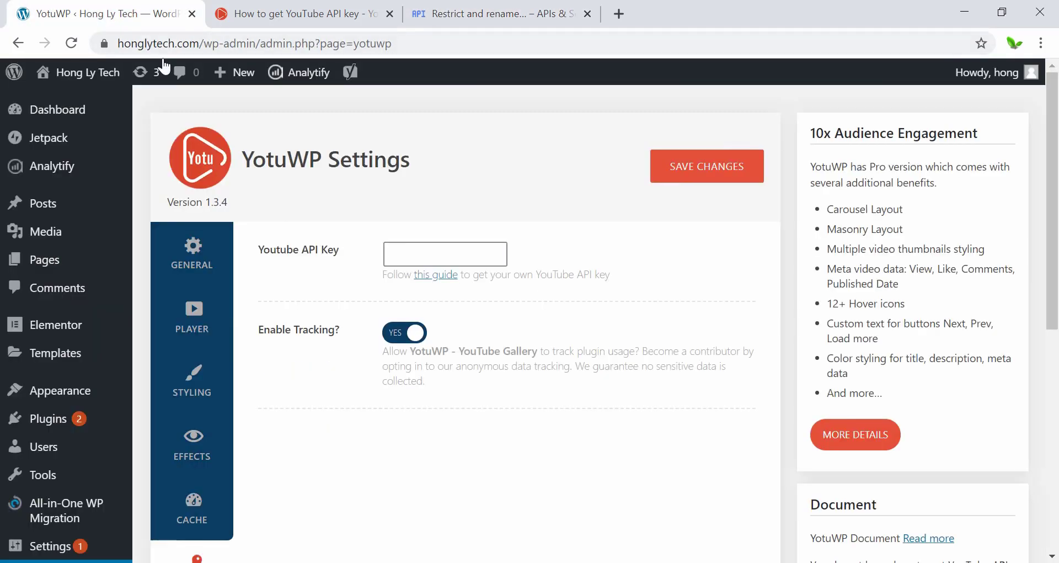
left_click(522, 7)
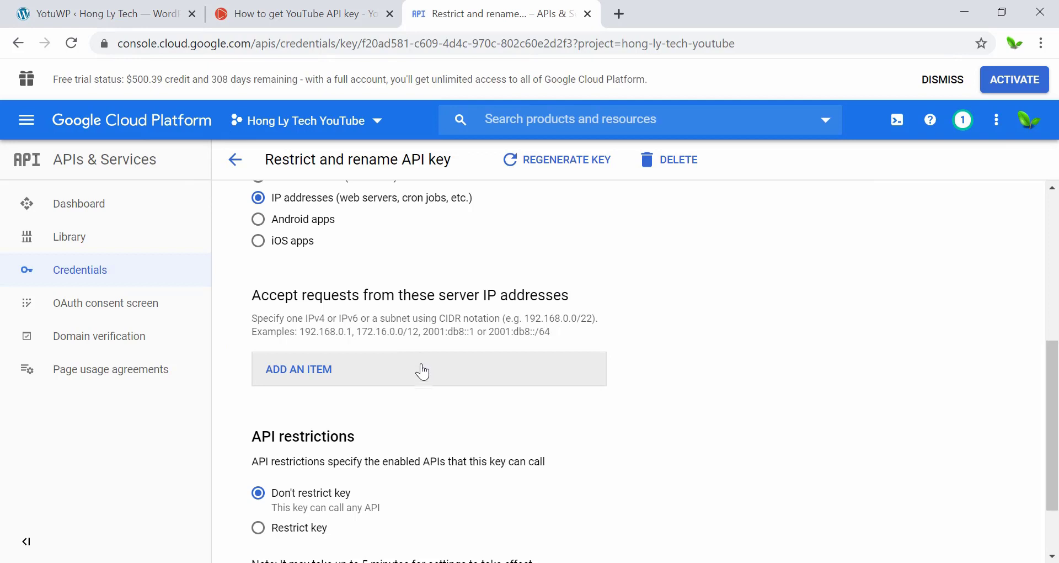
Switch to the "Hong Ly Tech" project and open Cloud DNS under its Network services
left_click(369, 125)
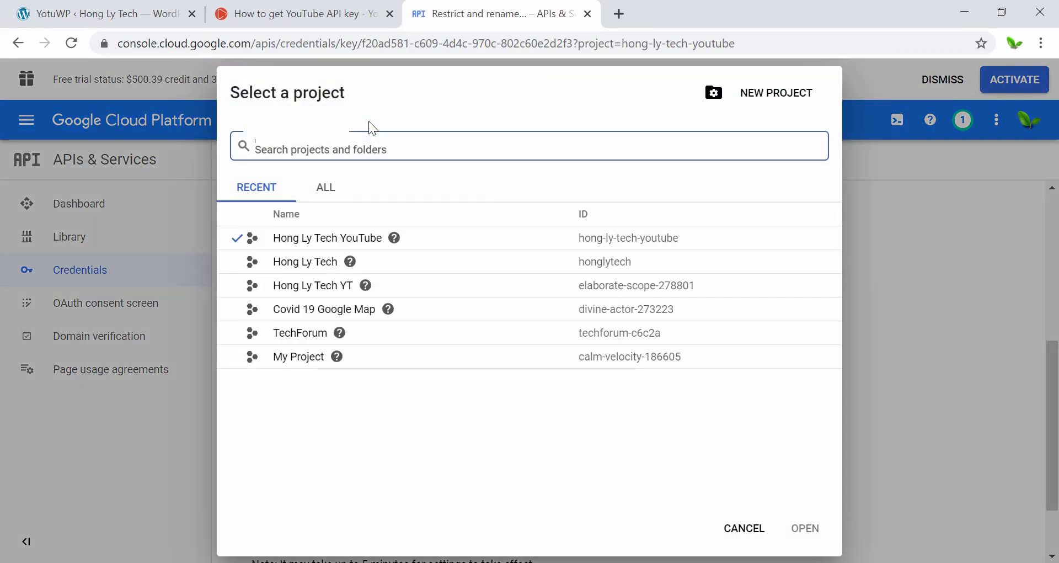
left_click(315, 264)
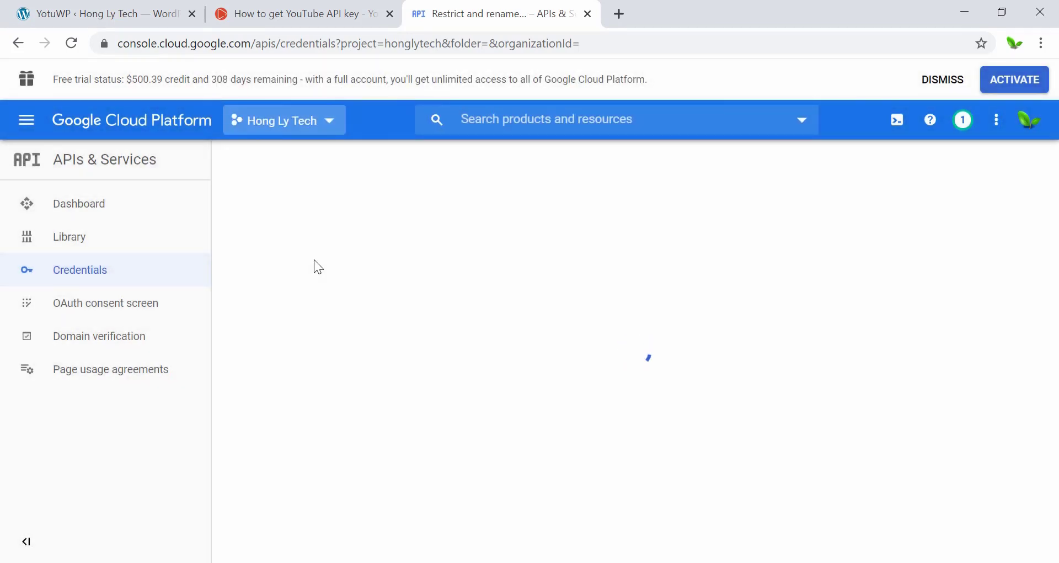
left_click(29, 122)
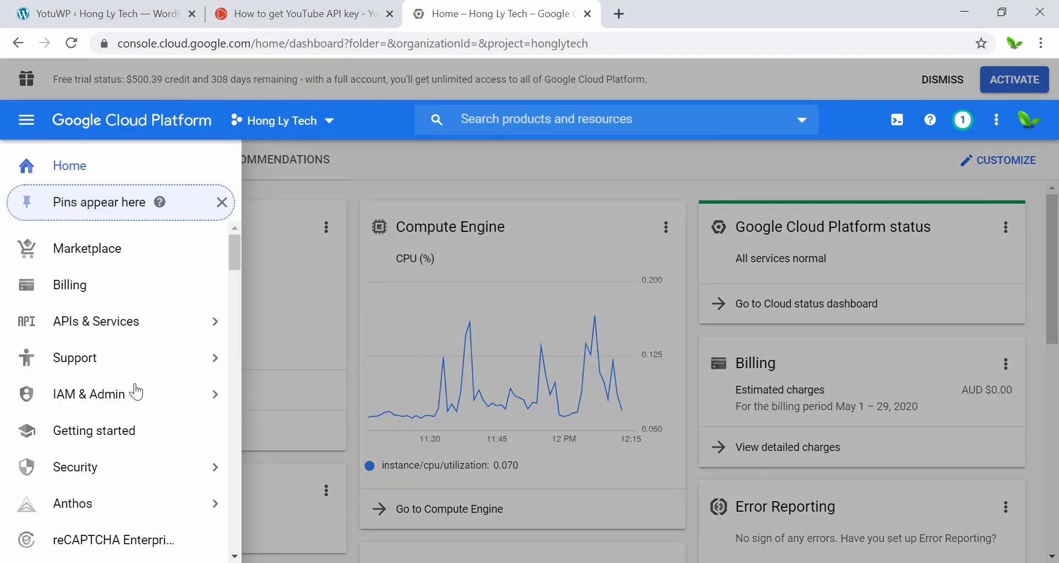
scroll(136, 392, "down", 5)
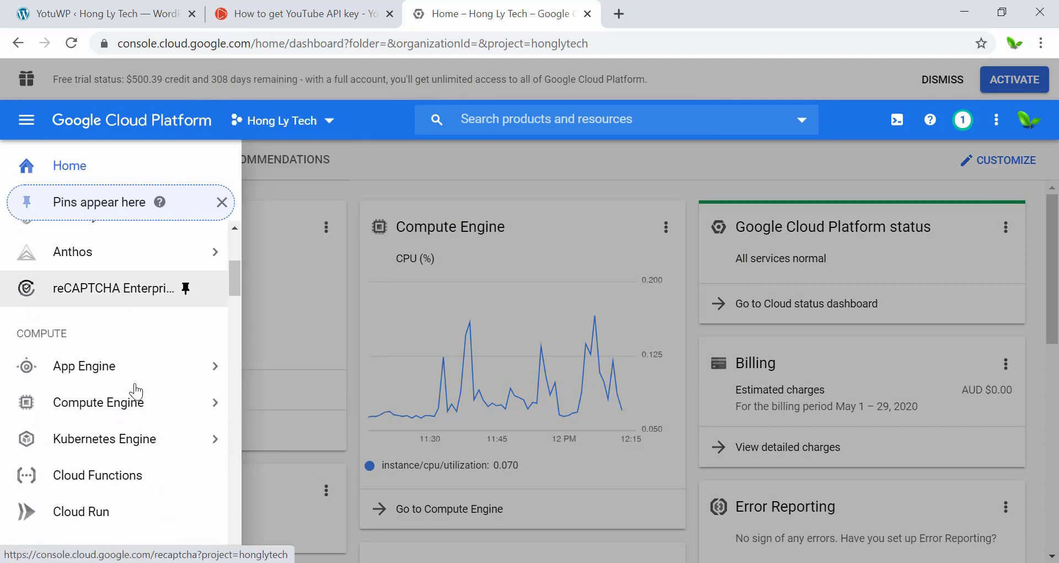
scroll(136, 391, "down", 12)
mouse_move(136, 393)
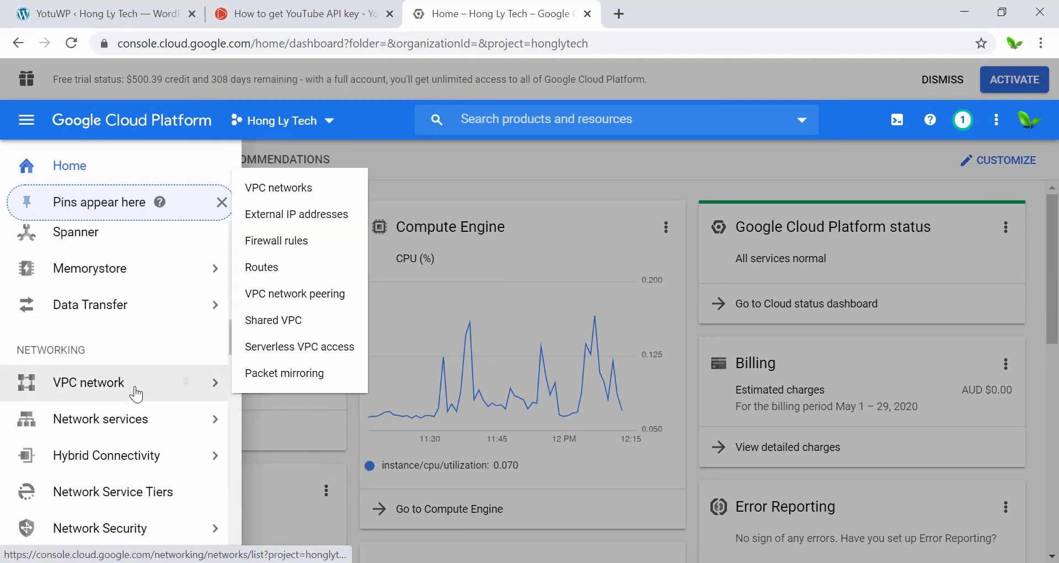
scroll(136, 393, "down", 2)
mouse_move(113, 341)
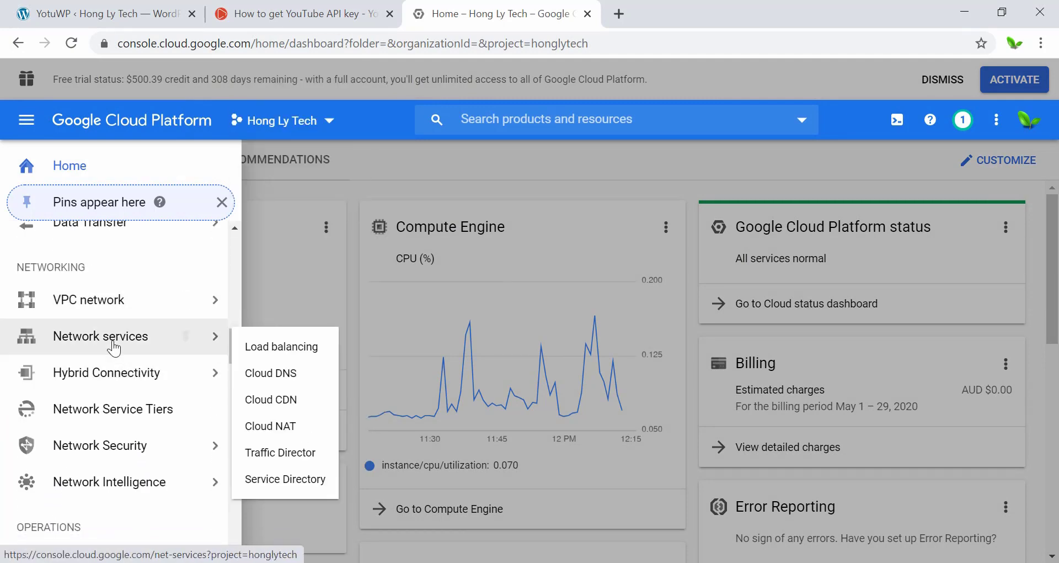
left_click(295, 384)
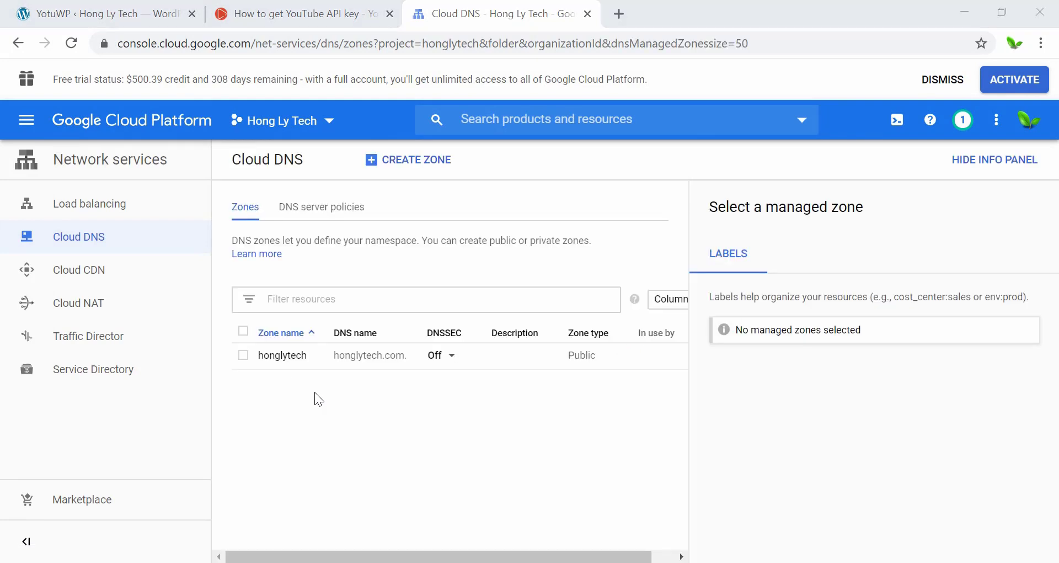
Open the honglytech DNS zone and copy the IP address from the A record of honglytech.com
left_click(283, 357)
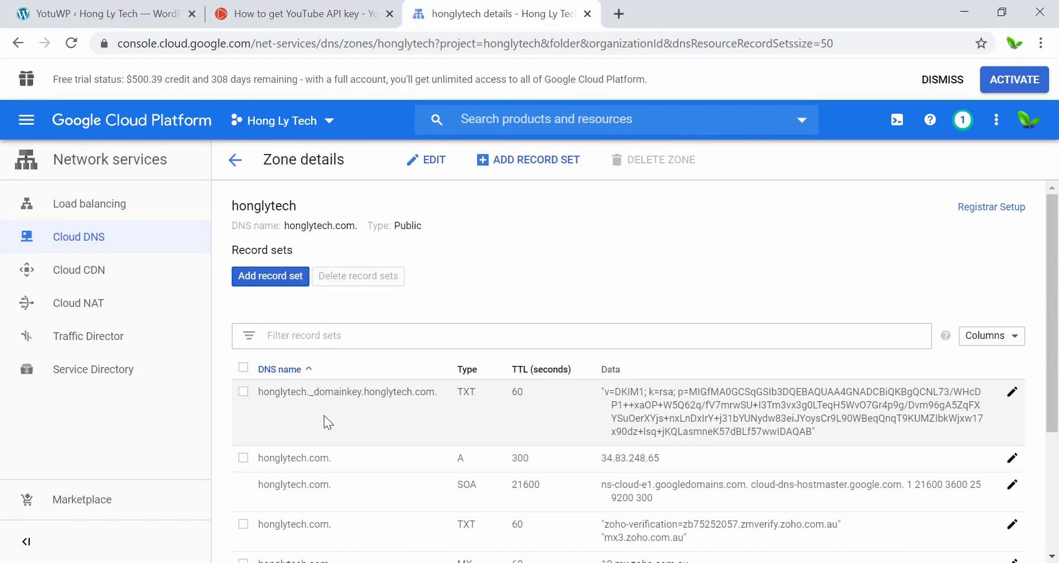
scroll(361, 415, "down", 3)
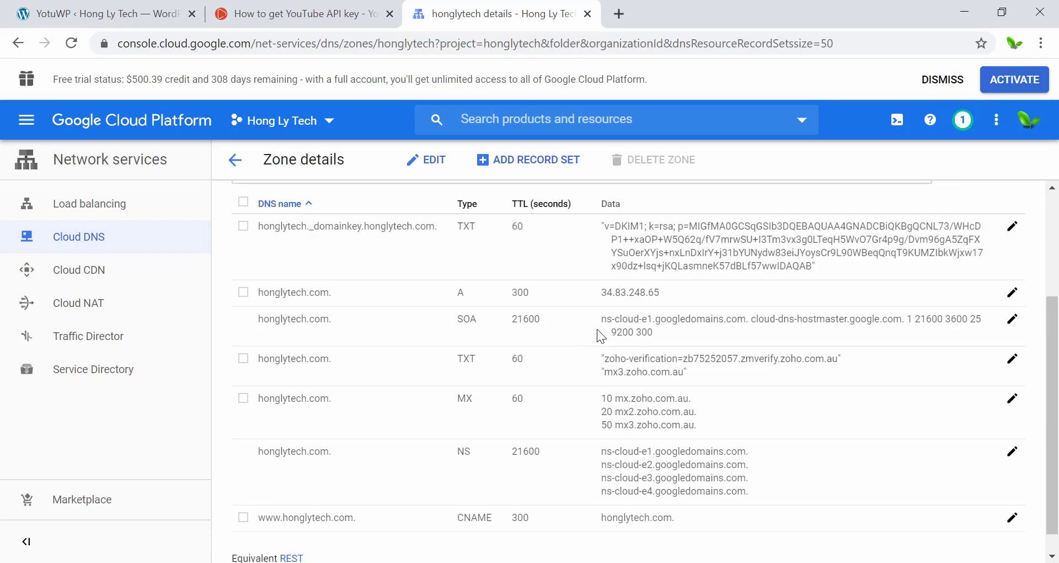
right_click(613, 292)
left_click(639, 306)
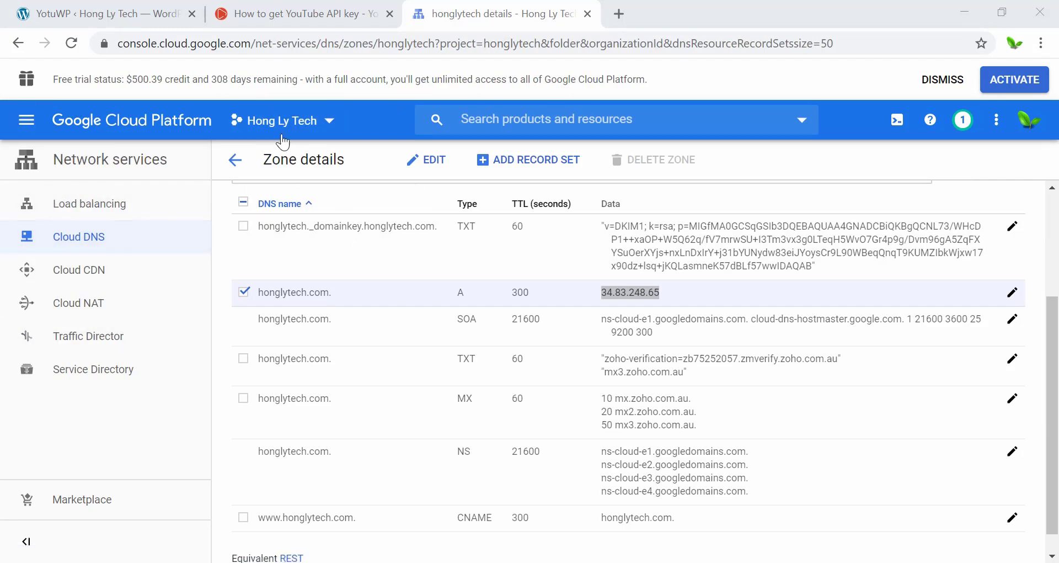
Return to the "Hong Ly Tech YouTube" project and open API key 1 for editing from the APIs & Services credentials
left_click(330, 123)
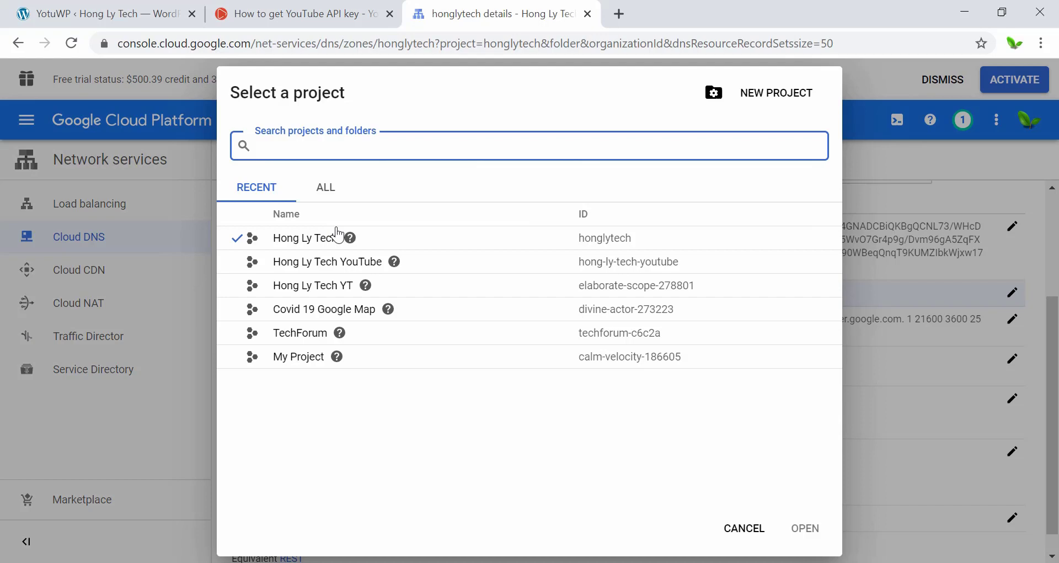
left_click(323, 262)
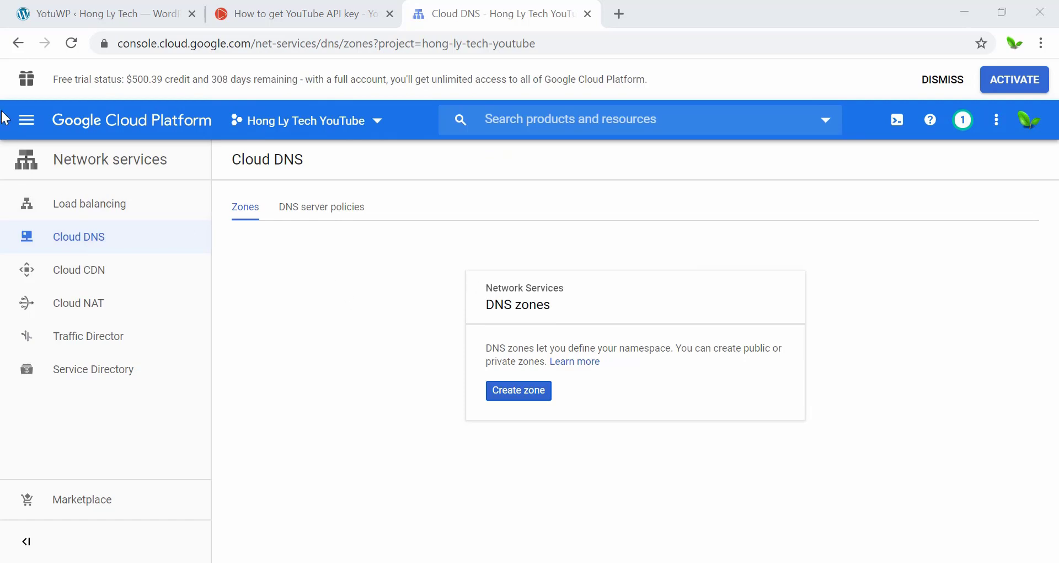
left_click(22, 120)
left_click(19, 127)
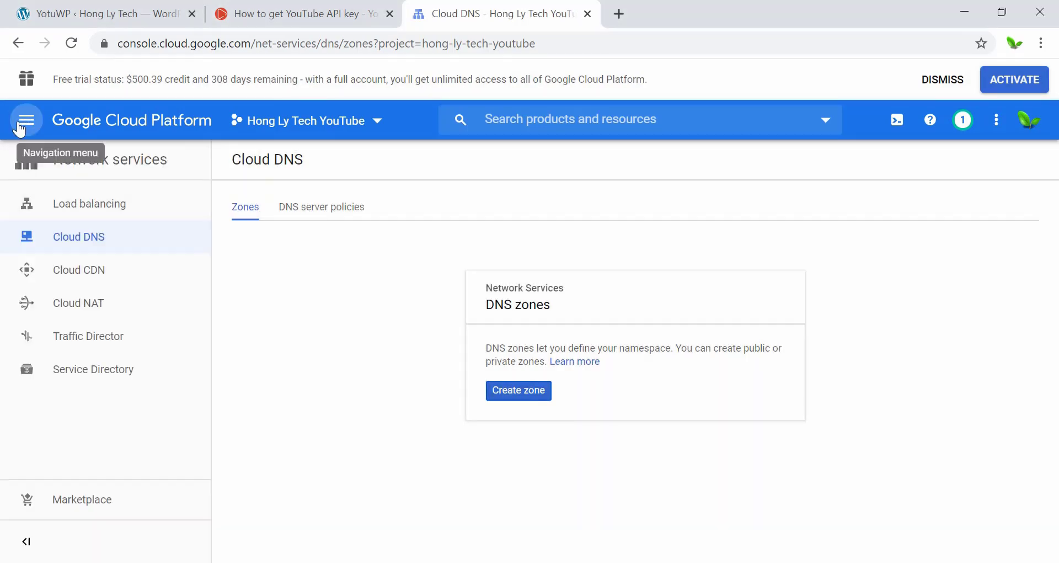
left_click(20, 128)
mouse_move(96, 328)
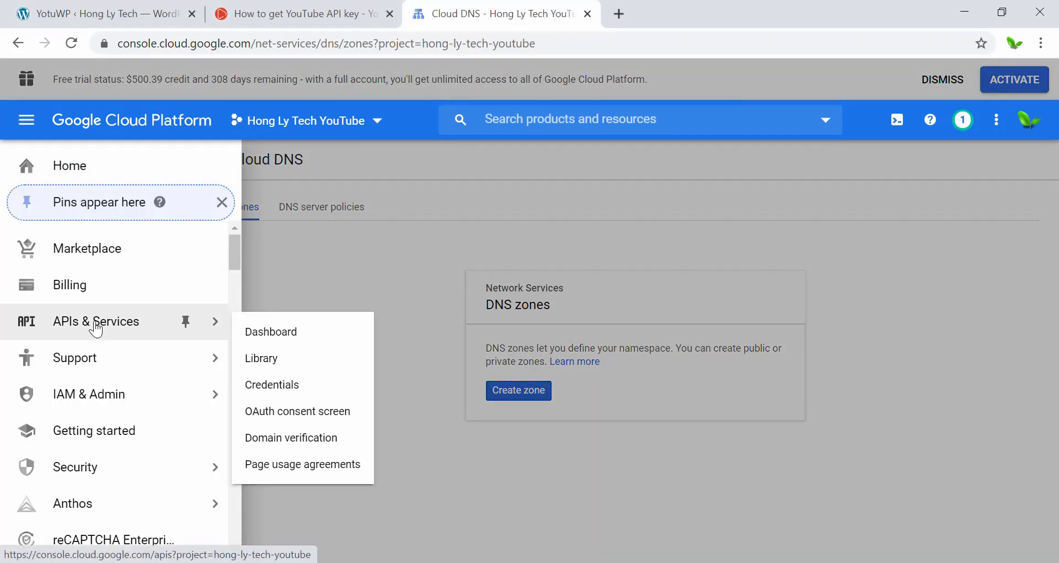
left_click(282, 385)
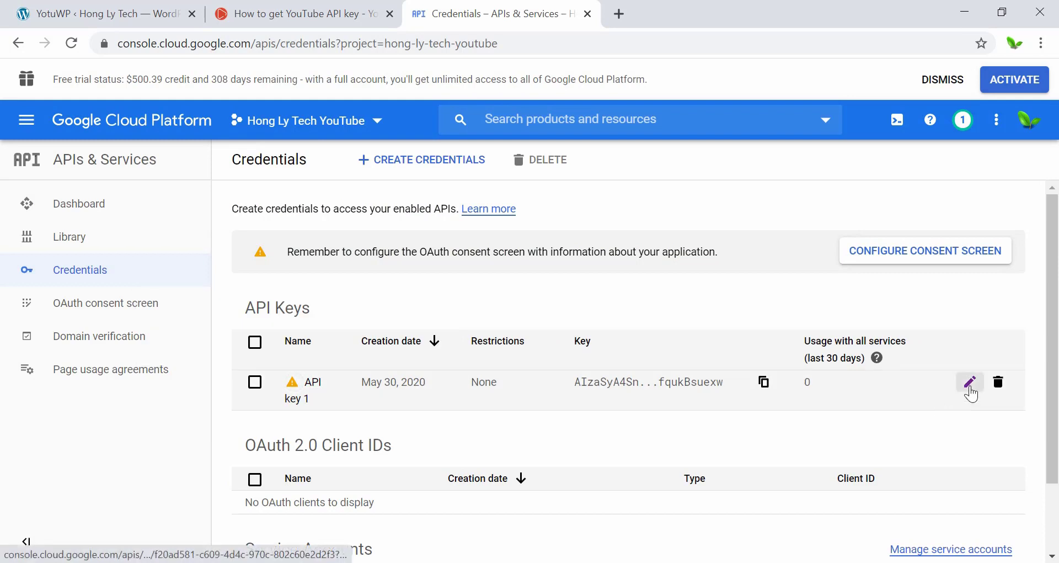
left_click(970, 382)
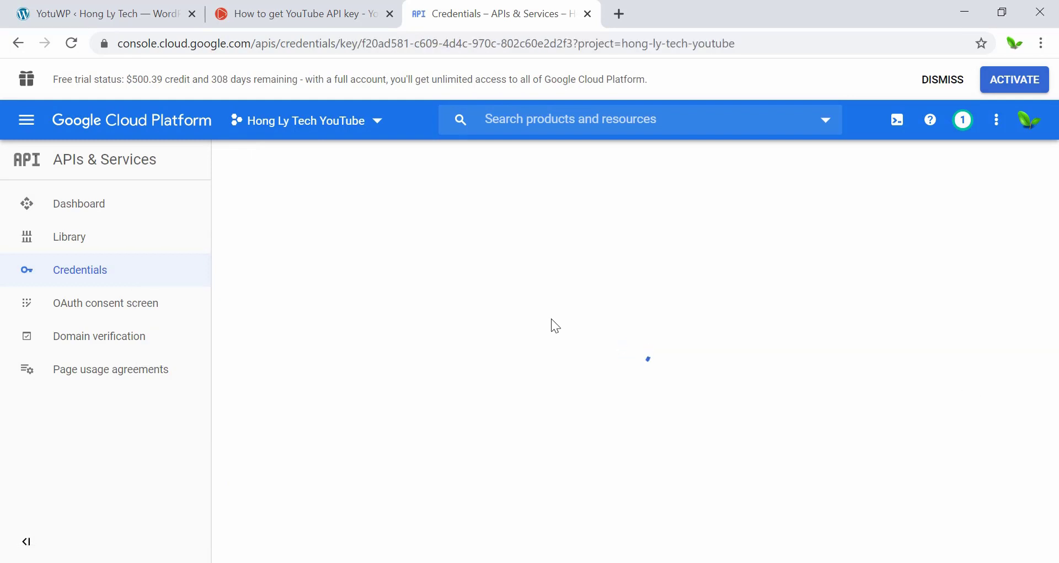
Restrict the API key to IP addresses (web servers, cron jobs, etc.) and add 34.83.248.65 as an accepted server address
scroll(441, 380, "down", 3)
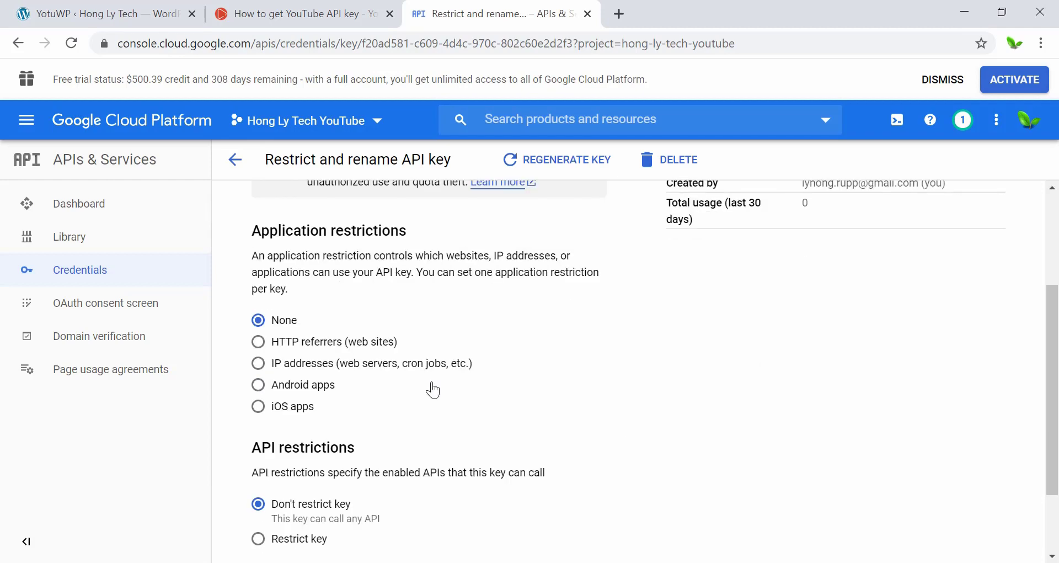
left_click(259, 364)
scroll(323, 373, "down", 3)
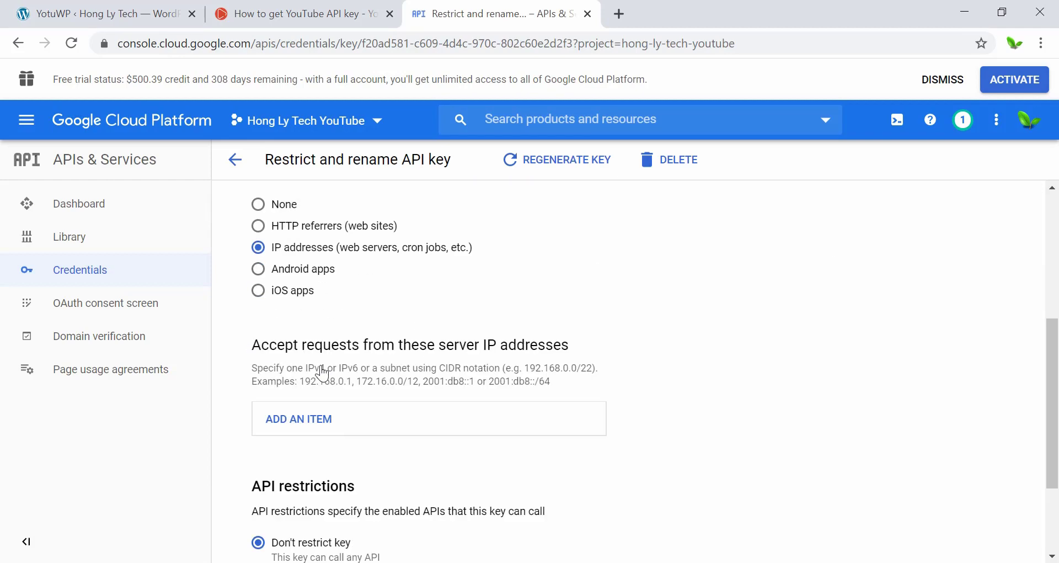
left_click(323, 373)
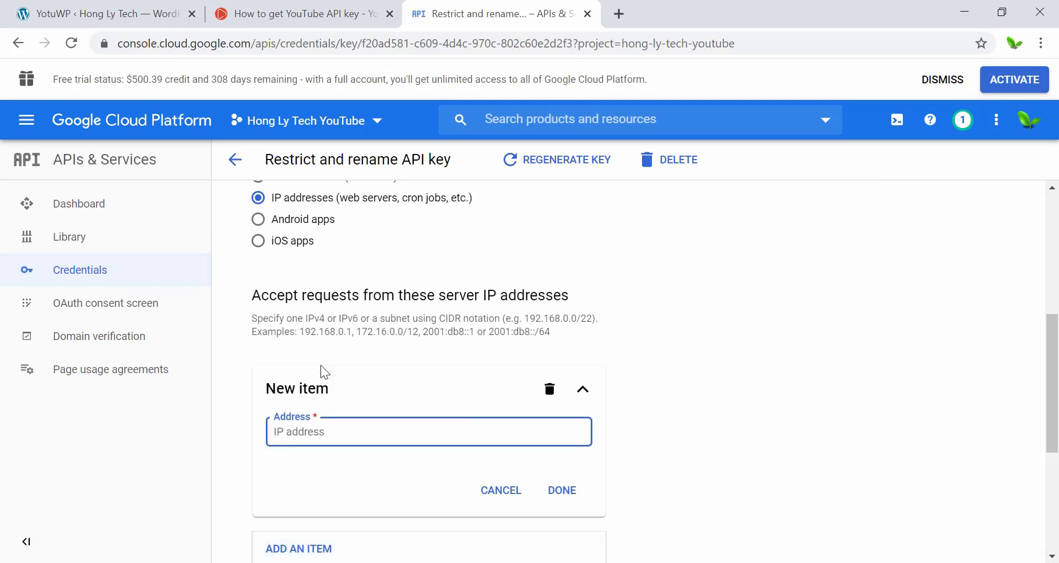
key("ctrl+v")
left_click(574, 498)
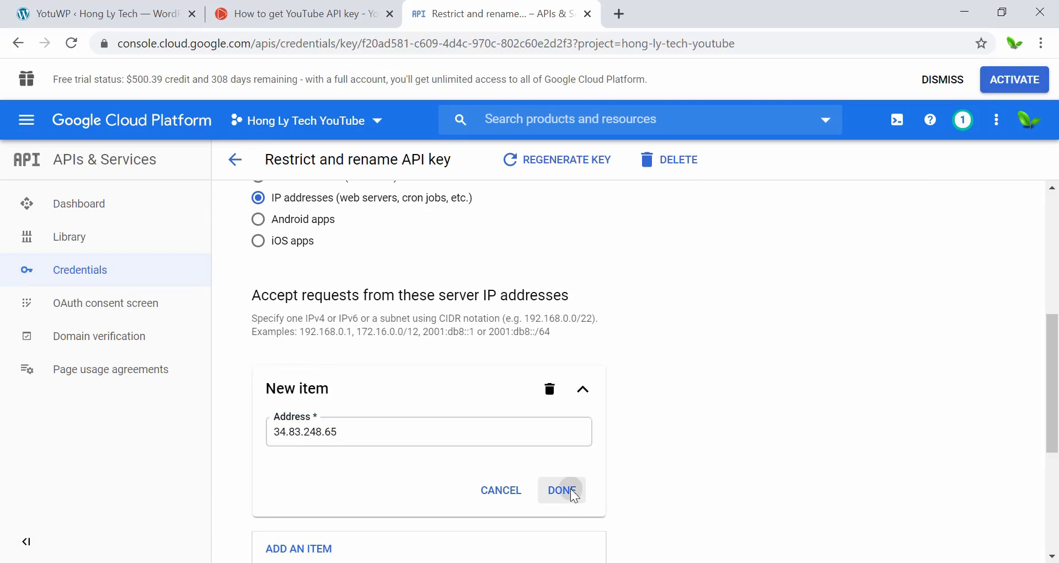
Restrict the key's API access to YouTube Data API v3 only and save the key settings
scroll(640, 384, "down", 2)
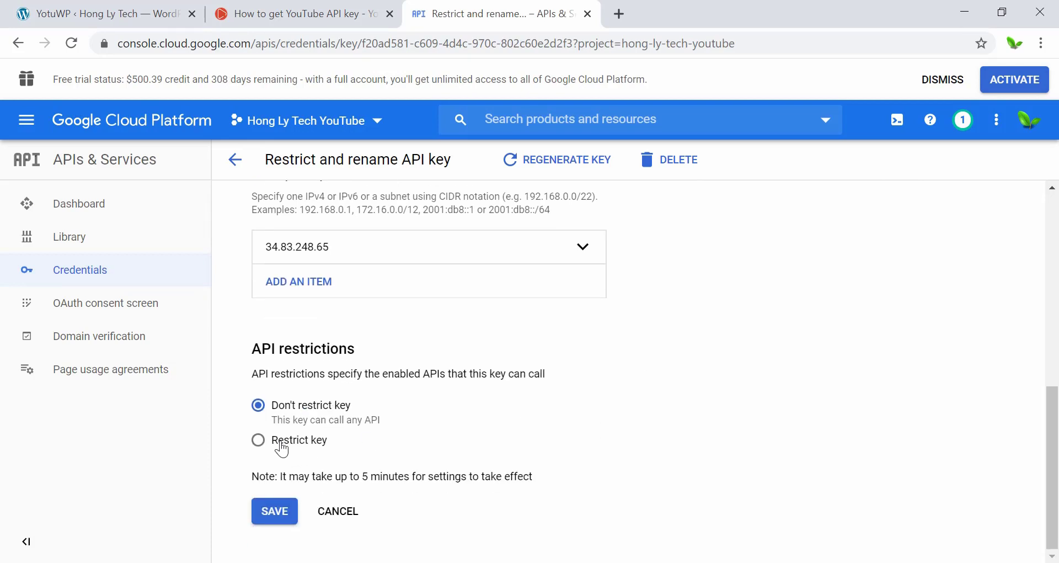
left_click(279, 443)
scroll(378, 386, "down", 2)
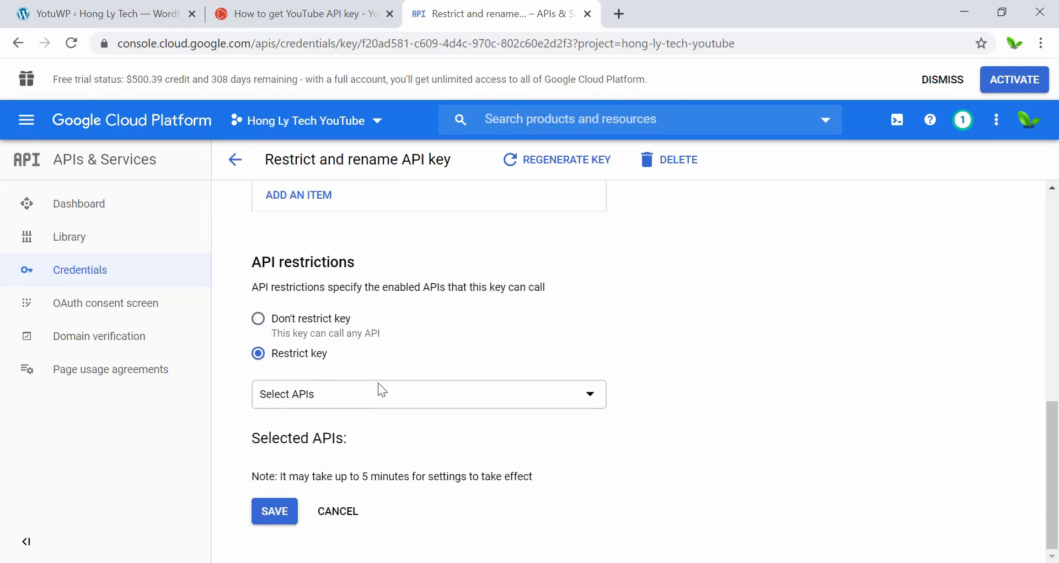
left_click(358, 395)
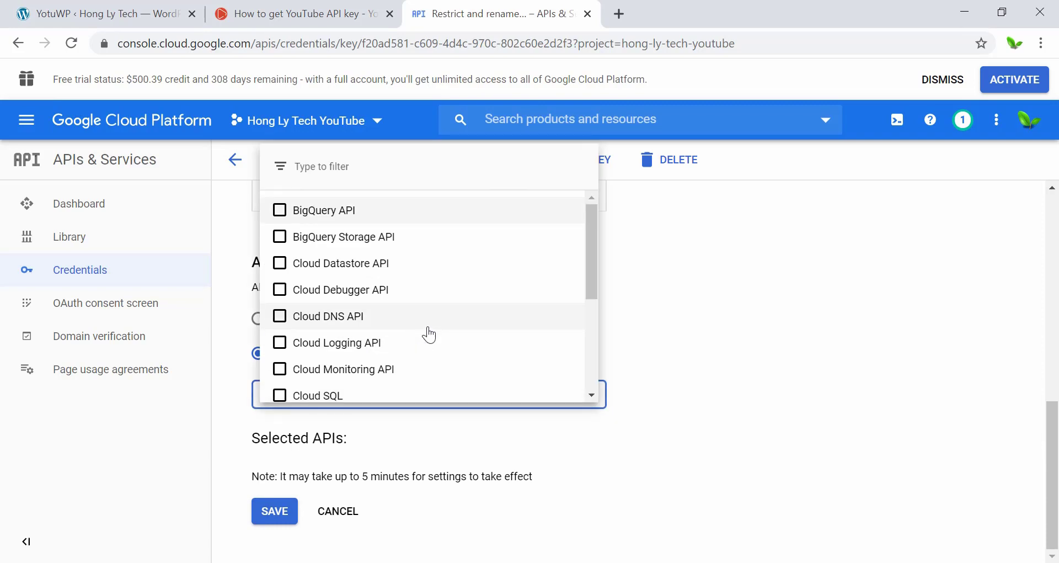
scroll(428, 334, "down", 4)
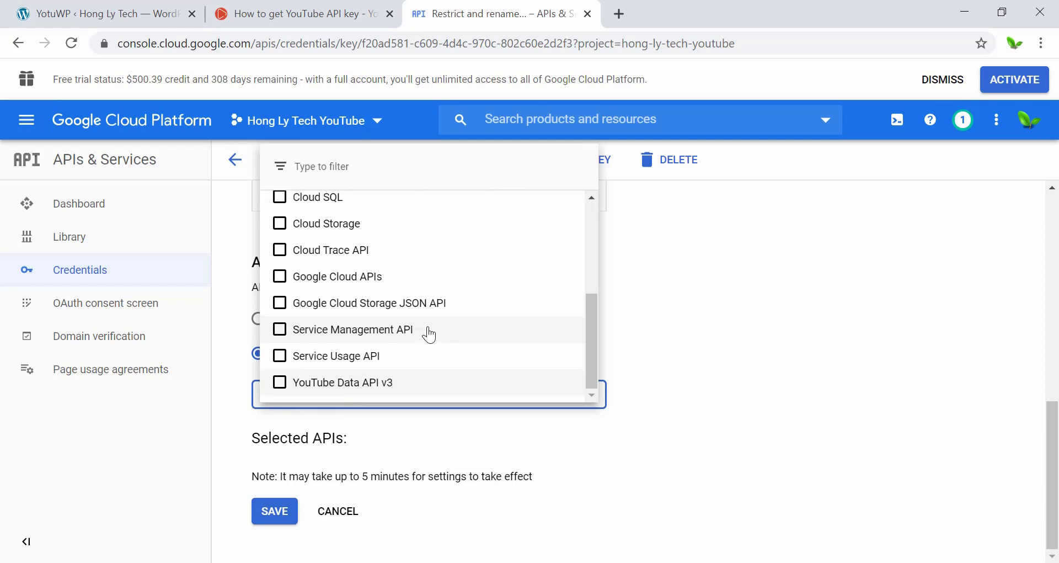
left_click(290, 384)
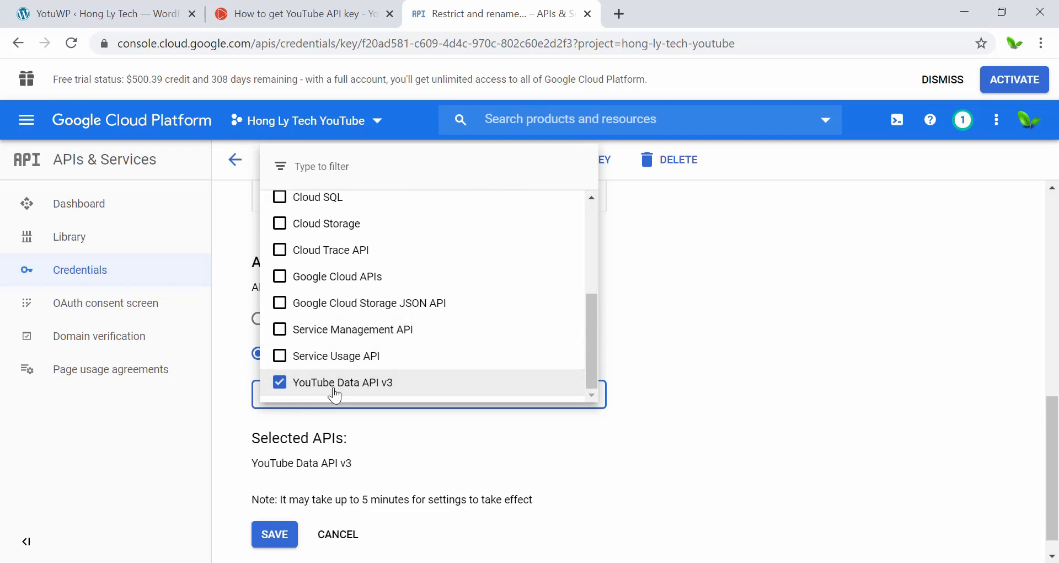
left_click(362, 448)
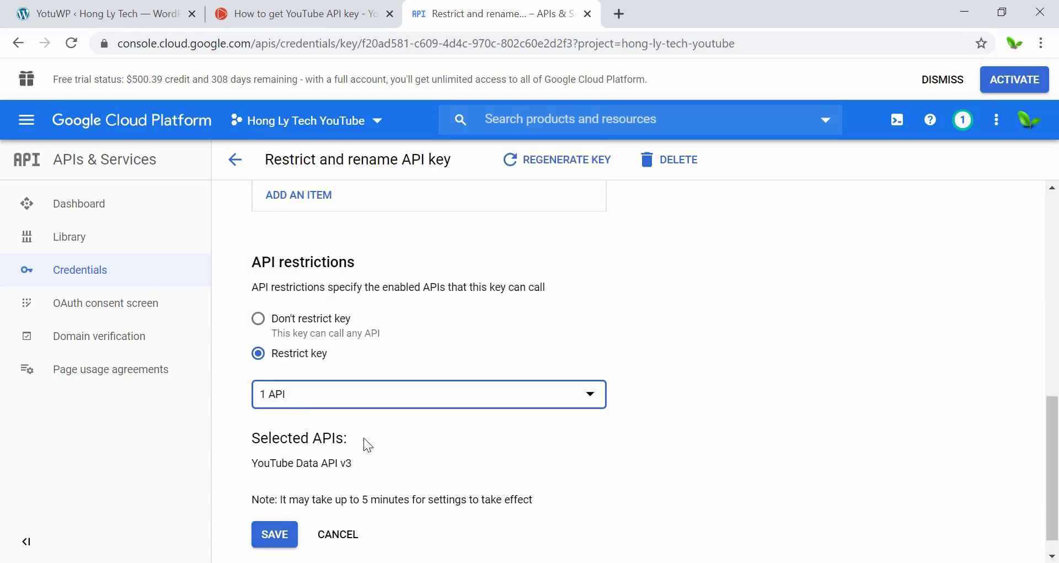
scroll(361, 436, "down", 1)
left_click(276, 513)
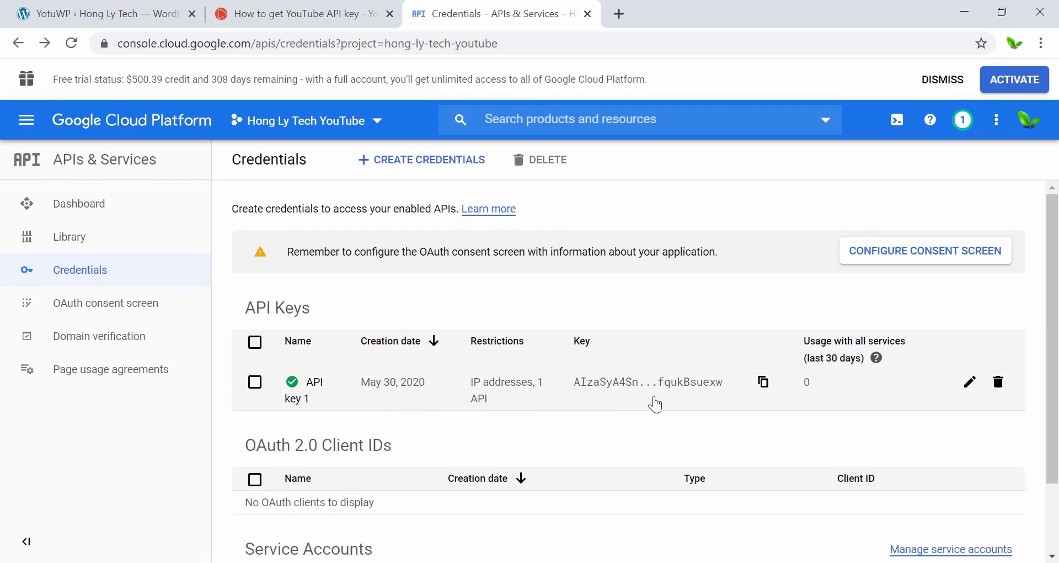
Copy the API key, paste it into the Youtube API Key field of the YotuWP settings in WordPress, and save the changes
left_click(764, 386)
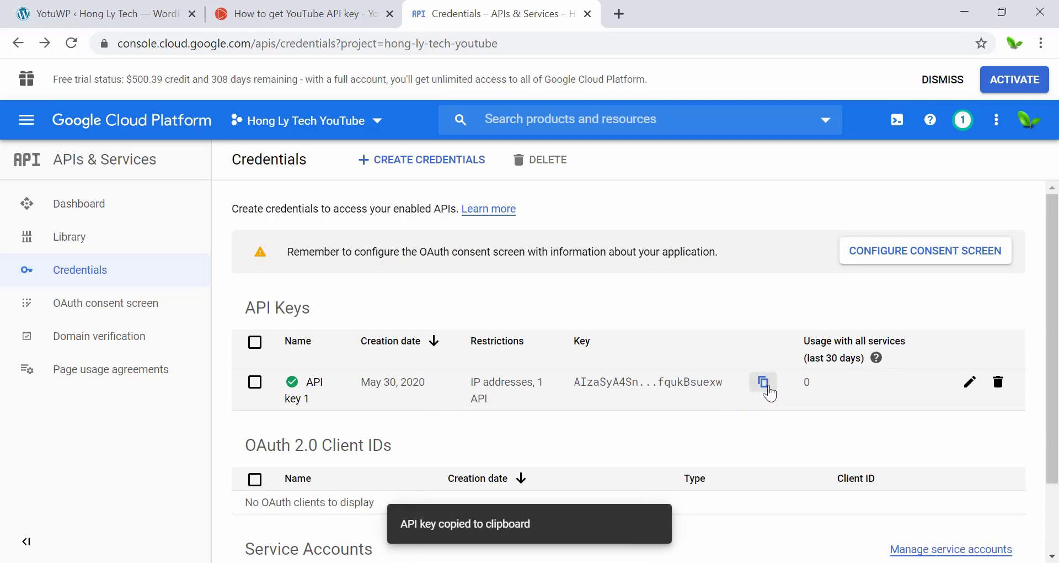
left_click(105, 14)
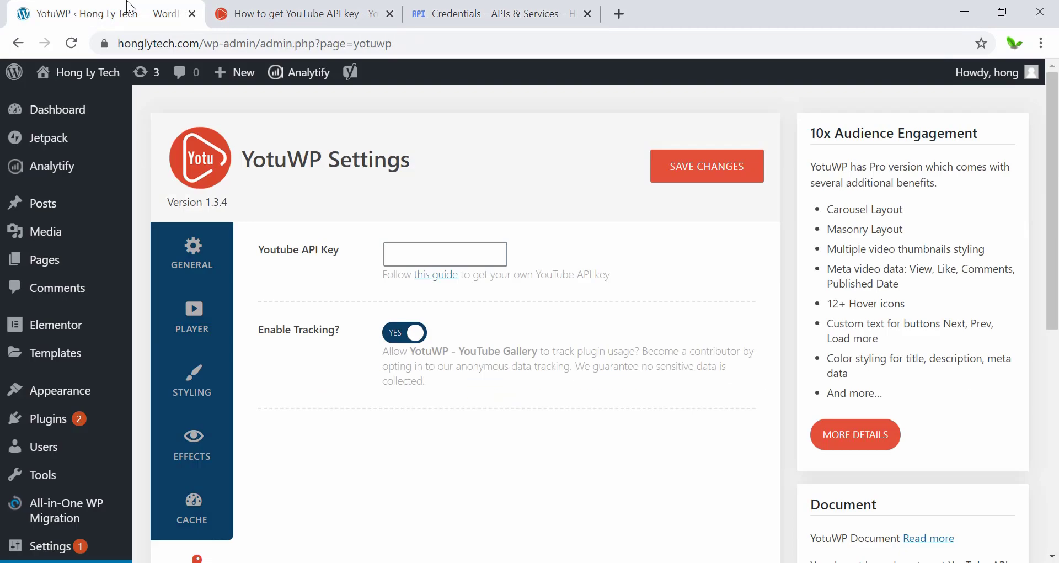
left_click(390, 256)
left_click(427, 252)
key("ctrl+v")
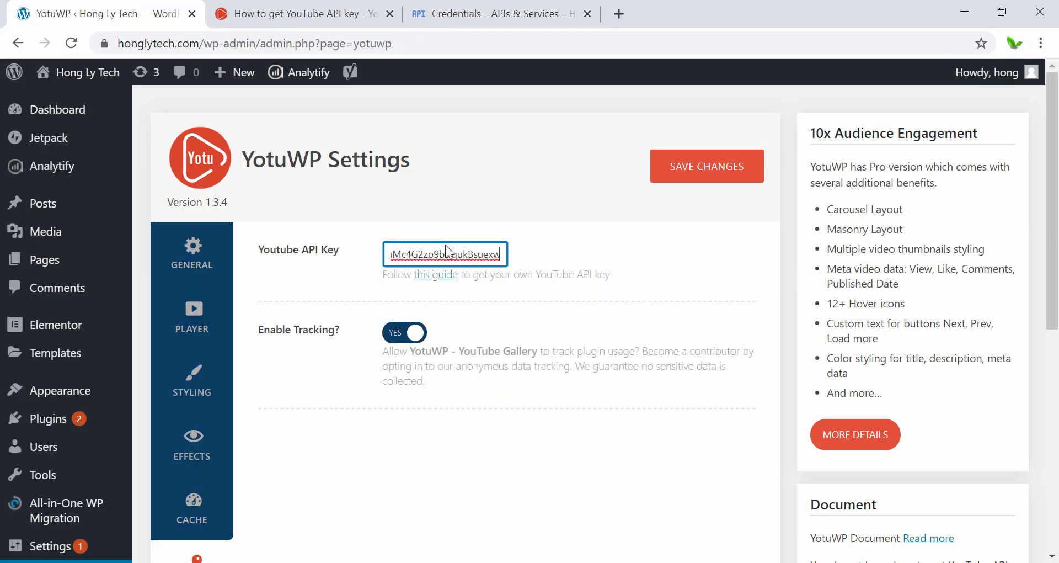
left_click(712, 173)
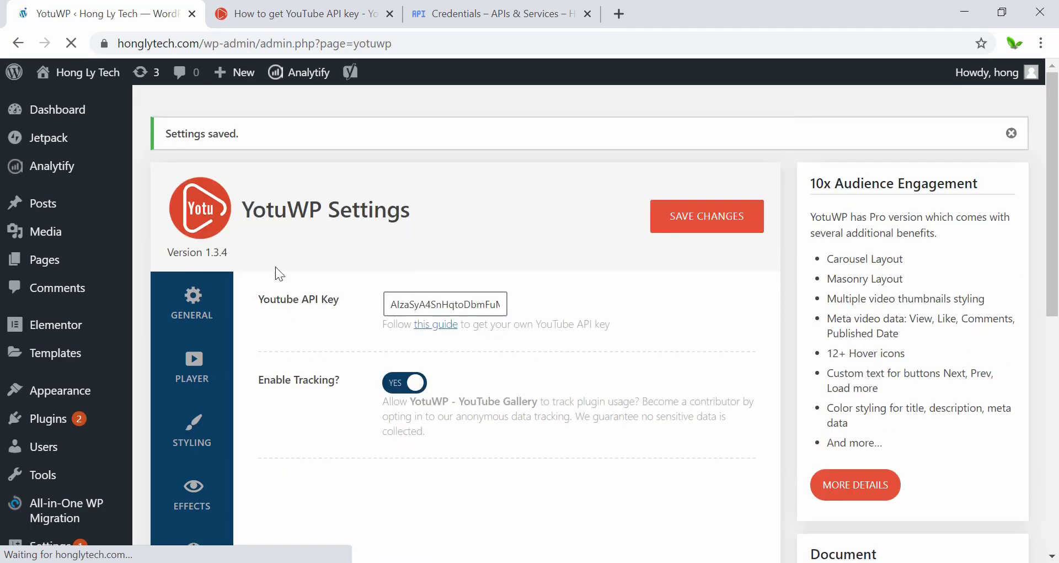
Open YotuWP's Shortcode Generator and look over its video type, layout settings and shortcode sections
scroll(262, 278, "down", 4)
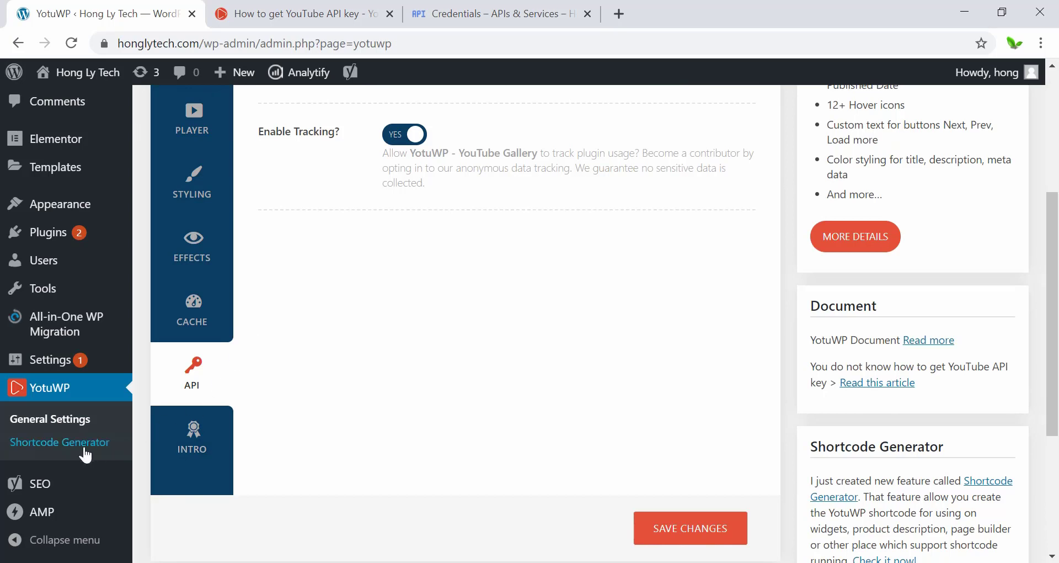
left_click(43, 450)
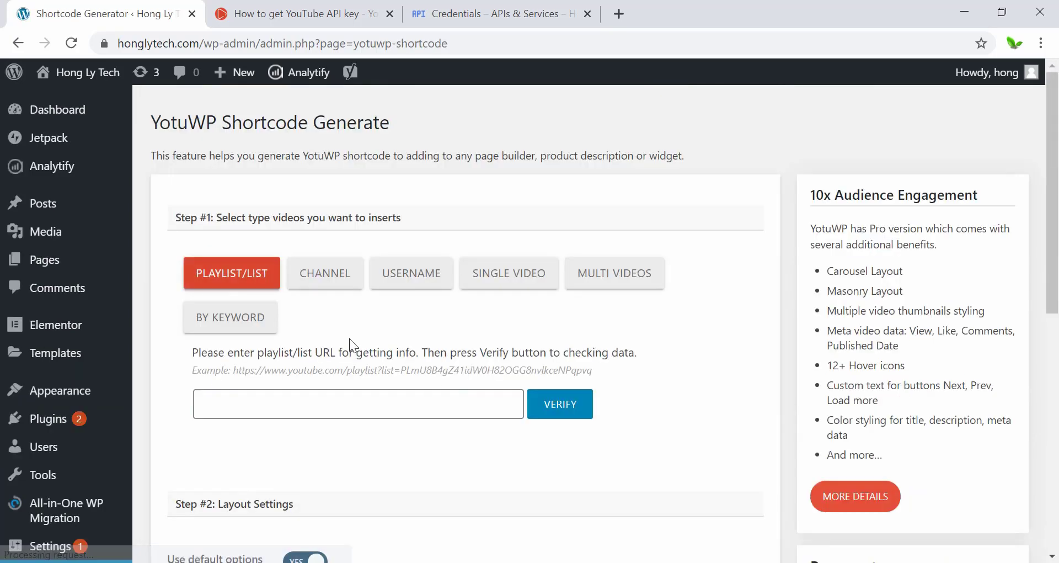
scroll(348, 340, "down", 3)
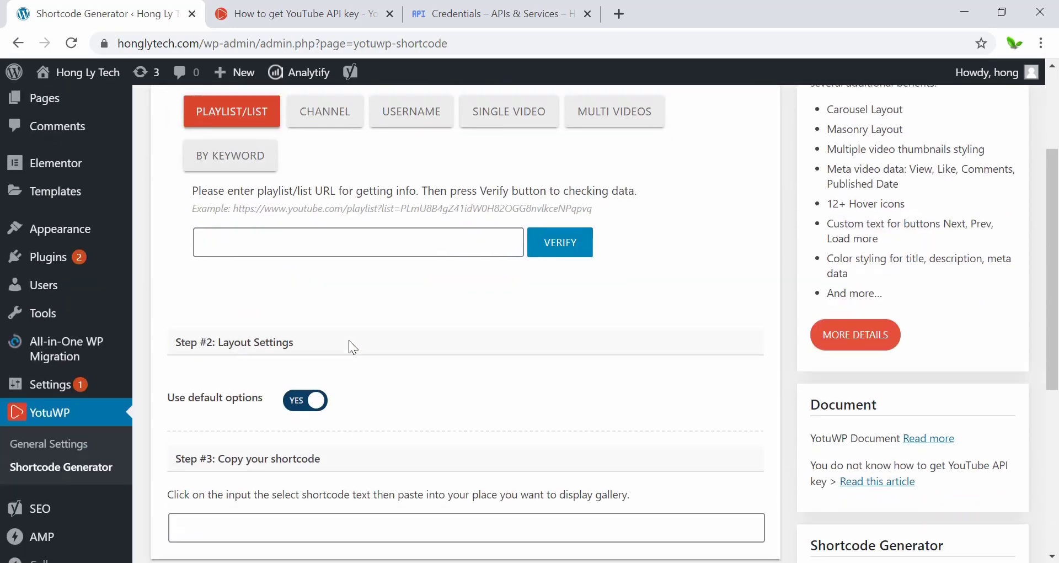
scroll(349, 340, "down", 5)
scroll(350, 343, "down", 1)
scroll(352, 347, "up", 7)
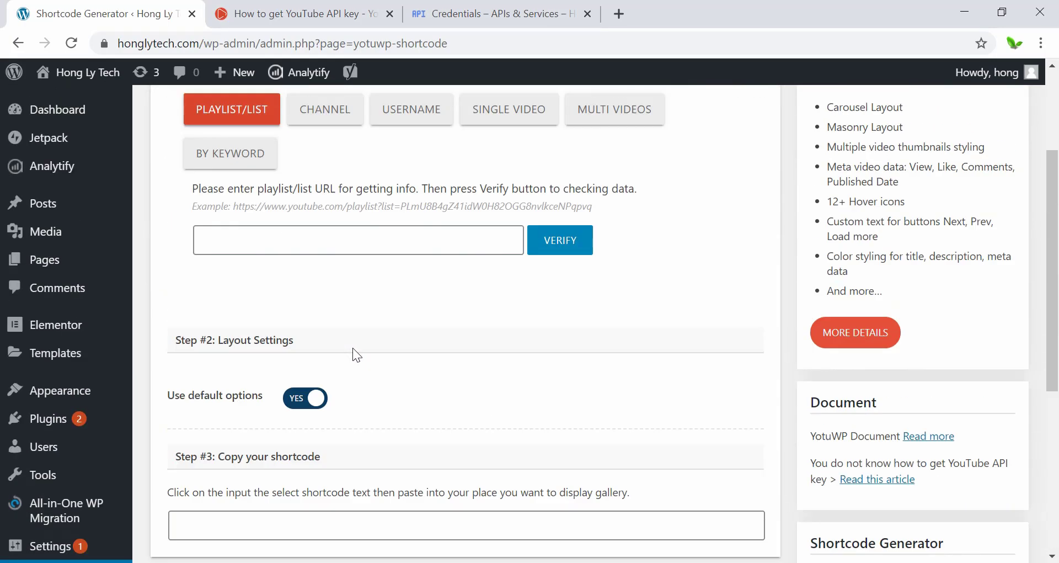
Choose Channel as the video type, copy the YouTube channel's URL without the view_as parameter into the channel URL field, and verify it
scroll(358, 356, "up", 2)
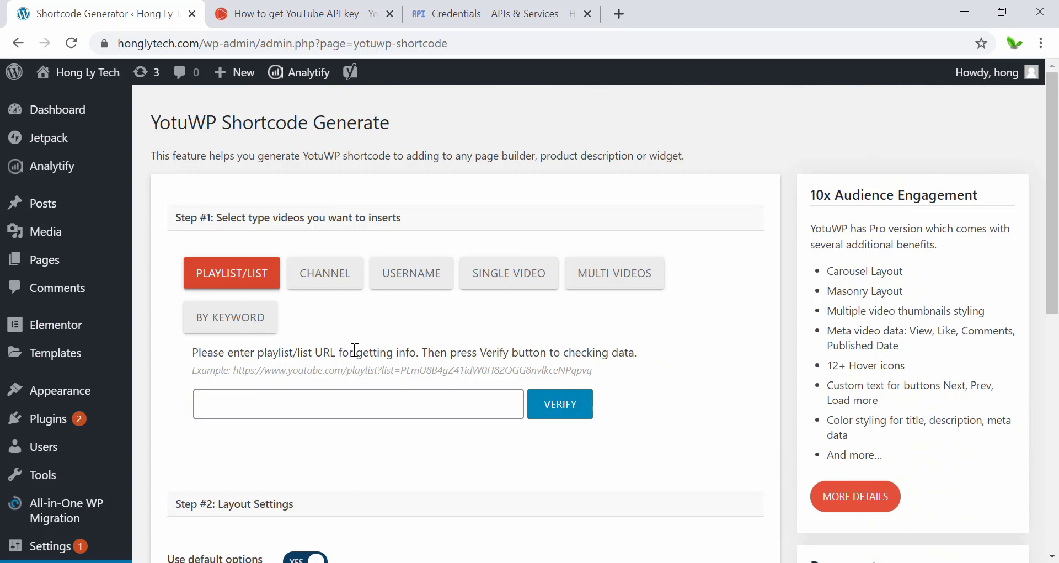
left_click(325, 274)
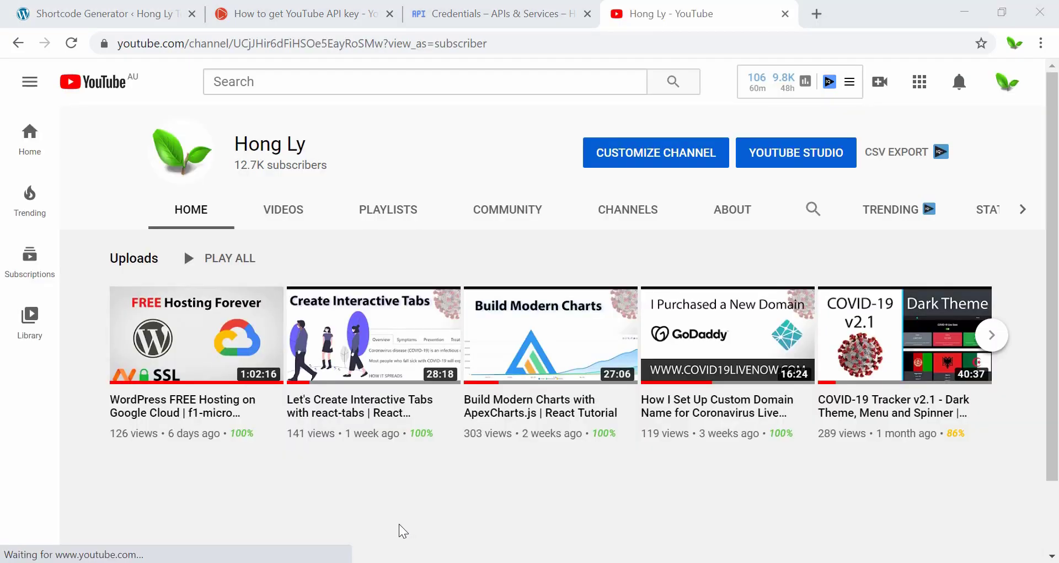
left_click_drag(389, 43, 86, 38)
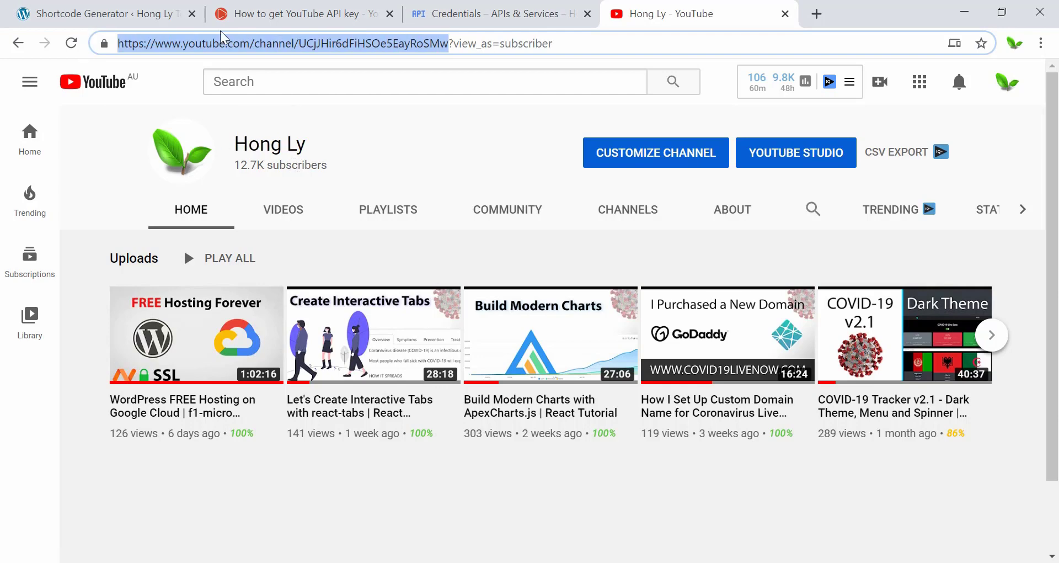
left_click(103, 7)
left_click(284, 393)
key("ctrl+v")
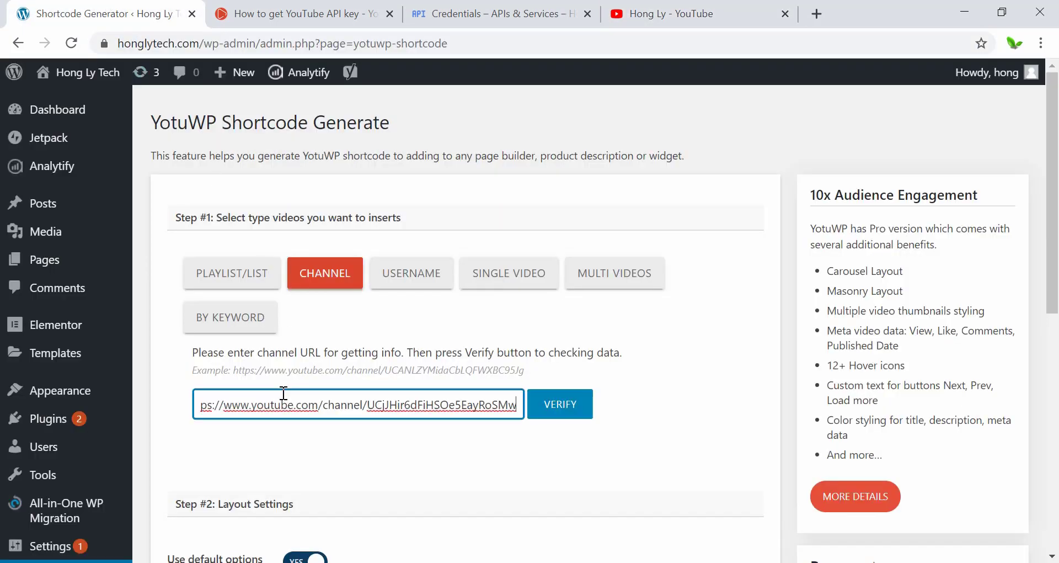
left_click(566, 411)
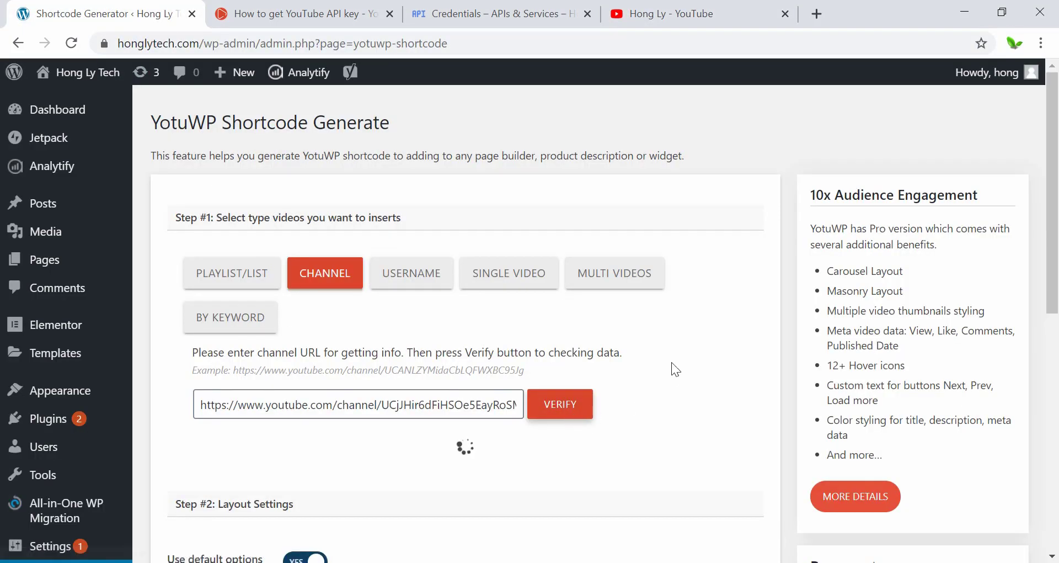
Review the channel search result and default layout settings, and copy the generated yotuwp channel shortcode
scroll(671, 362, "down", 5)
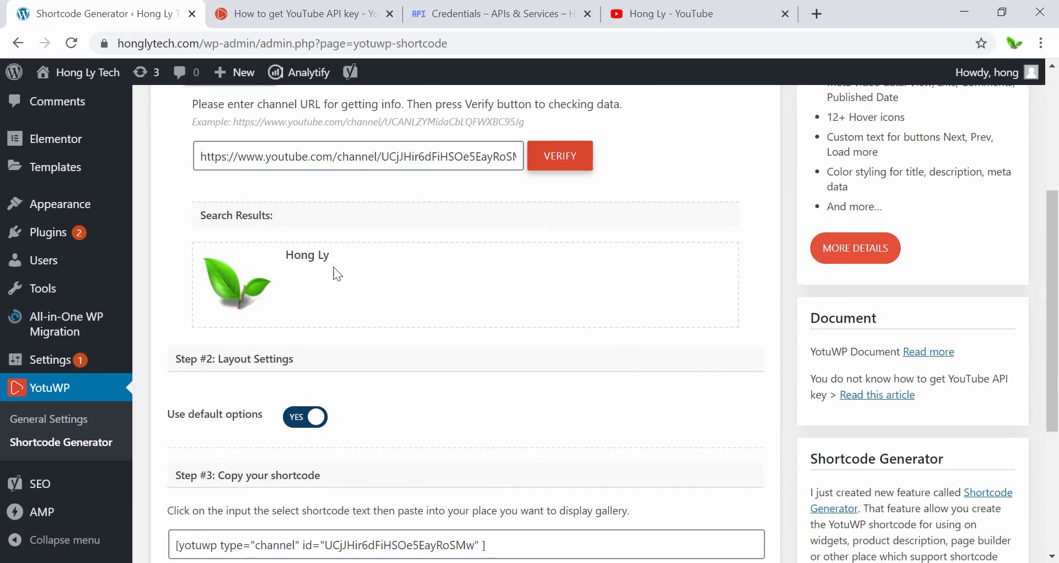
scroll(396, 300, "down", 3)
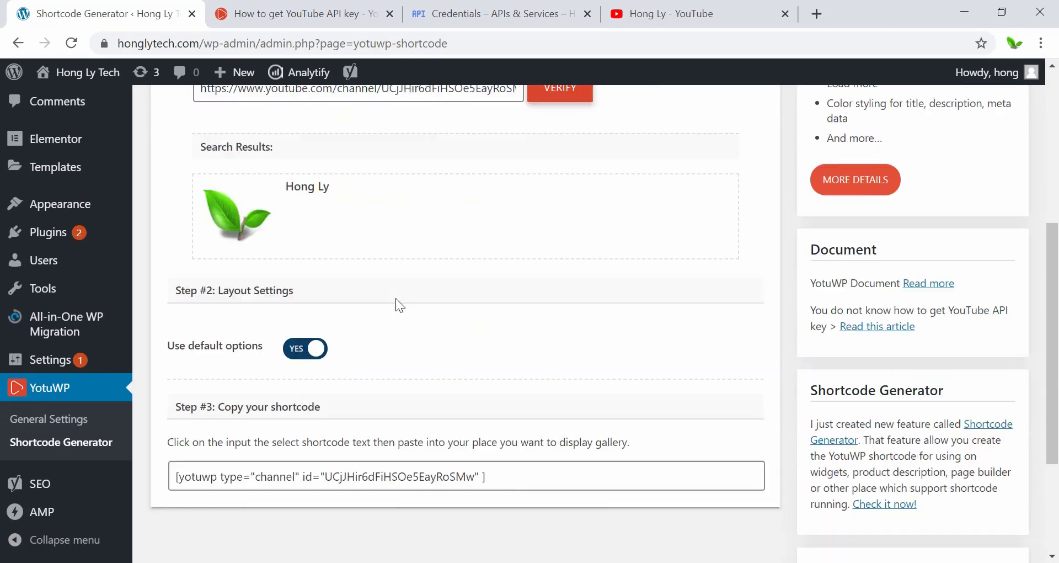
scroll(396, 301, "up", 1)
scroll(397, 306, "up", 3)
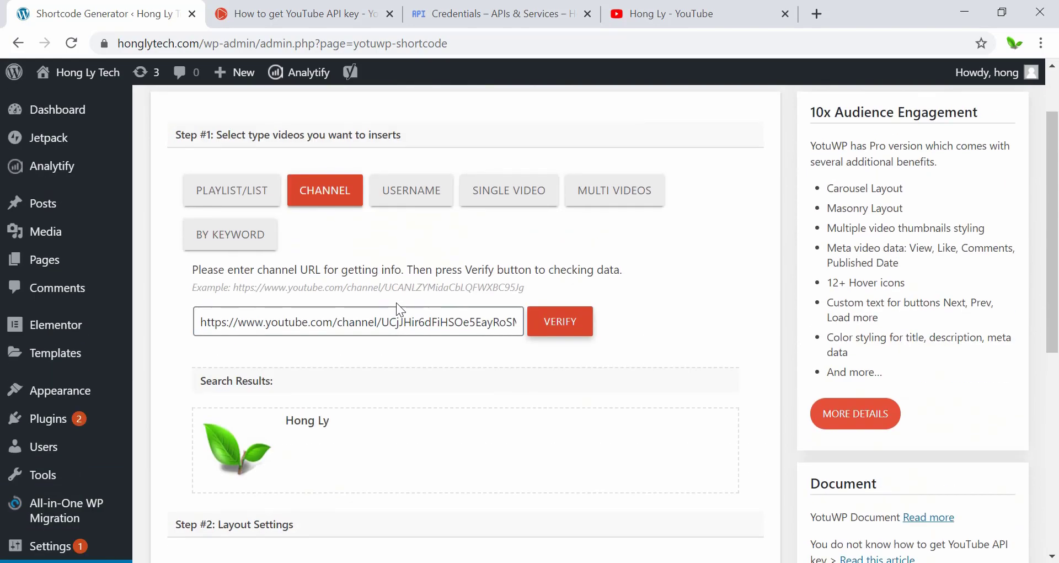
scroll(405, 315, "down", 5)
left_click_drag(514, 381, 157, 375)
key("ctrl+c")
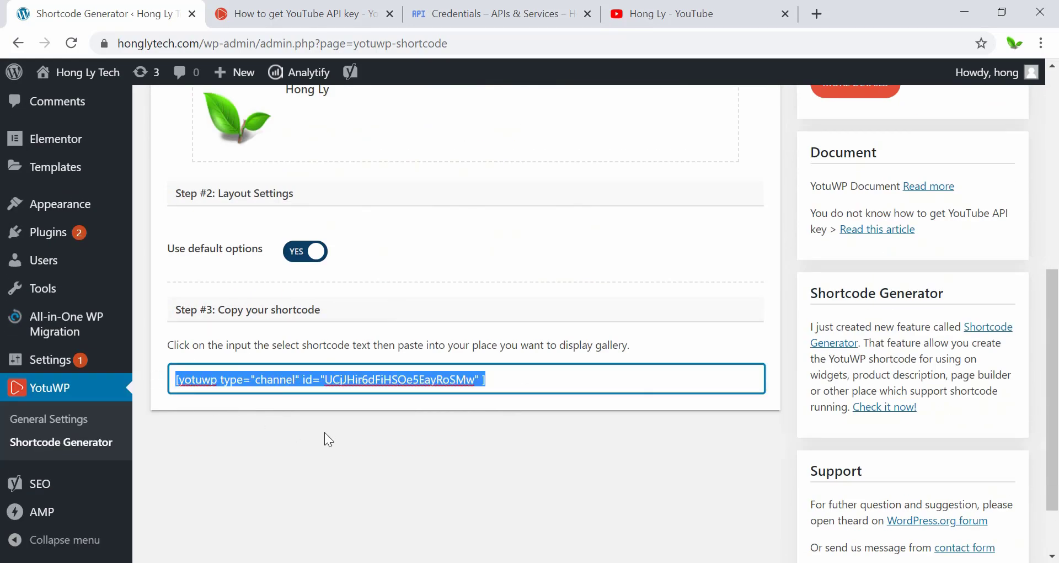
Add a new WordPress page and title it Home
scroll(324, 435, "up", 5)
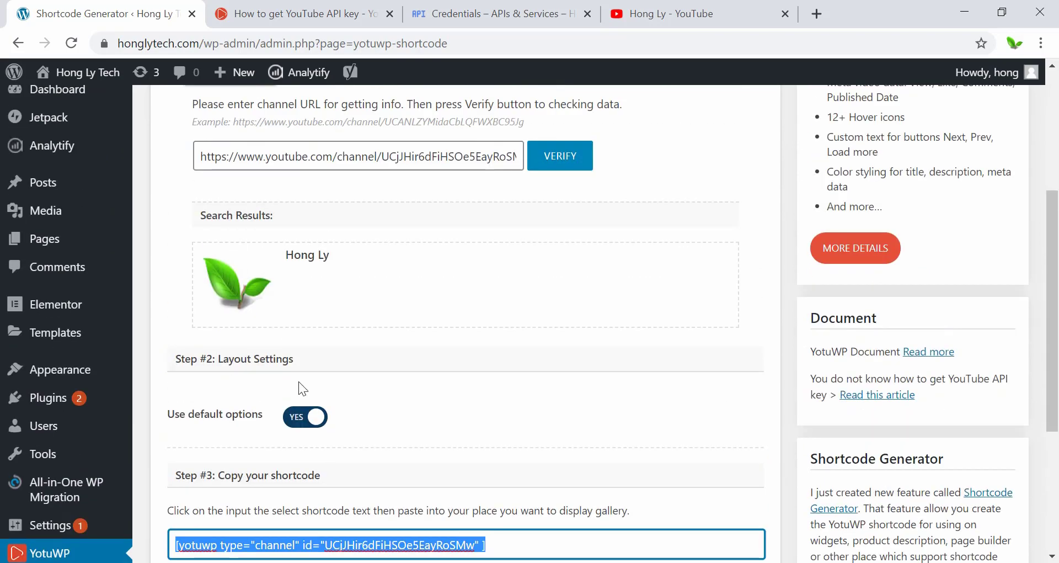
mouse_move(44, 259)
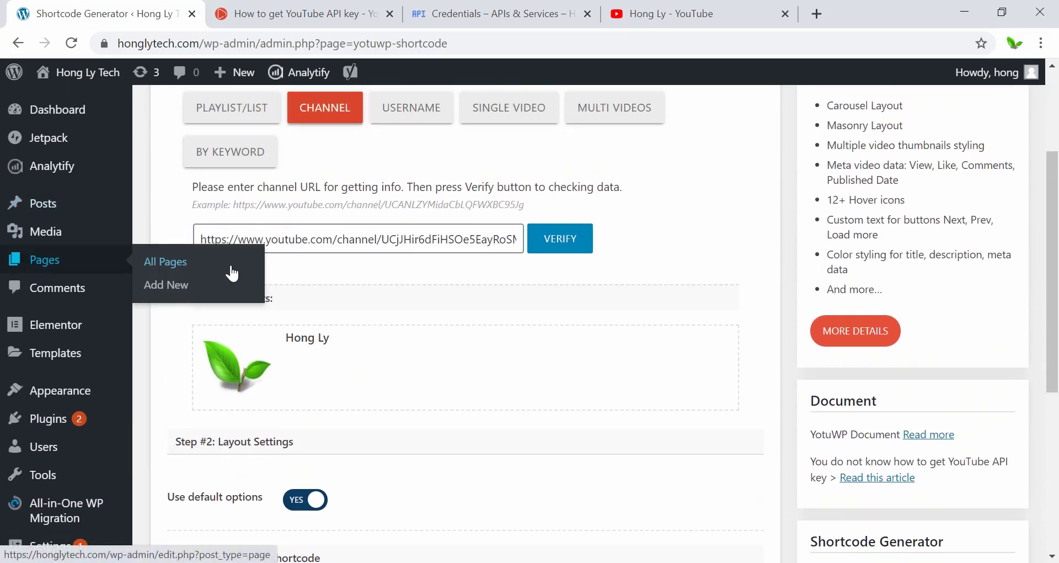
left_click(185, 263)
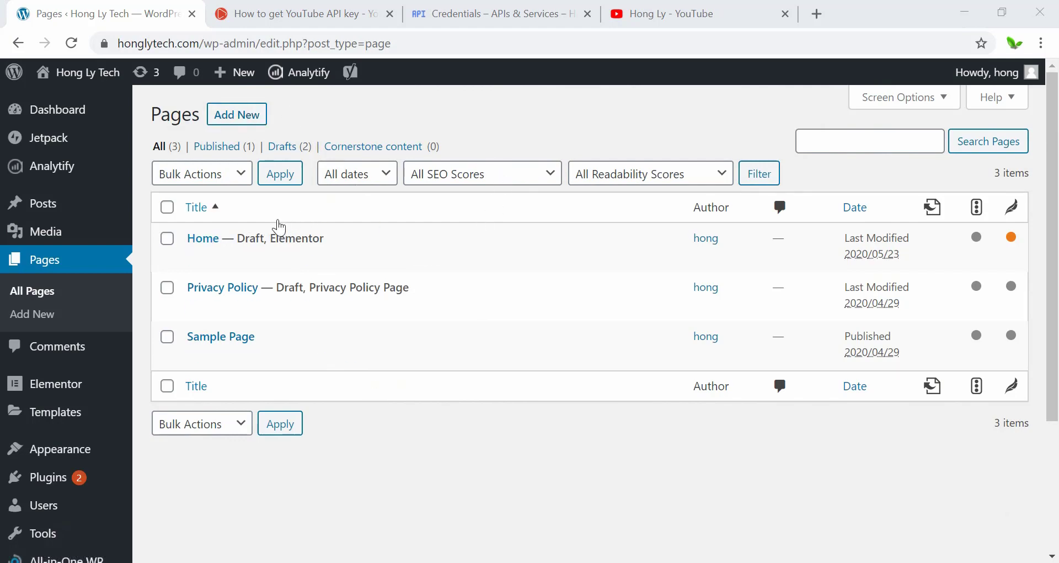
left_click(243, 122)
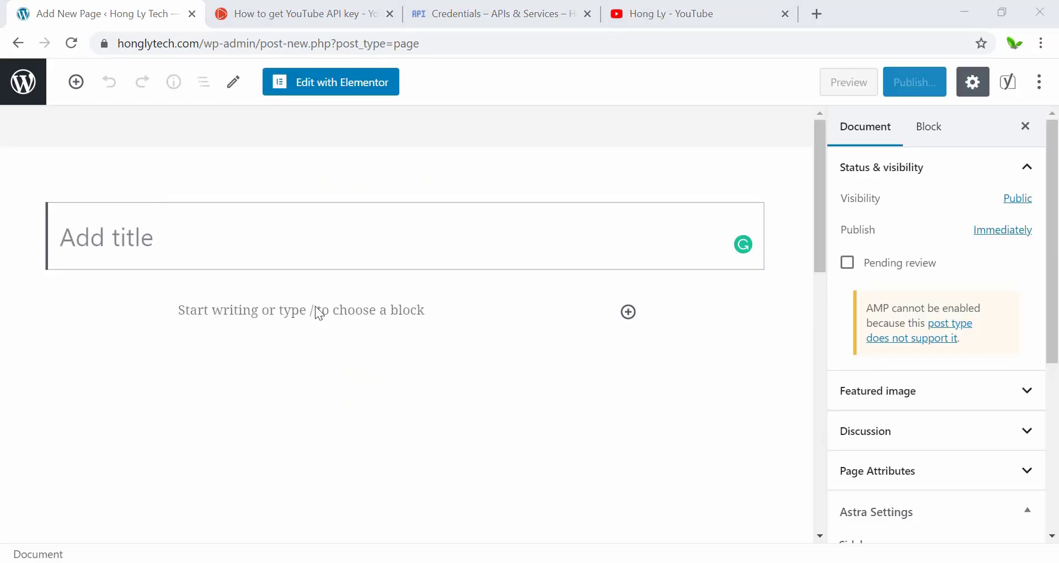
left_click(191, 244)
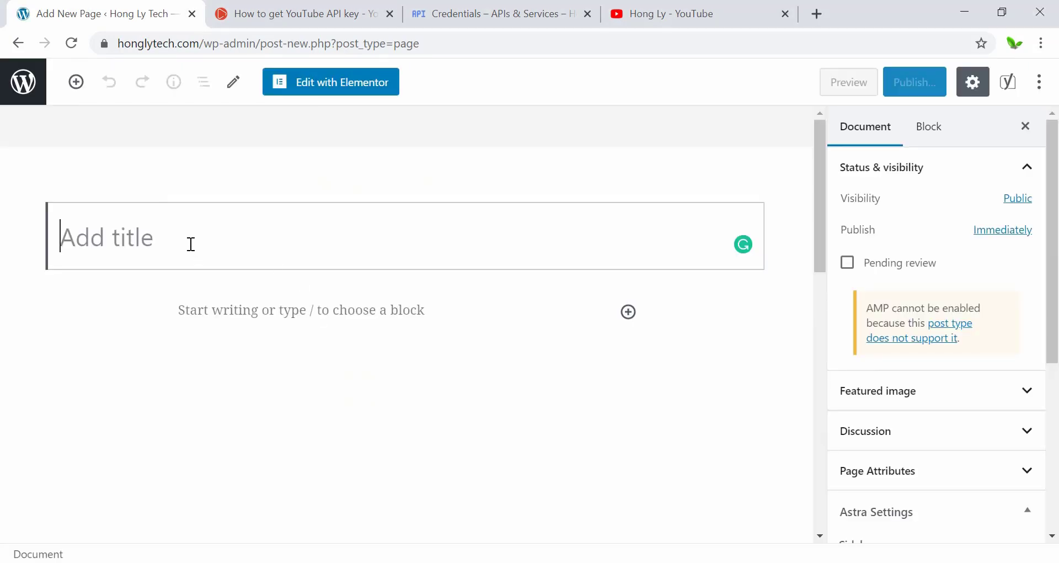
type("Home")
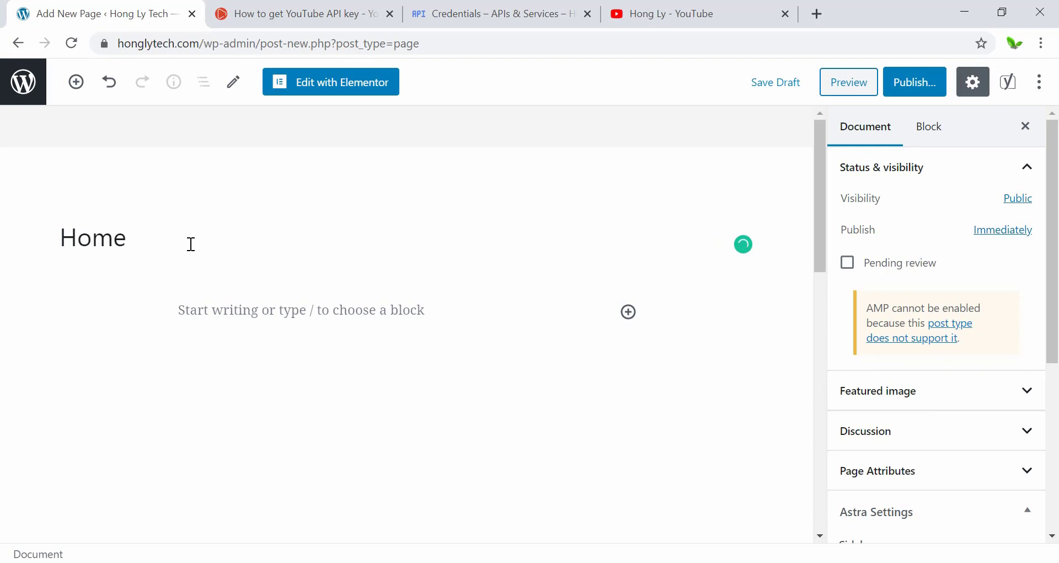
left_click_drag(141, 249, 18, 240)
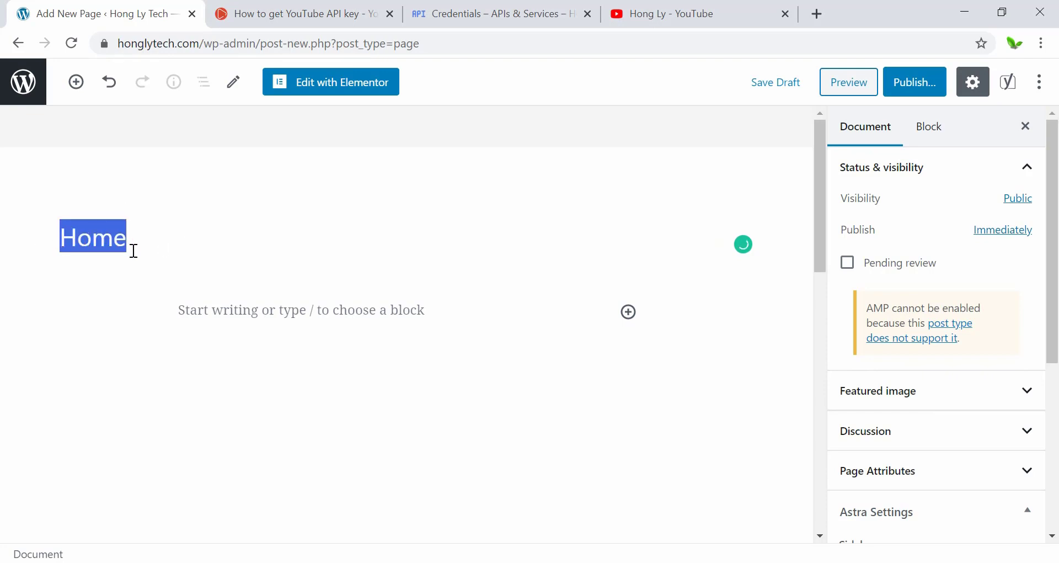
Paste the yotuwp channel shortcode into the body of the Home page and publish the page
left_click(233, 309)
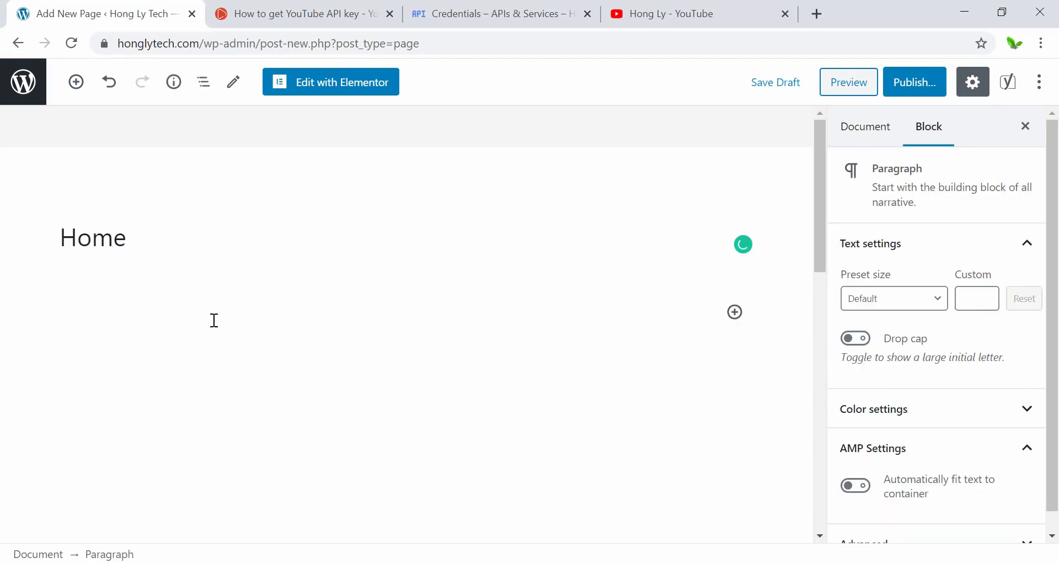
key("ctrl+v")
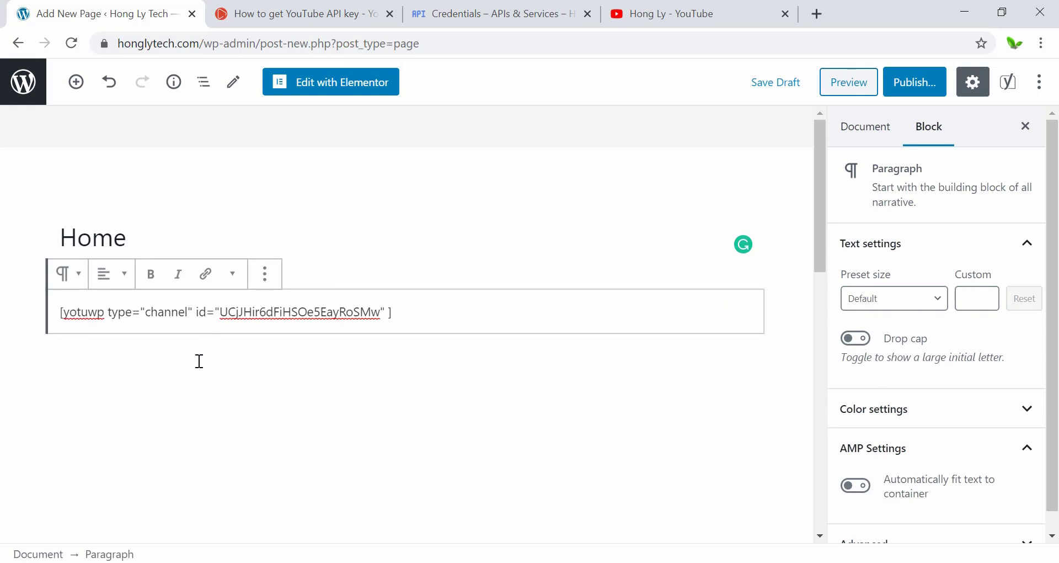
left_click(185, 371)
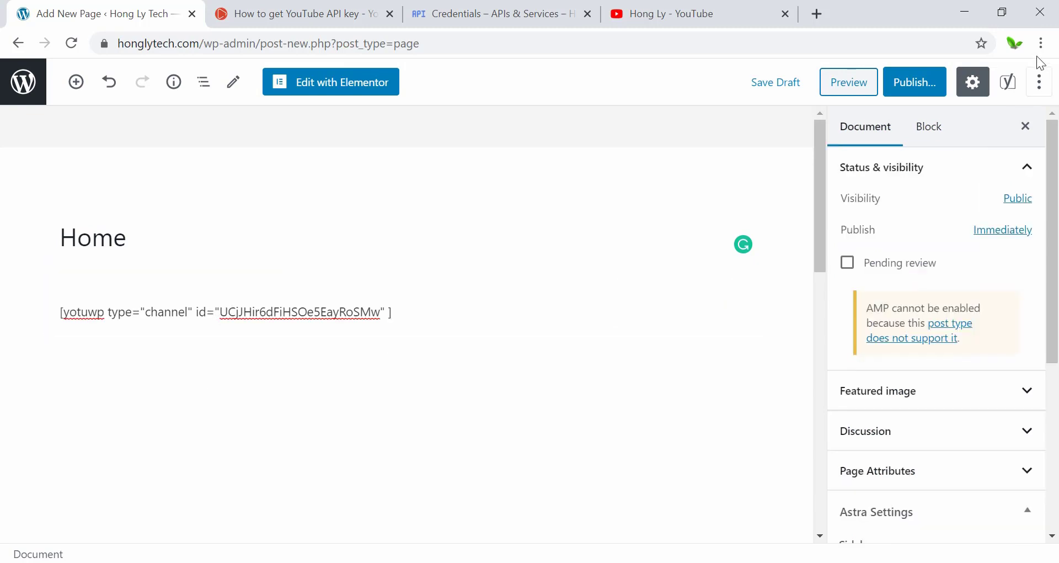
left_click(917, 87)
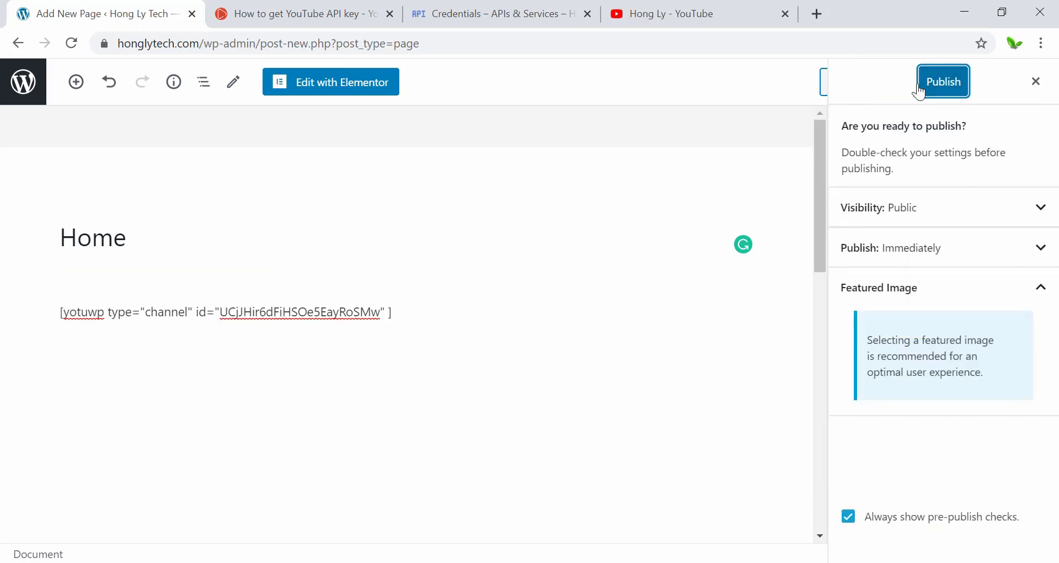
left_click(941, 87)
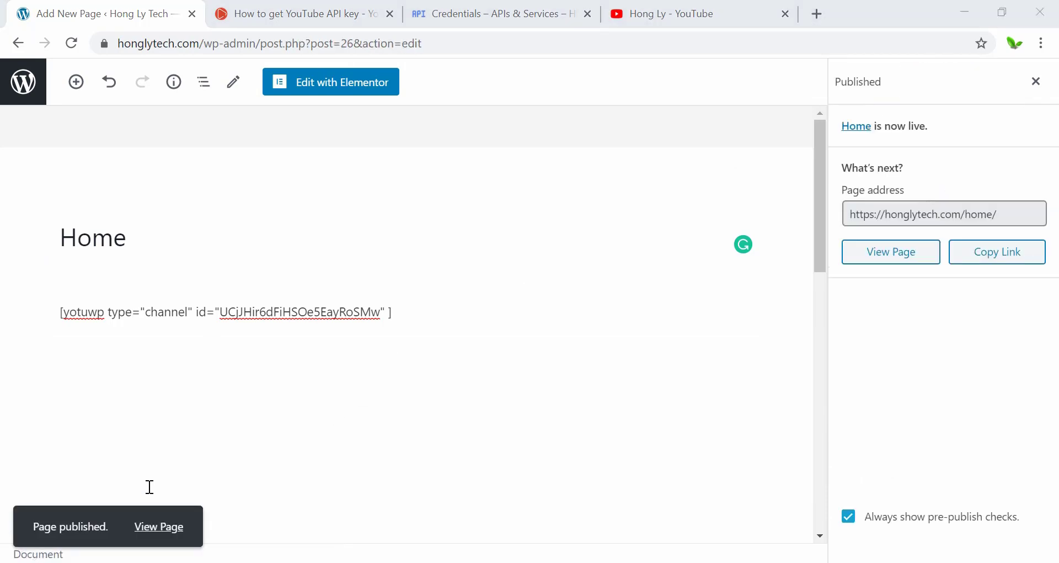
View the published Home page and look over its featured video player and the gallery's video thumbnails
left_click(157, 529)
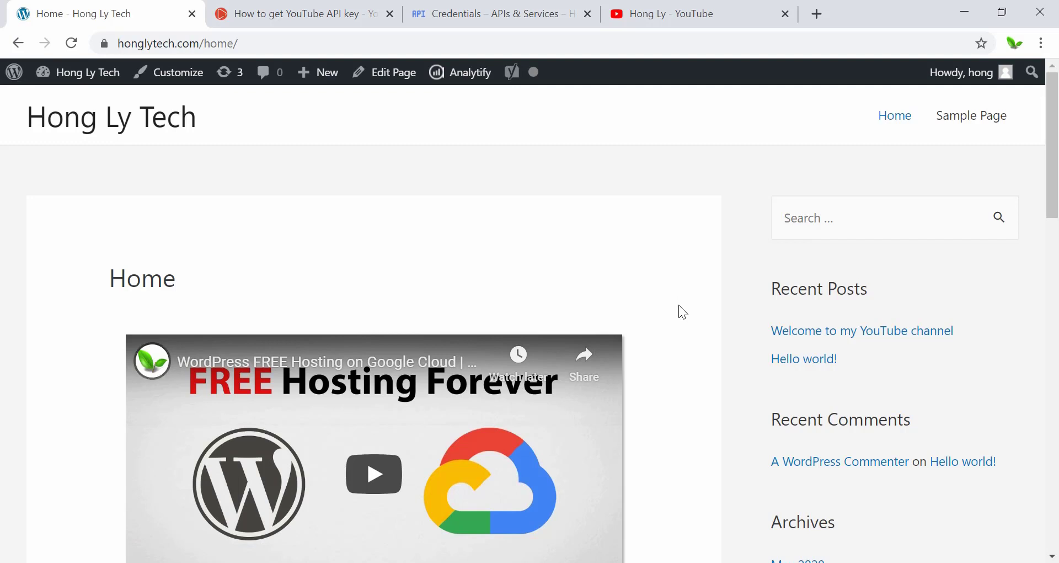
scroll(687, 303, "down", 3)
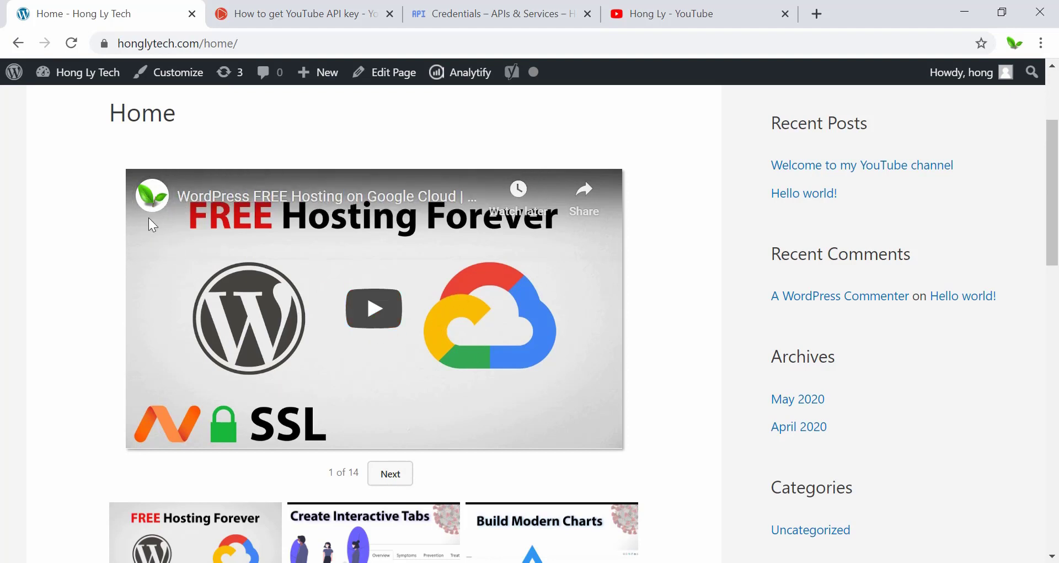
mouse_move(153, 199)
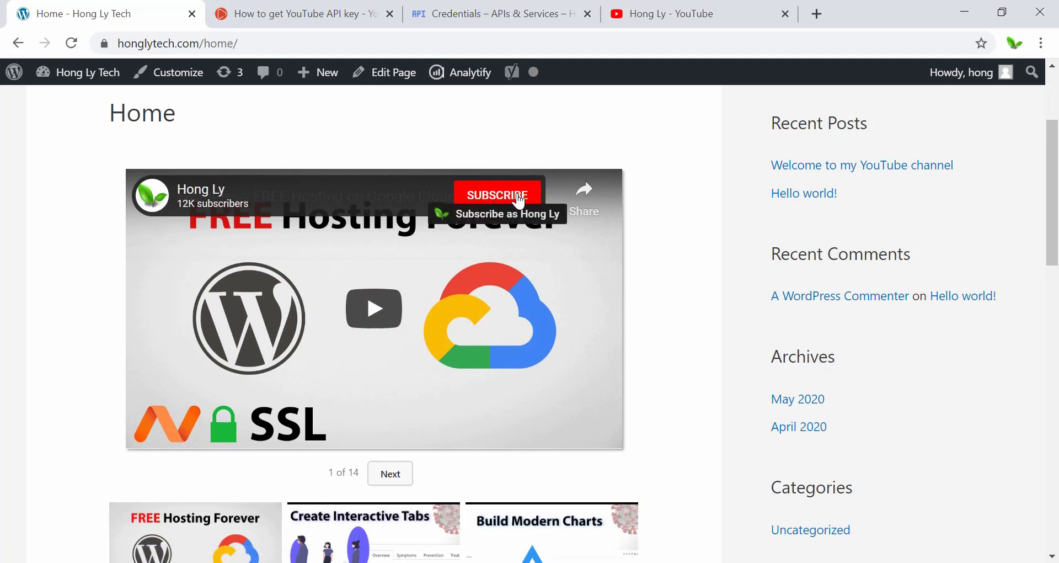
scroll(50, 322, "down", 12)
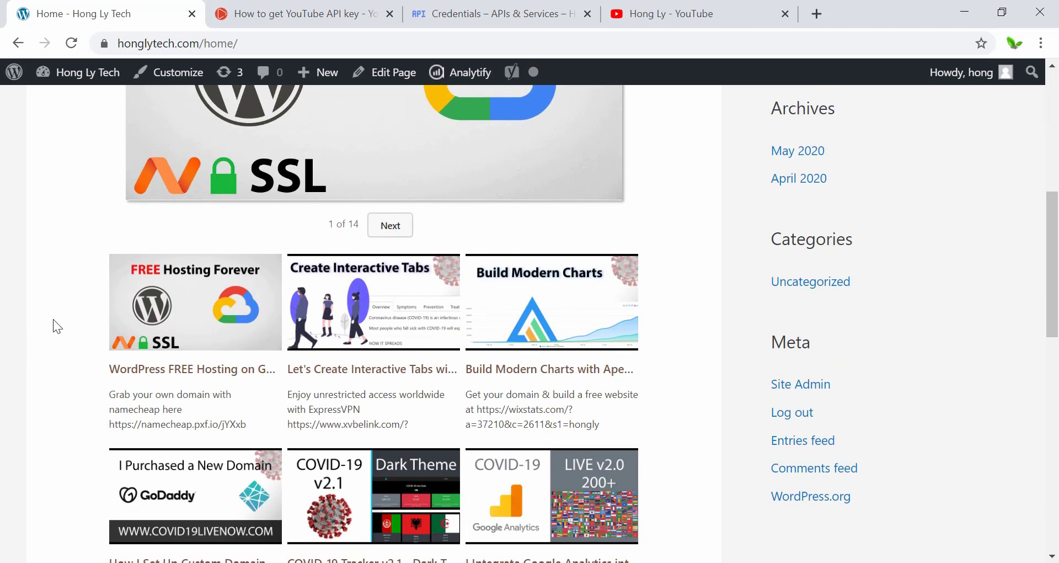
scroll(53, 319, "down", 4)
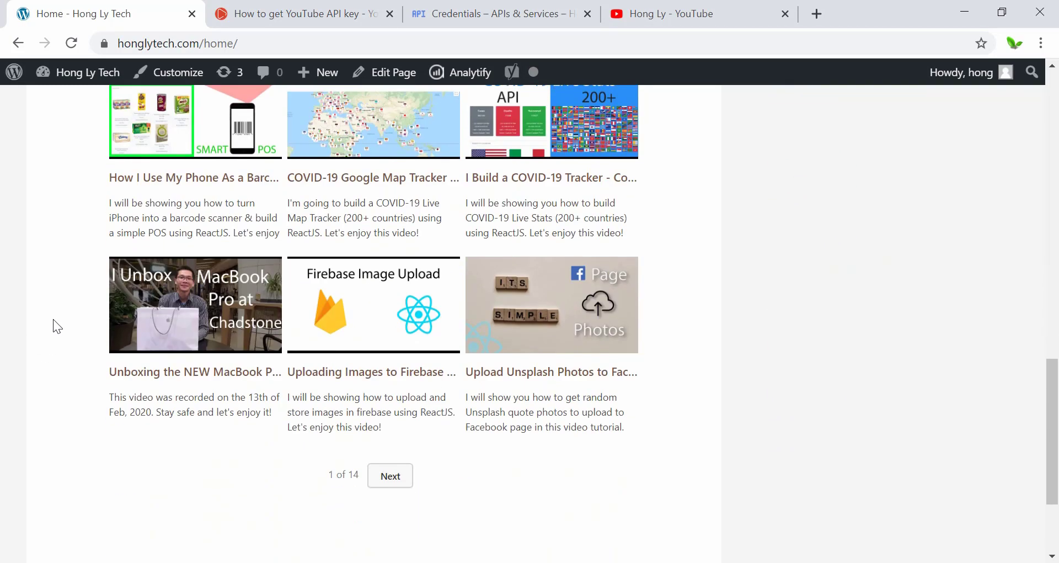
scroll(51, 326, "up", 7)
scroll(50, 333, "up", 7)
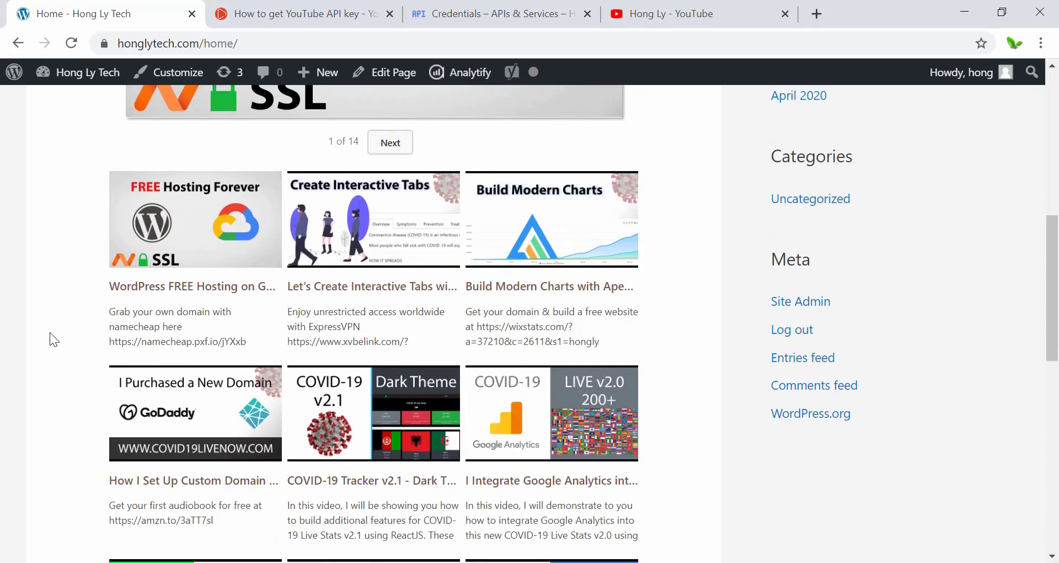
Go to the second page of the video gallery and look through its videos down to the site footer
scroll(49, 332, "down", 2)
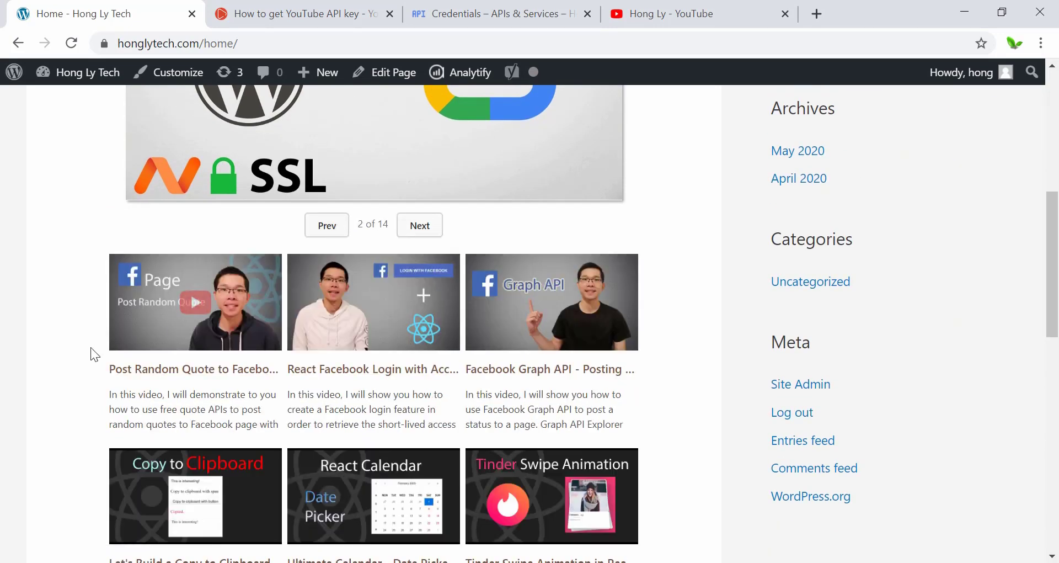
scroll(90, 350, "down", 2)
scroll(81, 408, "down", 10)
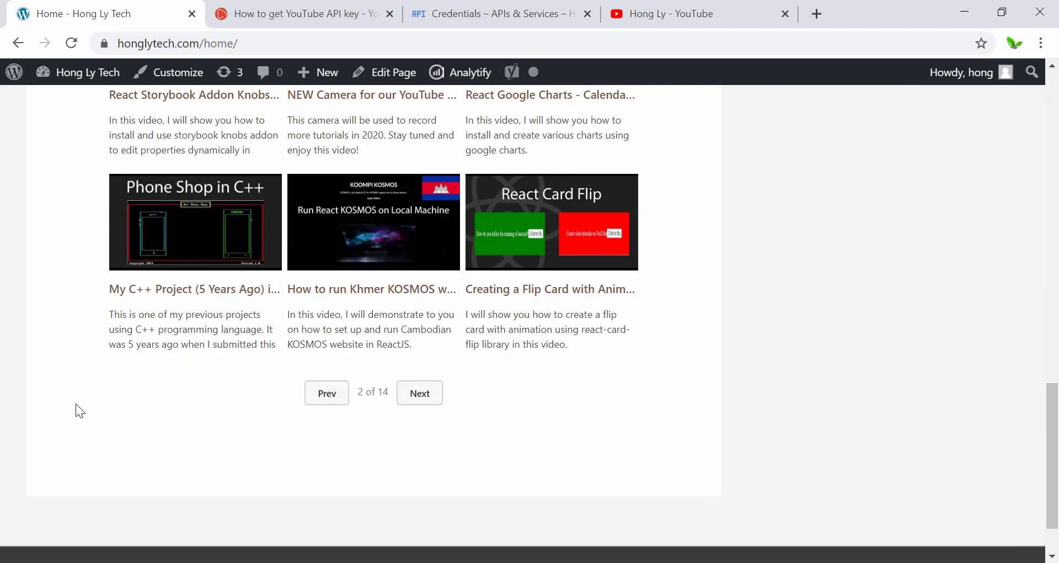
scroll(75, 404, "up", 16)
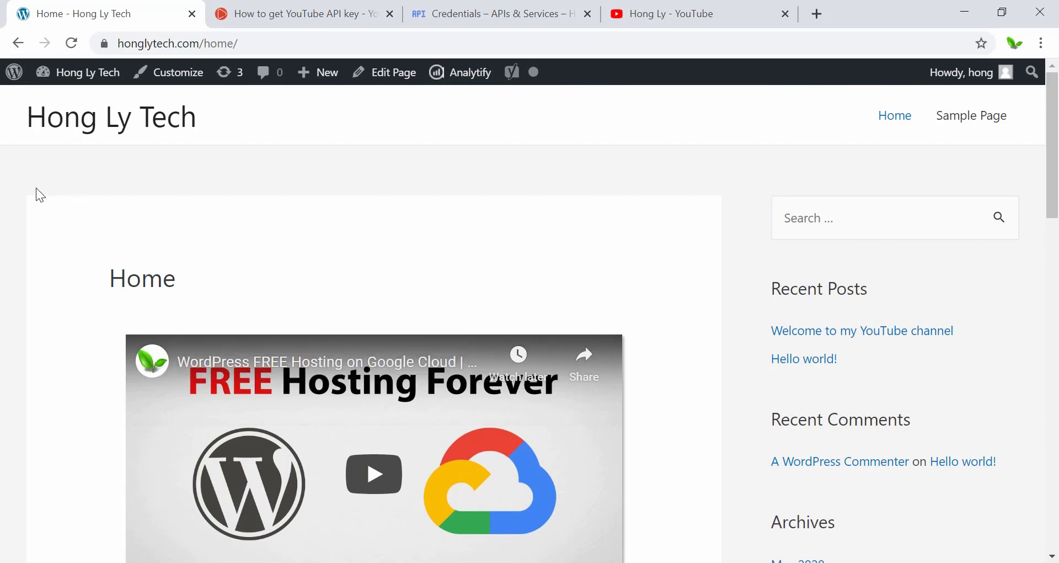
scroll(855, 333, "down", 15)
scroll(850, 345, "up", 15)
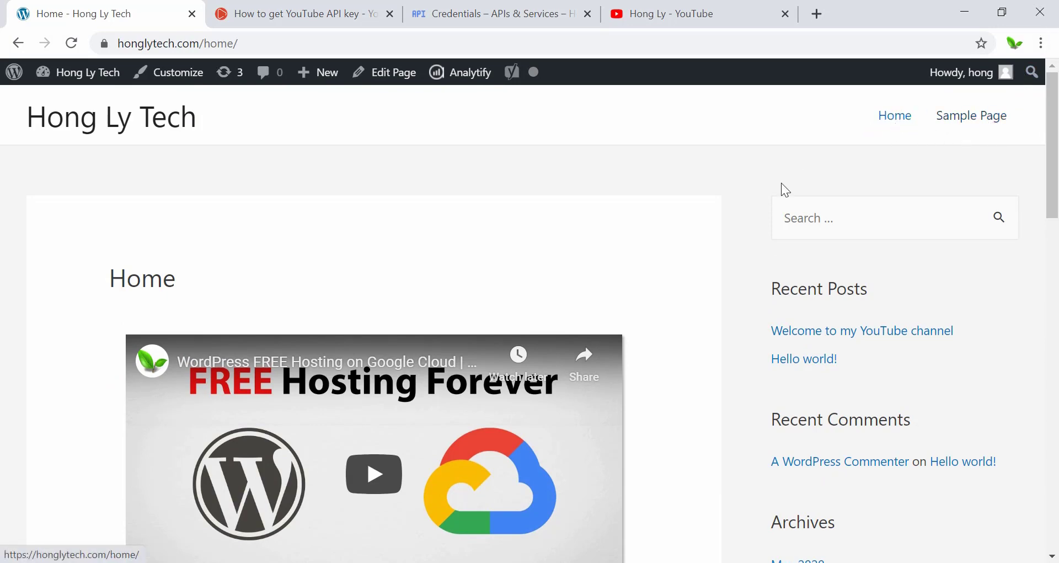
scroll(744, 233, "down", 20)
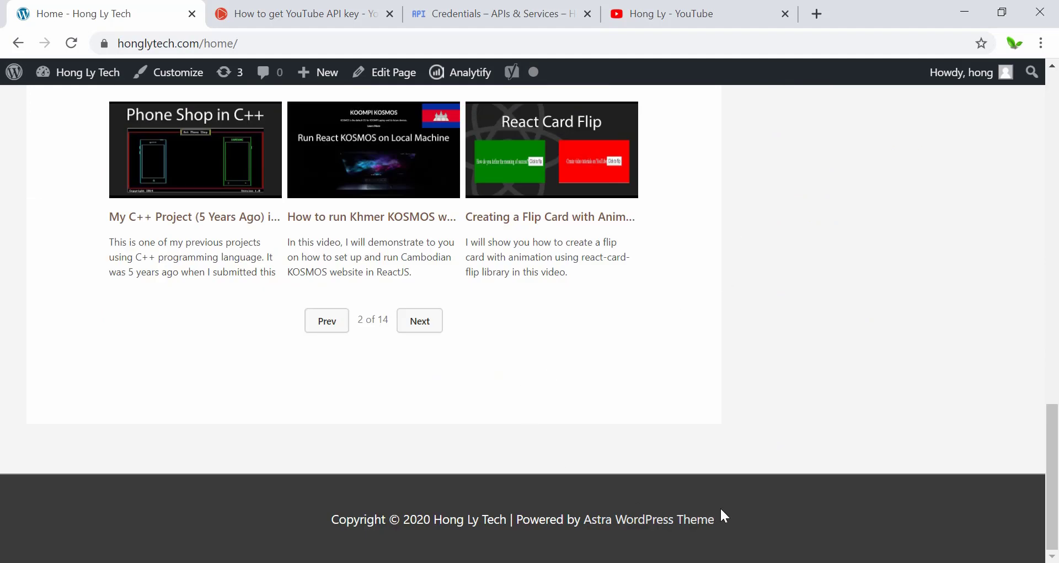
Examine the "Powered by Astra WordPress Theme" credit in the footer and open the theme customizer for the Home page
left_click_drag(726, 516, 513, 531)
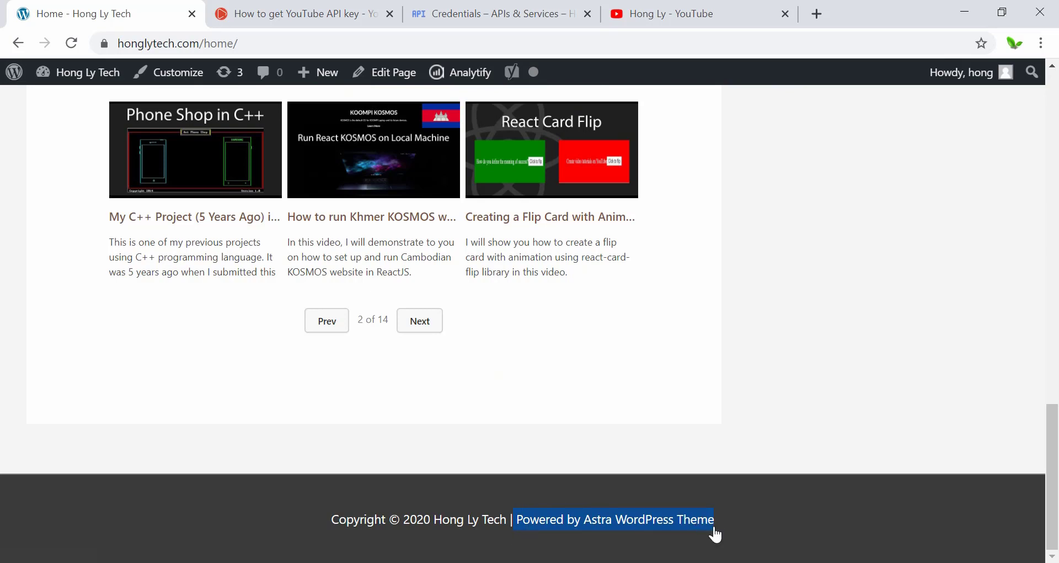
left_click(349, 465)
scroll(348, 471, "up", 20)
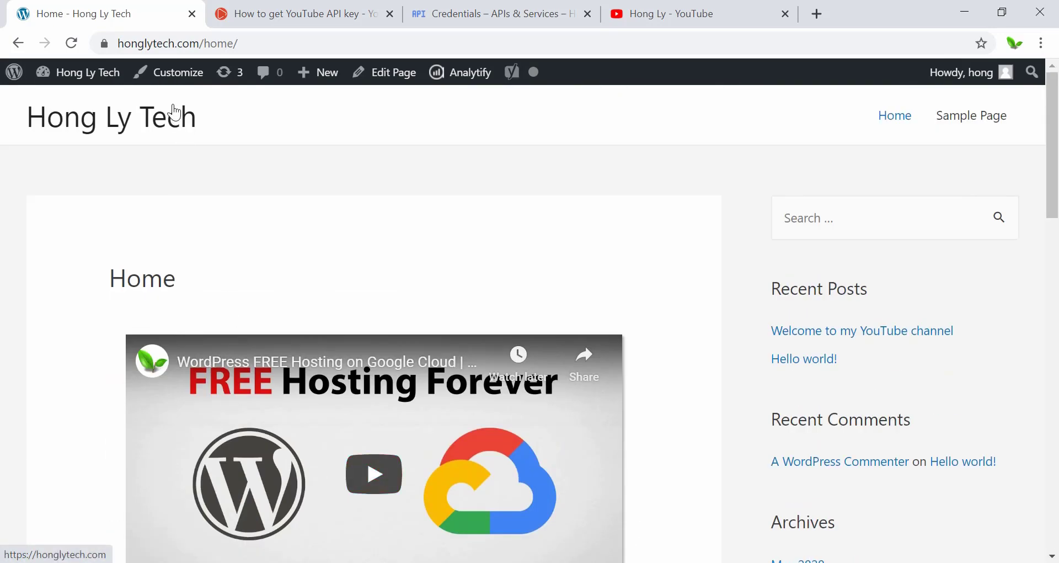
left_click(159, 70)
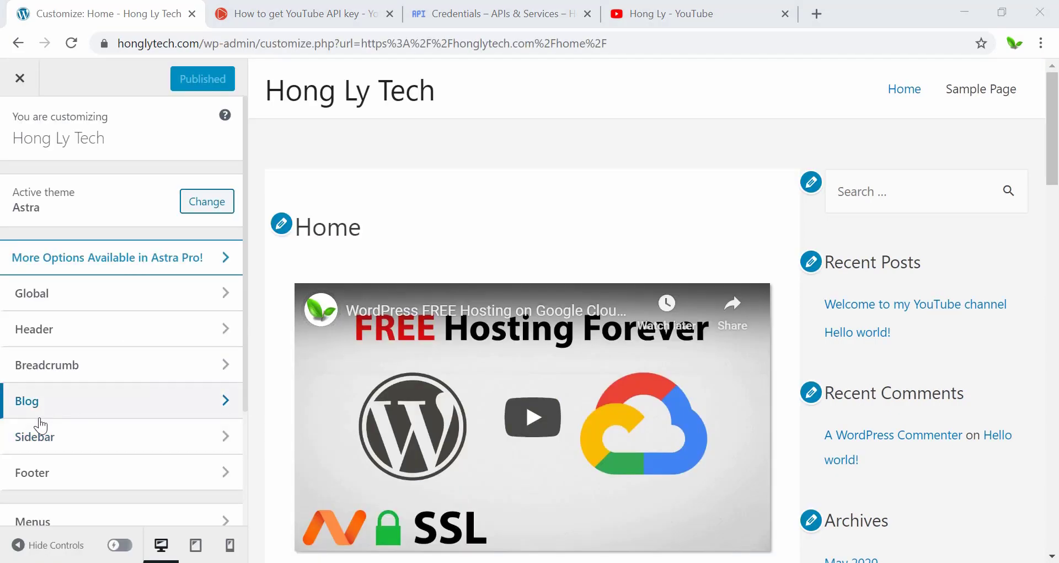
In the theme's sidebar settings, set the sidebar for pages to No Sidebar and check the Home page preview
left_click(46, 445)
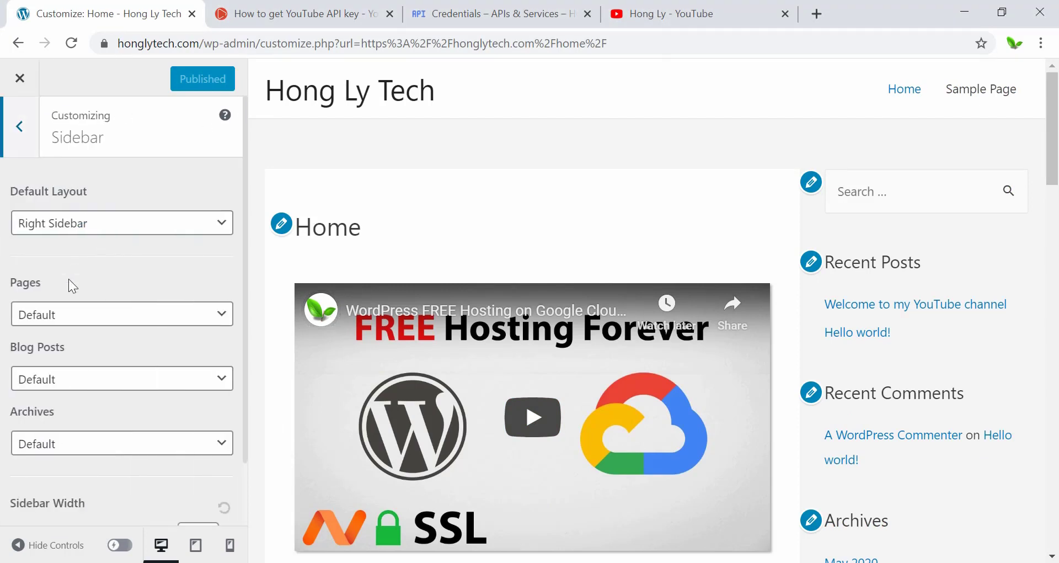
scroll(68, 289, "down", 2)
left_click(64, 240)
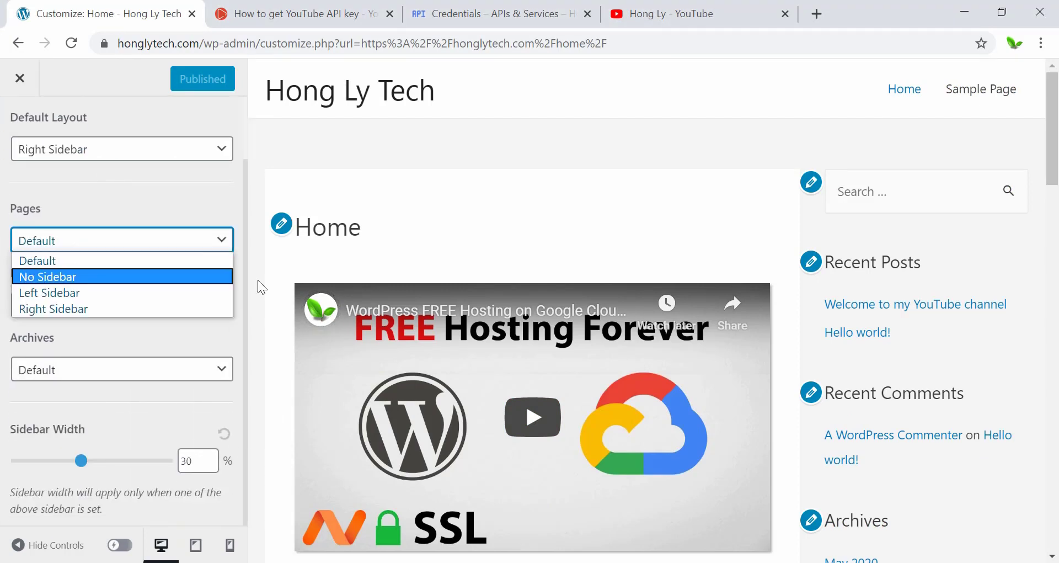
left_click(62, 277)
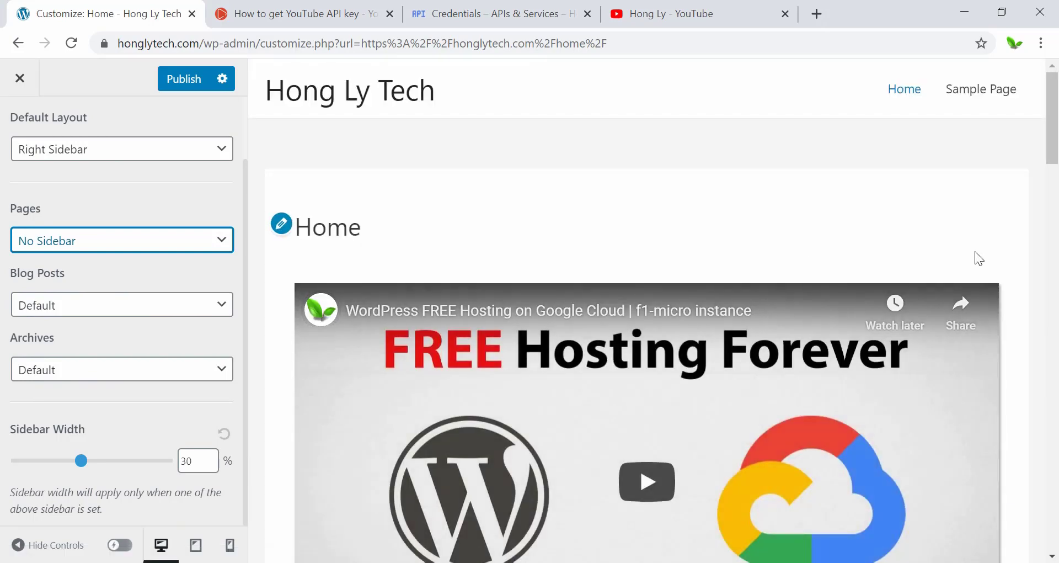
scroll(1014, 253, "down", 5)
scroll(1014, 253, "up", 5)
scroll(65, 283, "up", 2)
scroll(77, 332, "down", 2)
Set the sidebar for both blog posts and archives to No Sidebar
left_click(53, 312)
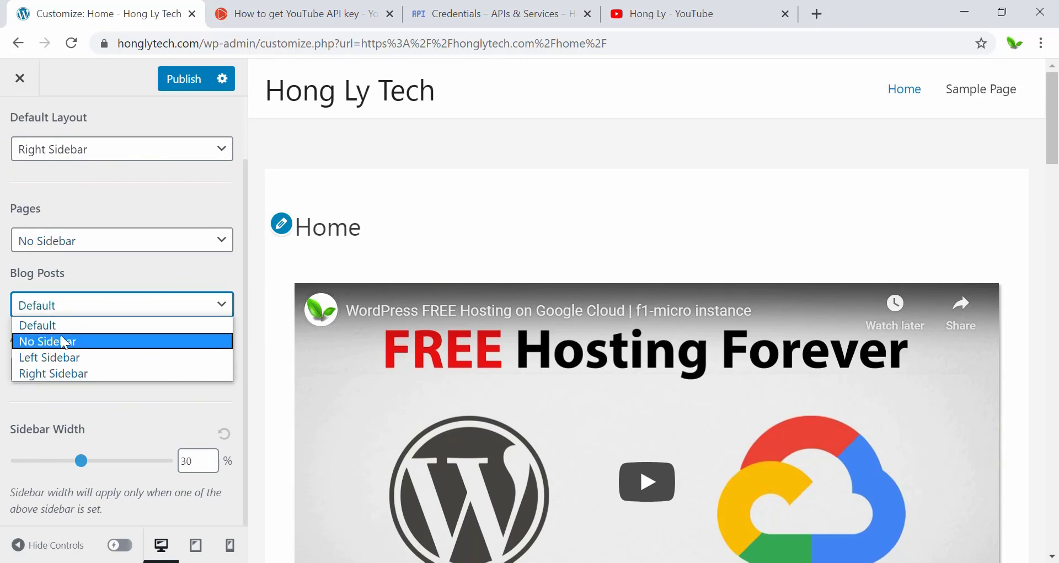
left_click(60, 335)
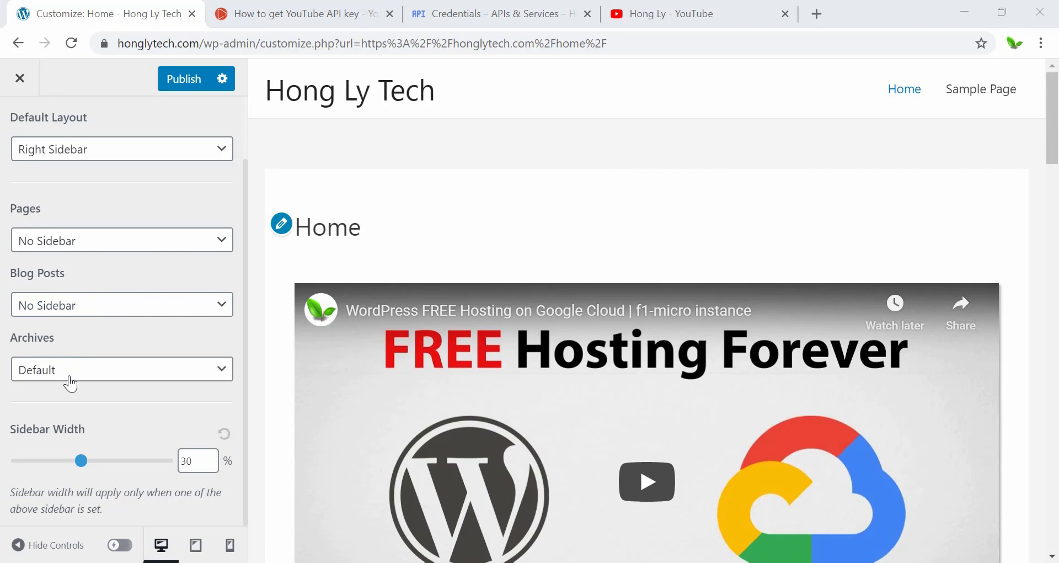
left_click(70, 381)
left_click(68, 406)
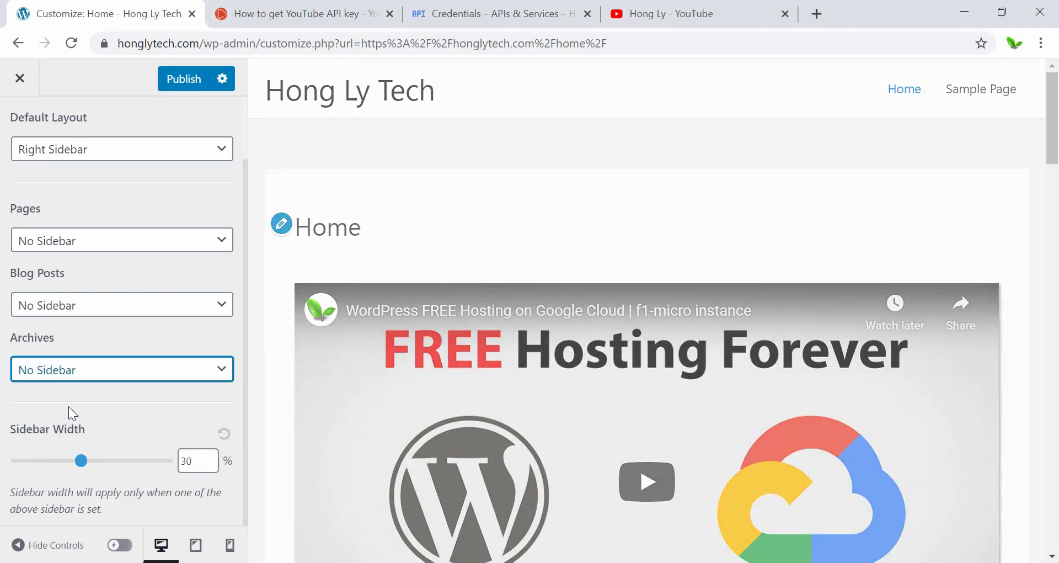
scroll(78, 414, "up", 2)
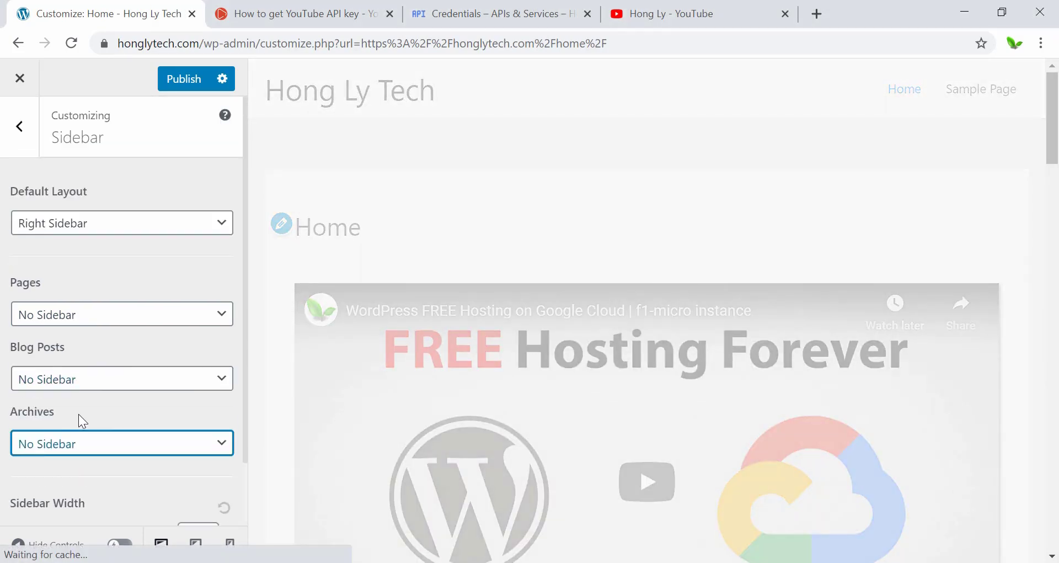
Set the default sidebar layout to No Sidebar and return to the main customizer options
left_click(70, 223)
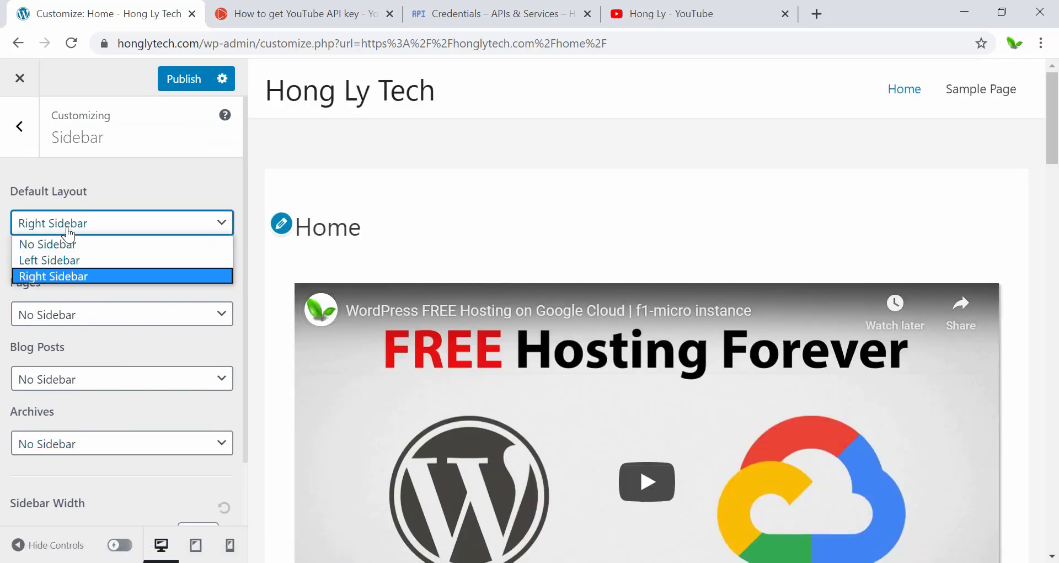
left_click(73, 242)
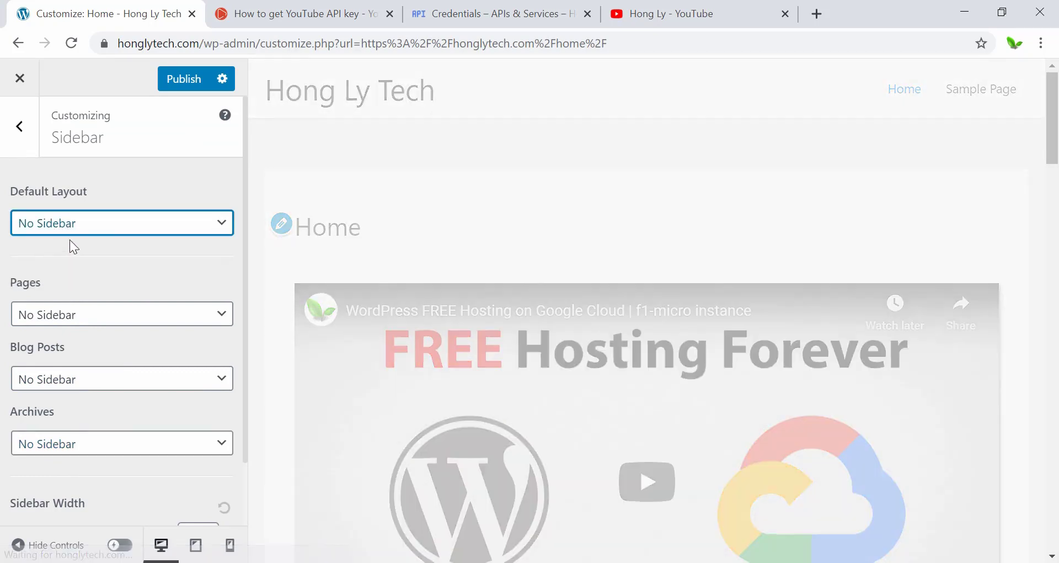
scroll(111, 268, "down", 2)
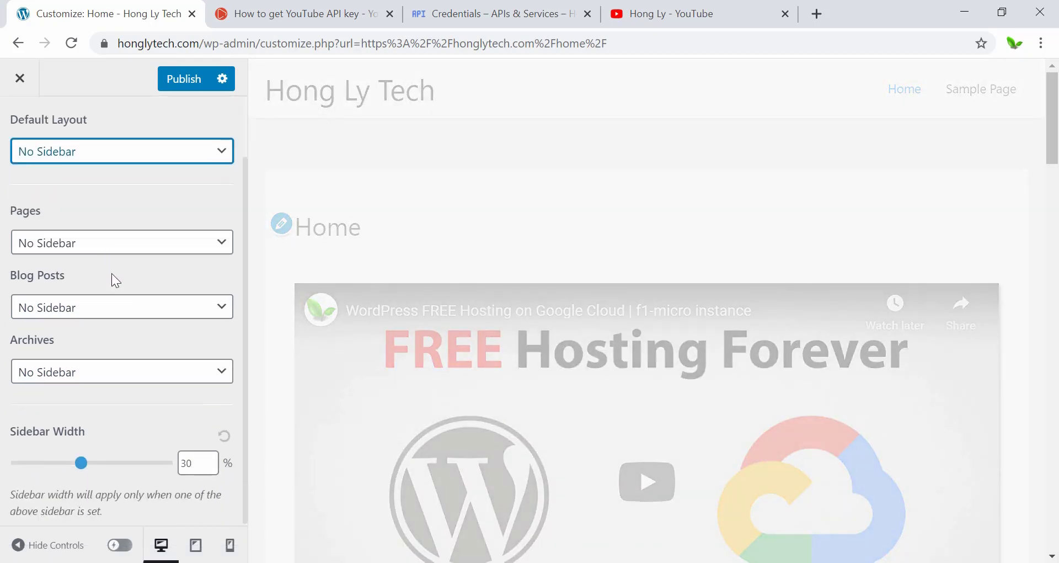
scroll(108, 293, "up", 2)
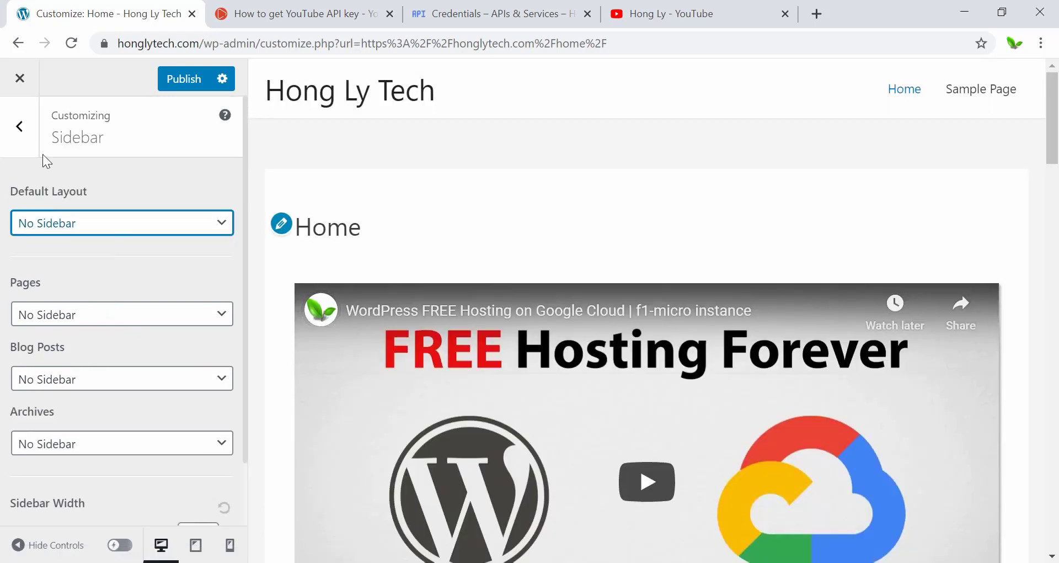
left_click(20, 135)
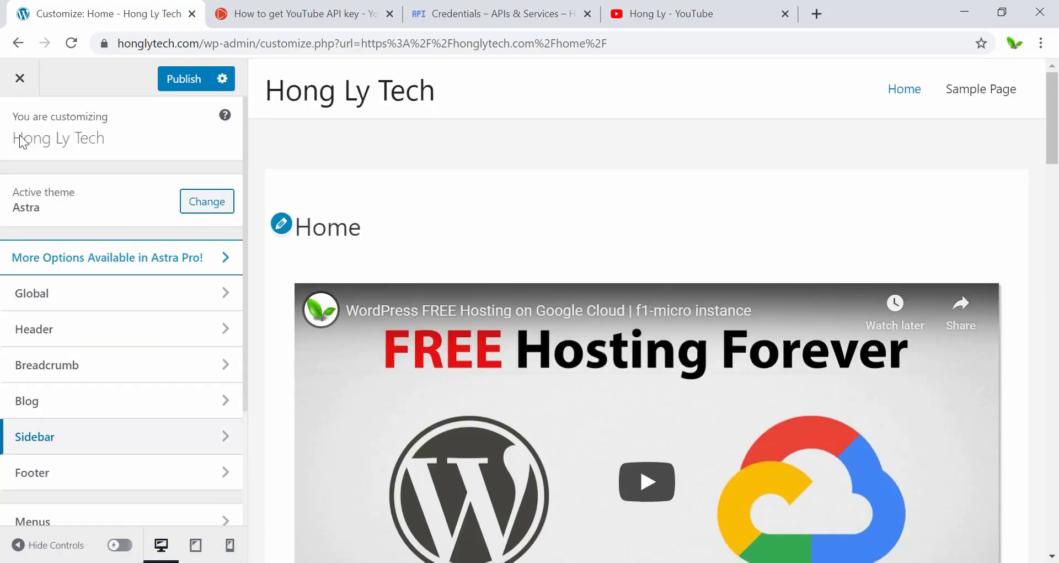
In the global container settings, set the layout to Full Width / Contained and check the Home page preview down to the footer
left_click(90, 293)
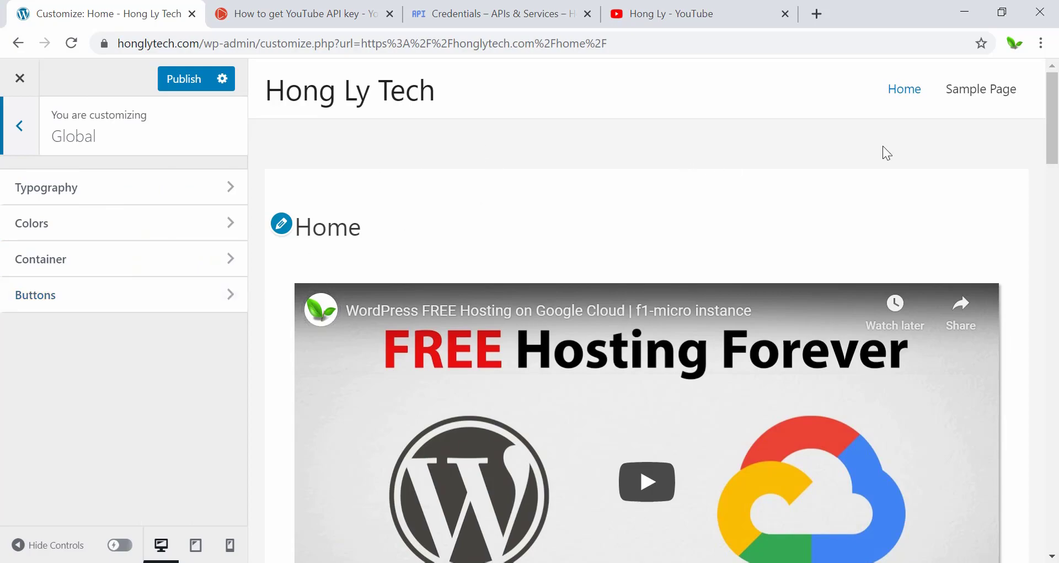
scroll(1015, 142, "down", 20)
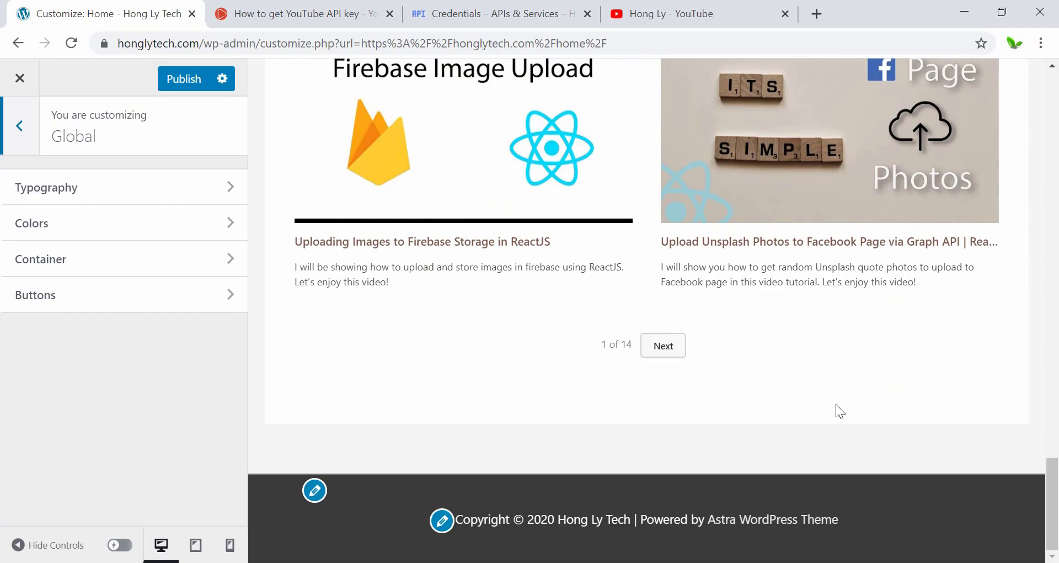
scroll(836, 405, "up", 20)
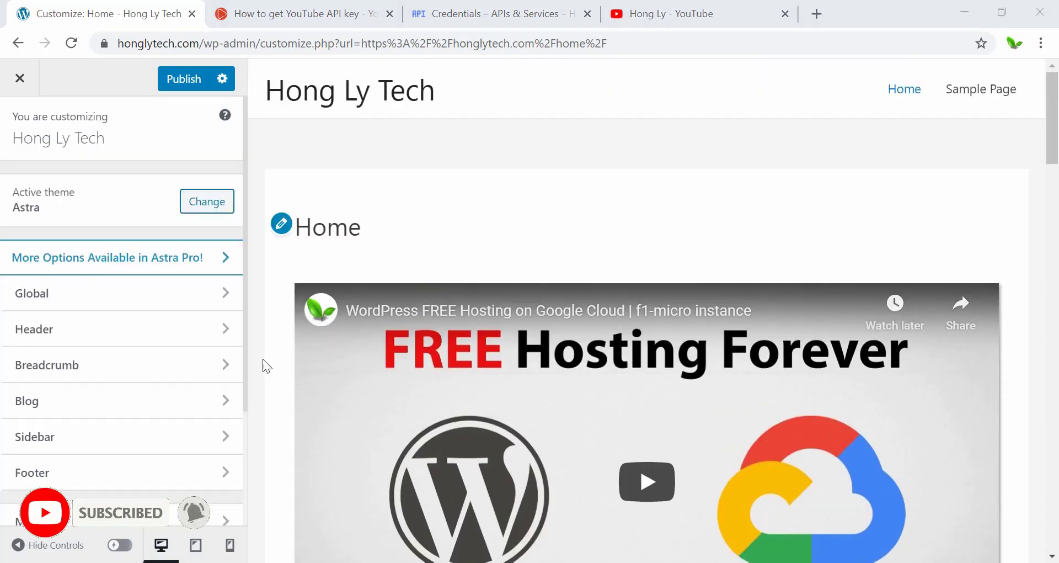
left_click(114, 298)
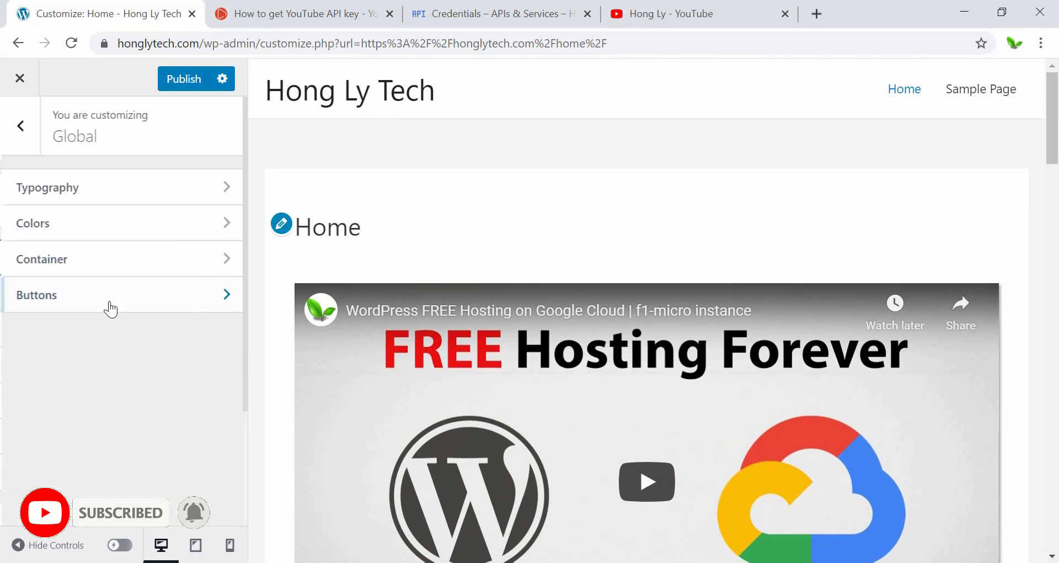
left_click(70, 260)
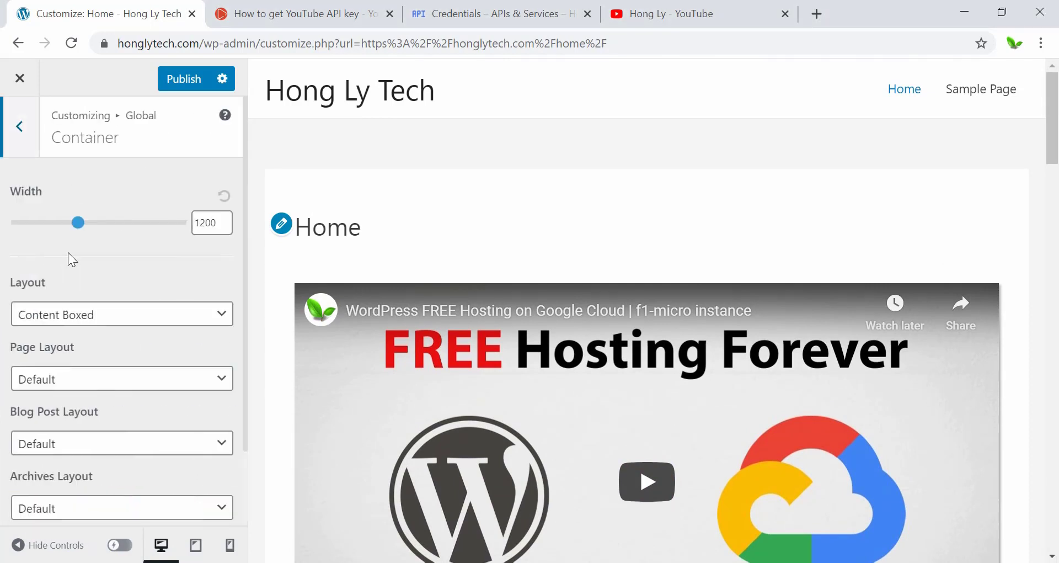
scroll(72, 260, "down", 2)
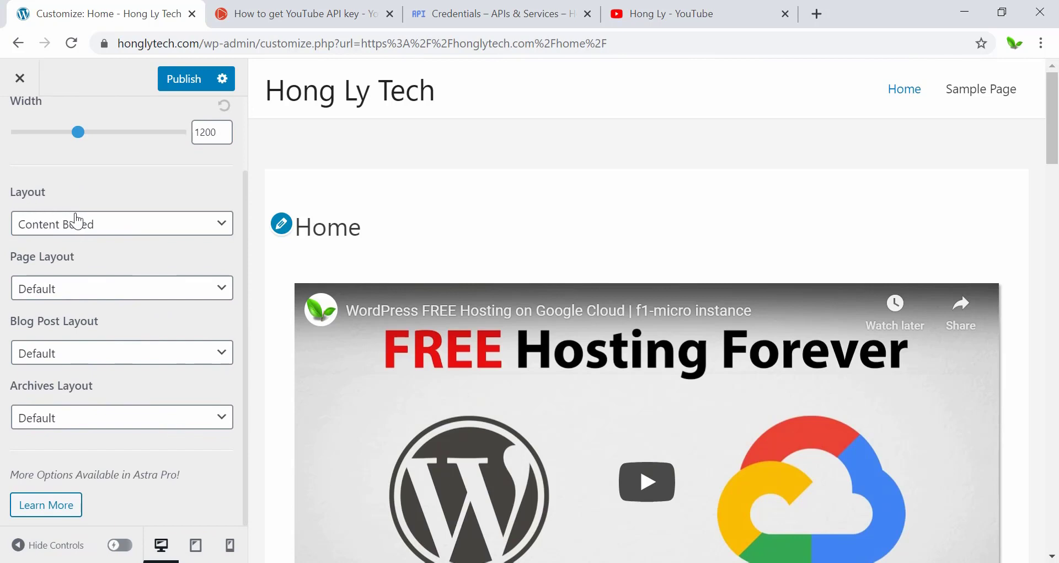
left_click(61, 223)
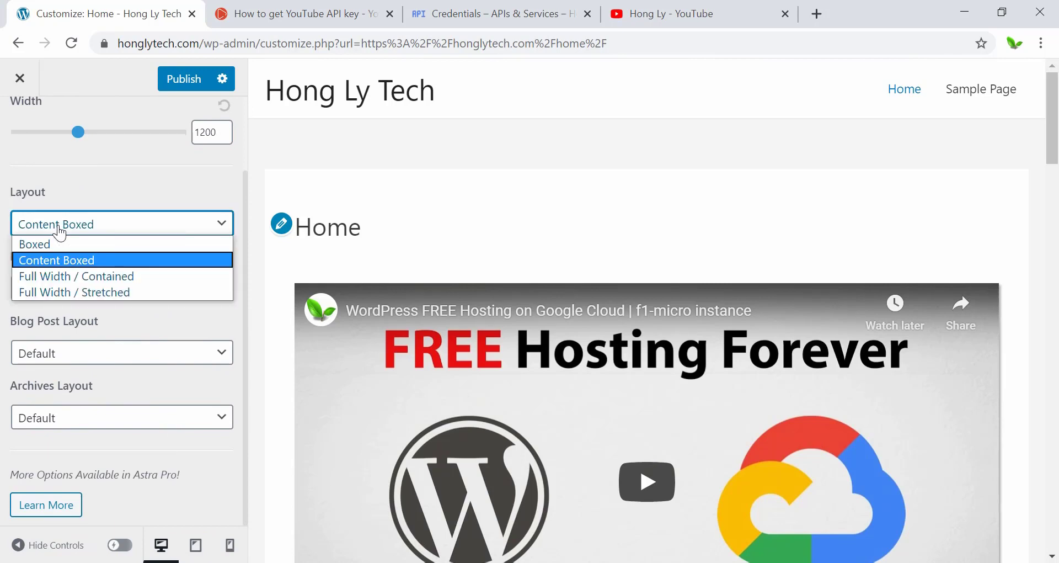
left_click(72, 276)
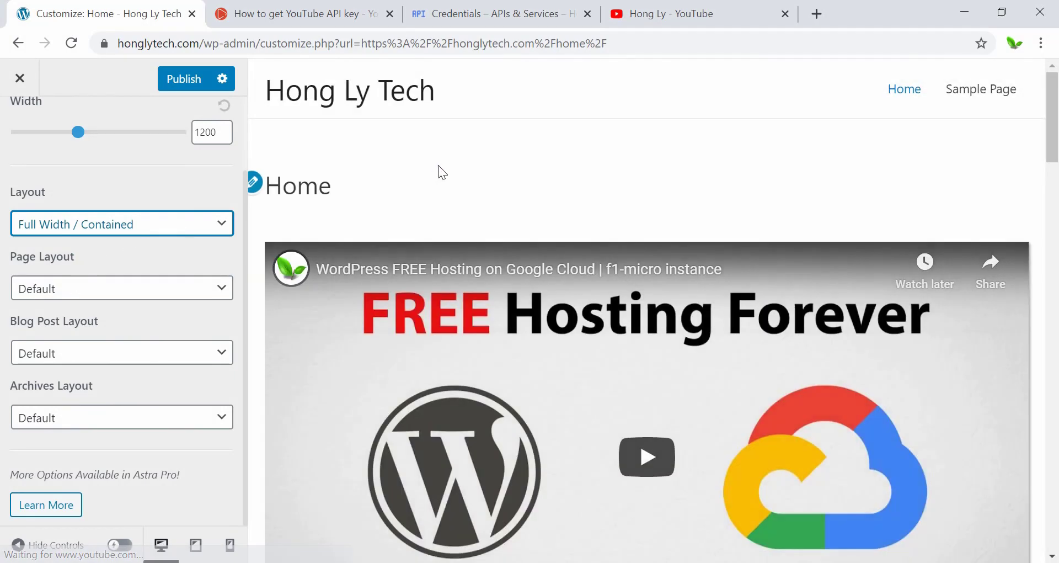
left_click_drag(1049, 119, 1056, 526)
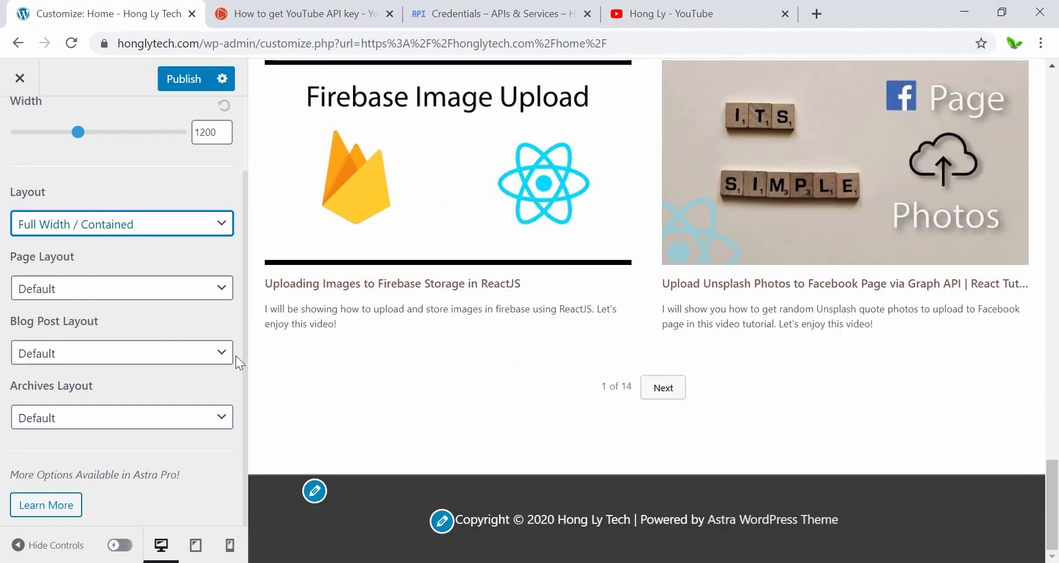
Try the Full Width / Stretched container layout in the preview, and switch the layout back to Full Width / Contained
left_click(92, 231)
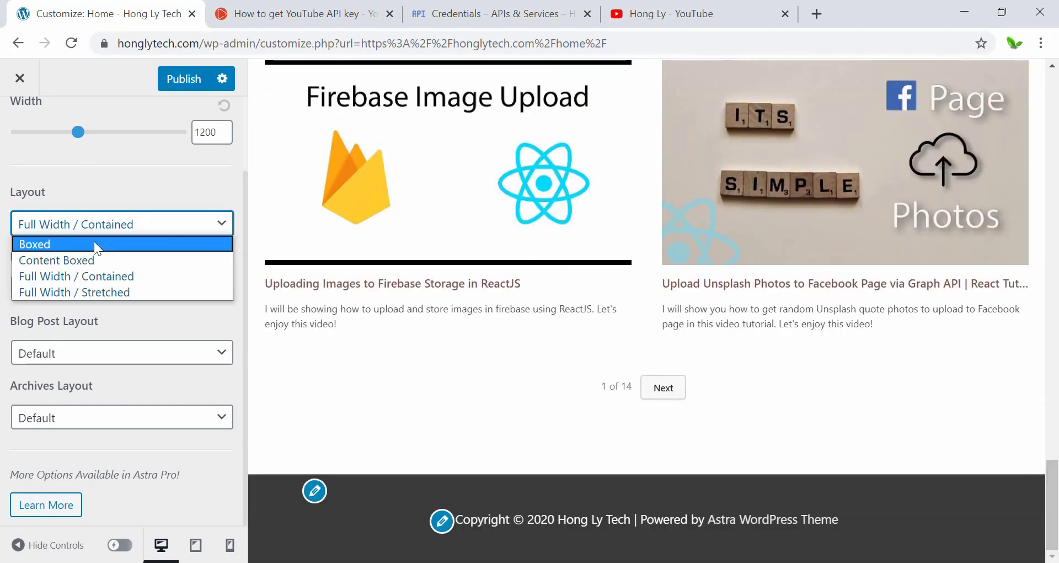
left_click(105, 292)
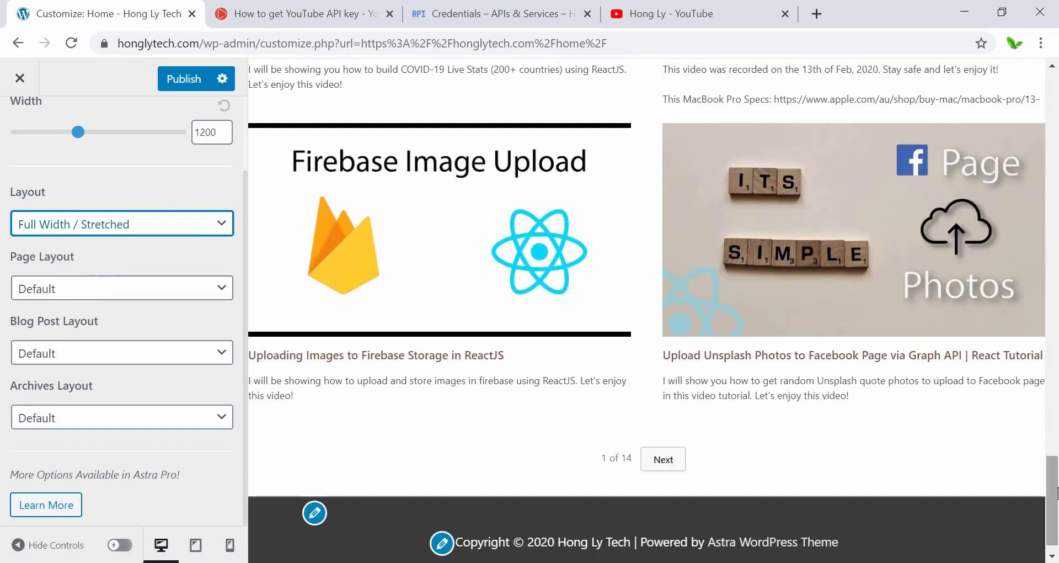
left_click_drag(1053, 499, 1057, 113)
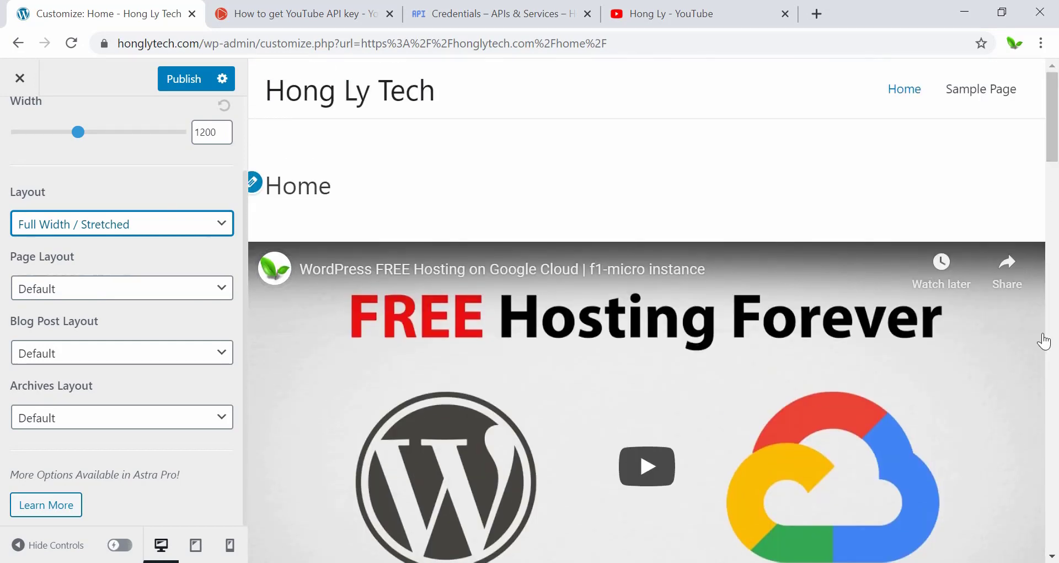
left_click(78, 225)
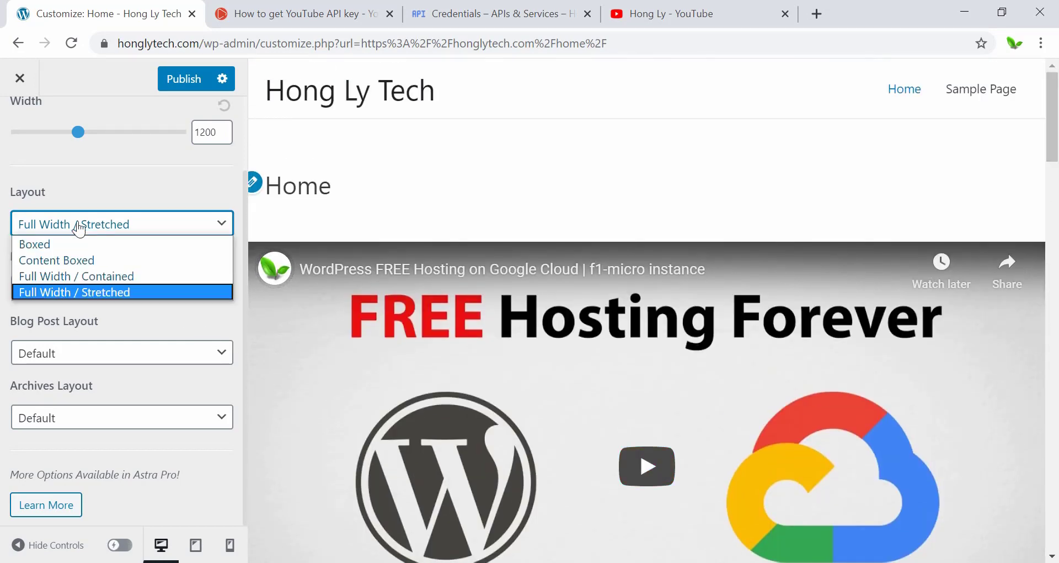
left_click(88, 276)
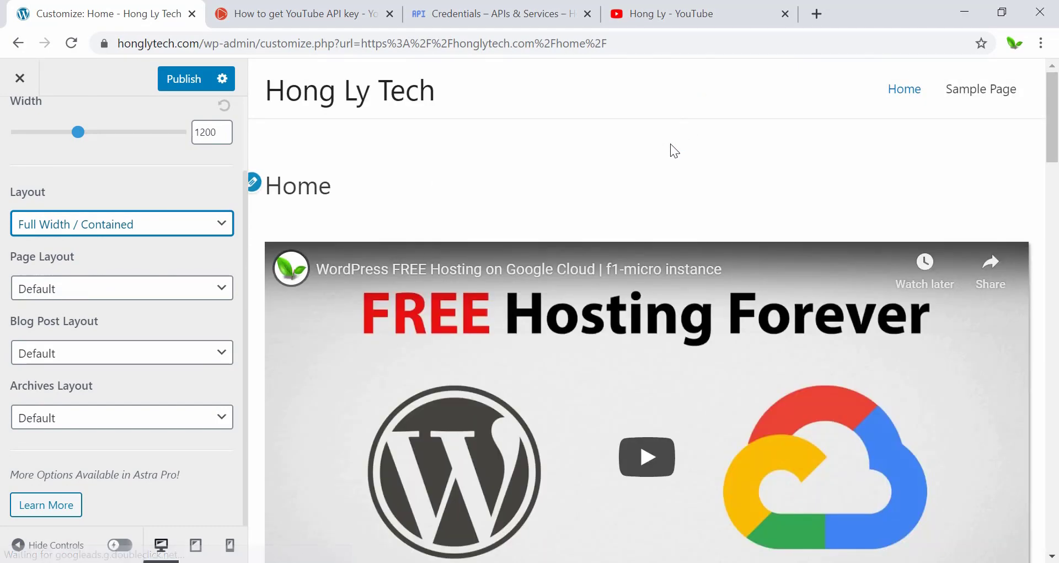
scroll(670, 144, "down", 10)
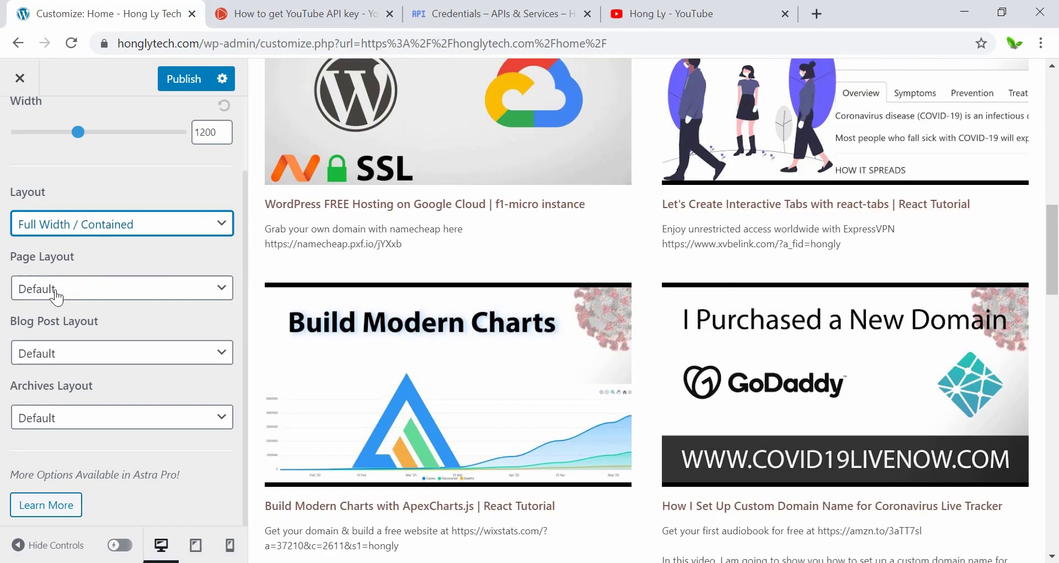
Set the page, blog post and archives container layouts to Full Width / Contained
left_click(57, 297)
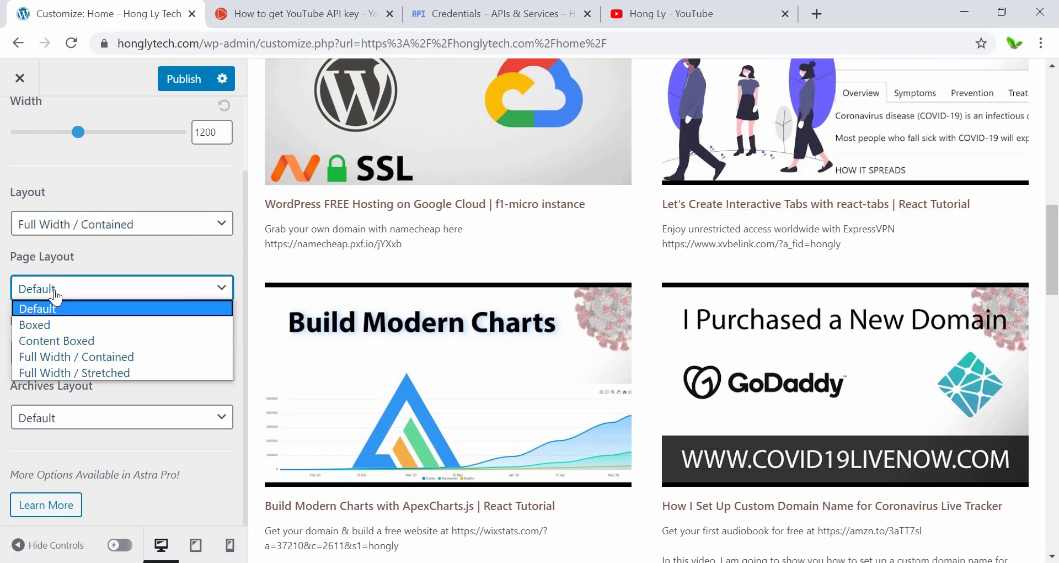
left_click(65, 357)
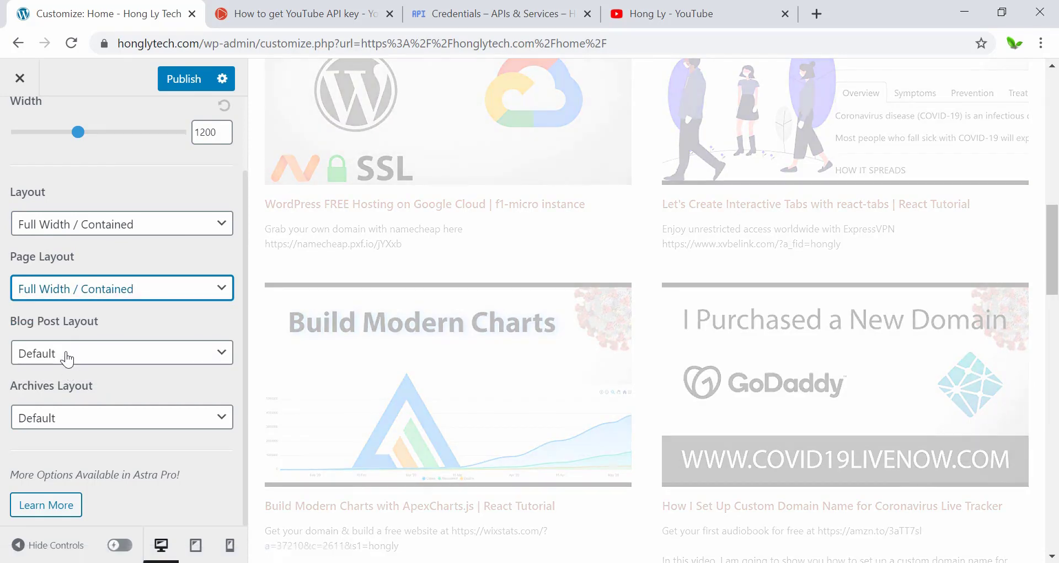
left_click(67, 358)
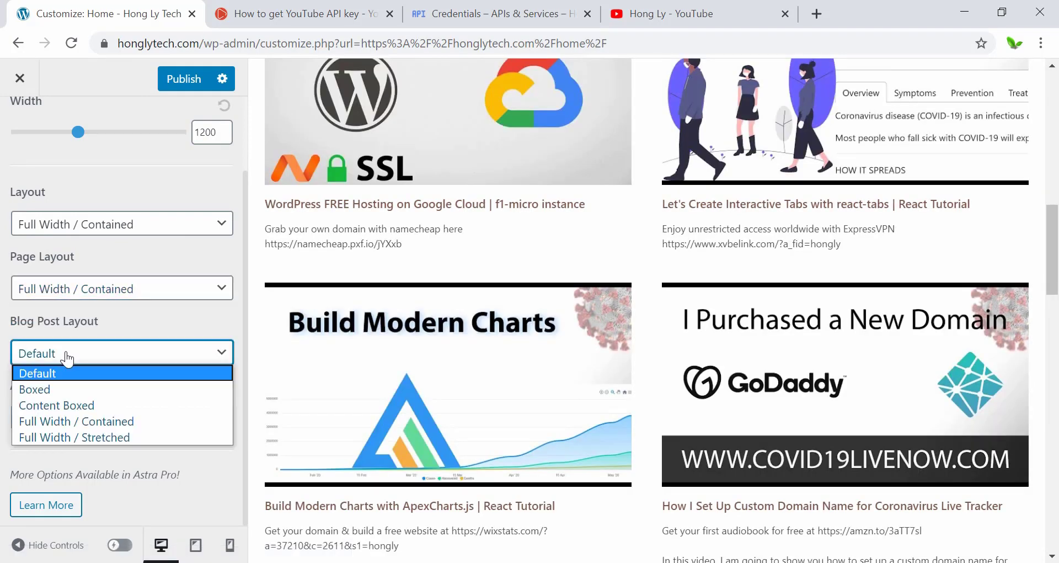
left_click(62, 422)
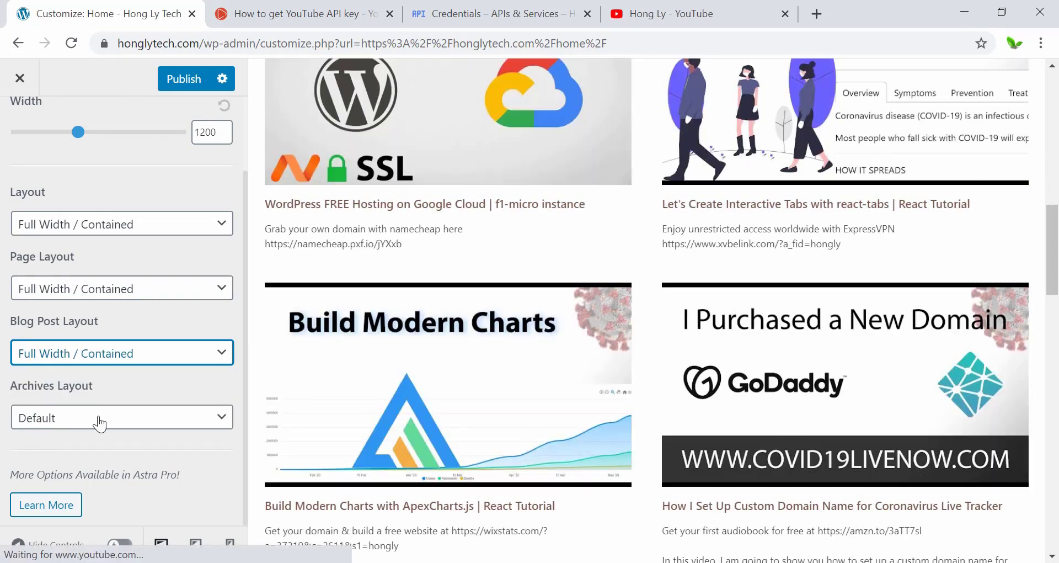
left_click(99, 424)
left_click(99, 482)
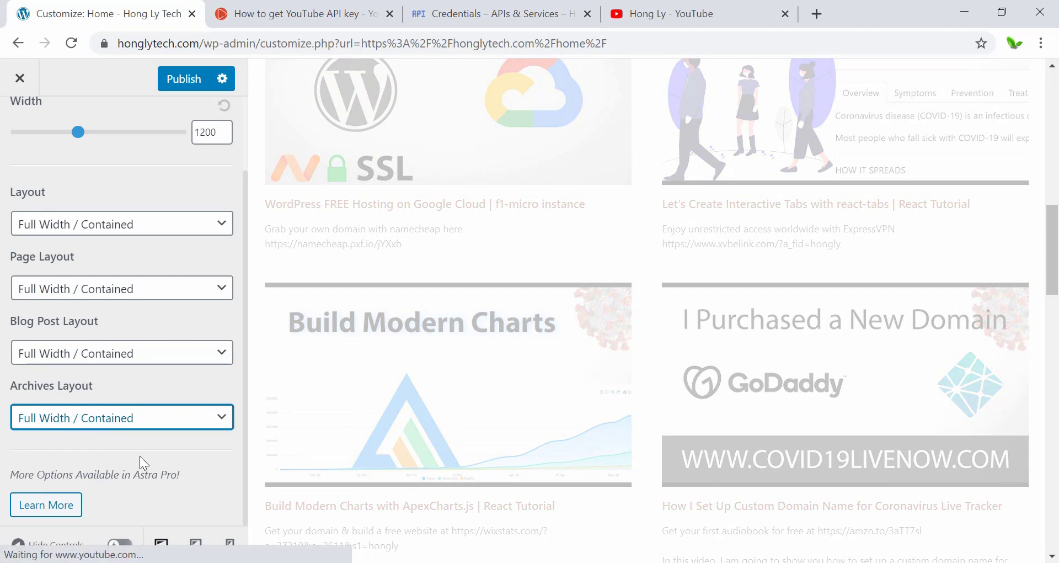
Publish the theme customizations, leave the customizer and view the video gallery on the live Home page
left_click(173, 88)
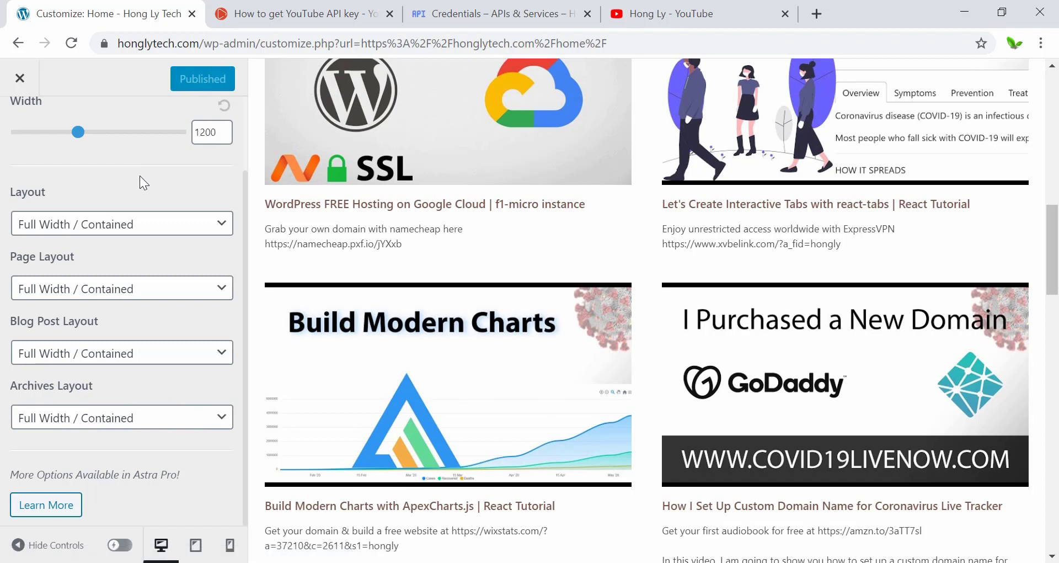
left_click(19, 81)
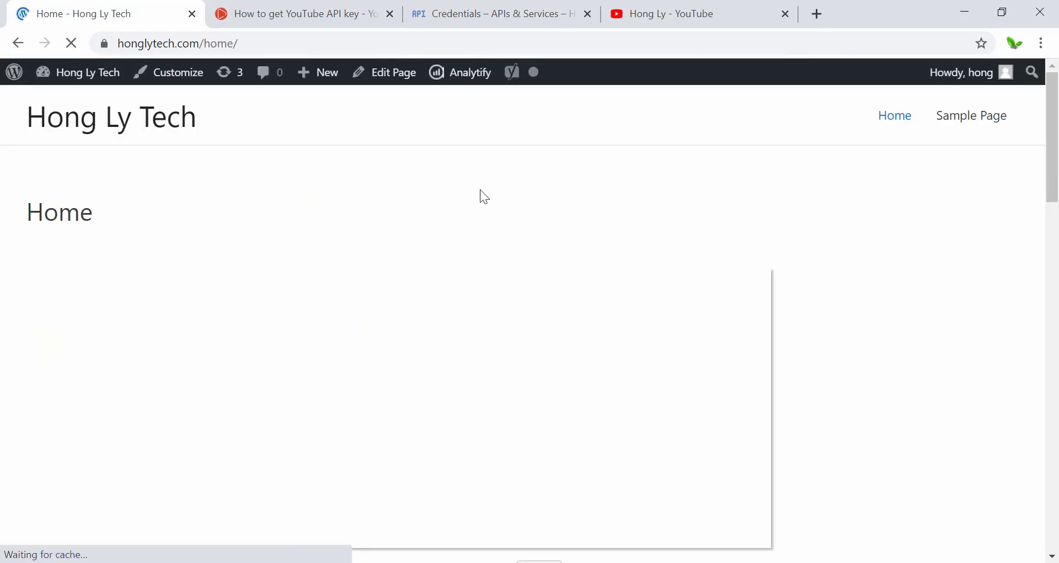
scroll(858, 217, "down", 9)
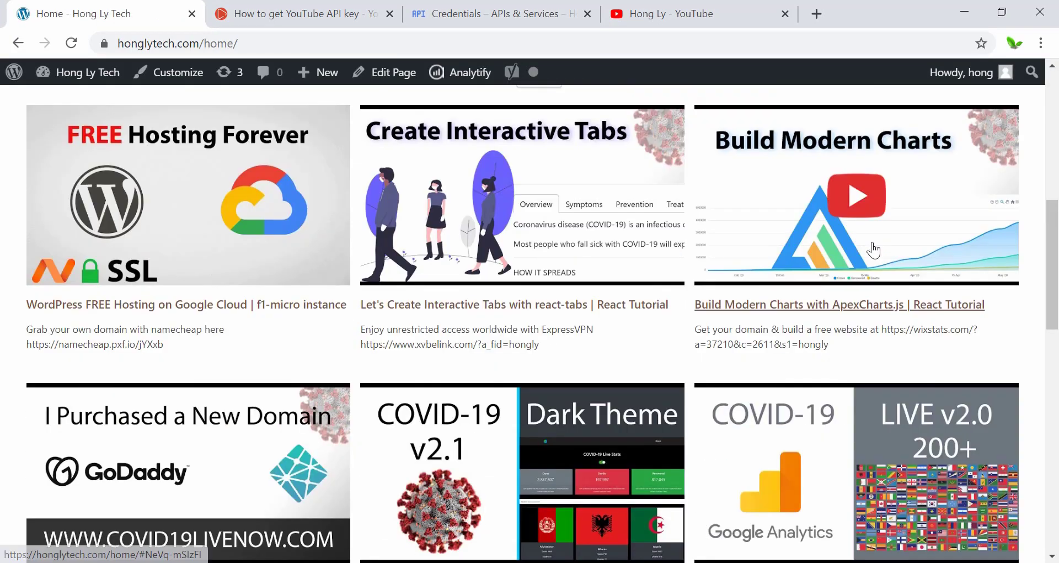
Review the live Home page from its title down to the footer
scroll(872, 242, "up", 9)
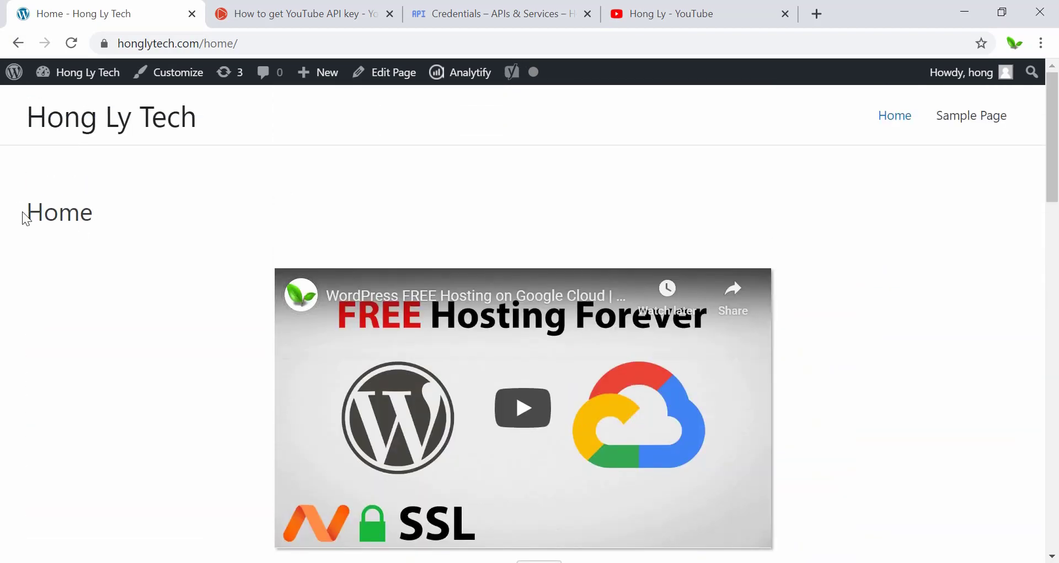
left_click_drag(25, 218, 114, 218)
scroll(114, 218, "down", 15)
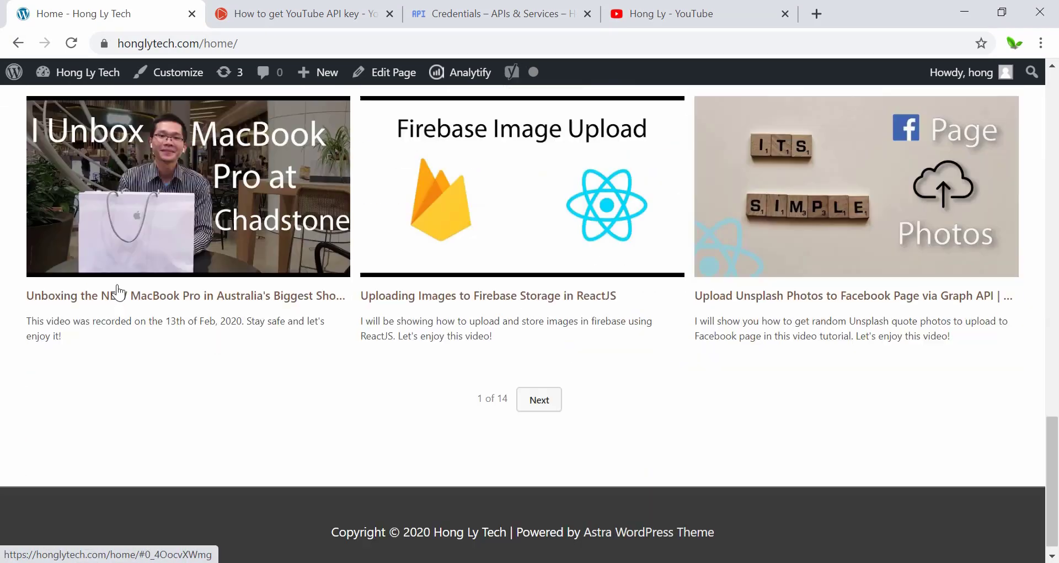
scroll(118, 291, "up", 15)
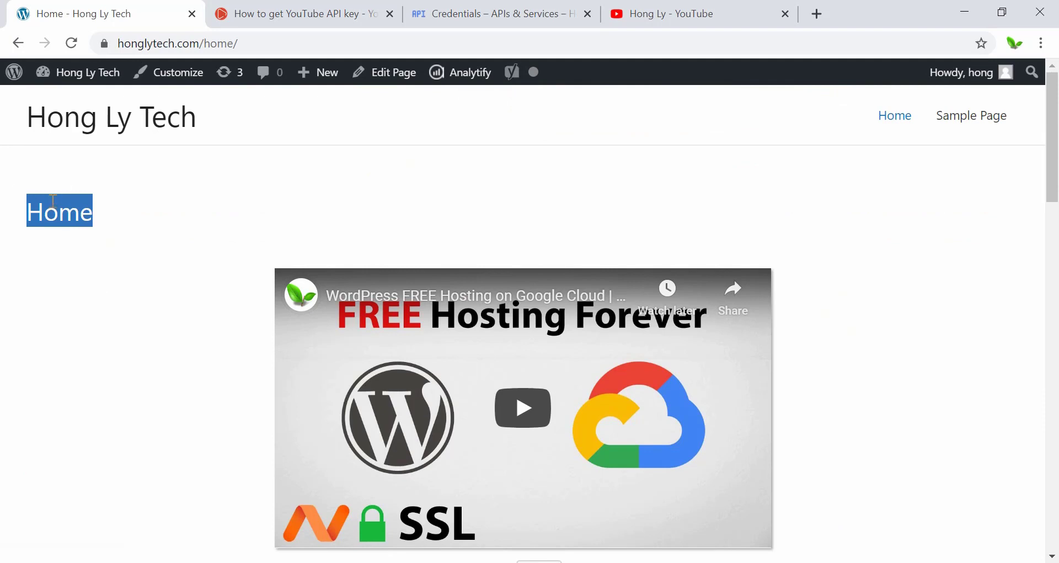
From the admin dashboard's page list, open the published Home page for editing
left_click(72, 101)
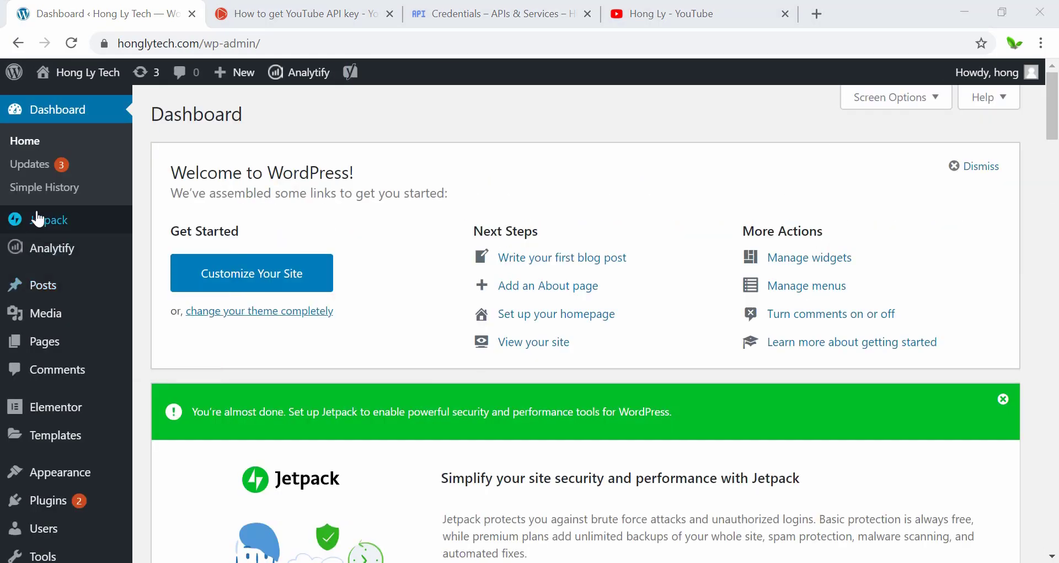
mouse_move(52, 344)
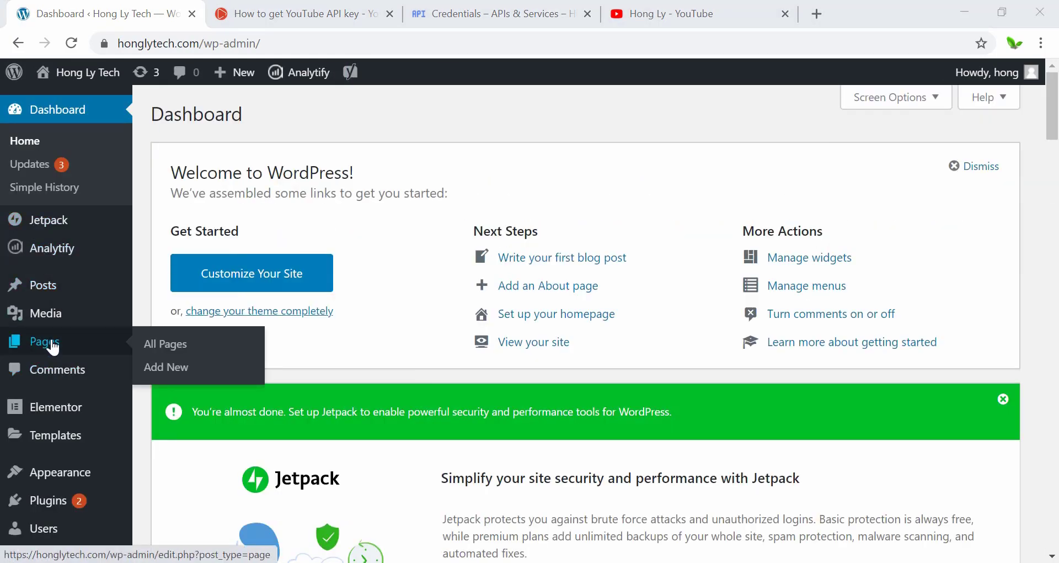
left_click(174, 357)
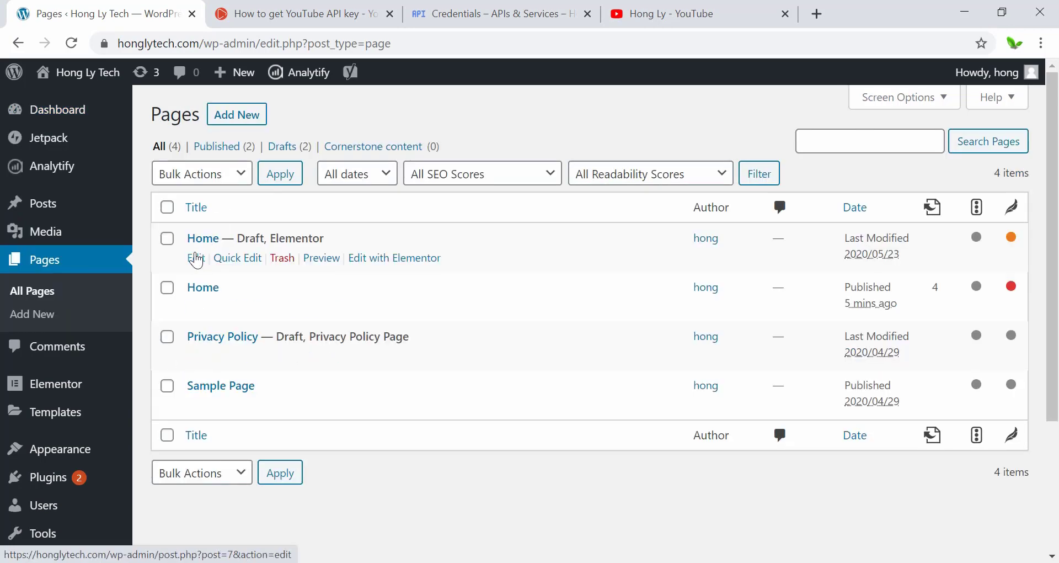
mouse_move(204, 313)
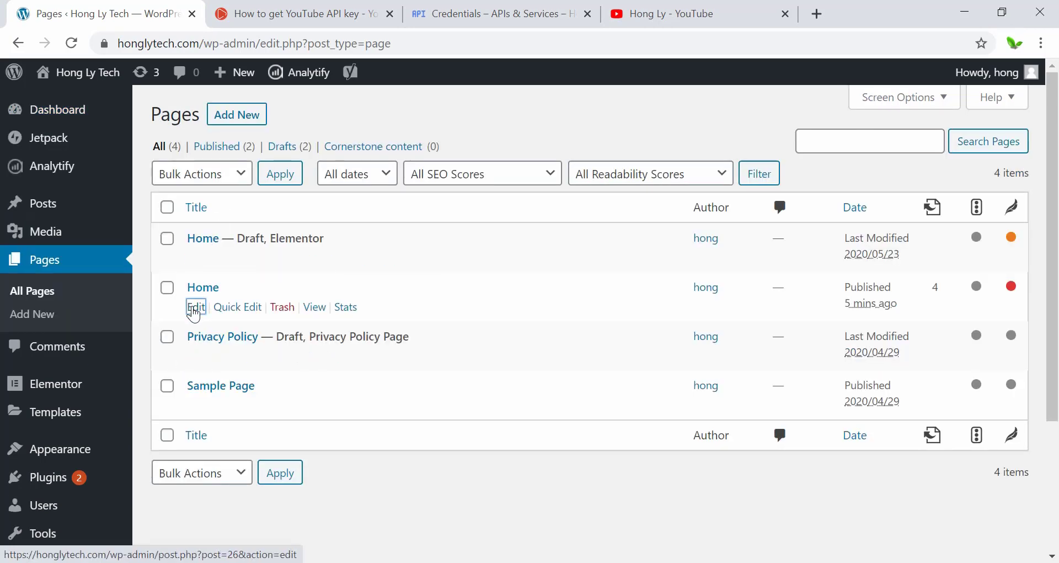
left_click(195, 309)
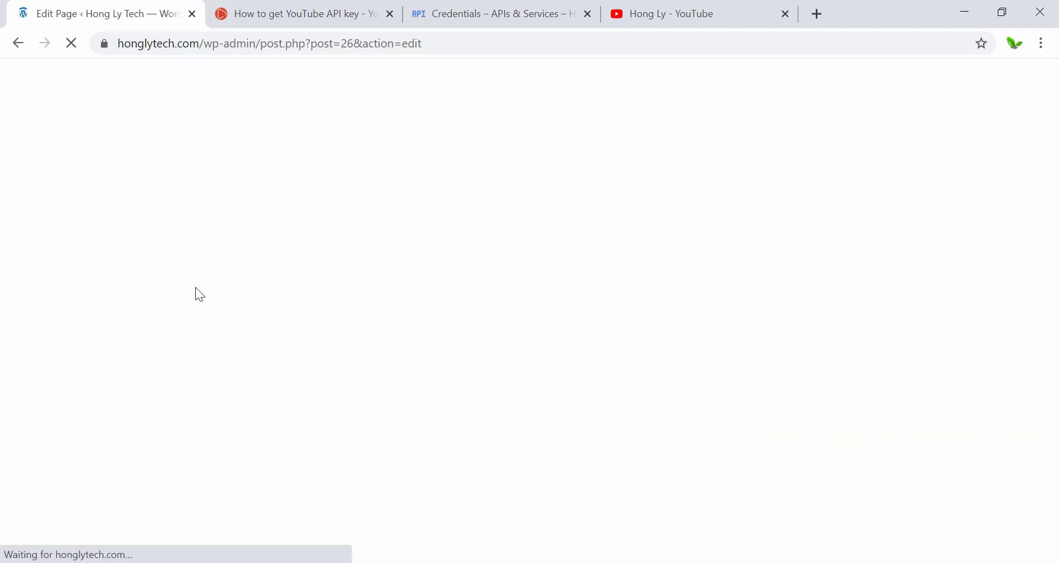
Remove the title "Home" from the page, keeping the yotuwp shortcode, and update the page
left_click_drag(123, 184, 22, 187)
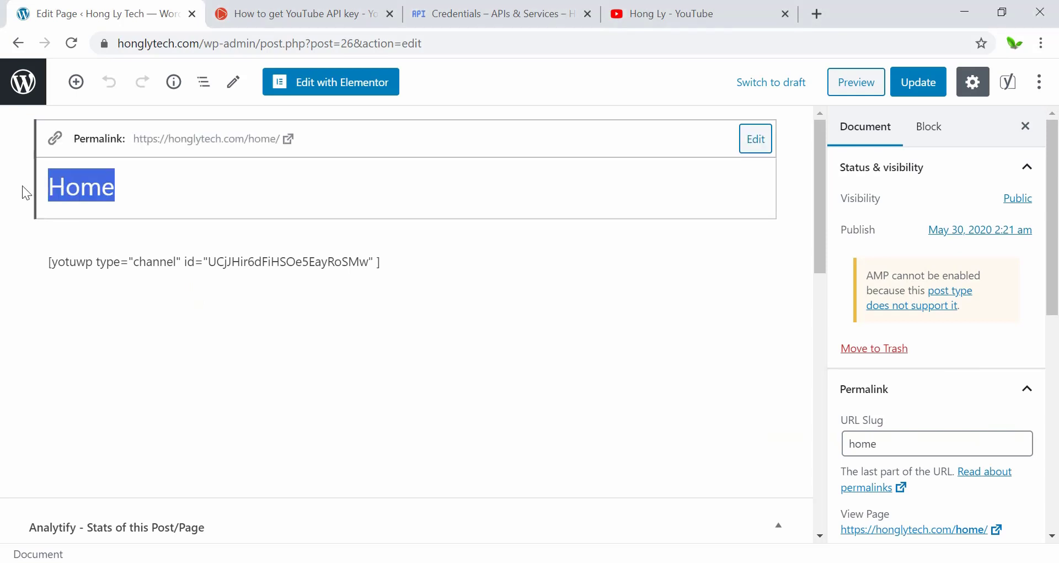
key("BackSpace")
left_click(386, 274)
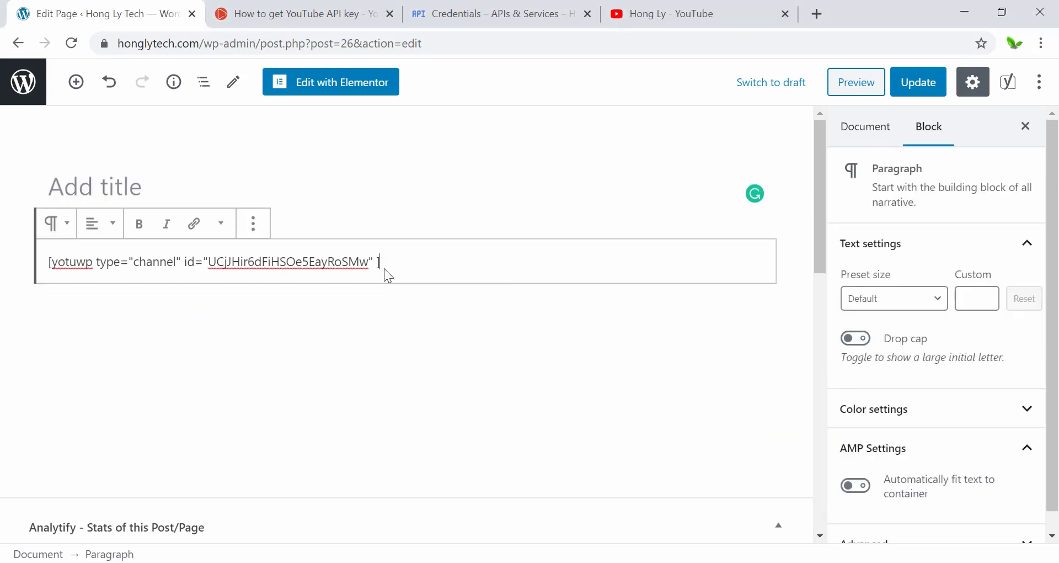
left_click(927, 82)
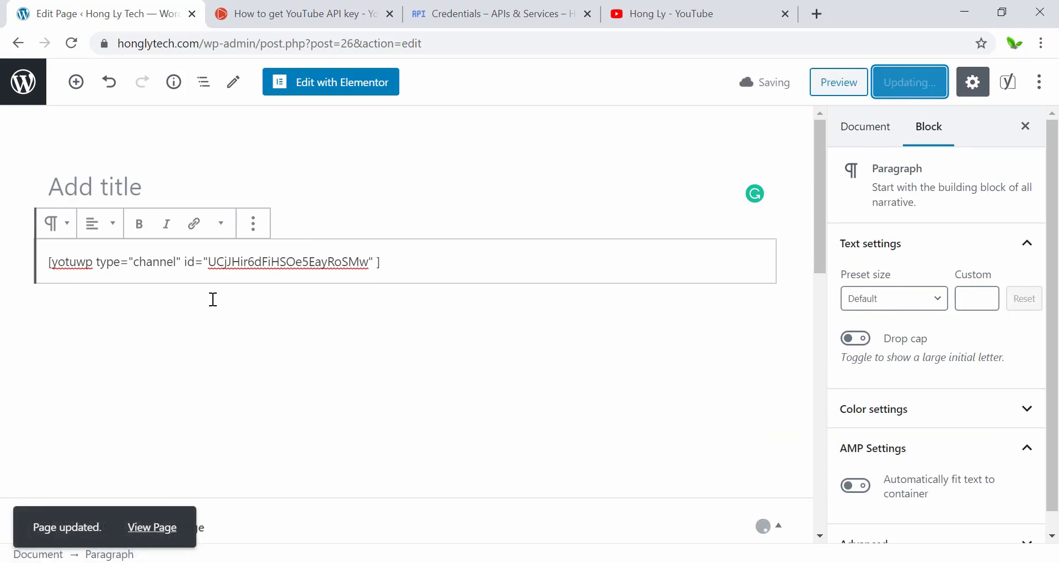
View the updated page down to its footer and follow the untitled page's link in the site header
left_click(150, 529)
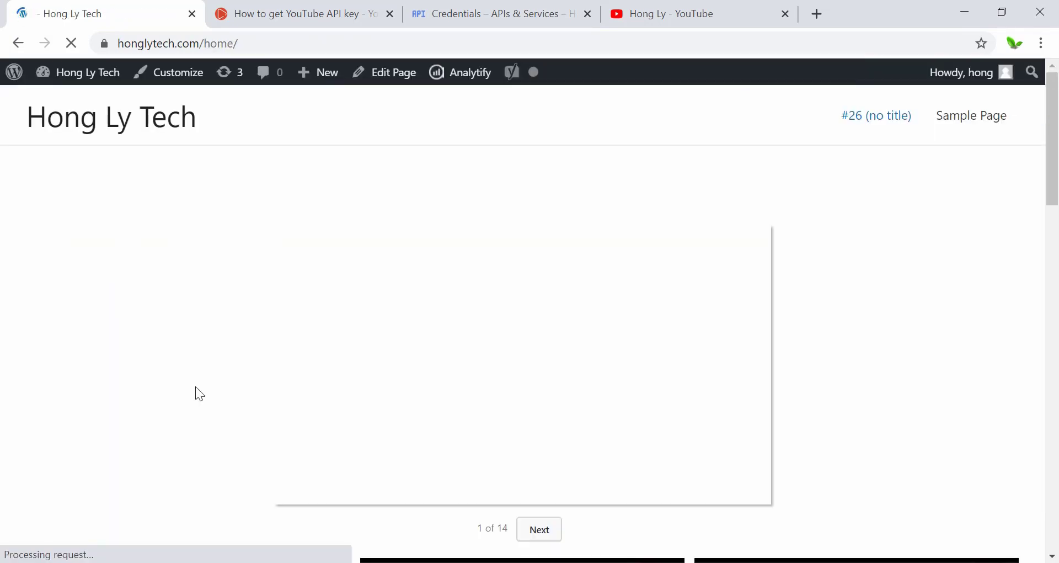
scroll(114, 335, "down", 1)
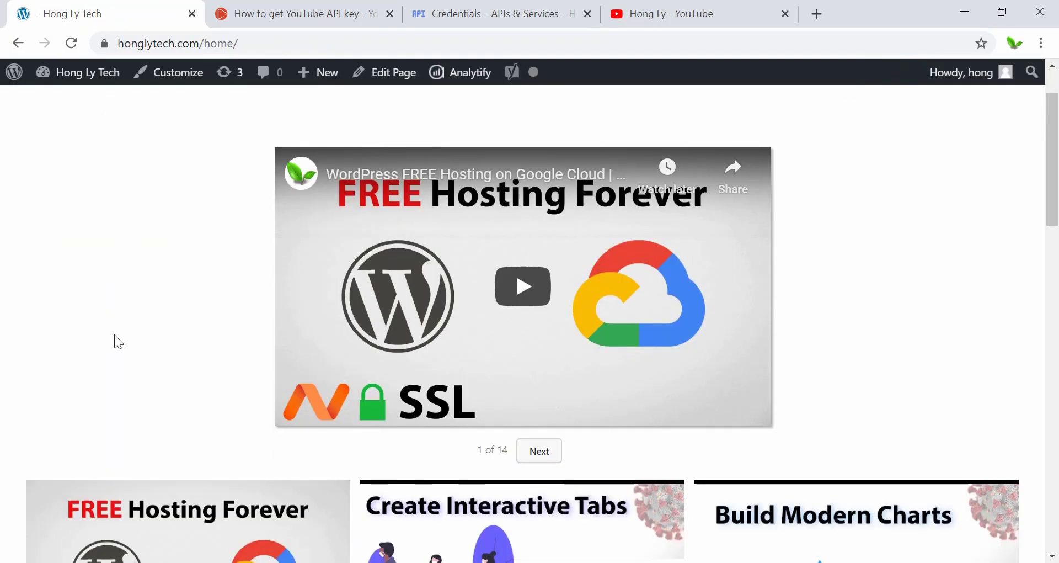
scroll(115, 334, "down", 20)
scroll(123, 381, "up", 20)
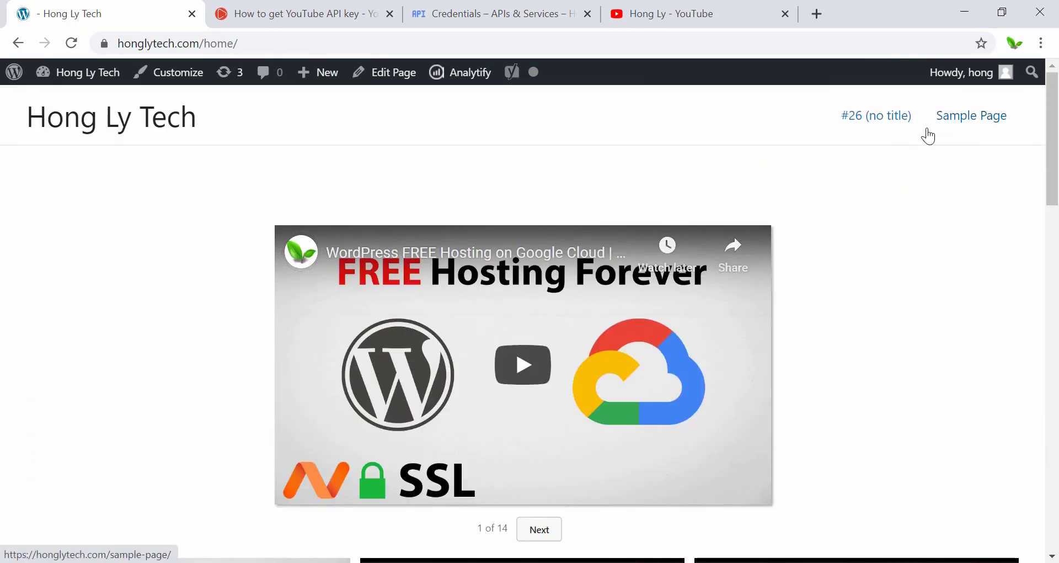
left_click(874, 123)
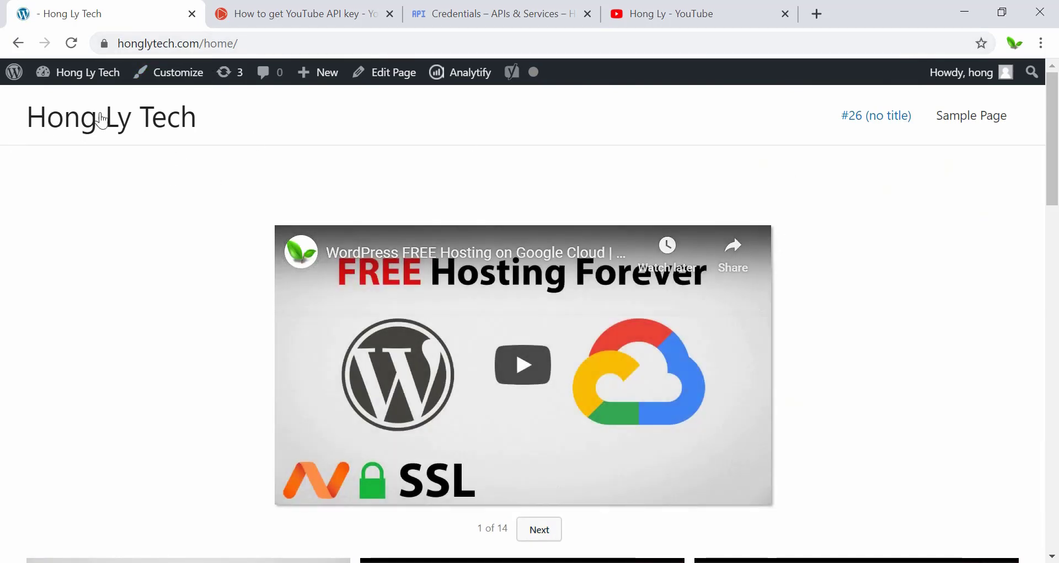
In the theme customizer's menu settings, check which menus can be assigned to the Primary Menu location
left_click(176, 78)
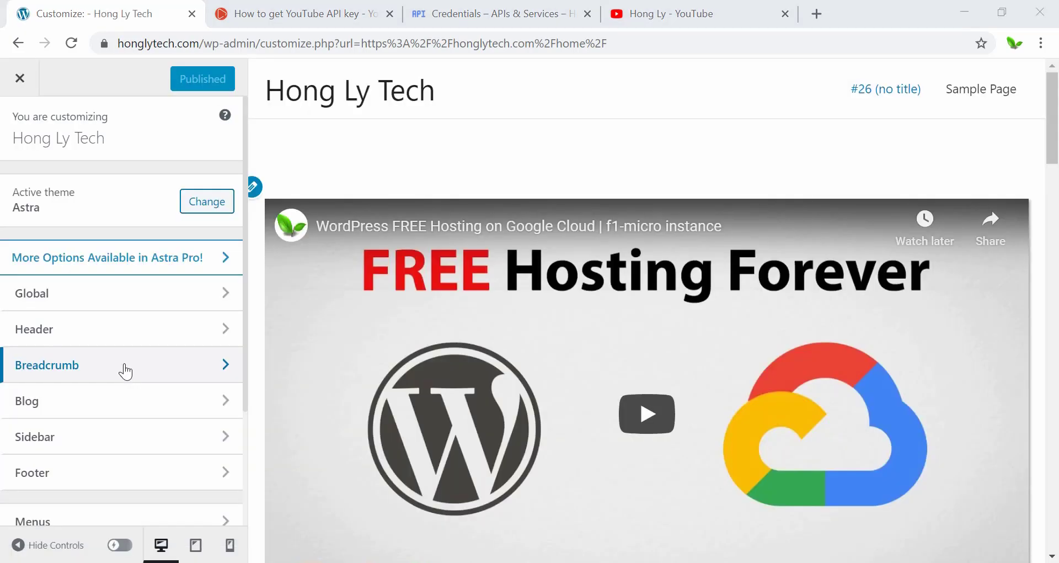
scroll(125, 371, "down", 3)
left_click(114, 365)
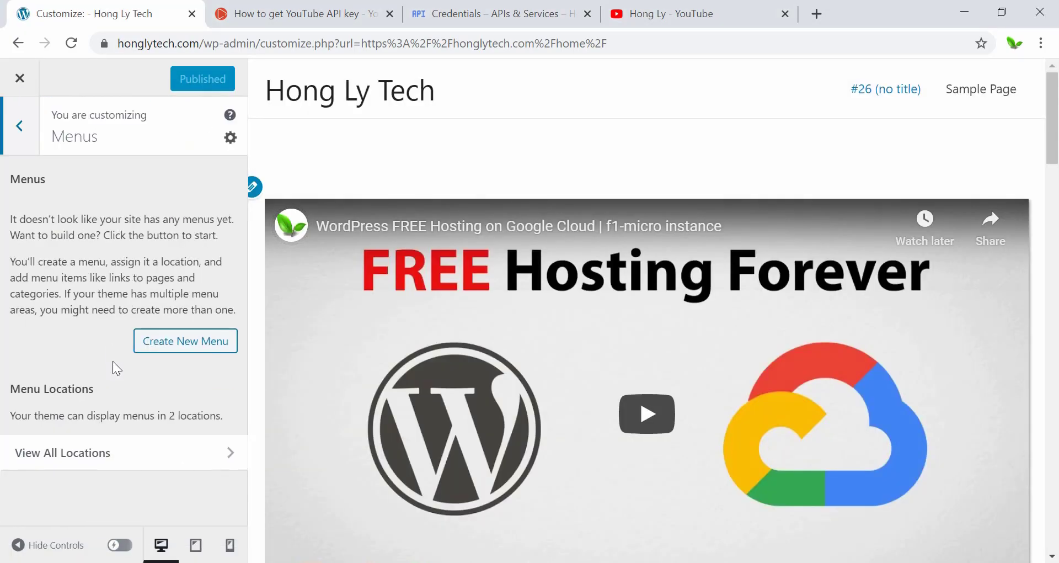
left_click(124, 452)
left_click(142, 351)
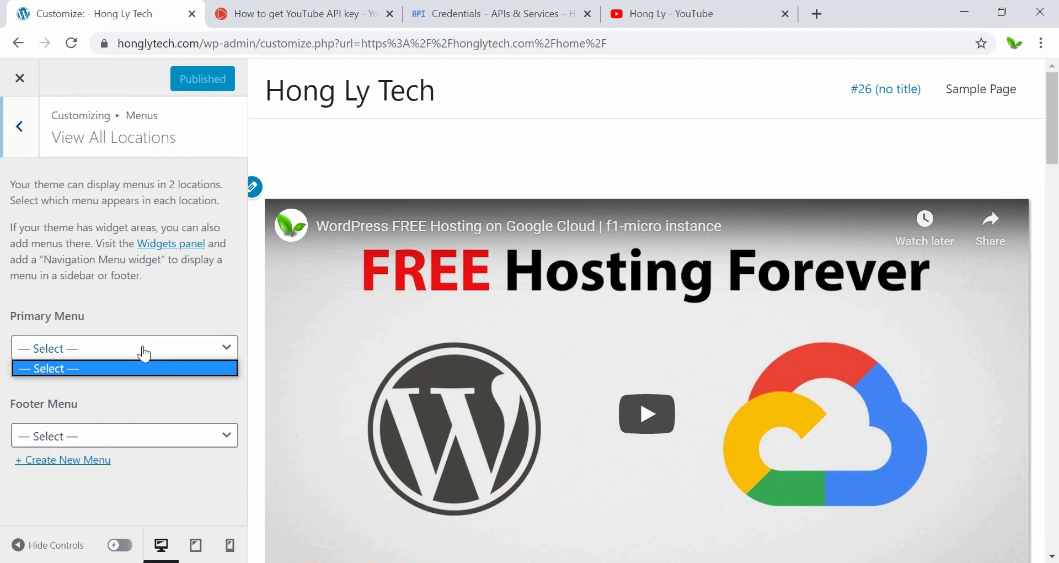
left_click(142, 346)
left_click(4, 135)
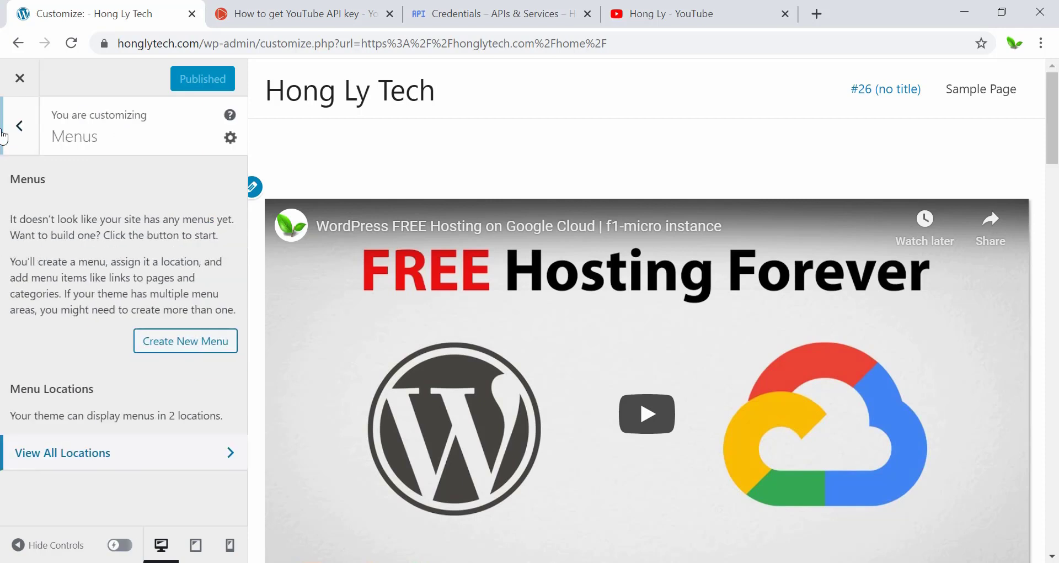
Create a new menu named "Menu" and assign it to the Primary Menu location
left_click(175, 343)
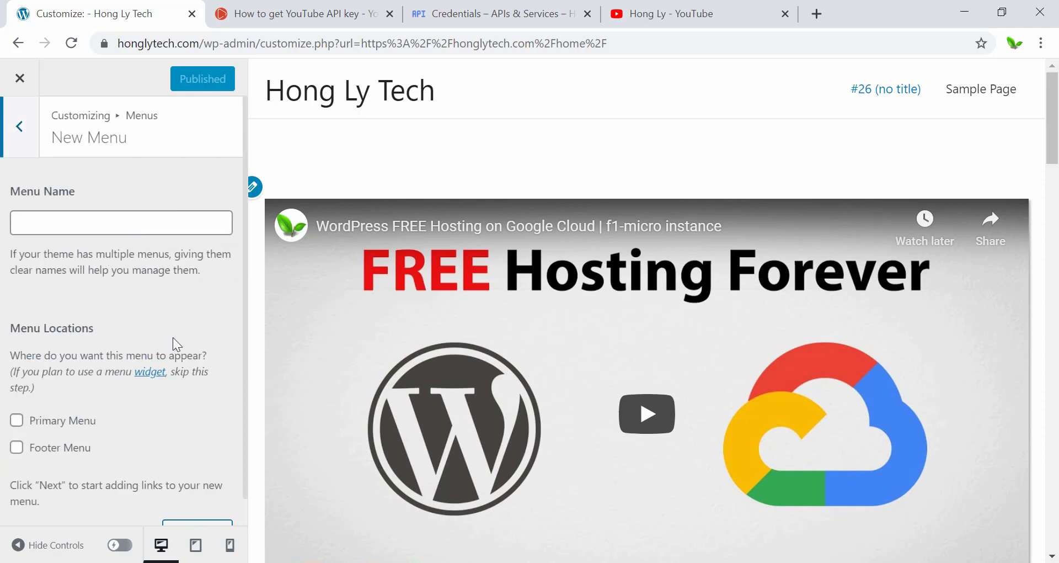
left_click(97, 226)
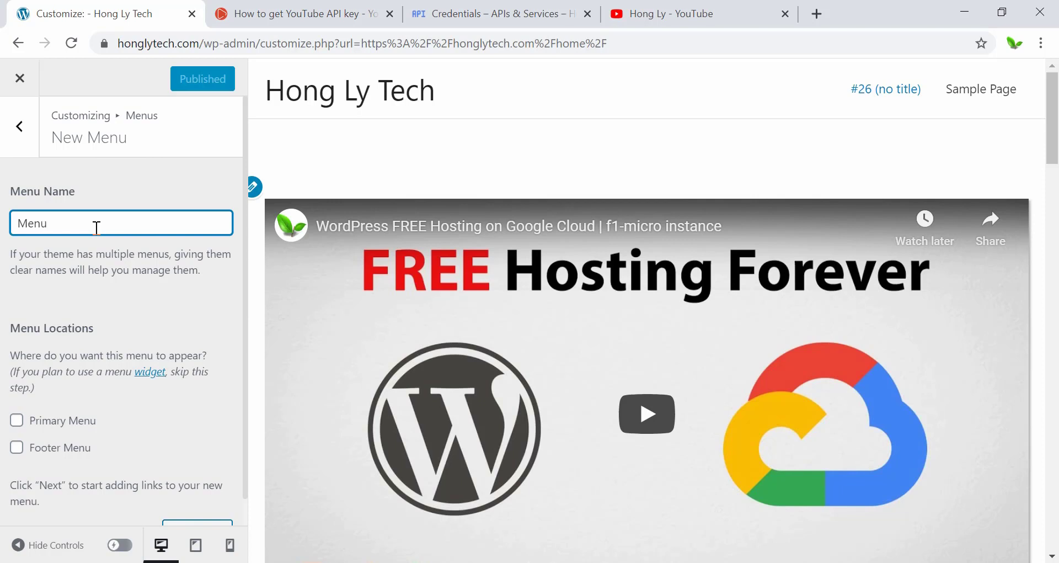
left_click(20, 421)
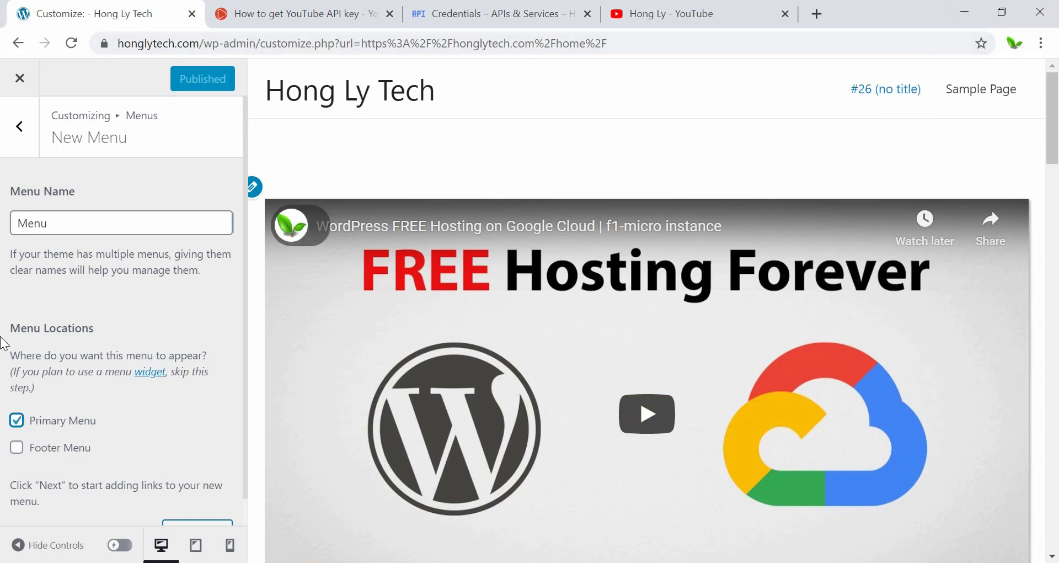
scroll(135, 334, "down", 1)
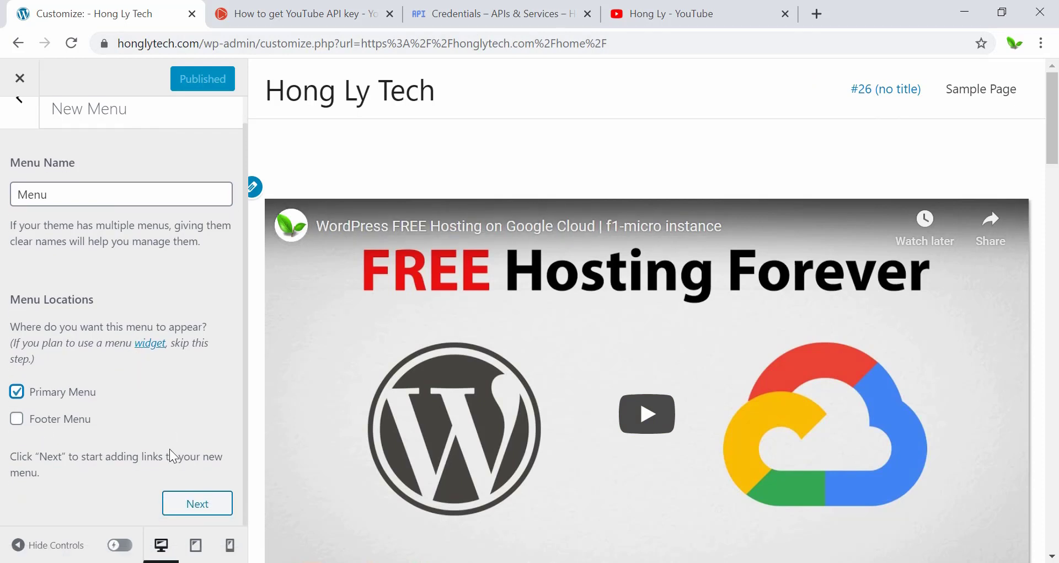
left_click(195, 503)
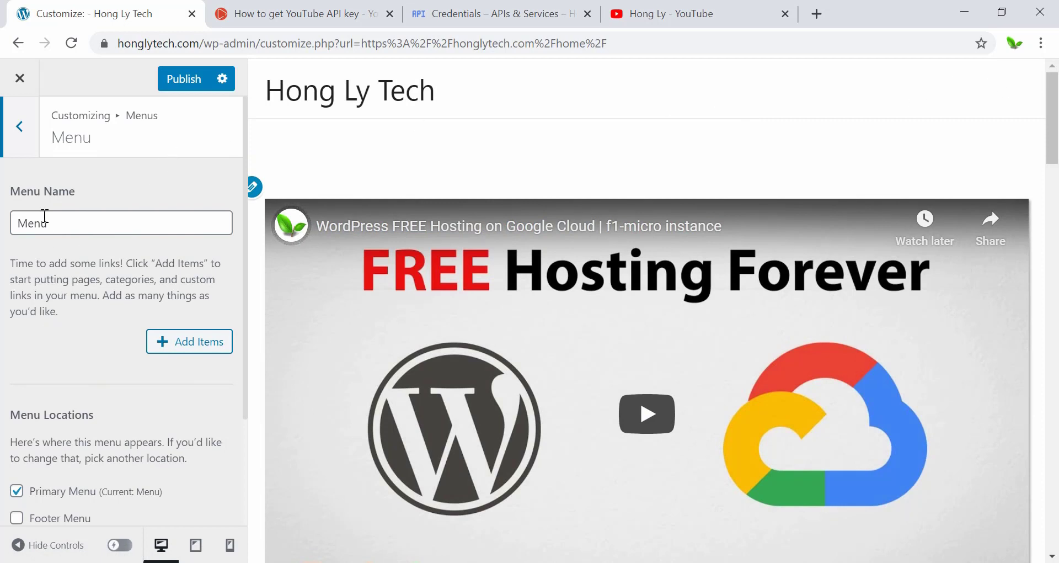
Look over the new menu's settings without adding any items and publish the customization
scroll(66, 282, "down", 1)
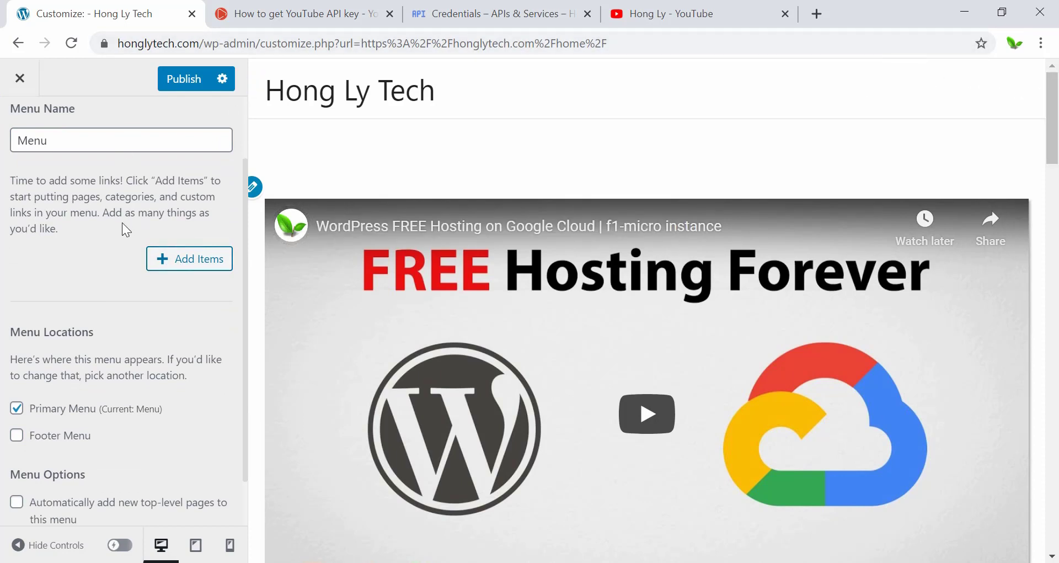
scroll(121, 223, "down", 1)
scroll(127, 198, "up", 2)
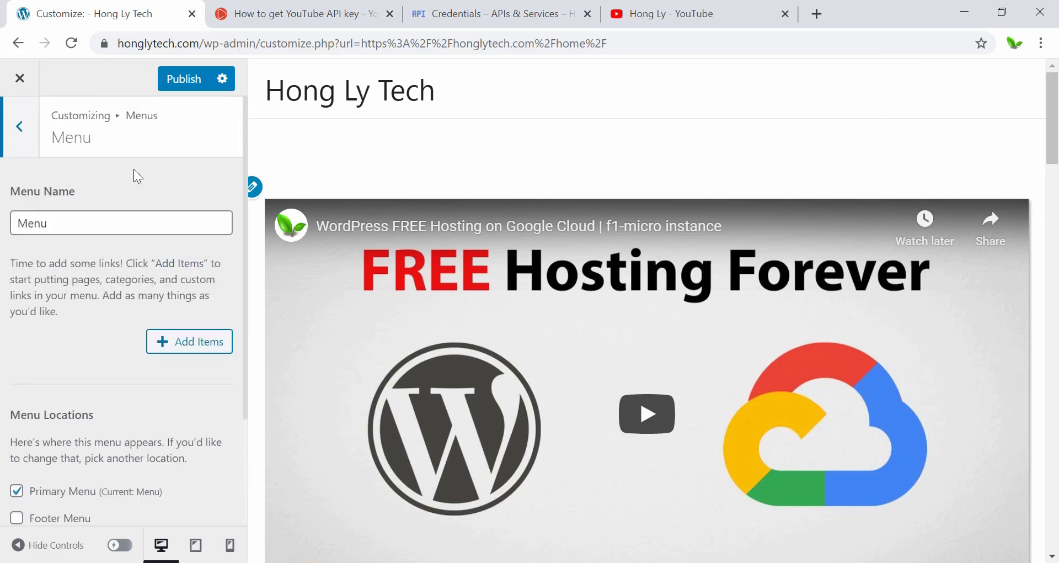
left_click(188, 79)
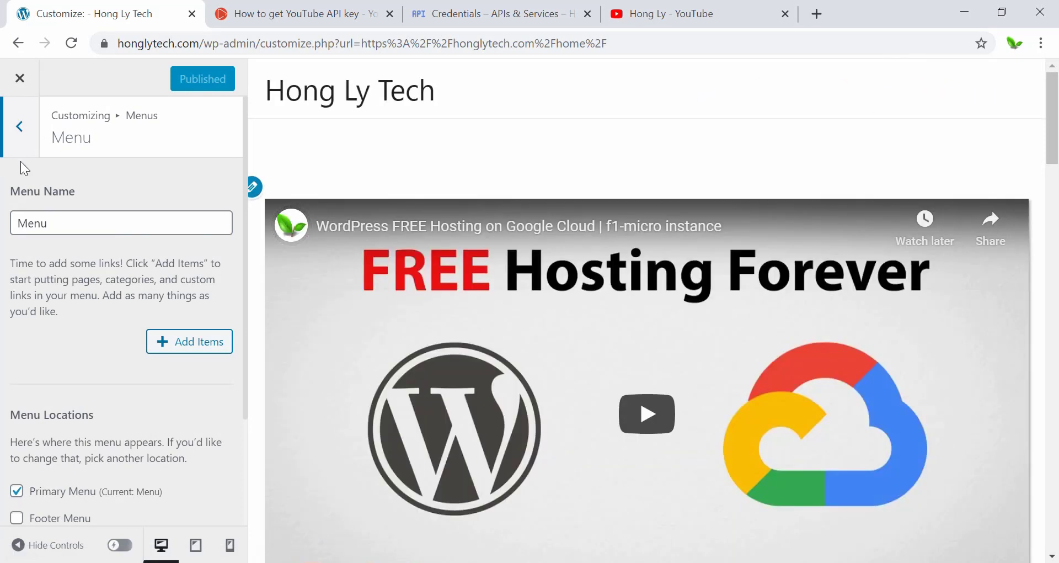
Return to the main customizer options and examine the "Powered by Astra WordPress Theme" text in the previewed footer
left_click(20, 150)
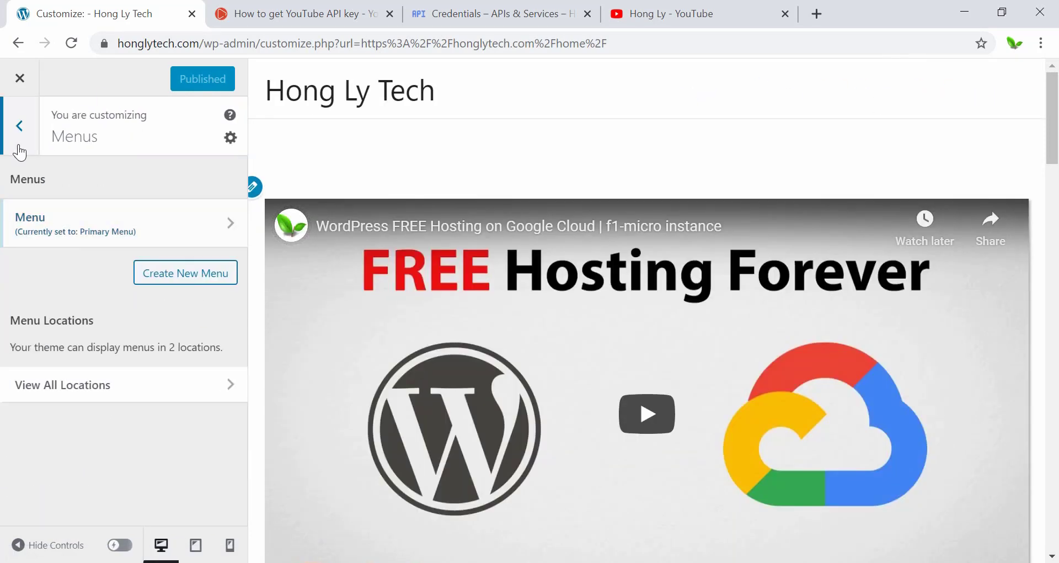
left_click(20, 150)
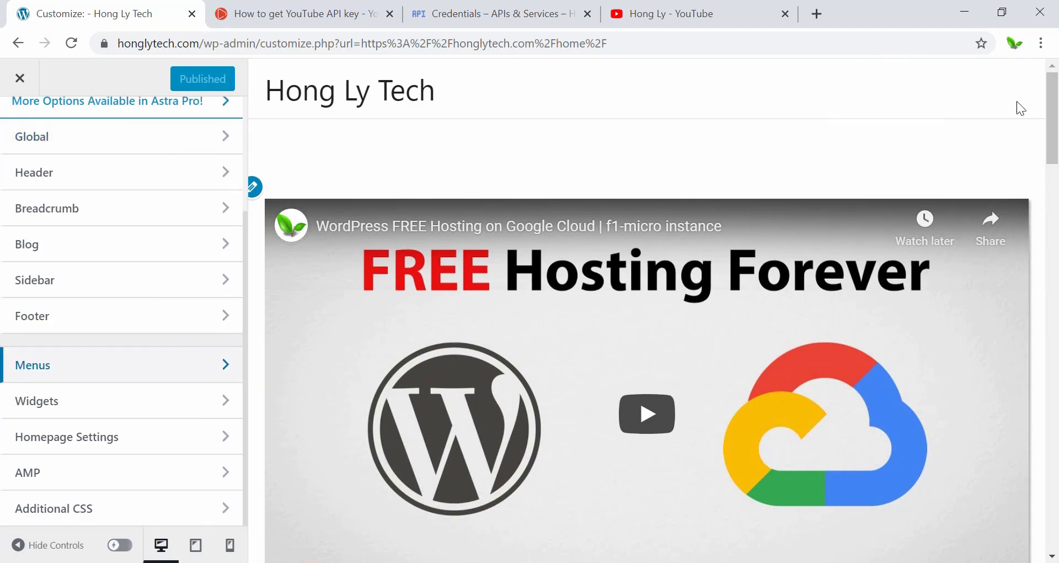
left_click_drag(1053, 110, 1057, 513)
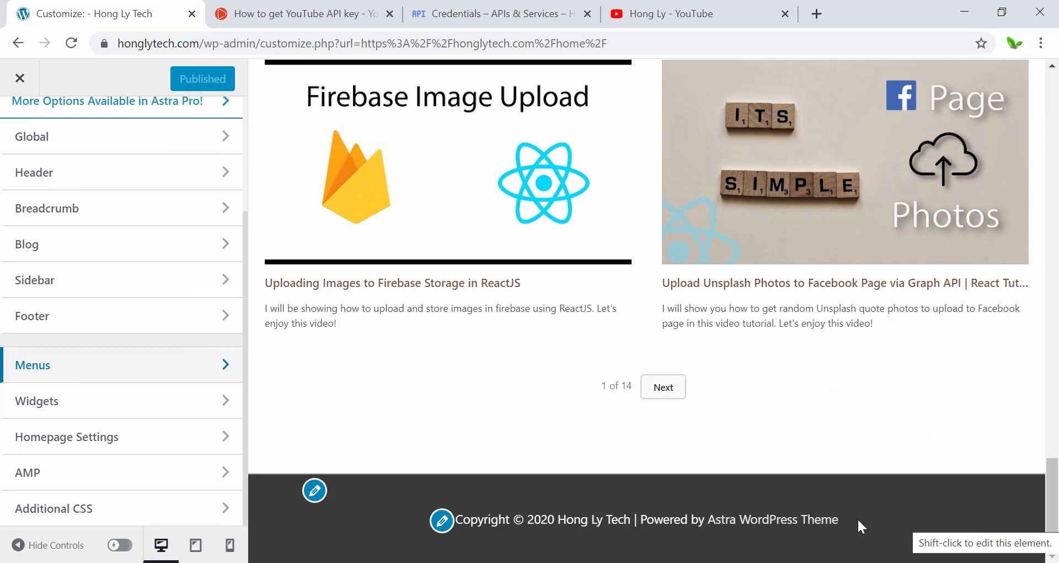
left_click_drag(862, 526, 631, 524)
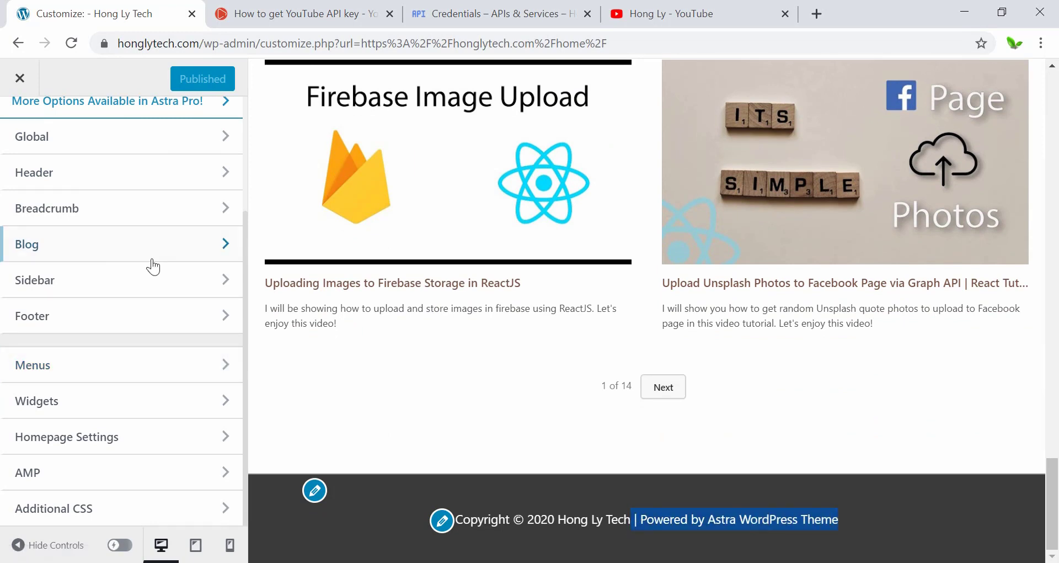
Leave the customizer and search the plugins available for installation for "footer"
left_click(21, 82)
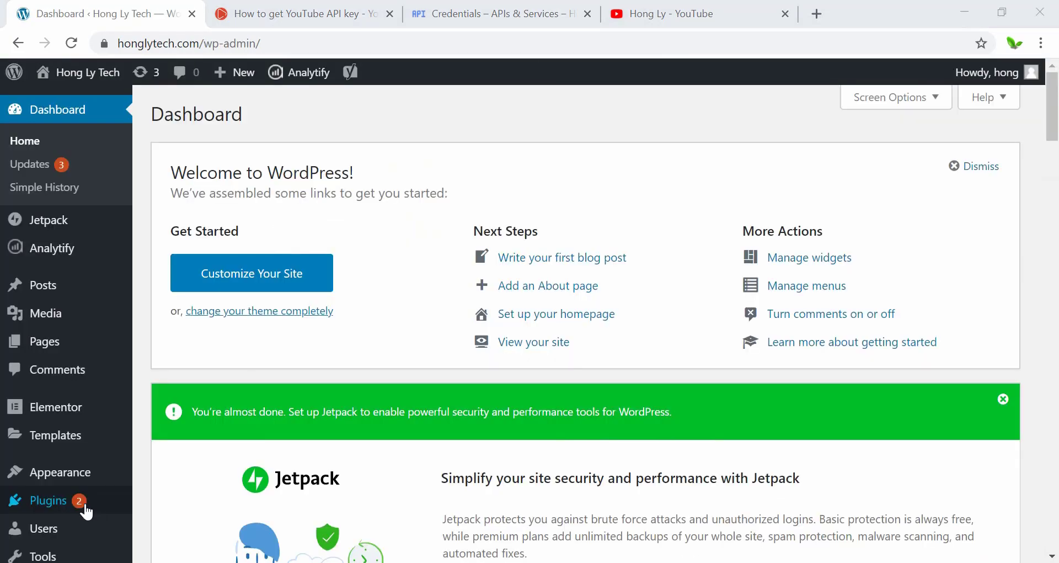
mouse_move(78, 501)
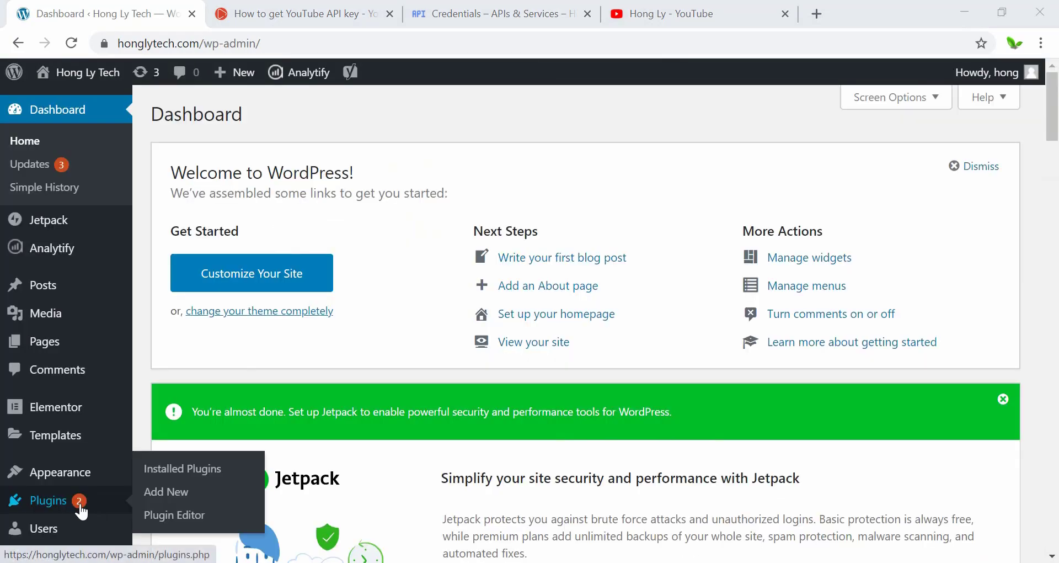
left_click(165, 496)
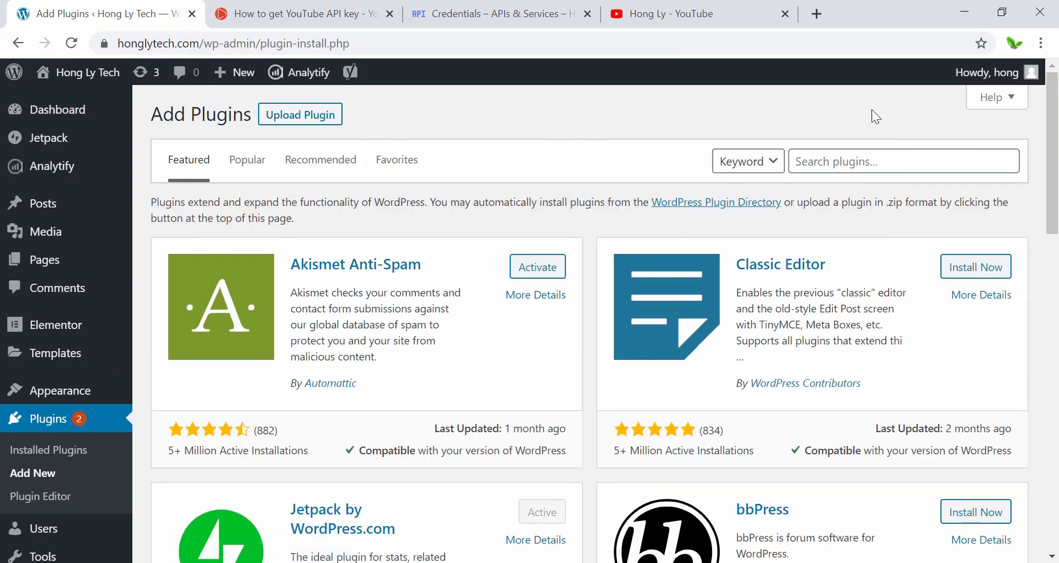
left_click(869, 167)
type("footer")
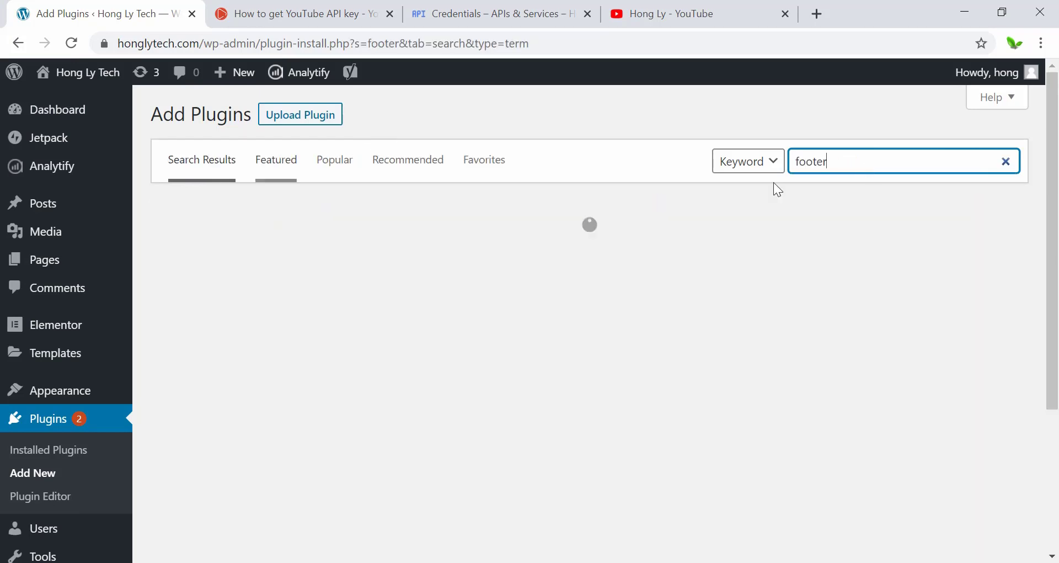
Find the Remove Footer Credit plugin among the "footer" search results, install it and activate it
scroll(583, 200, "down", 5)
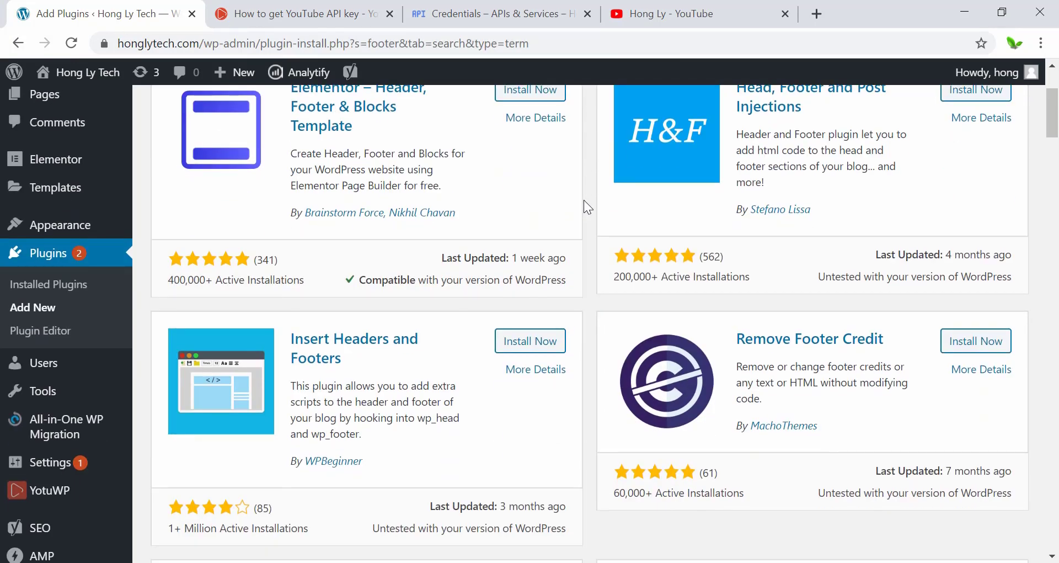
scroll(583, 201, "down", 7)
scroll(580, 213, "up", 8)
scroll(580, 213, "down", 2)
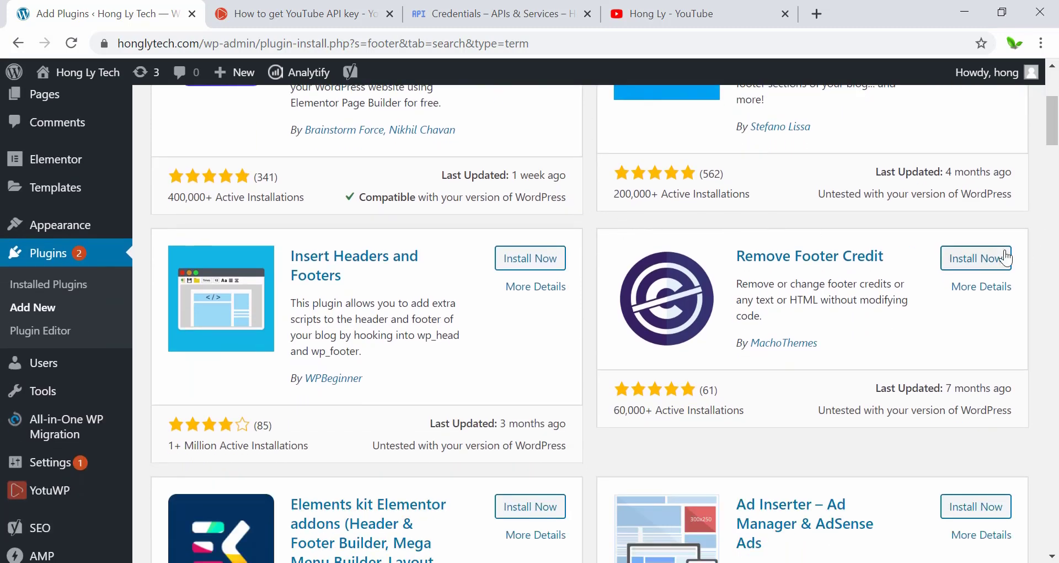
left_click(990, 259)
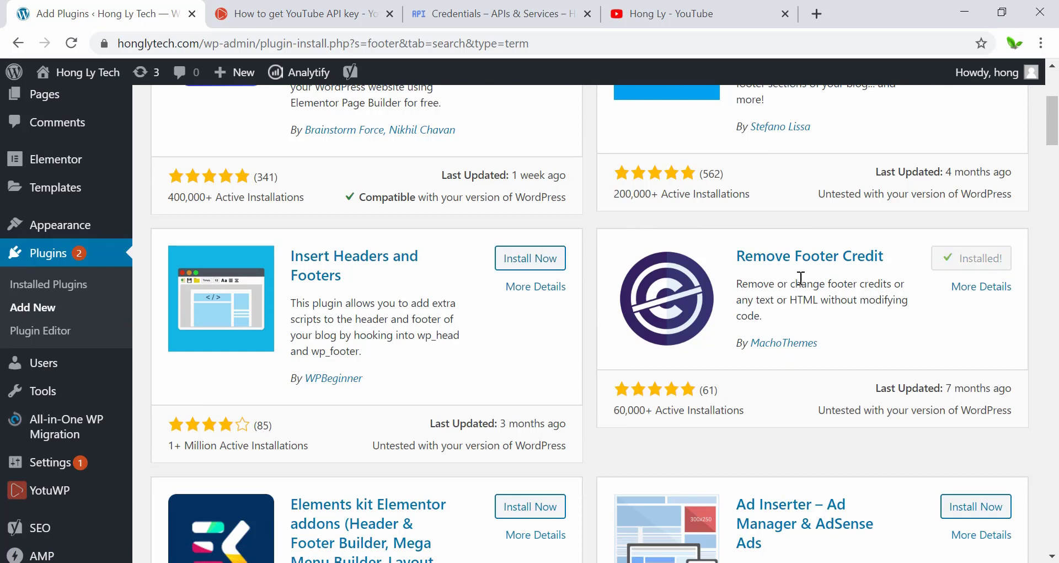
left_click(993, 262)
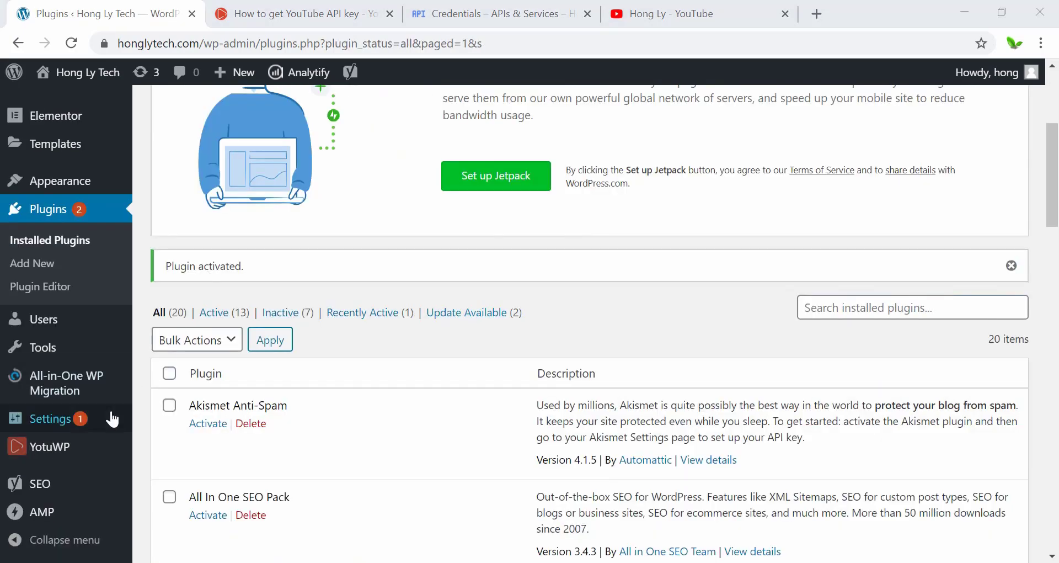
Open the Remove Footer Credit settings page and bring its text-removal and own-credit fields into view
mouse_move(56, 347)
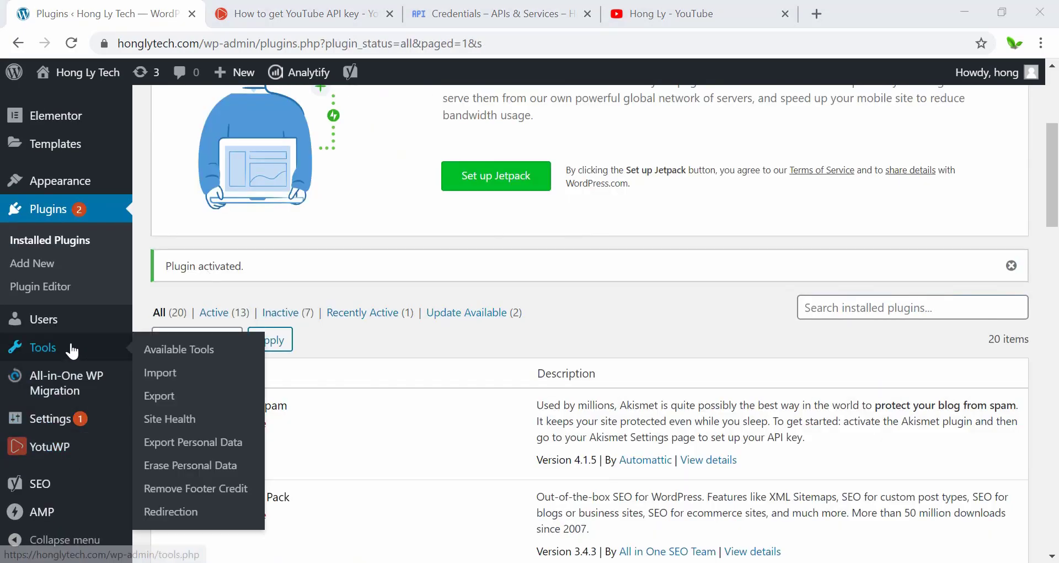
left_click(199, 488)
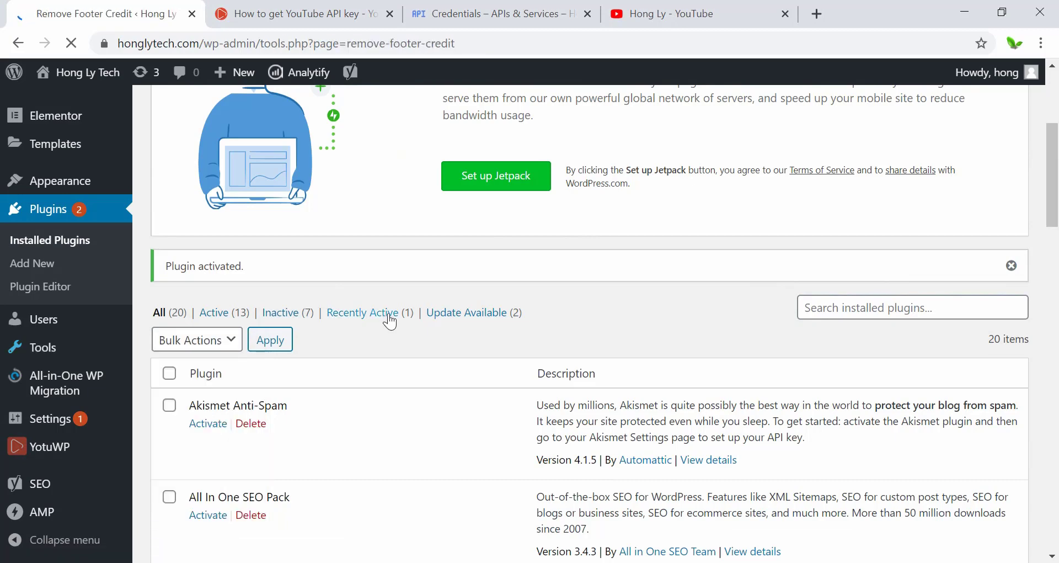
scroll(392, 321, "down", 1)
scroll(392, 321, "down", 2)
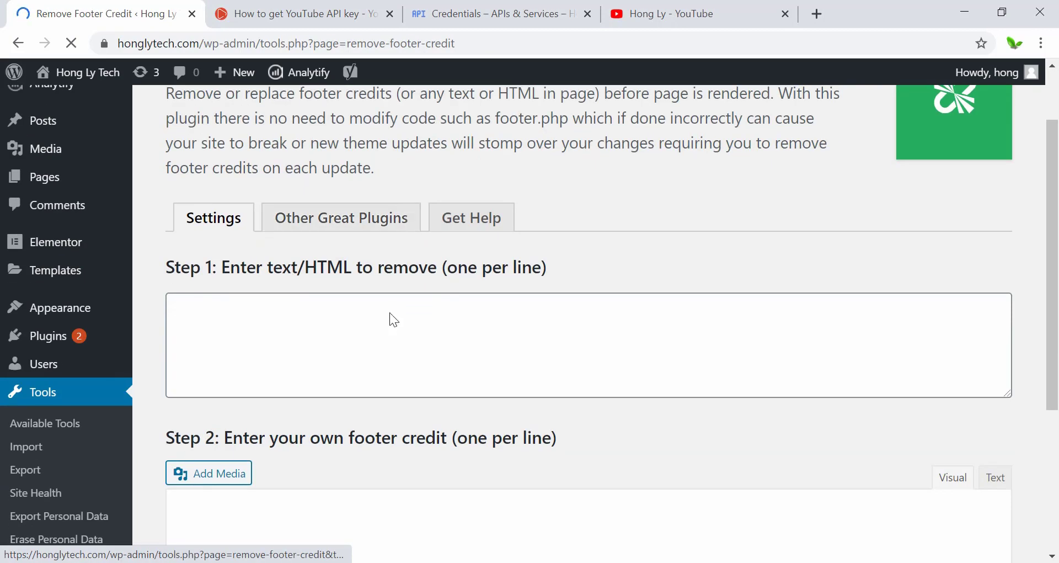
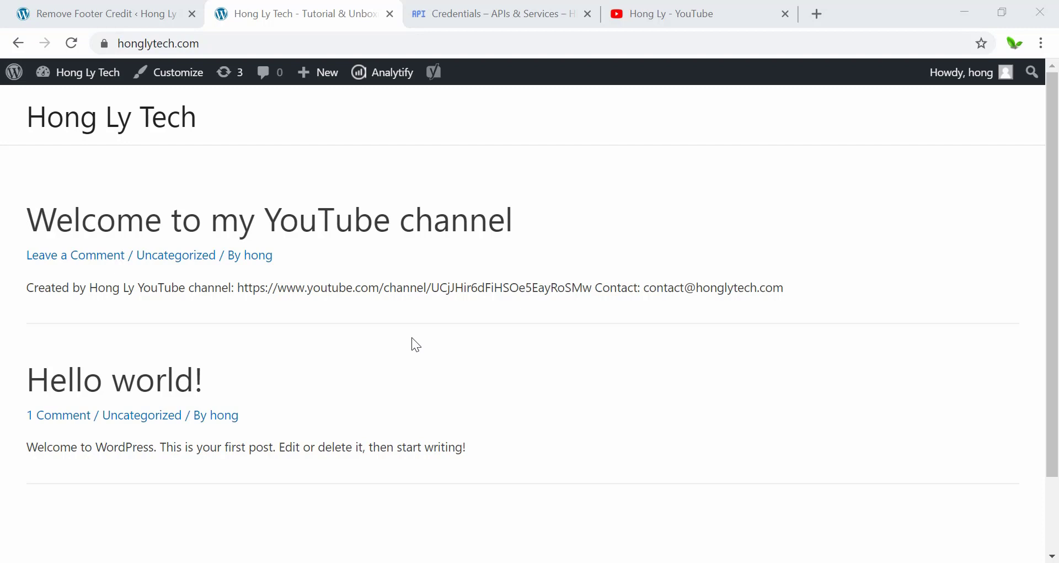
Open the site homepage's source, find "powered" and copy the HTML from "Powered by" through the Astra WordPress Theme link
scroll(412, 338, "down", 3)
right_click(561, 432)
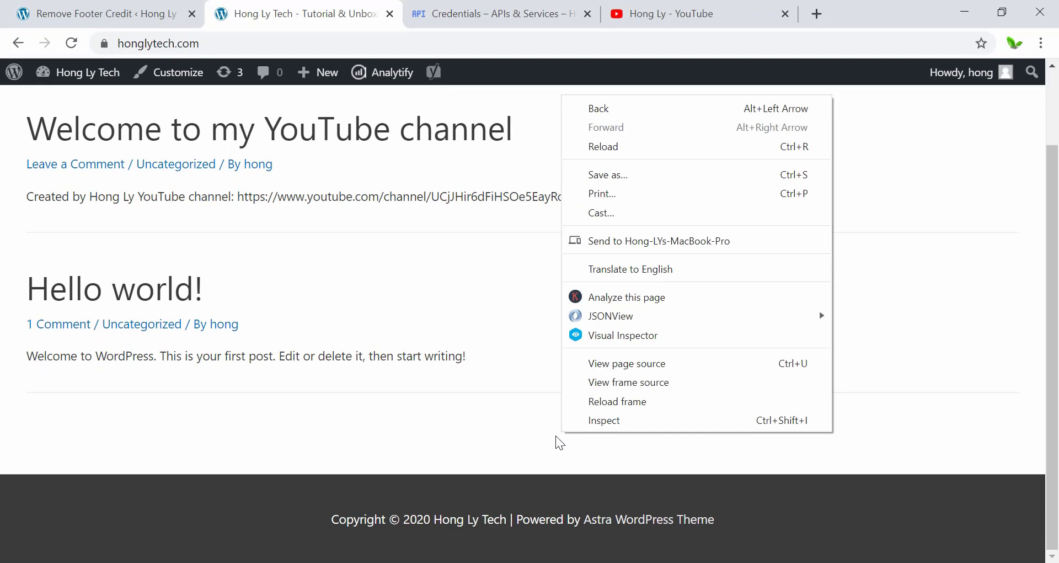
left_click(607, 364)
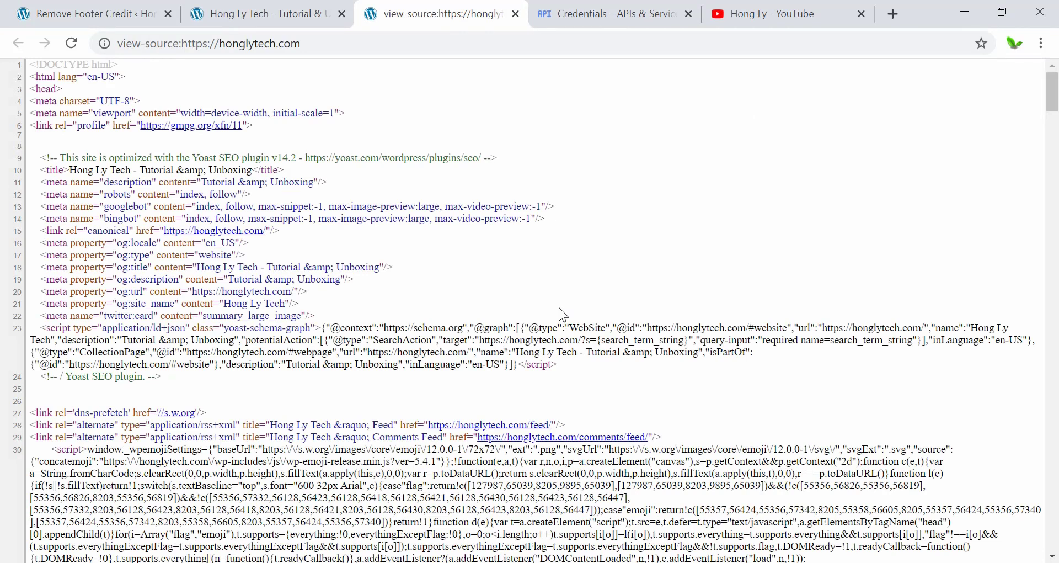
key("ctrl+f")
type("powered")
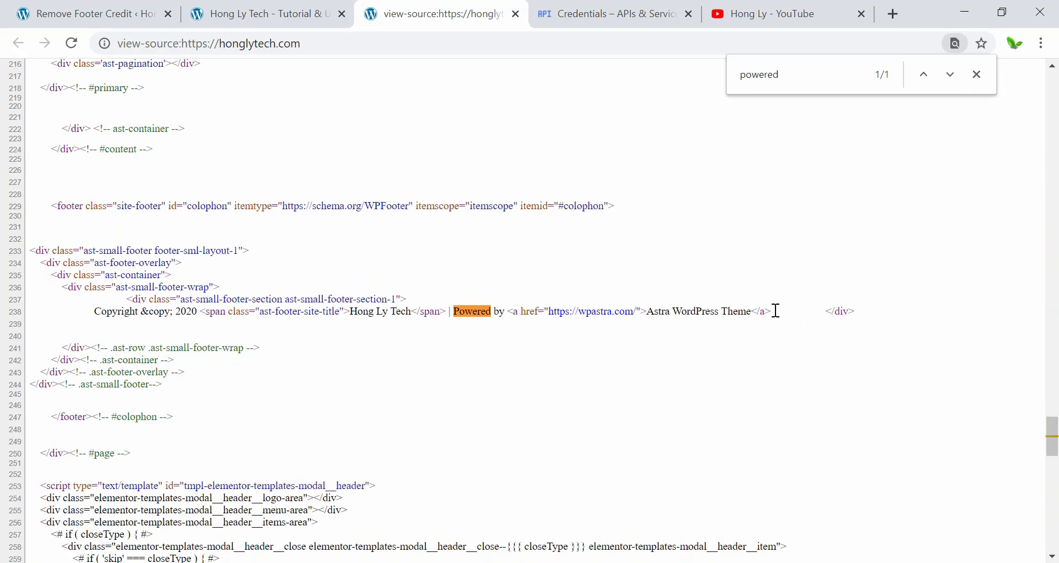
left_click_drag(776, 311, 455, 314)
key("ctrl+c")
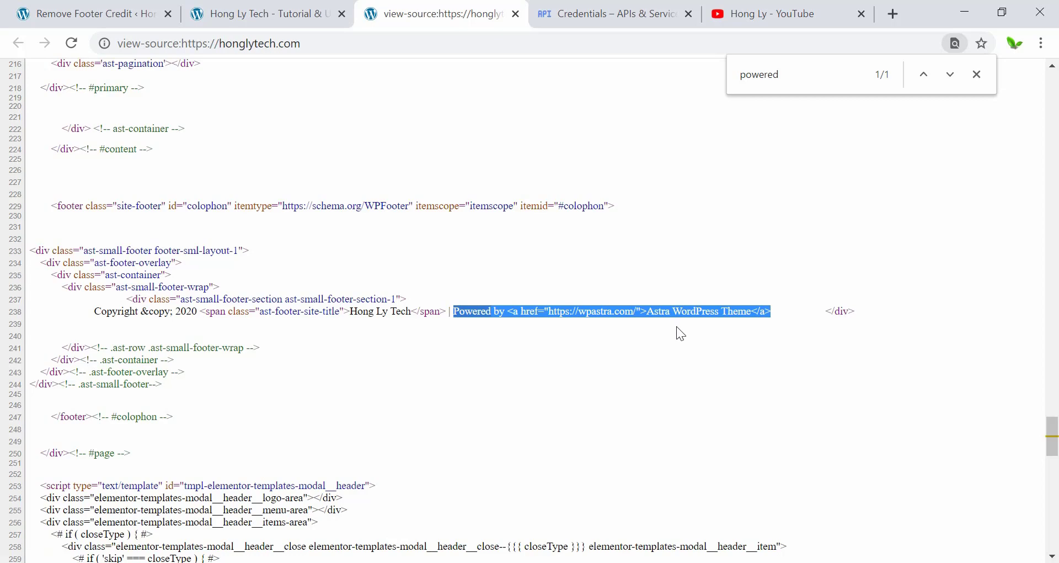
Paste the copied "Powered by" Astra WordPress Theme HTML as the text to remove in Remove Footer Credit
left_click(110, 9)
left_click(222, 230)
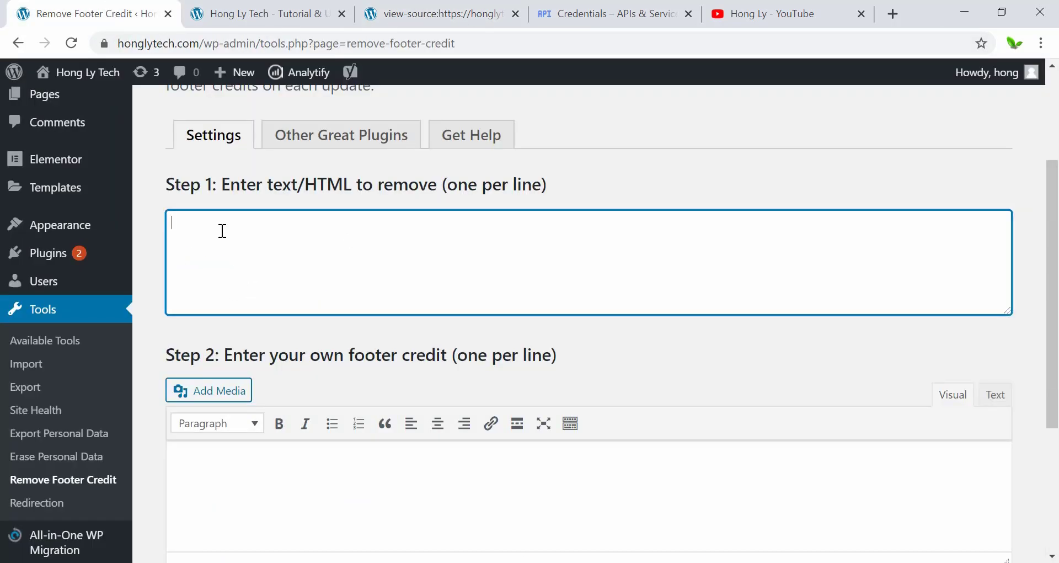
key("ctrl+v")
scroll(485, 312, "down", 1)
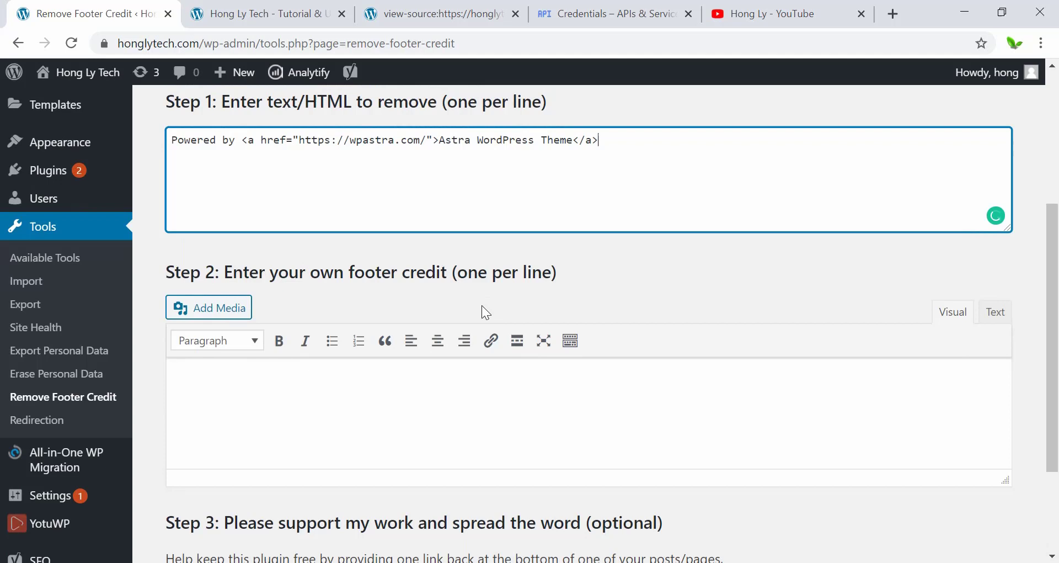
Enter "All right reserved" as the own footer credit and save the plugin settings
left_click(281, 403)
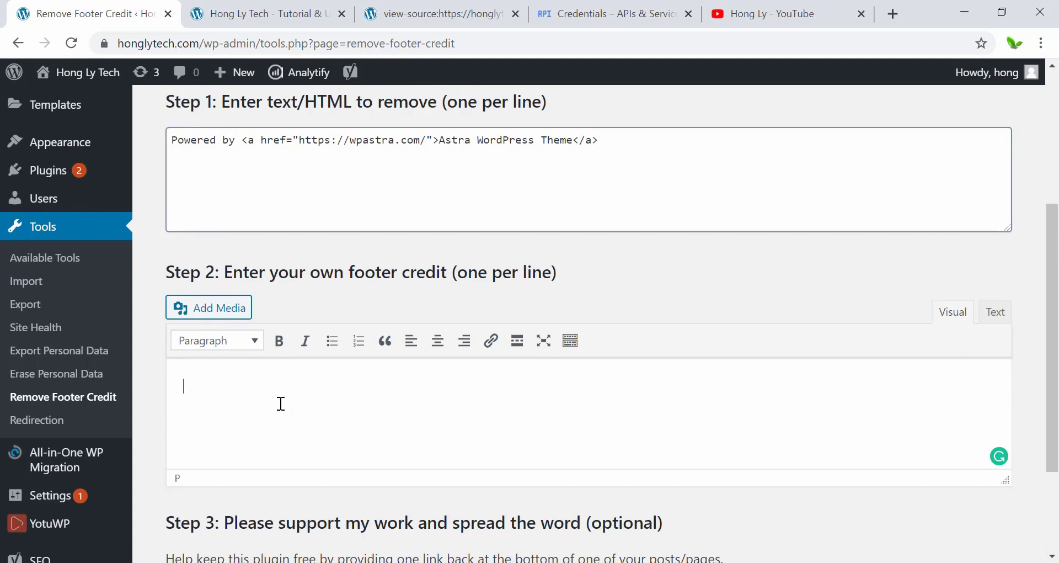
type("Copy")
key("BackSpace")
key("BackSpace")
key("BackSpace")
key("BackSpace")
type("All right reserved")
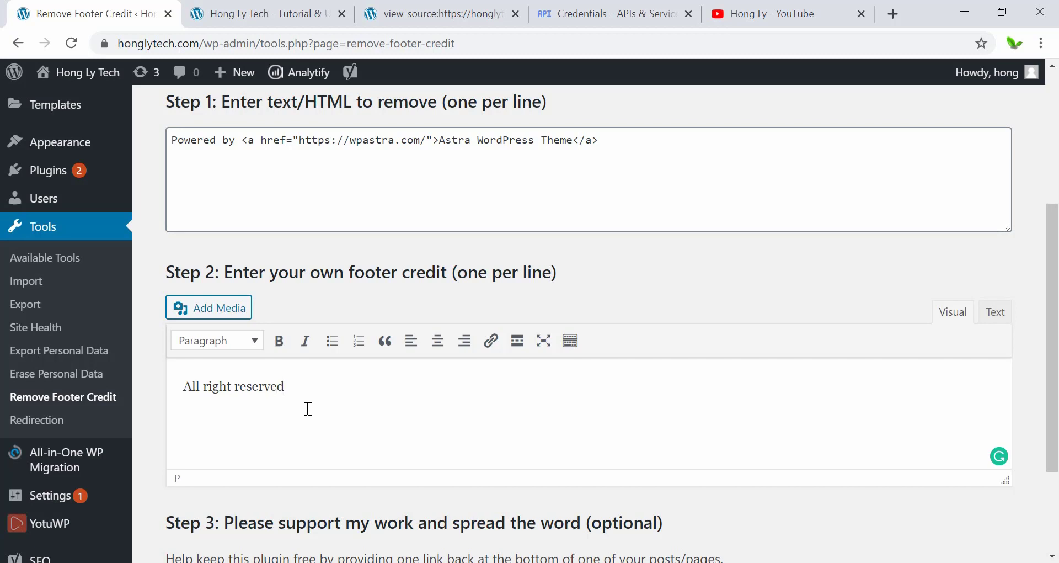
scroll(307, 409, "down", 3)
left_click(178, 502)
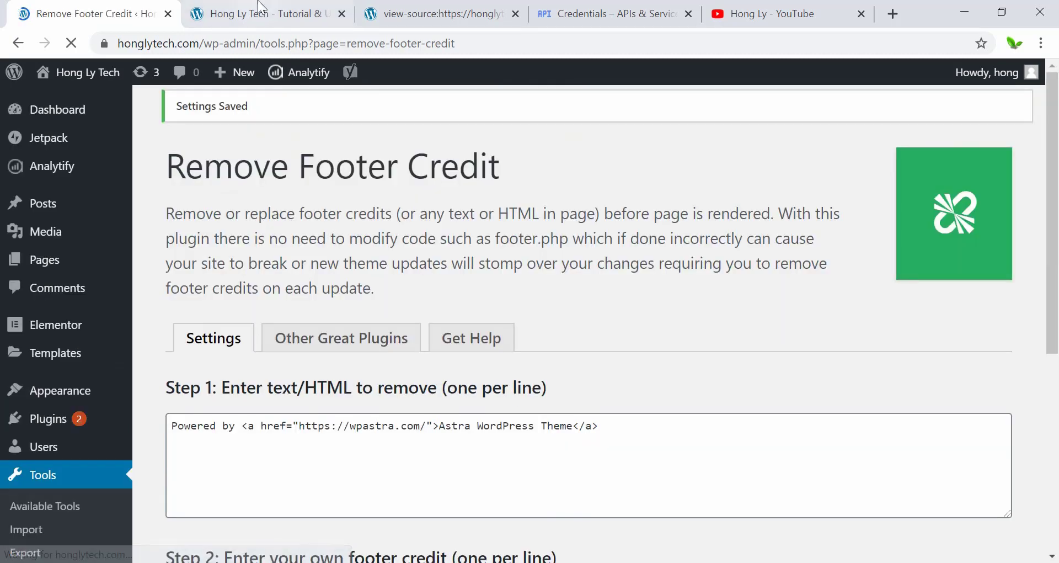
Reload the site's homepage and check the credit text in its footer
left_click(256, 13)
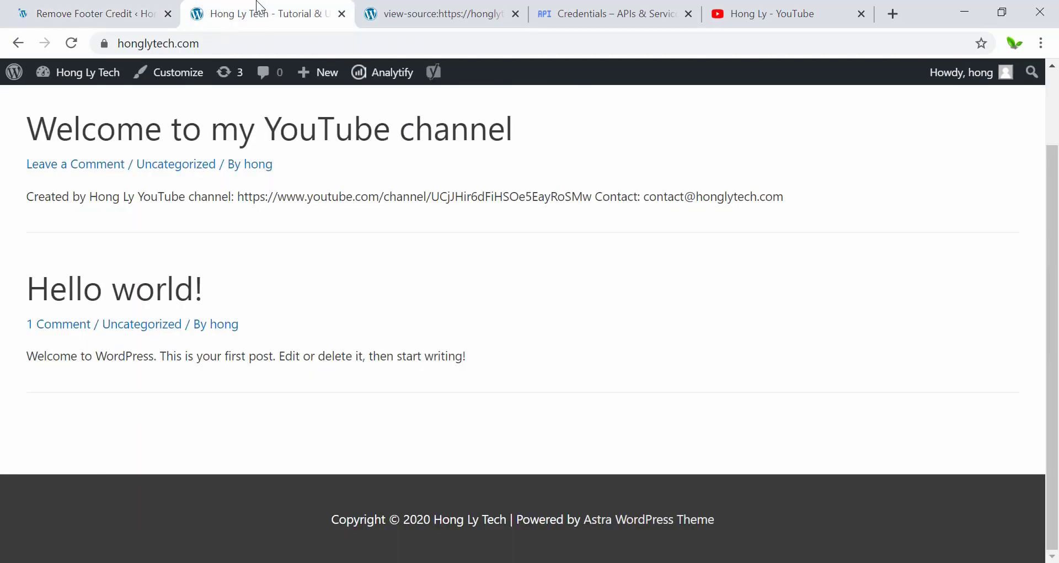
left_click(72, 44)
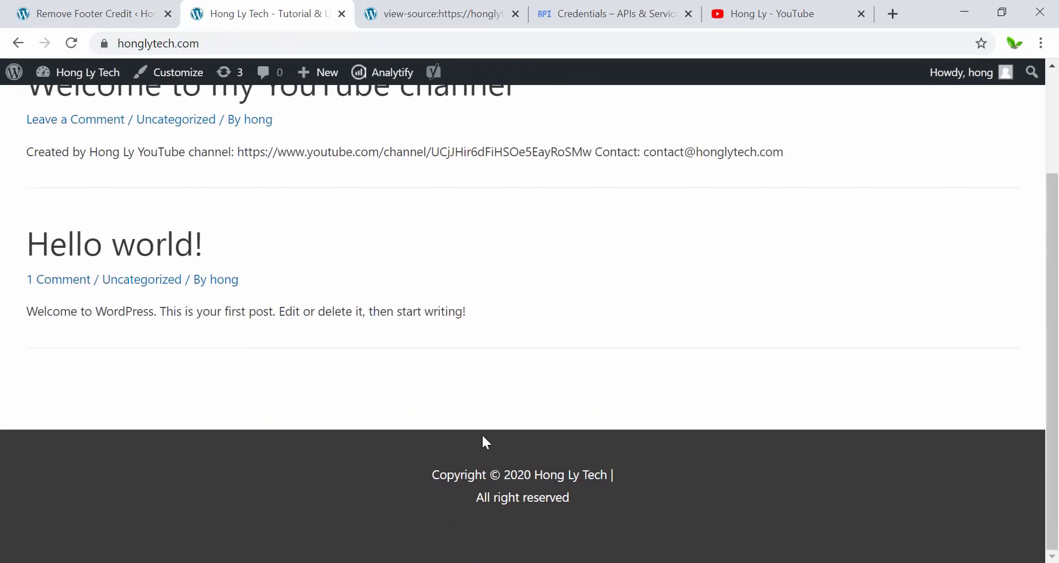
left_click_drag(589, 497, 478, 499)
left_click(608, 515)
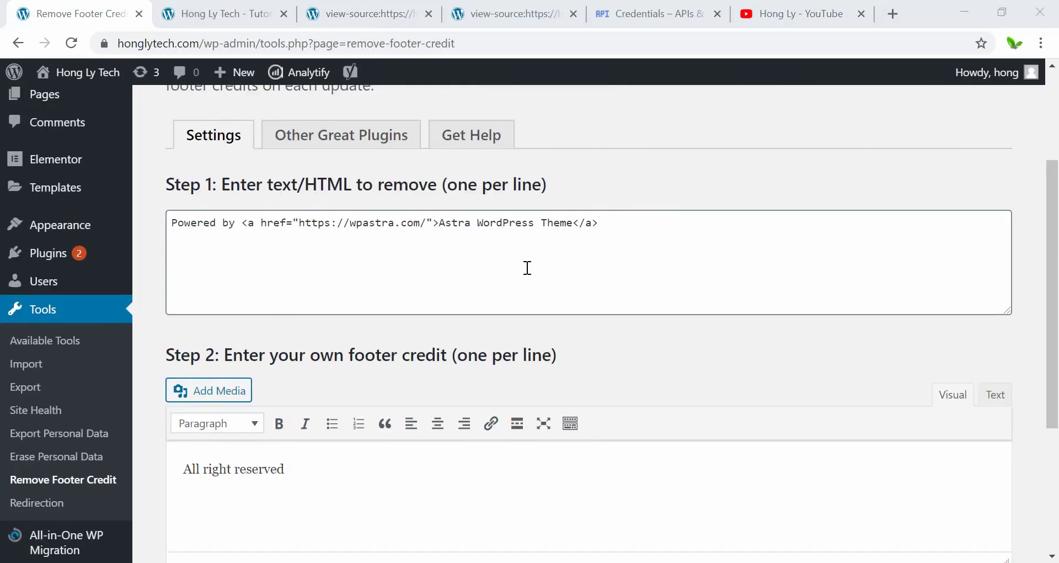
Clear both the text to remove and the own footer credit in Remove Footer Credit, and save the settings
left_click(638, 238)
key("ctrl+a")
key("BackSpace")
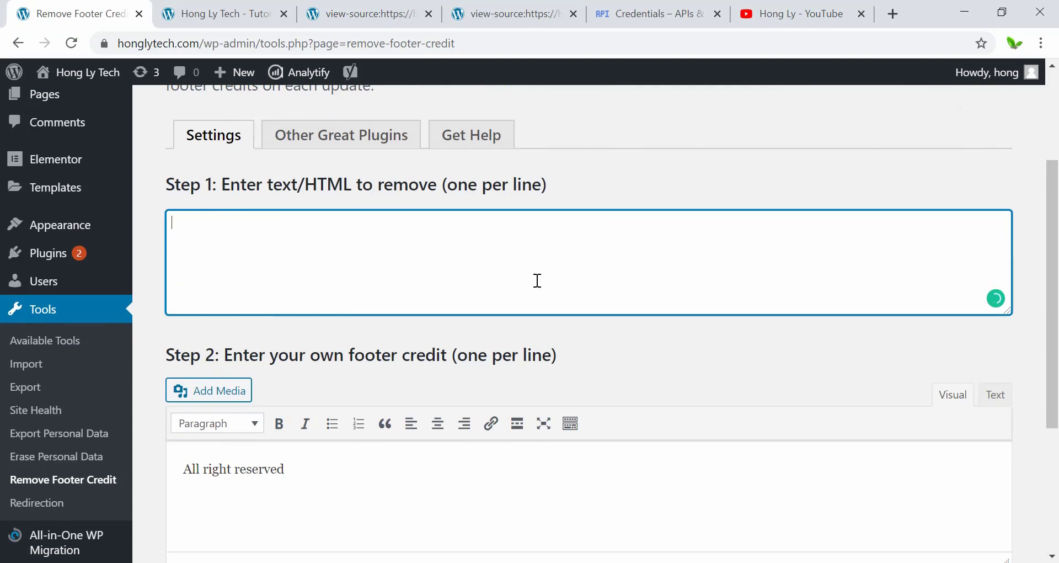
scroll(537, 280, "down", 3)
left_click(310, 307)
key("ctrl+a")
key("BackSpace")
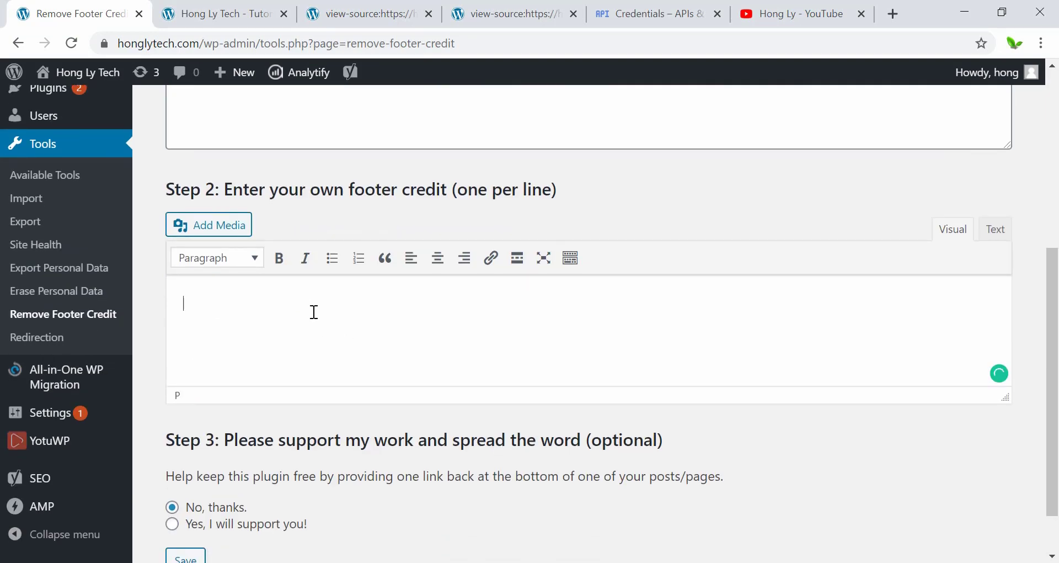
scroll(314, 312, "down", 2)
left_click(180, 507)
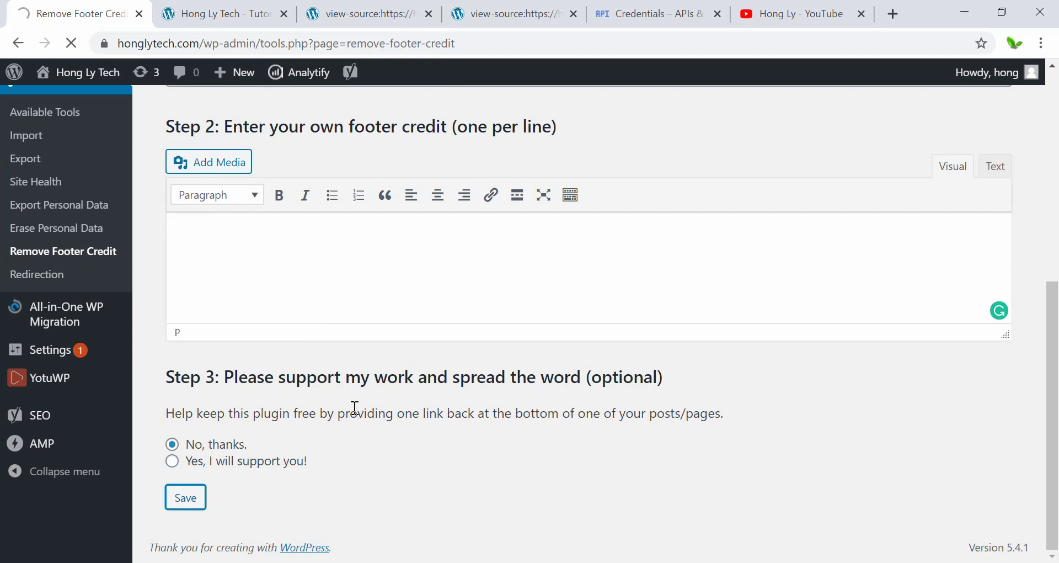
Find "power" in the homepage source and copy the entire footer line from "Copyright" through the Astra WordPress Theme link
key("ctrl+Tab")
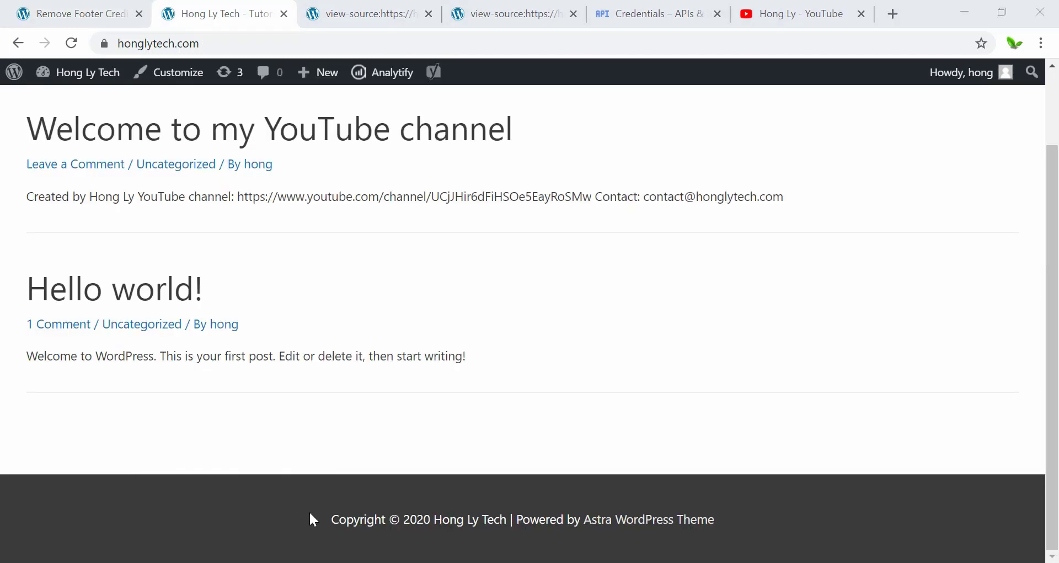
left_click_drag(309, 511, 747, 517)
key("ctrl+Tab")
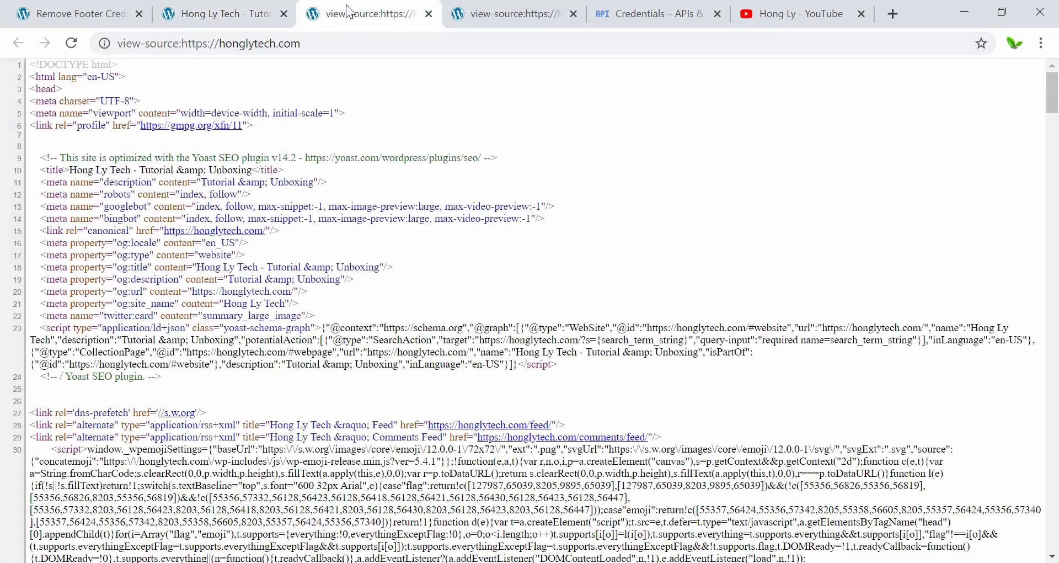
scroll(532, 386, "down", 4)
key("ctrl+f")
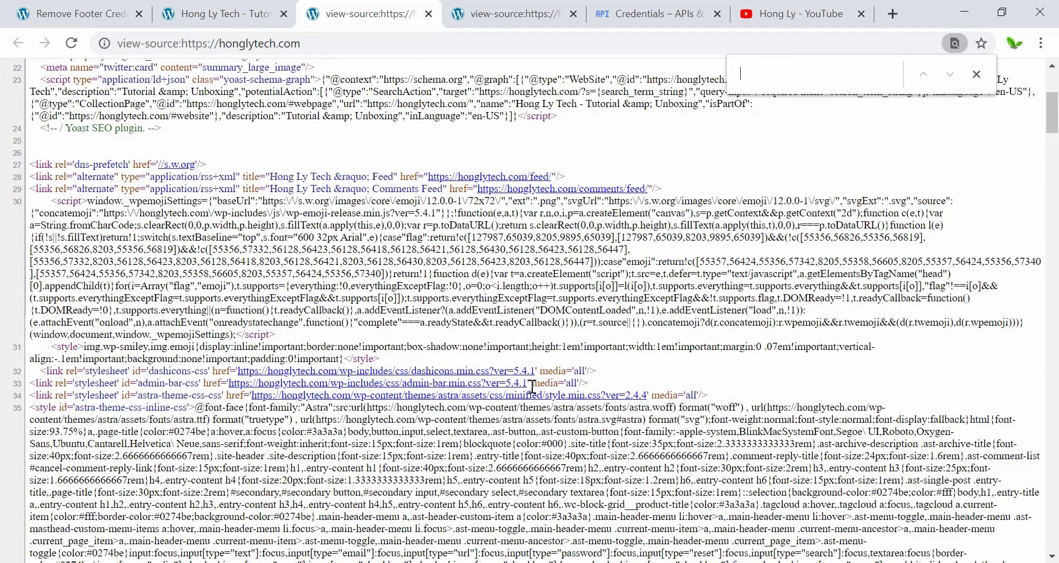
type("power")
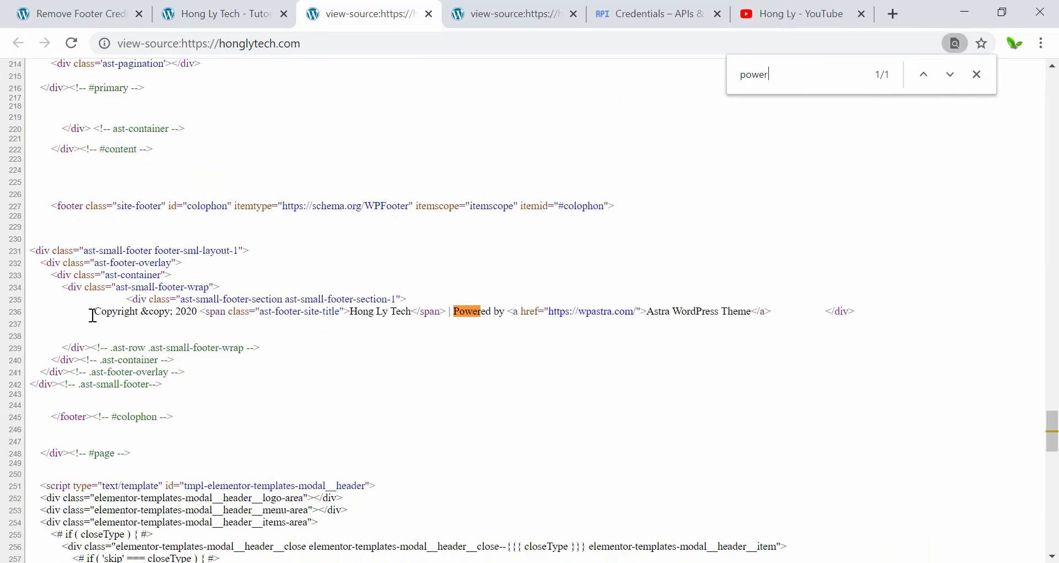
left_click_drag(93, 311, 773, 313)
key("ctrl+c")
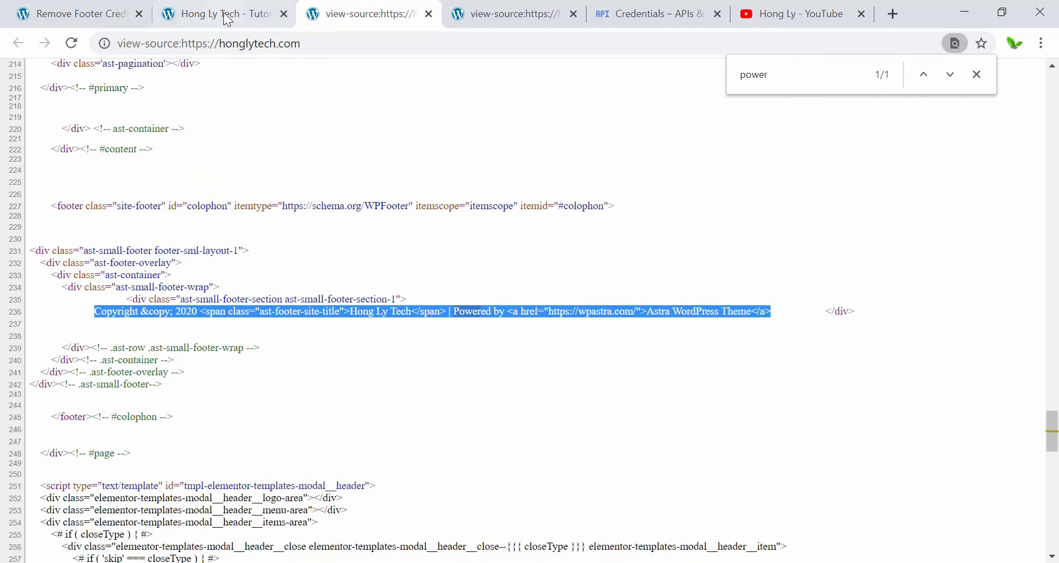
Paste the entire copyright and "Powered by" footer HTML line as the text to remove in Remove Footer Credit
left_click(80, 14)
left_click(236, 382)
key("ctrl+v")
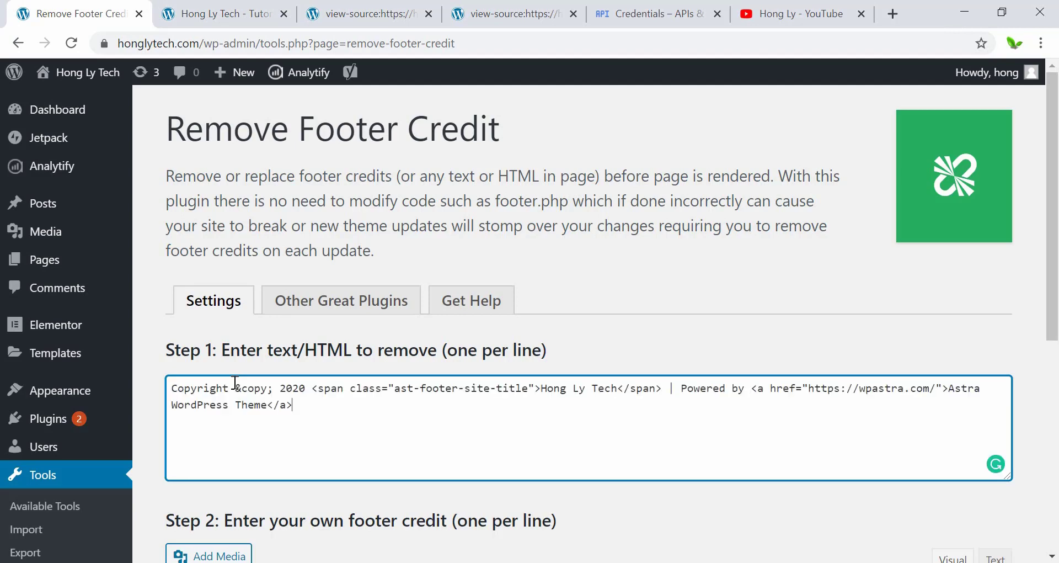
scroll(518, 335, "down", 5)
scroll(514, 336, "up", 1)
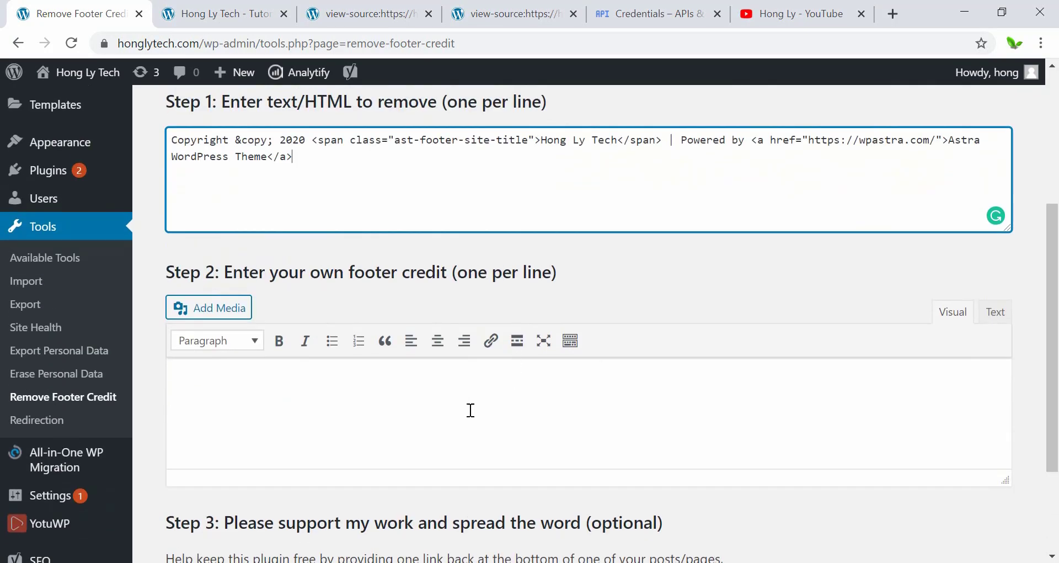
Copy "Copyright © 2020 Hong Ly Tech |" from the homepage footer into the plugin's own footer credit
left_click(339, 400)
key("ctrl+Tab")
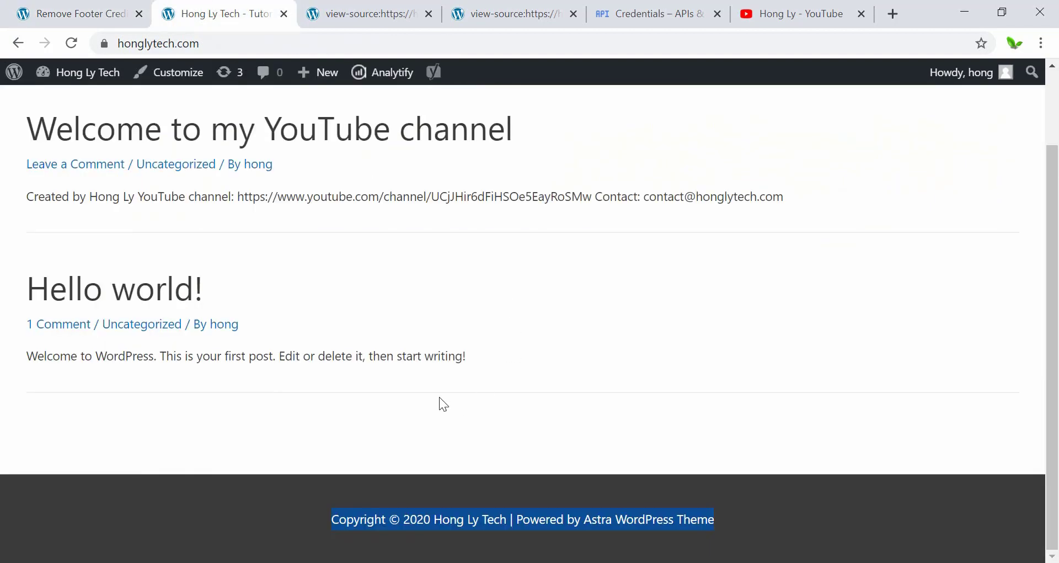
left_click_drag(329, 519, 514, 521)
key("ctrl+c")
key("ctrl+shift+Tab")
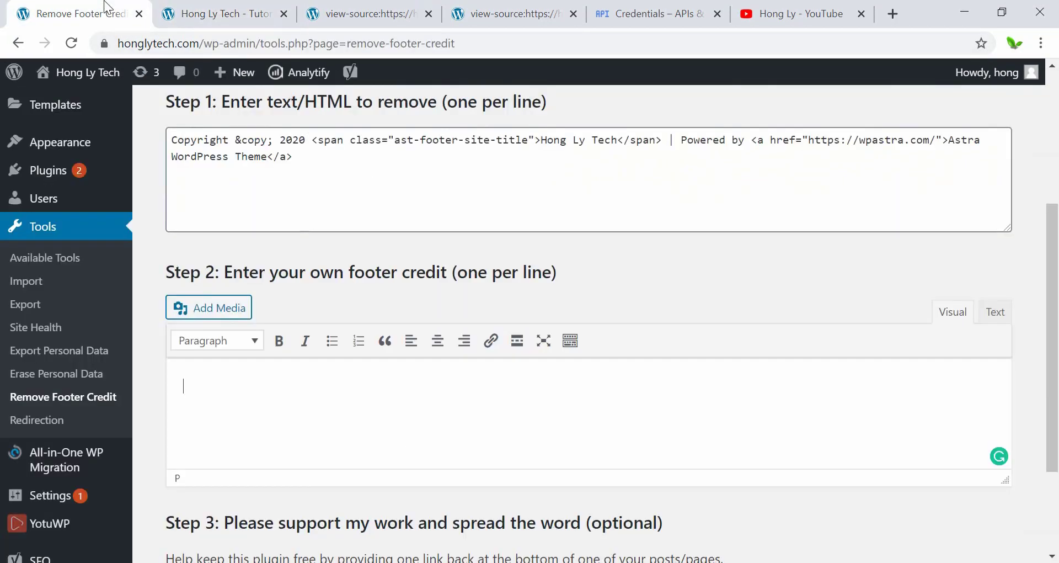
key("ctrl+v")
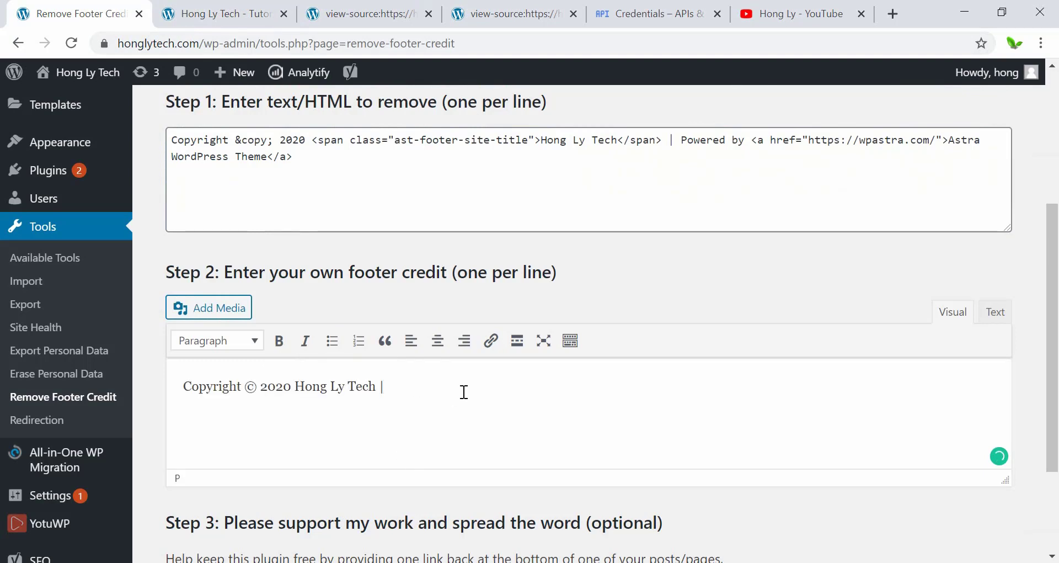
Append "All Right Reserved" to the own footer credit in Remove Footer Credit and save the settings
type("All")
key("BackSpace")
key("BackSpace")
key("BackSpace")
type("All")
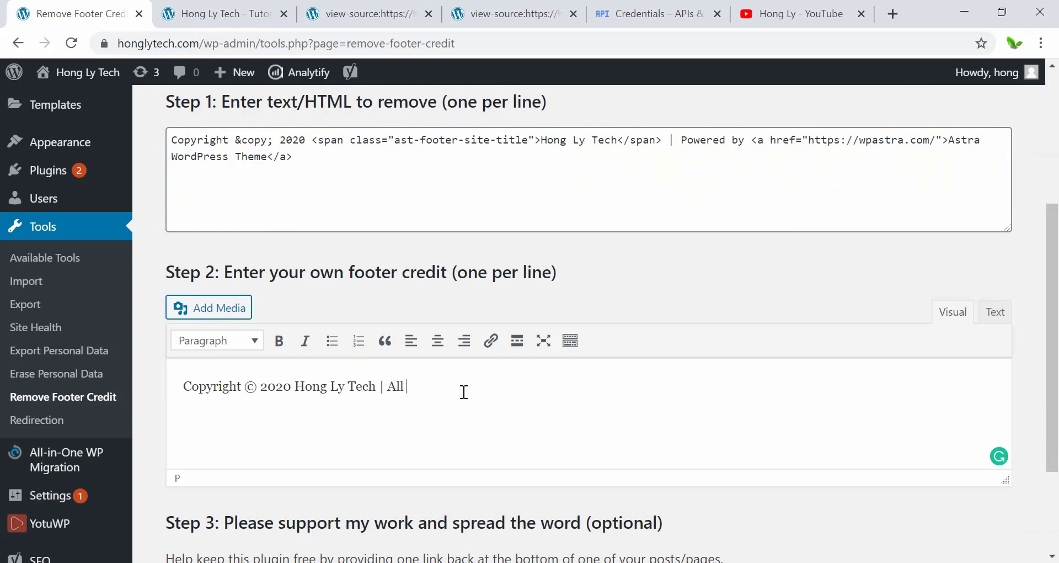
type(" Right Reserved")
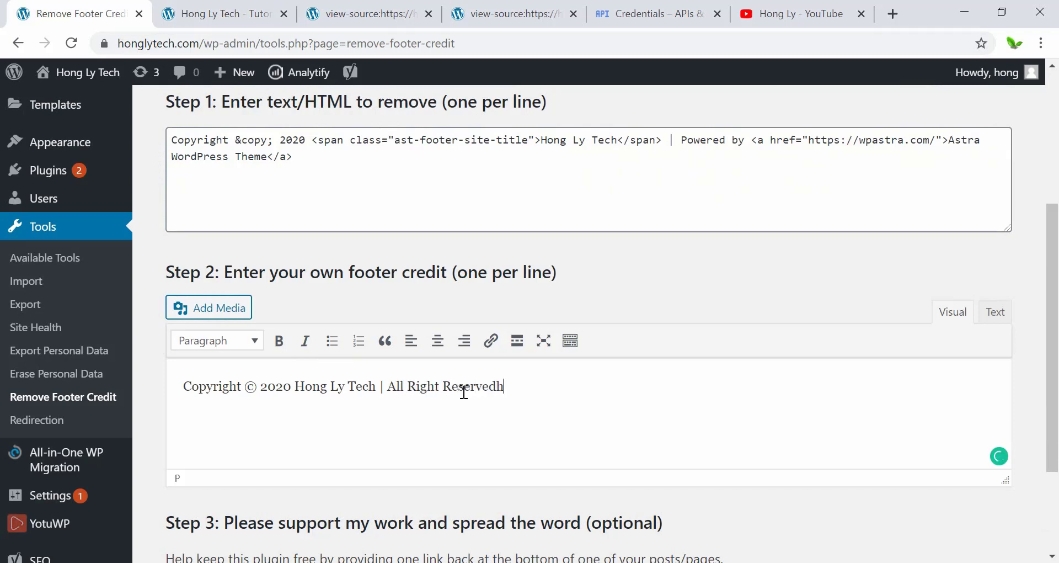
scroll(507, 401, "down", 1)
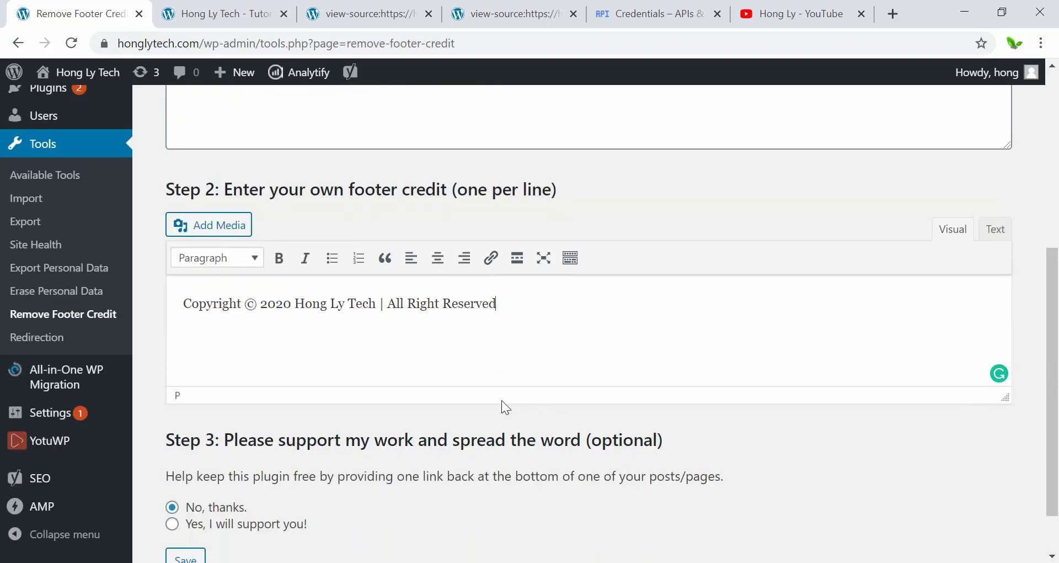
scroll(359, 398, "down", 1)
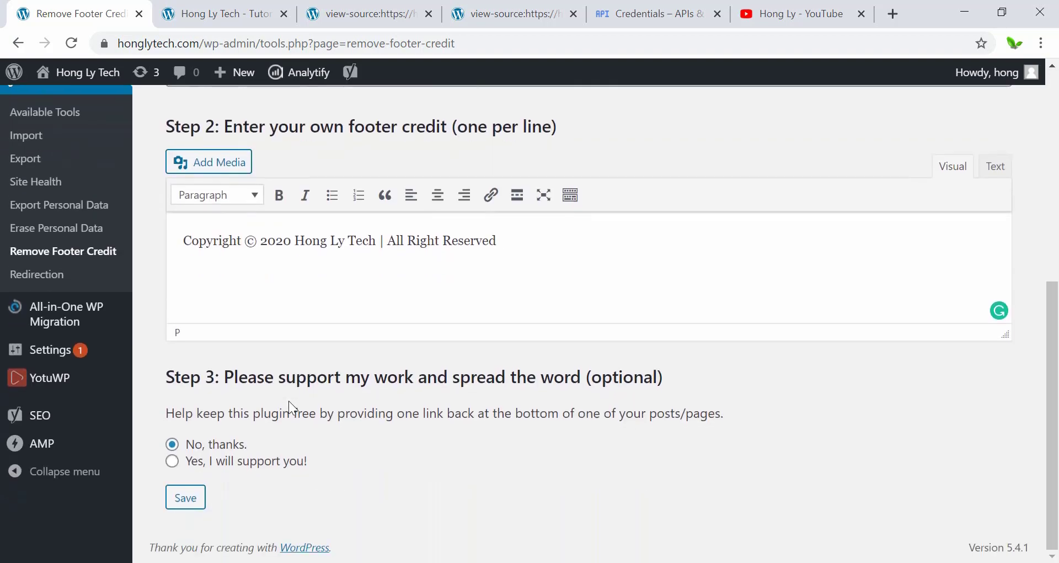
left_click(185, 500)
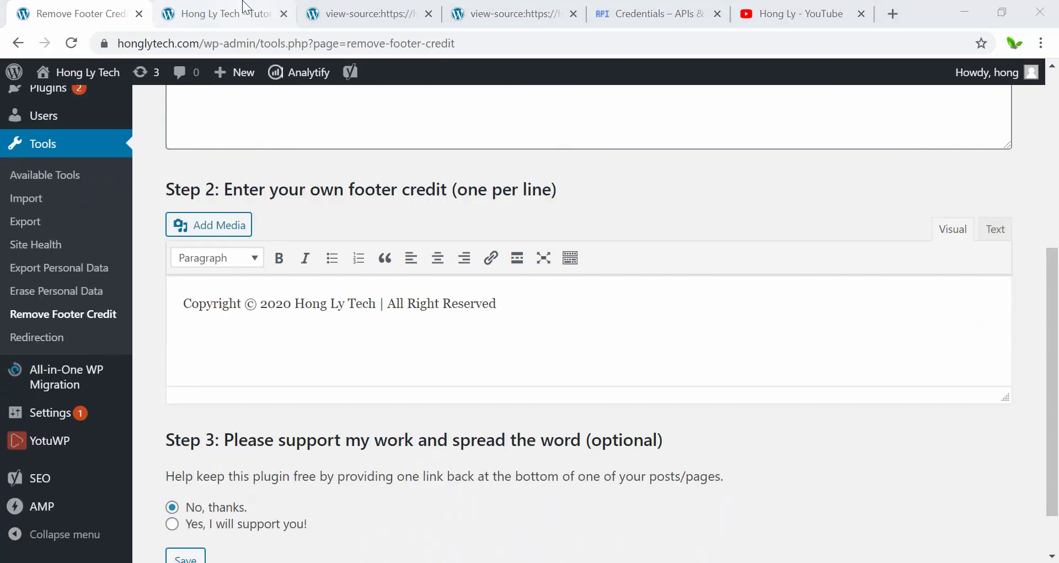
Reload the site's homepage and check the replaced copyright line in the footer
left_click(226, 2)
left_click(72, 49)
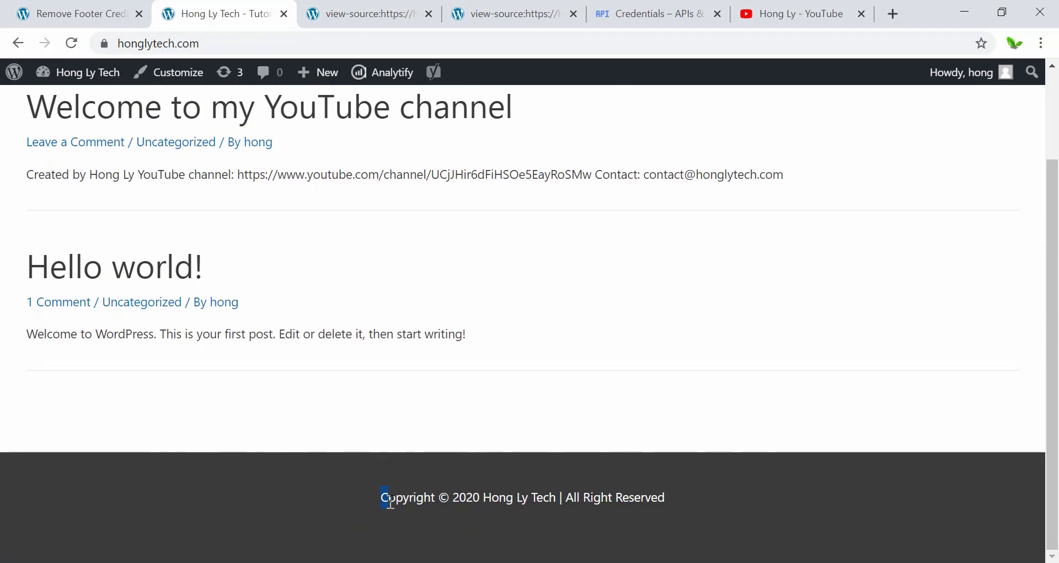
left_click_drag(390, 501, 726, 502)
left_click(720, 500)
Show the own footer credit as HTML and delete the opening and closing span tags around the site name
left_click(77, 14)
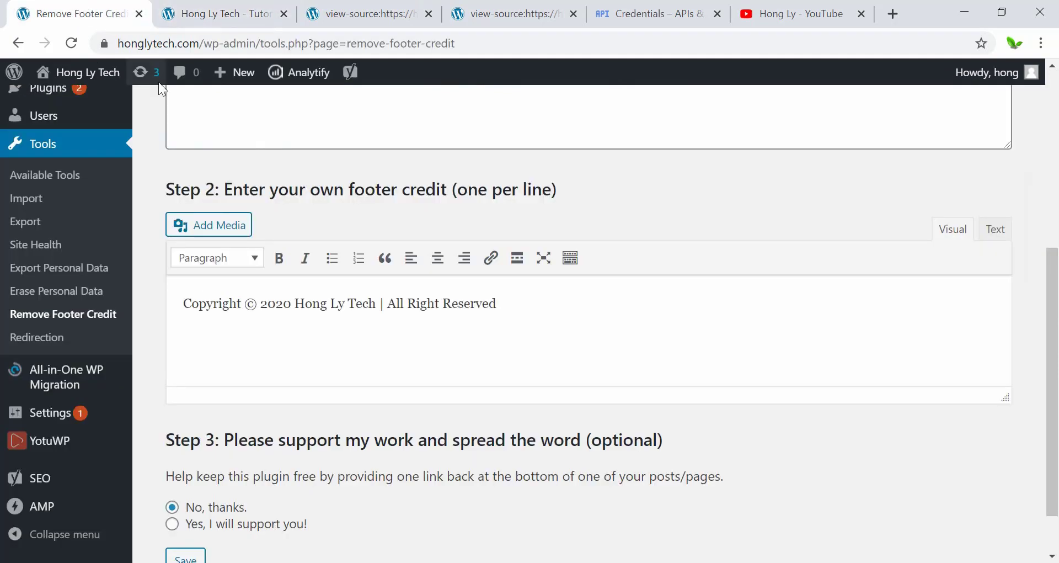
scroll(842, 439, "down", 1)
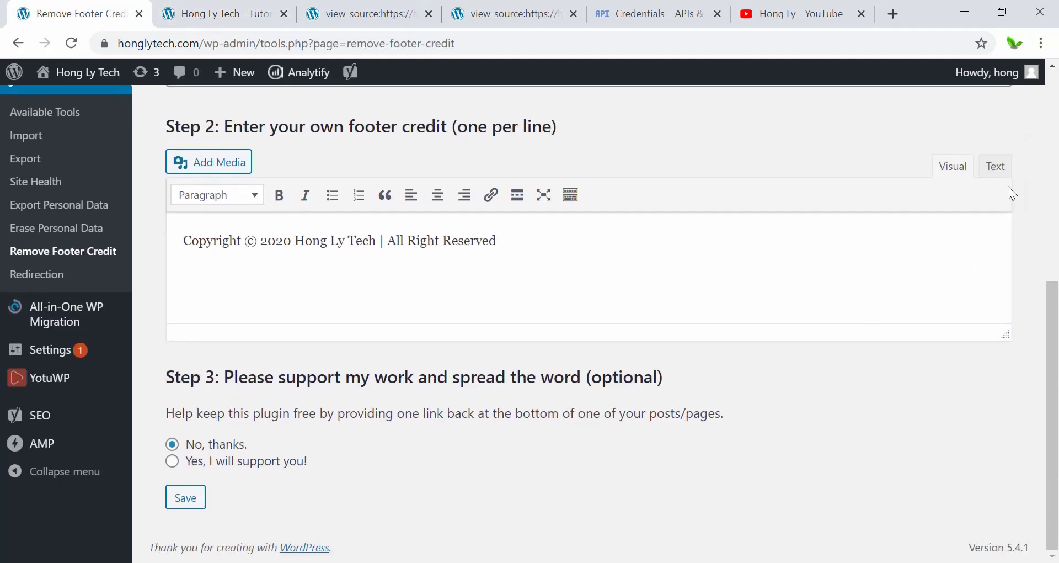
left_click(995, 170)
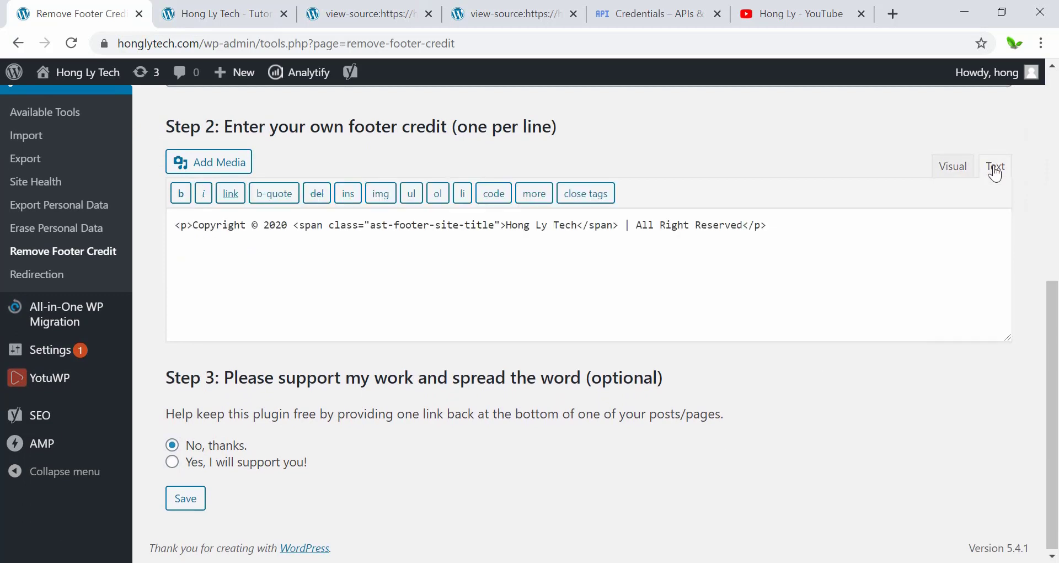
scroll(440, 308, "up", 3)
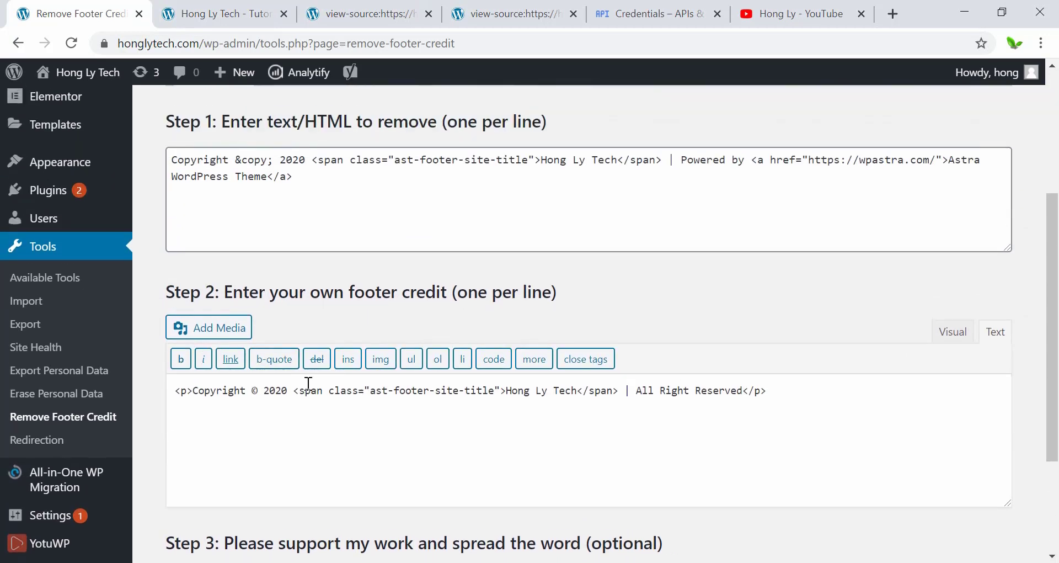
left_click_drag(293, 390, 507, 390)
key("BackSpace")
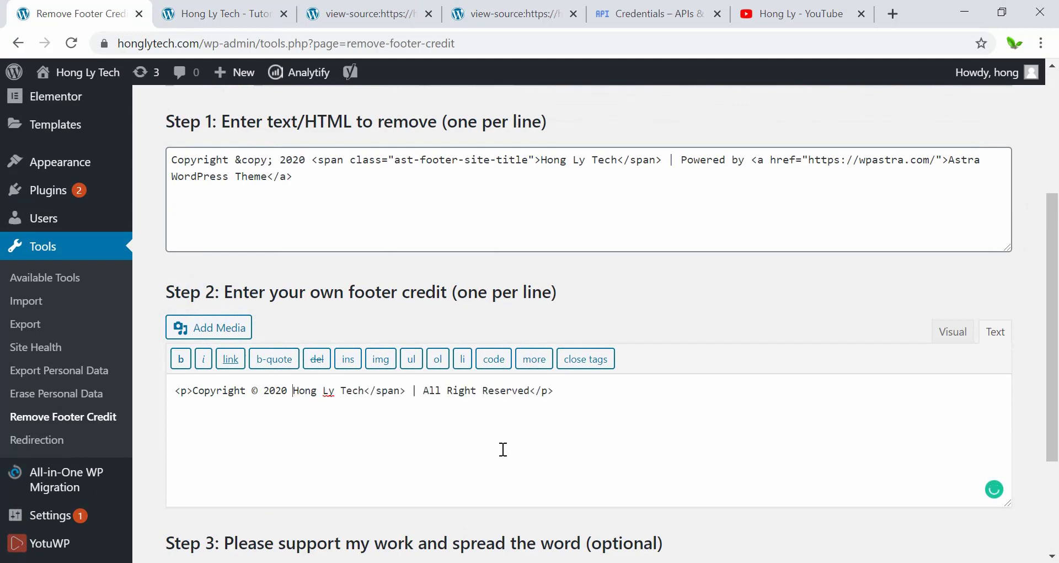
left_click(408, 390)
key("BackSpace")
key("BackSpace")
key("BackSpace")
key("BackSpace")
key("BackSpace")
key("BackSpace")
key("BackSpace")
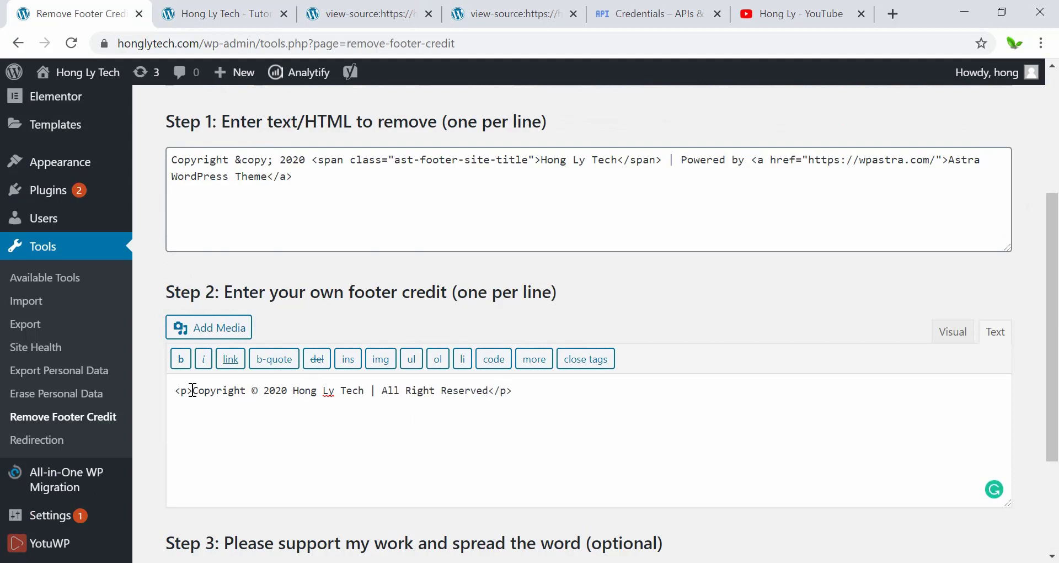
Delete the opening and closing paragraph tags from the own footer credit and save the settings
left_click_drag(192, 390, 173, 390)
key("BackSpace")
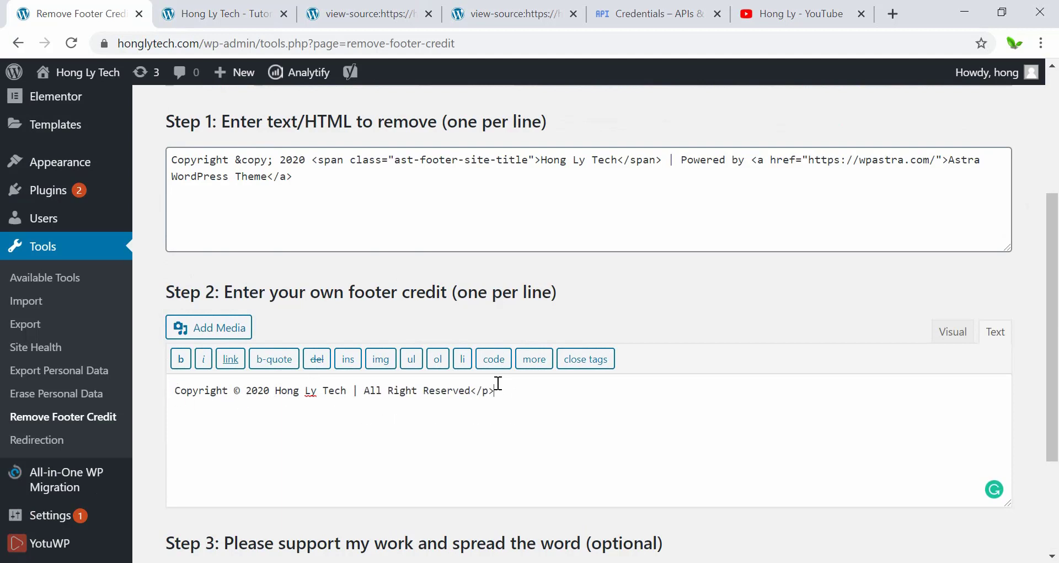
left_click(498, 383)
key("BackSpace")
key("BackSpace")
key("BackSpace")
scroll(501, 391, "down", 1)
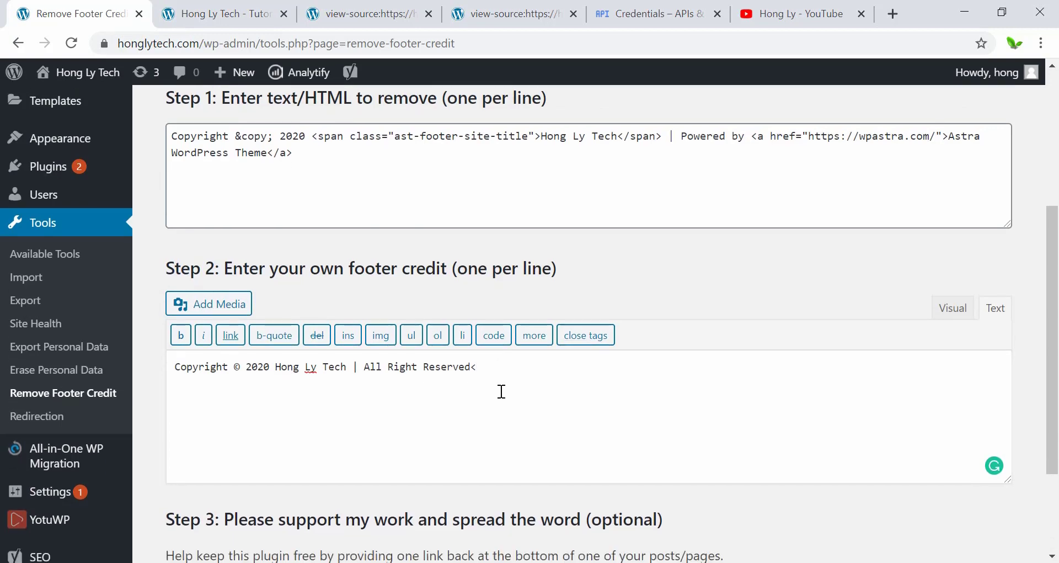
scroll(501, 391, "down", 3)
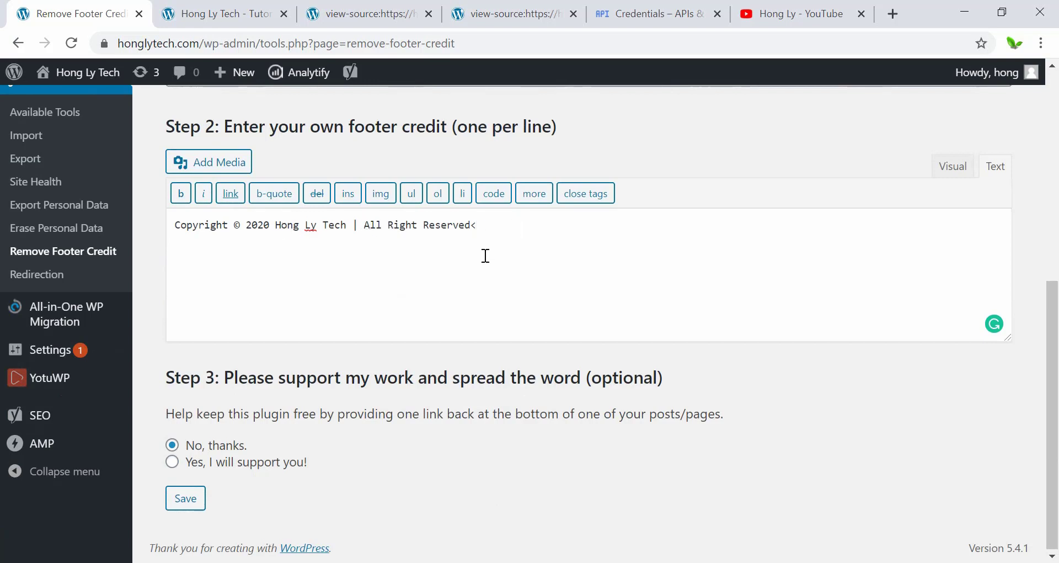
key("BackSpace")
left_click(182, 502)
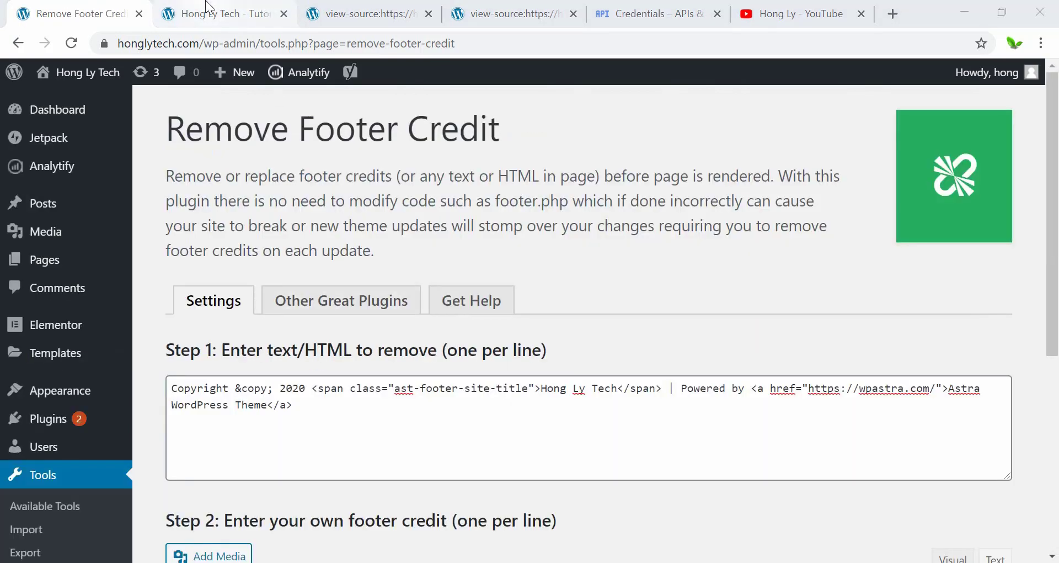
Reload the homepage and check that its footer credit matches the cleaned-up text
left_click(221, 14)
left_click(71, 43)
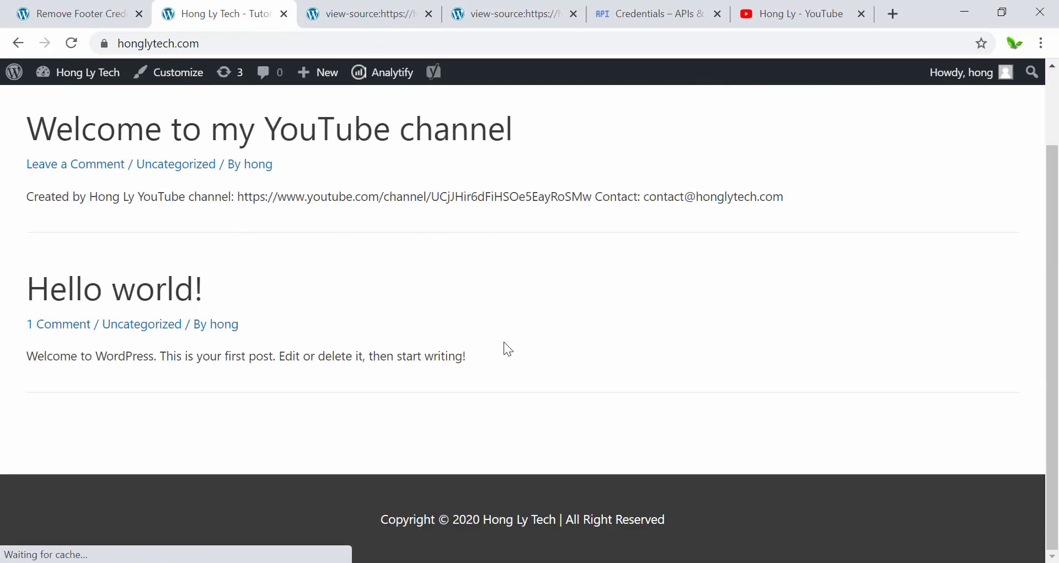
left_click_drag(366, 523, 645, 544)
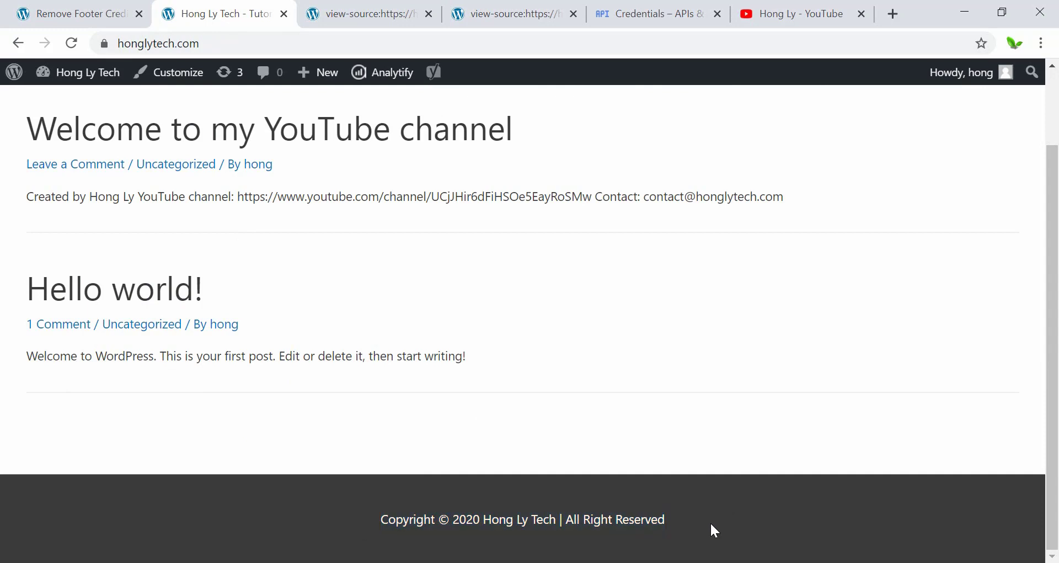
scroll(546, 425, "up", 2)
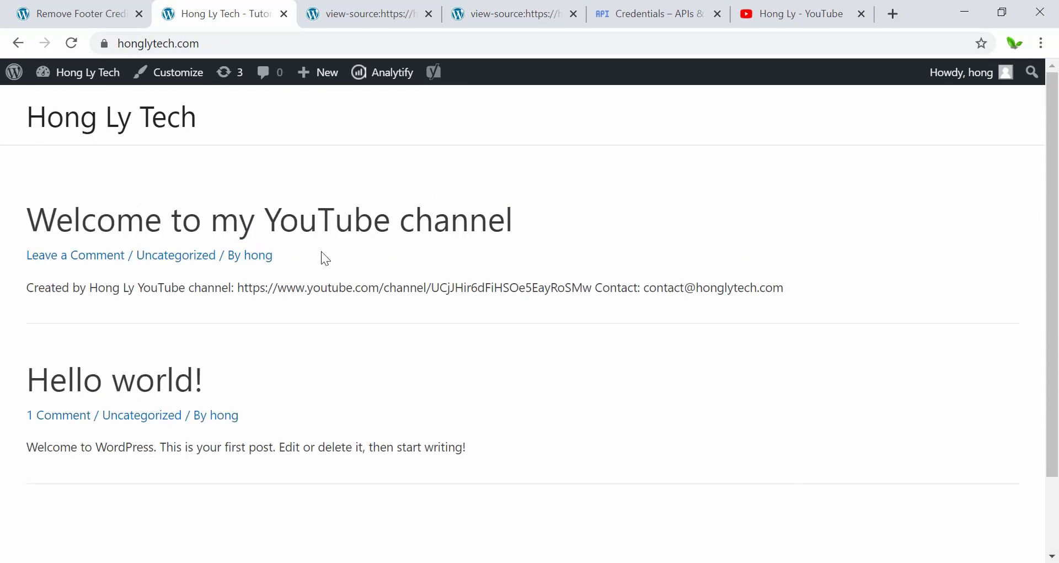
Open the homepage settings in the theme Customizer and make the homepage display a static page
left_click(83, 14)
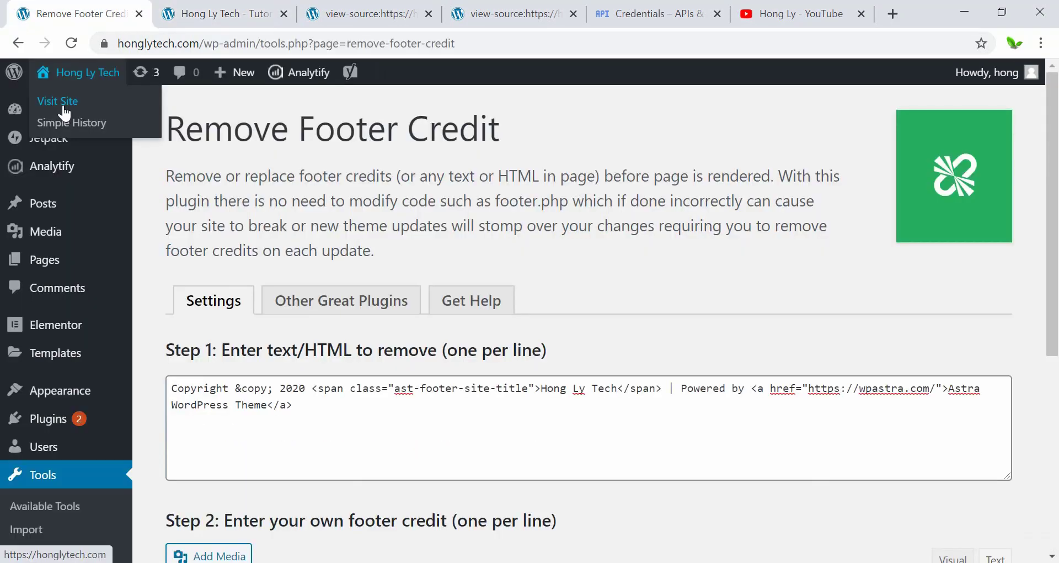
left_click(213, 8)
left_click(175, 73)
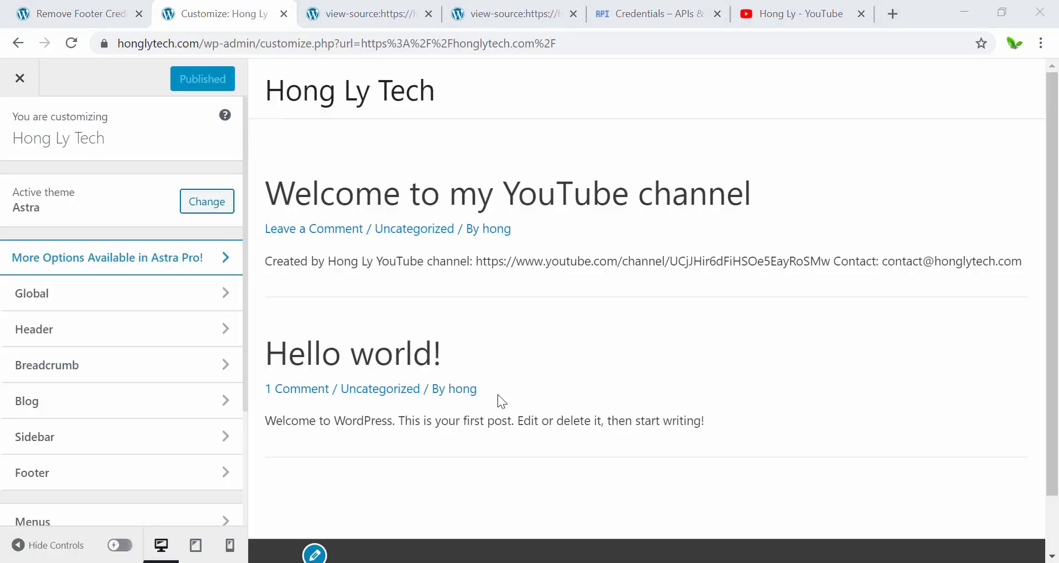
scroll(172, 382, "down", 3)
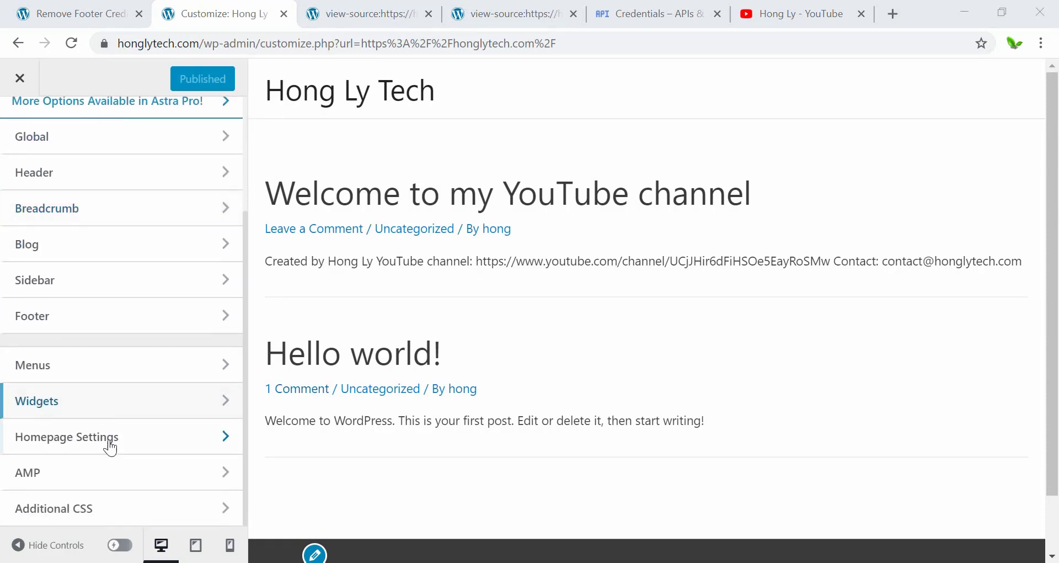
left_click(85, 441)
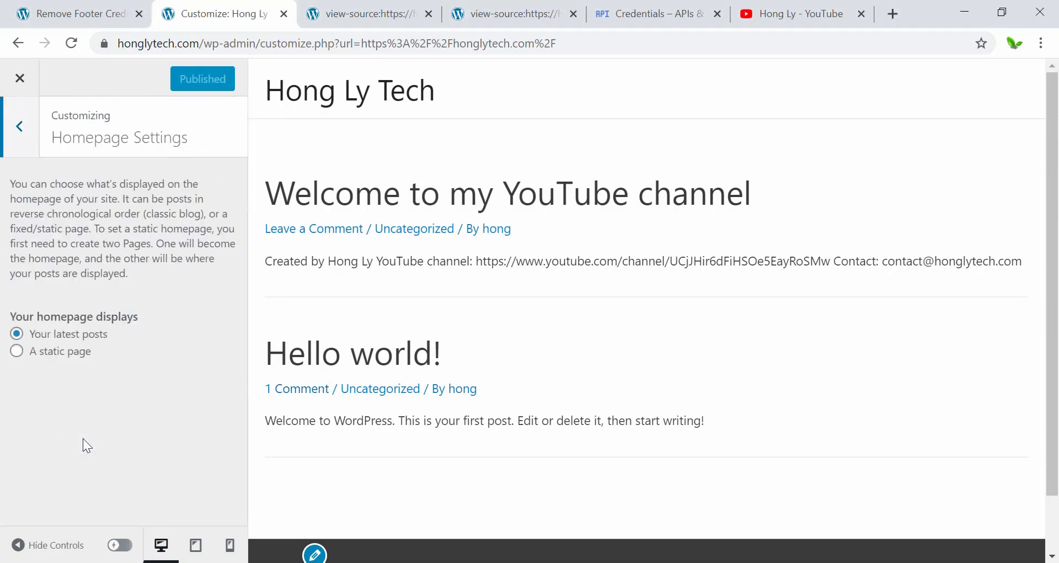
left_click(16, 352)
Choose the page "#26 (no title)" as the static homepage, publish the change and close the Customizer
scroll(113, 333, "down", 1)
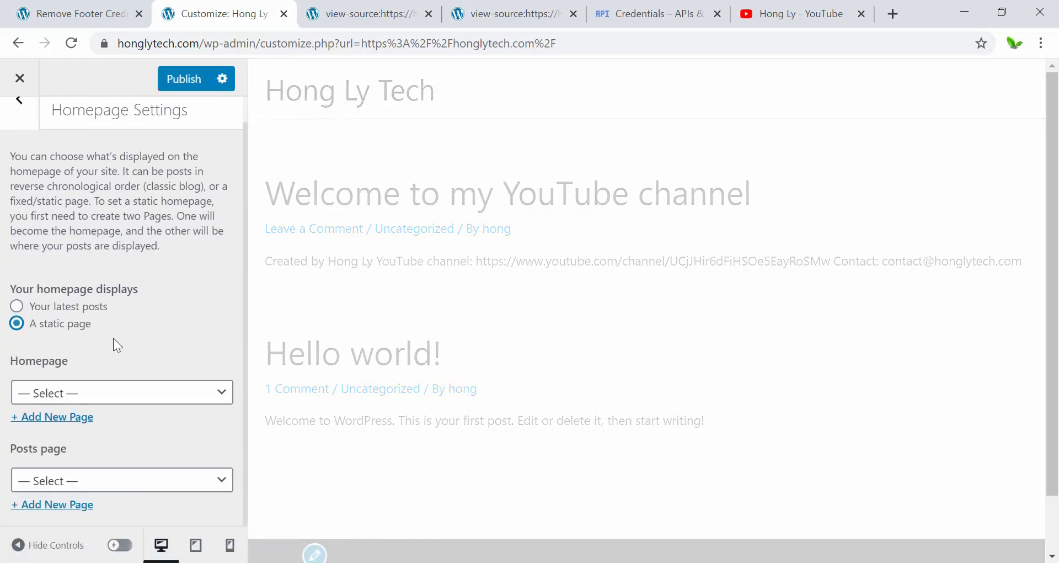
left_click(159, 391)
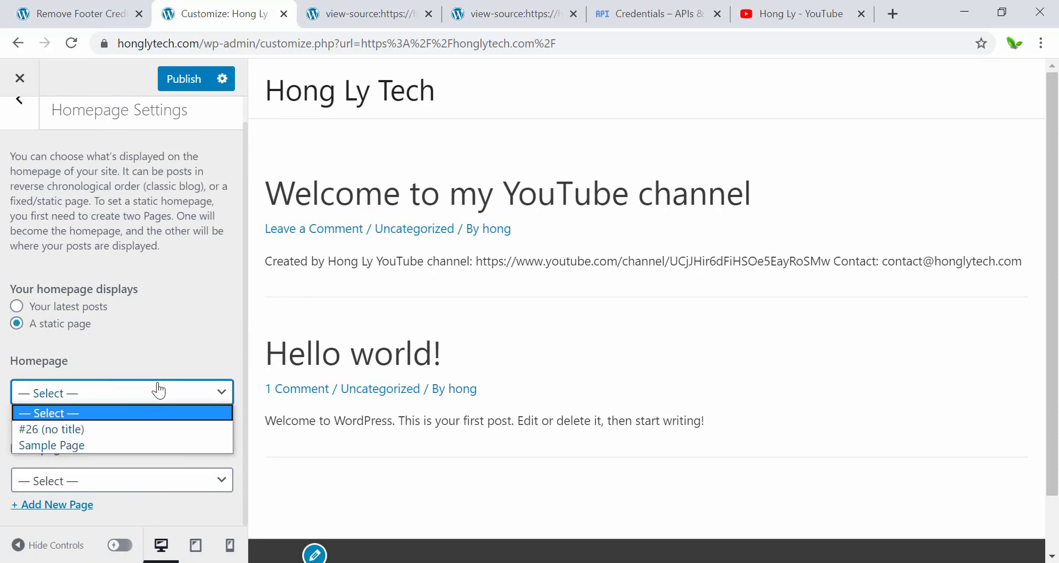
left_click(52, 428)
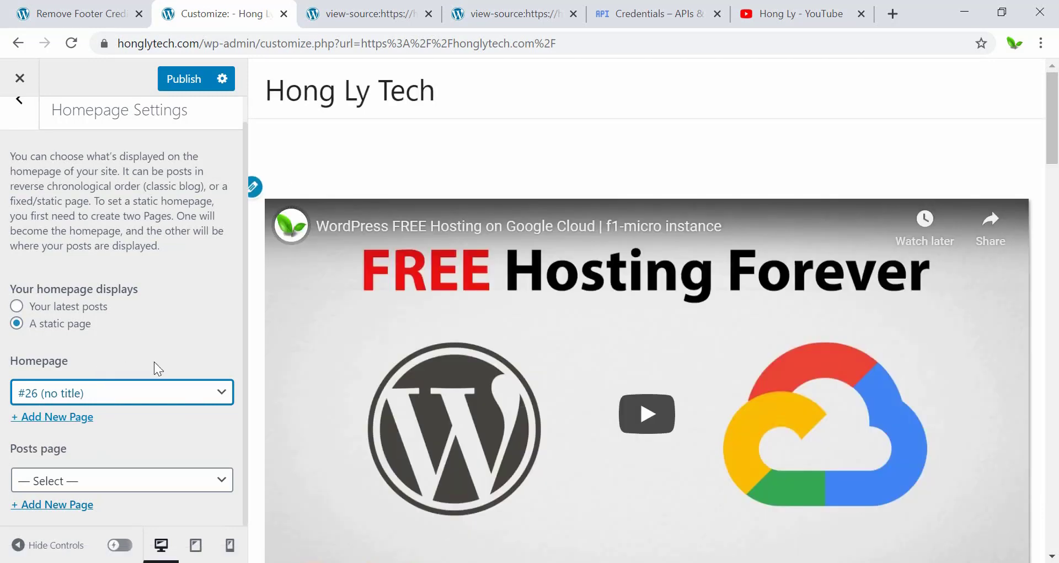
left_click(175, 88)
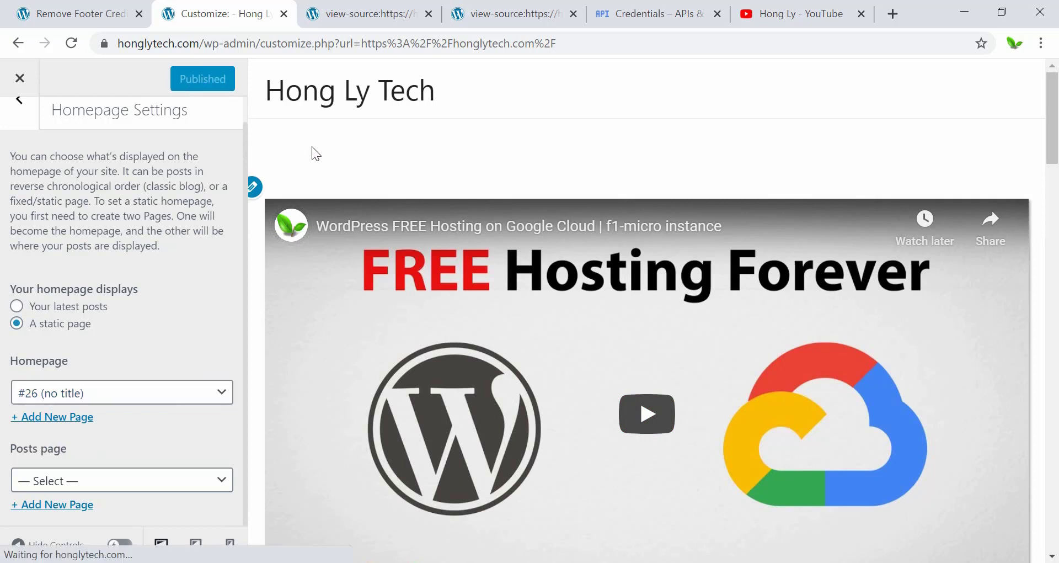
left_click(5, 86)
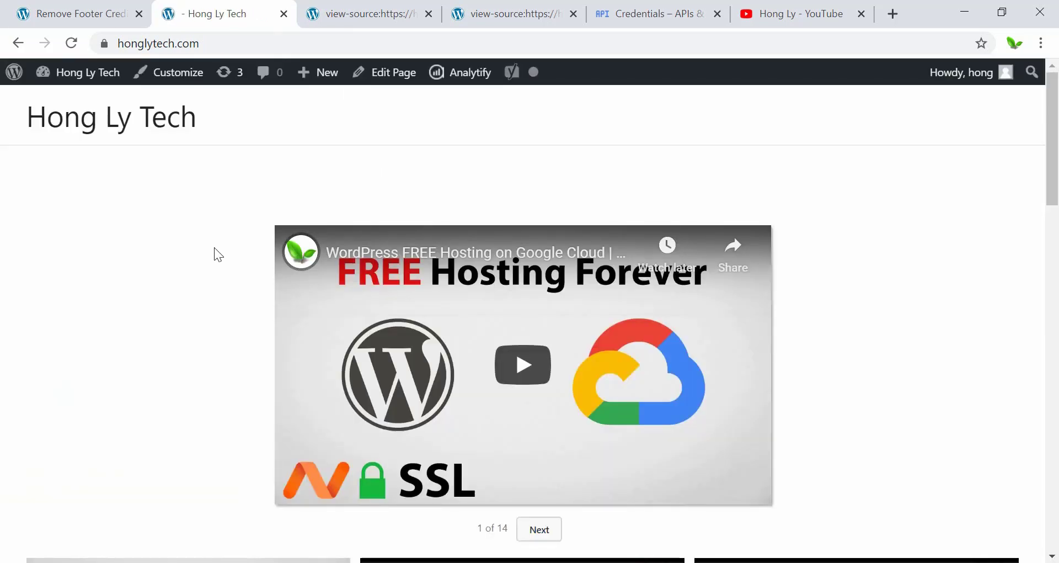
Load the homepage from the site title and review the YouTube gallery down to the footer
left_click(101, 123)
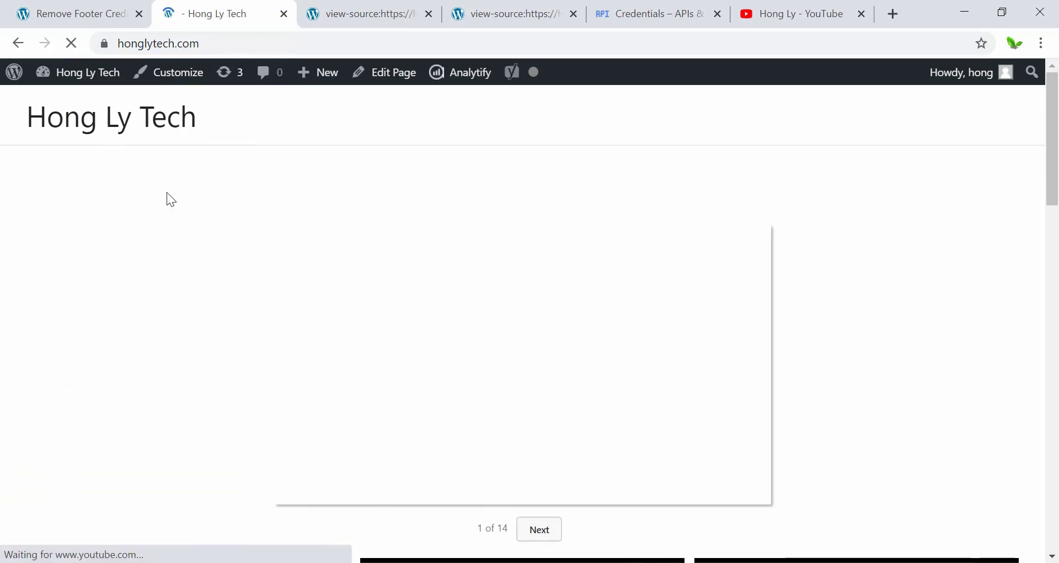
scroll(205, 256, "down", 2)
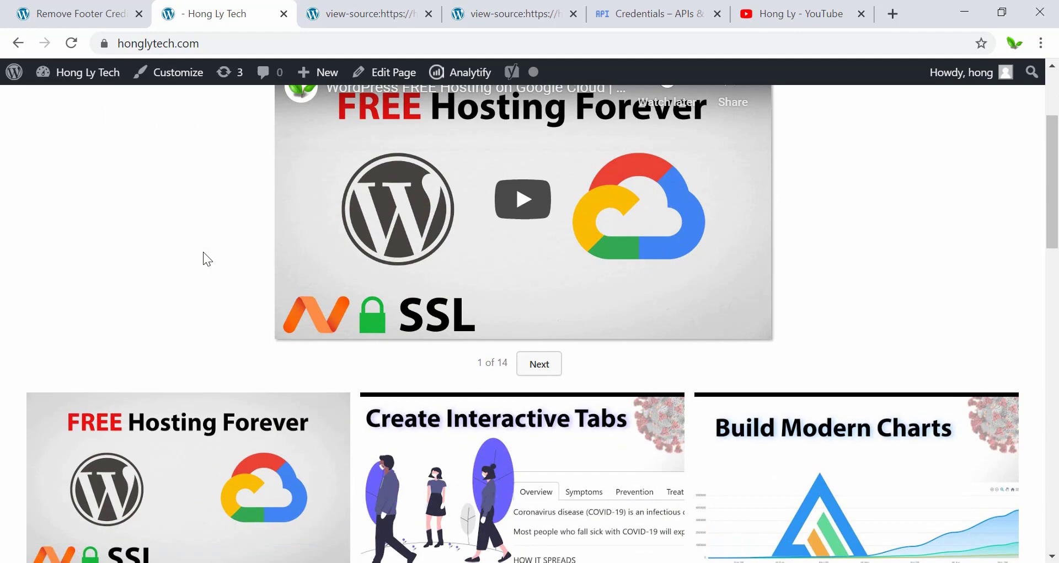
scroll(203, 254, "down", 6)
scroll(5, 286, "down", 14)
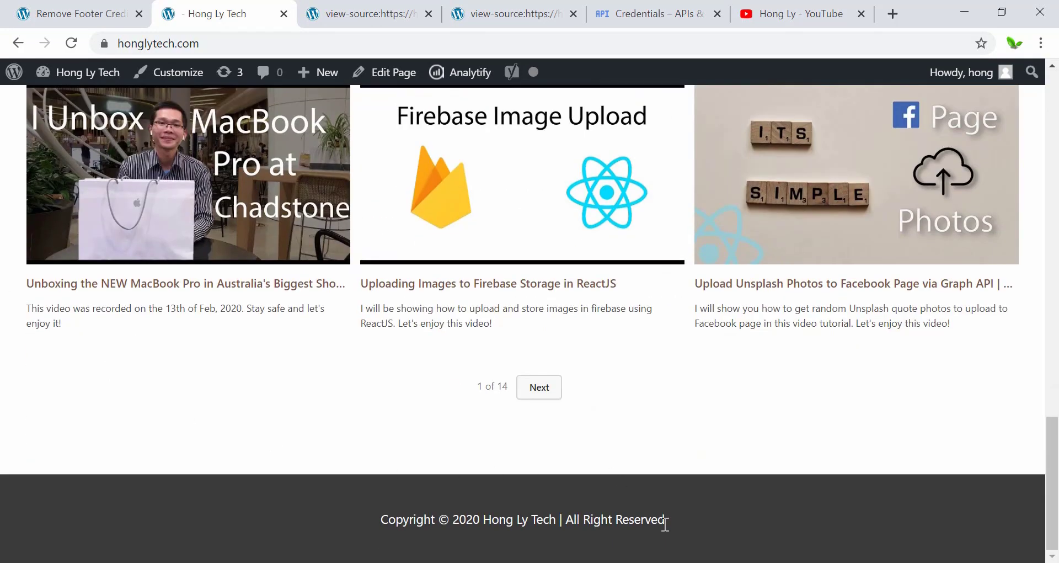
scroll(466, 423, "up", 20)
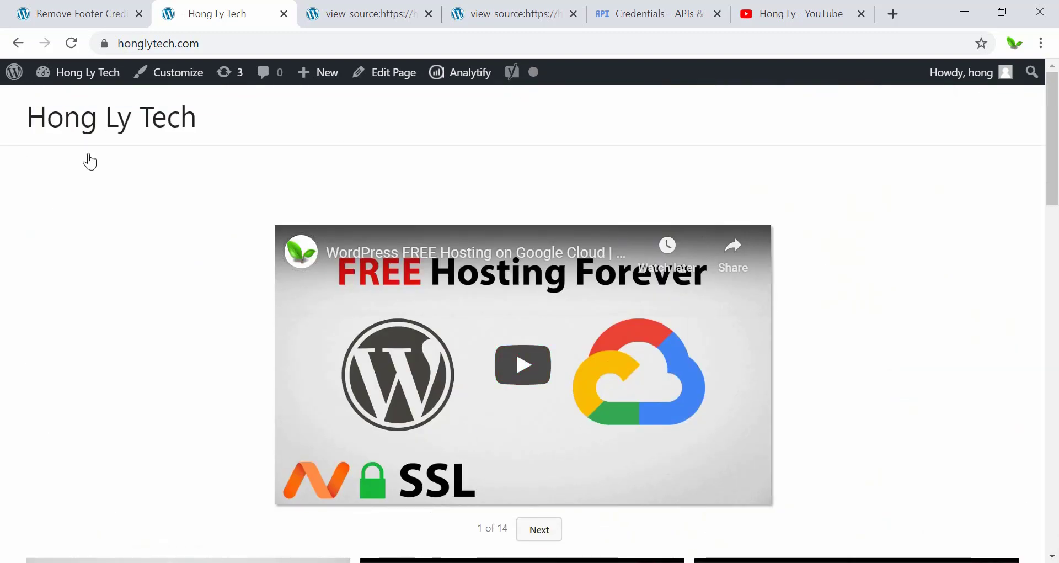
Open honglytech.com in an incognito window and look through the video gallery as a logged-out visitor
left_click(210, 43)
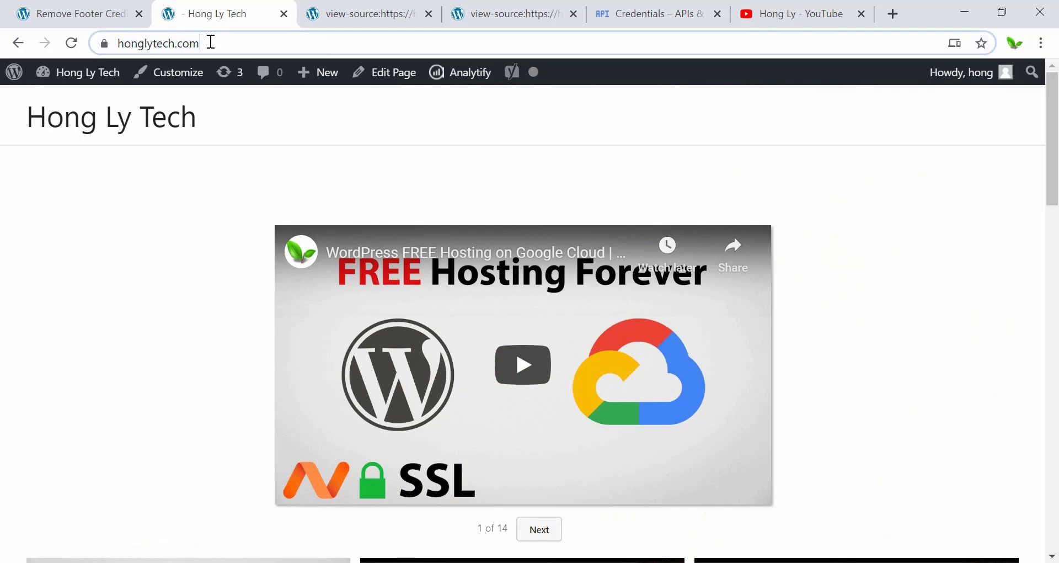
left_click(125, 355)
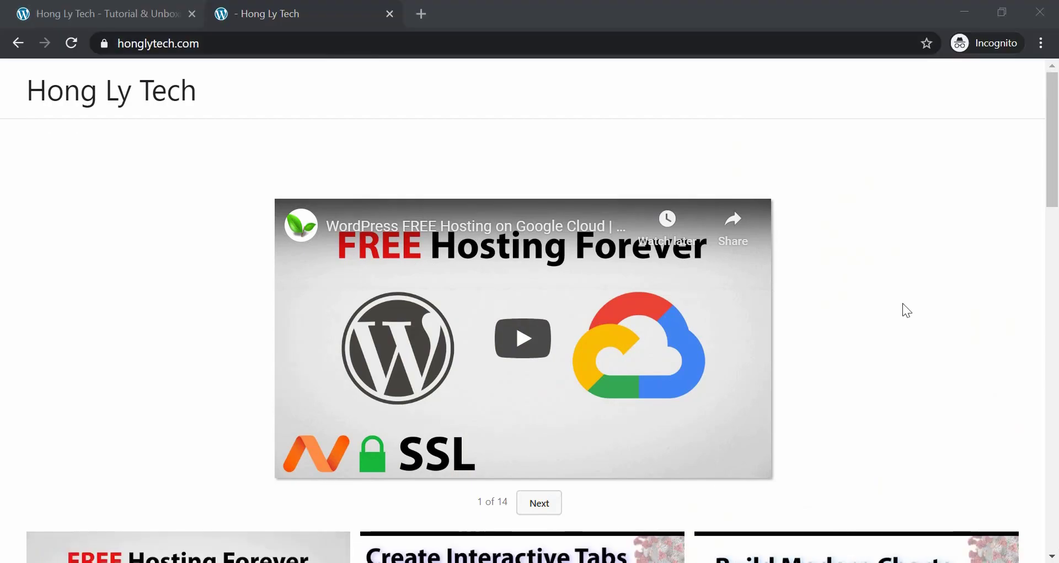
scroll(887, 302, "down", 20)
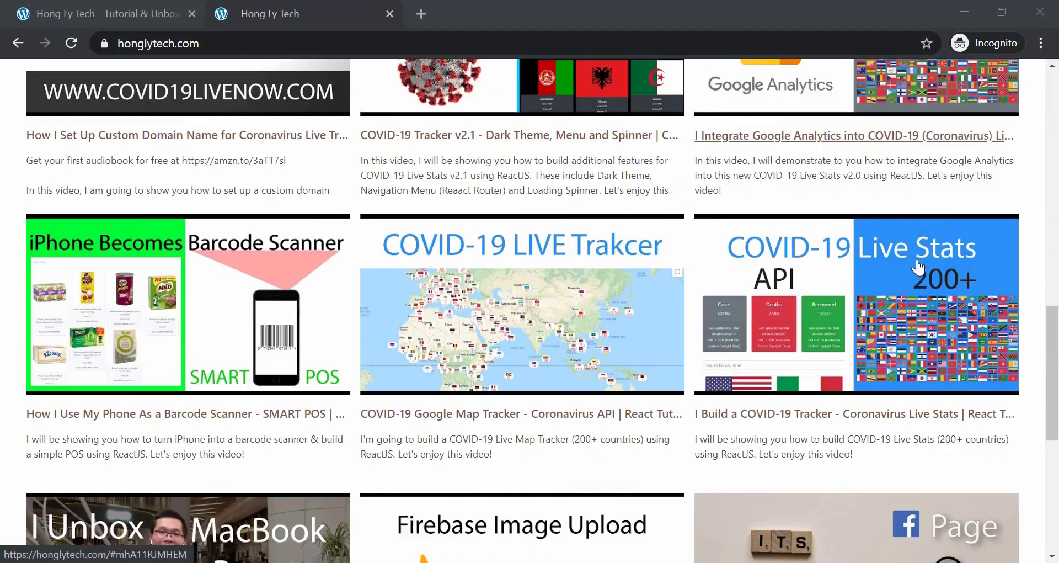
Reload the homepage from the site title in the incognito window and look through the video gallery rows
scroll(402, 497, "up", 20)
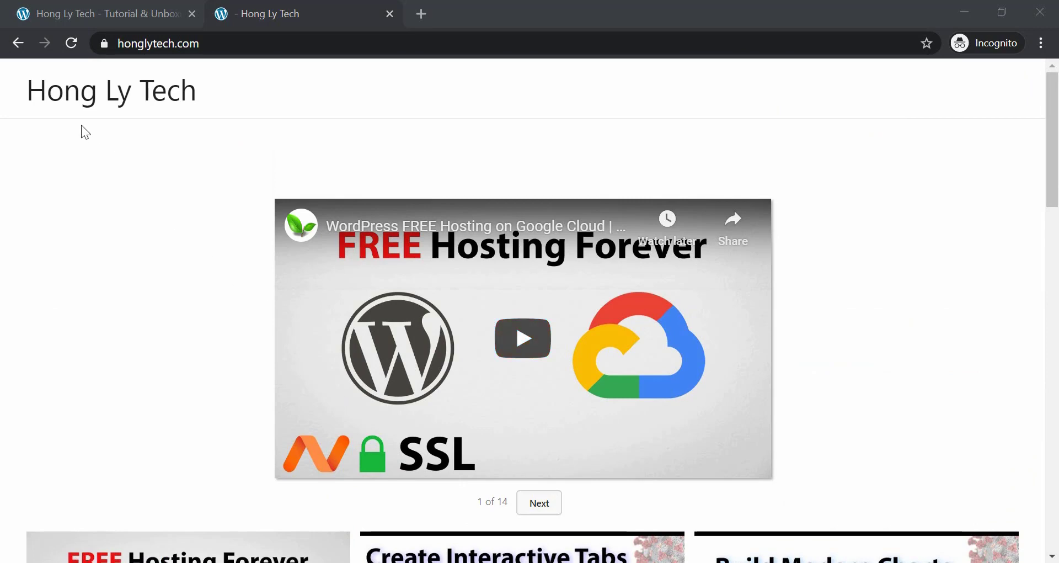
left_click(86, 107)
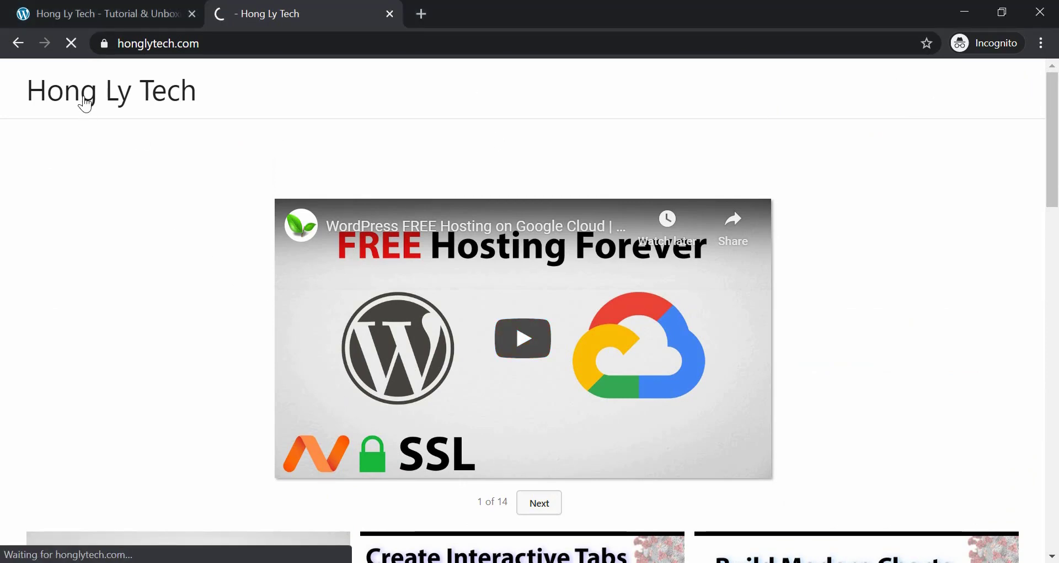
scroll(189, 310, "down", 20)
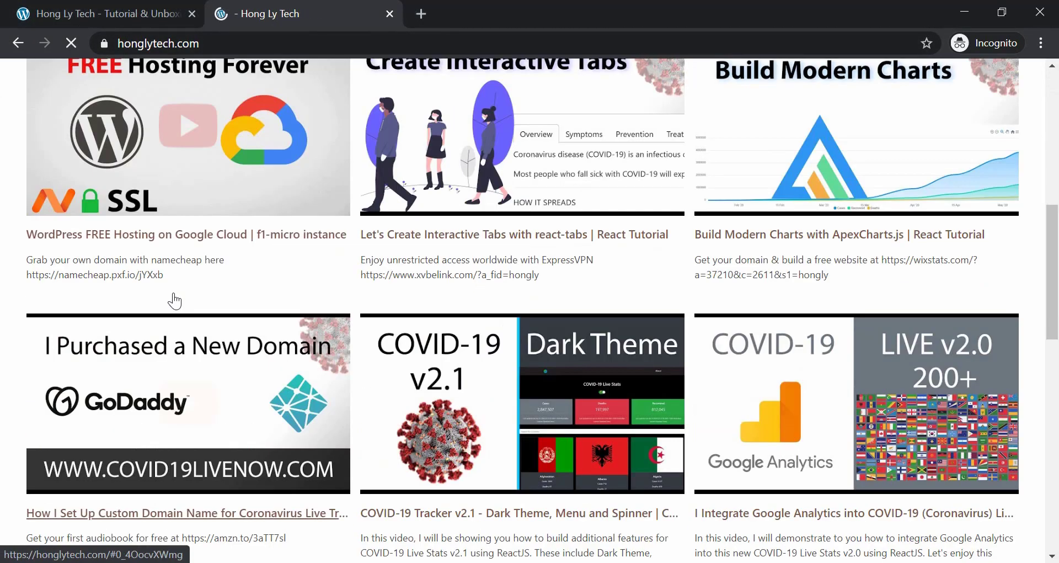
scroll(3, 355, "up", 20)
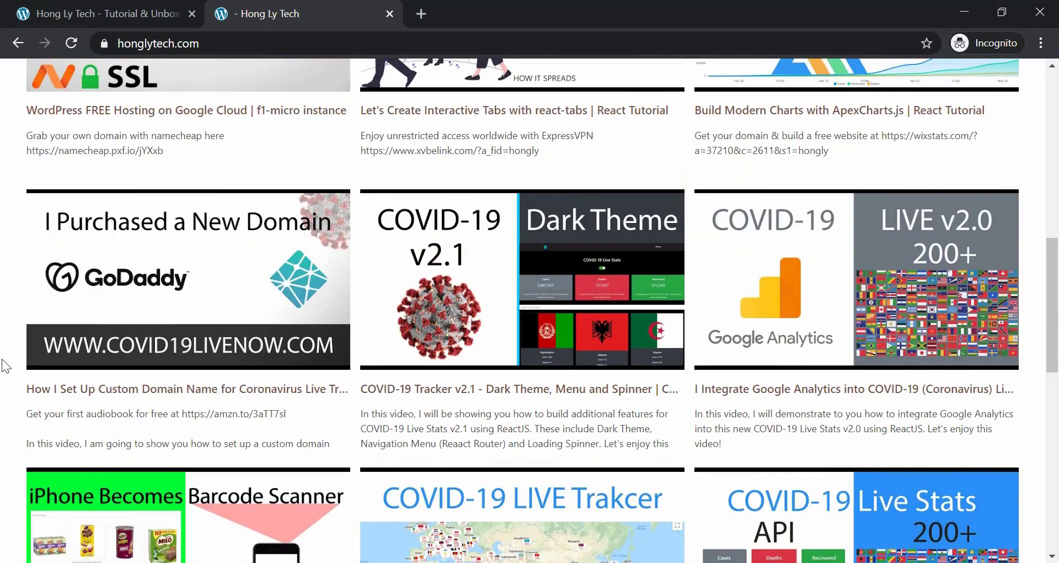
scroll(187, 312, "down", 6)
scroll(393, 311, "down", 10)
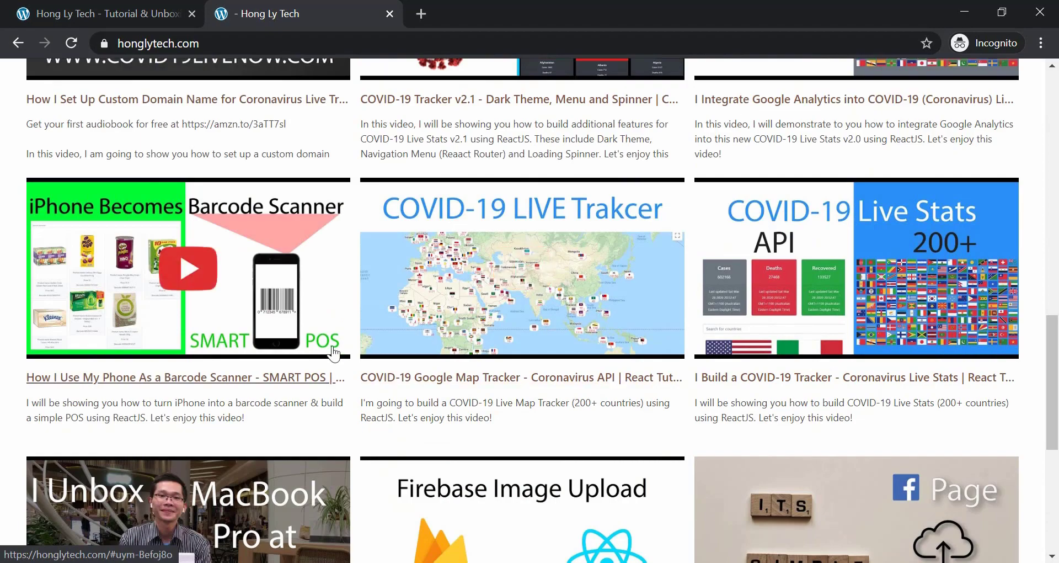
scroll(485, 277, "down", 7)
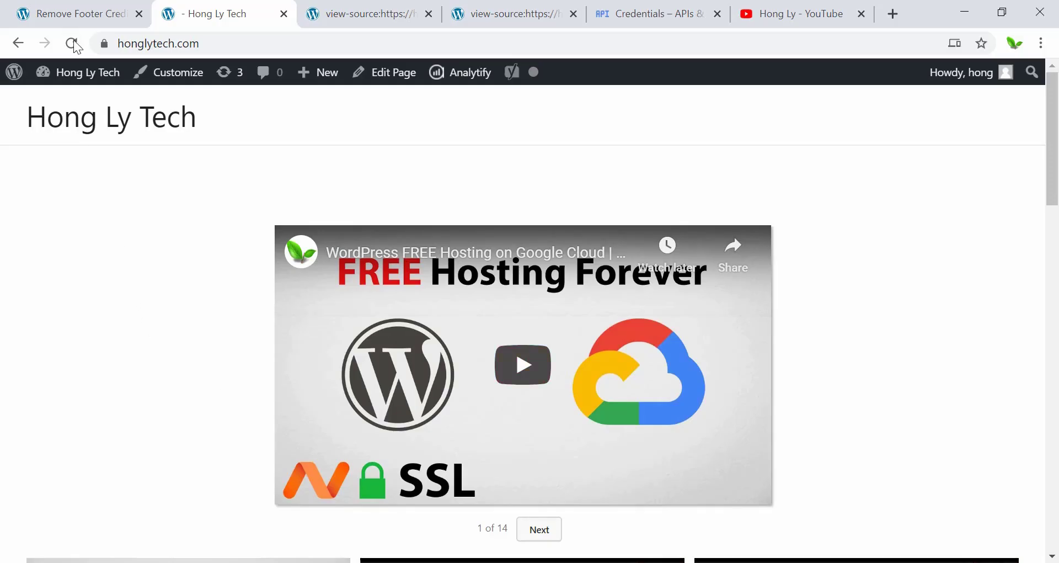
Go from the logged-in site to the WordPress dashboard and open the YotuWP general settings
mouse_move(102, 76)
left_click(94, 113)
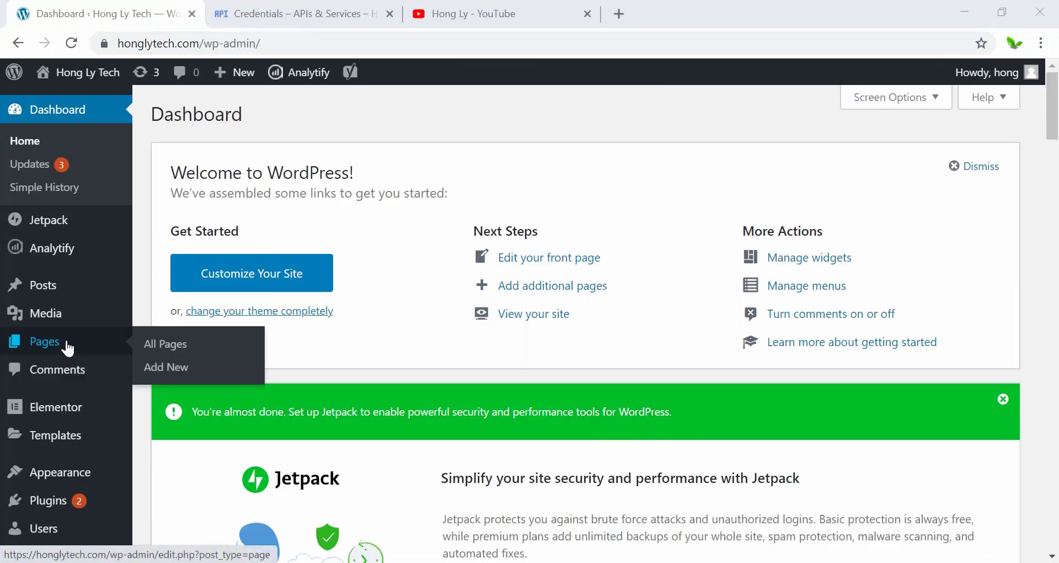
scroll(71, 358, "down", 3)
mouse_move(61, 456)
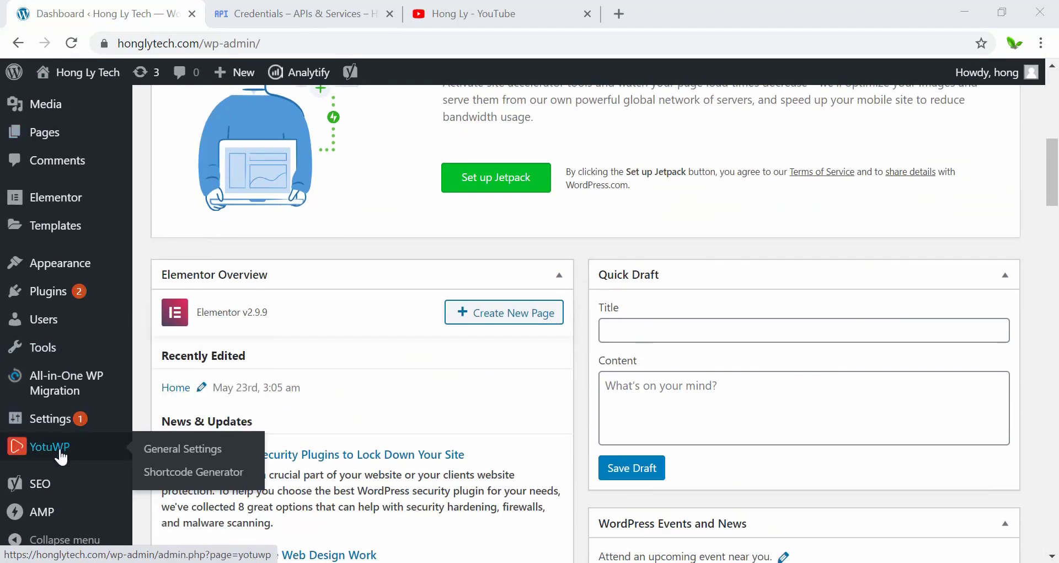
left_click(168, 449)
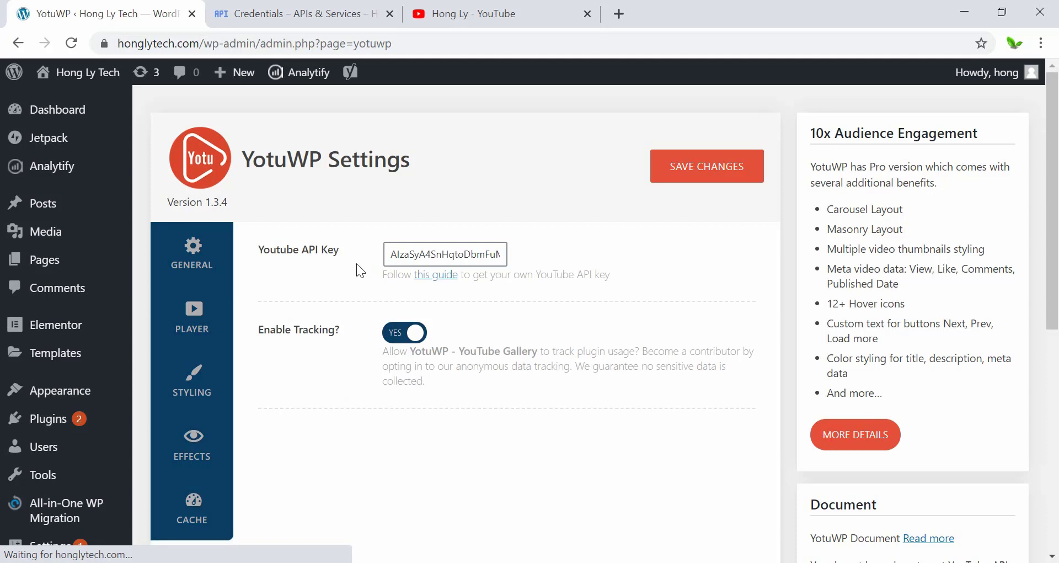
Review YotuWP's General options for layout template, columns, videos per page, pagination, thumbnail ratio, titles and descriptions
left_click(202, 253)
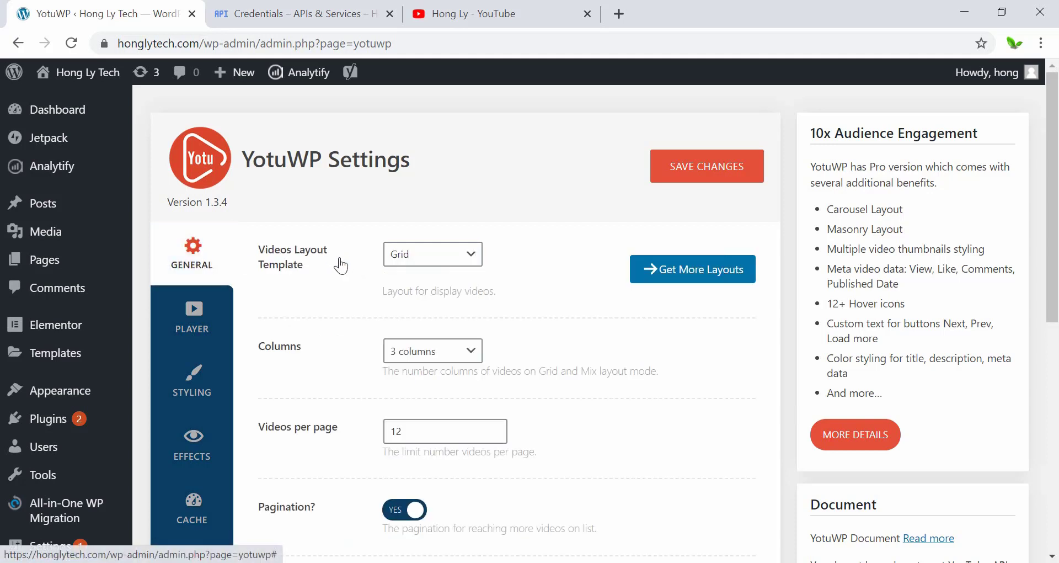
scroll(340, 266, "down", 2)
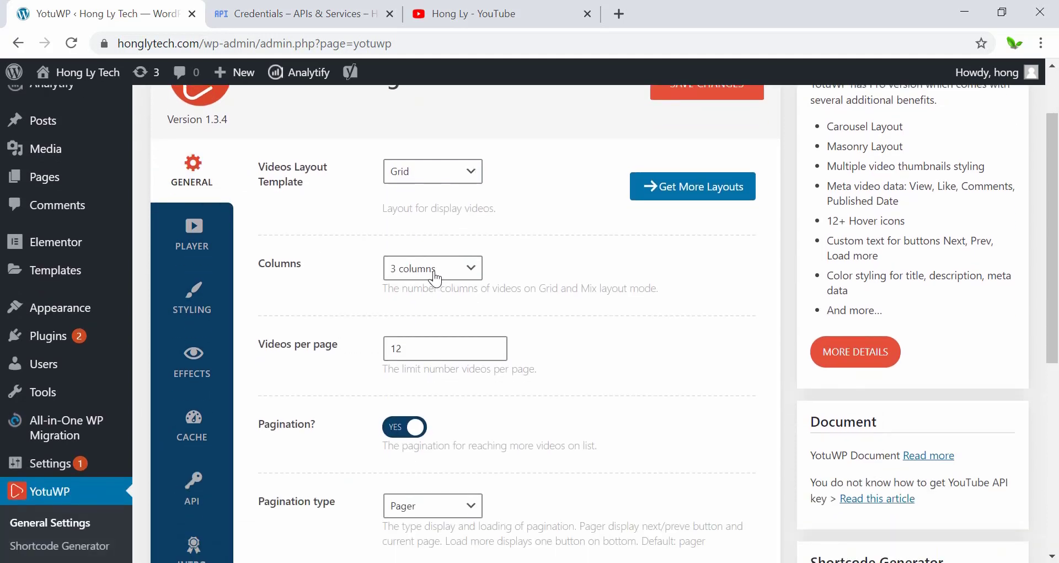
left_click(435, 280)
left_click(324, 282)
scroll(322, 281, "down", 3)
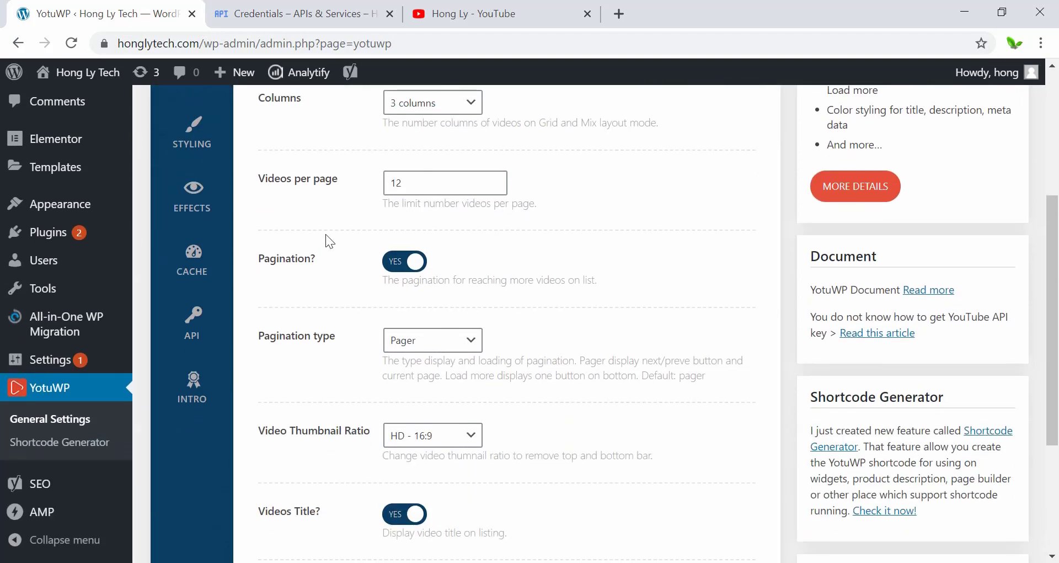
scroll(335, 296, "down", 3)
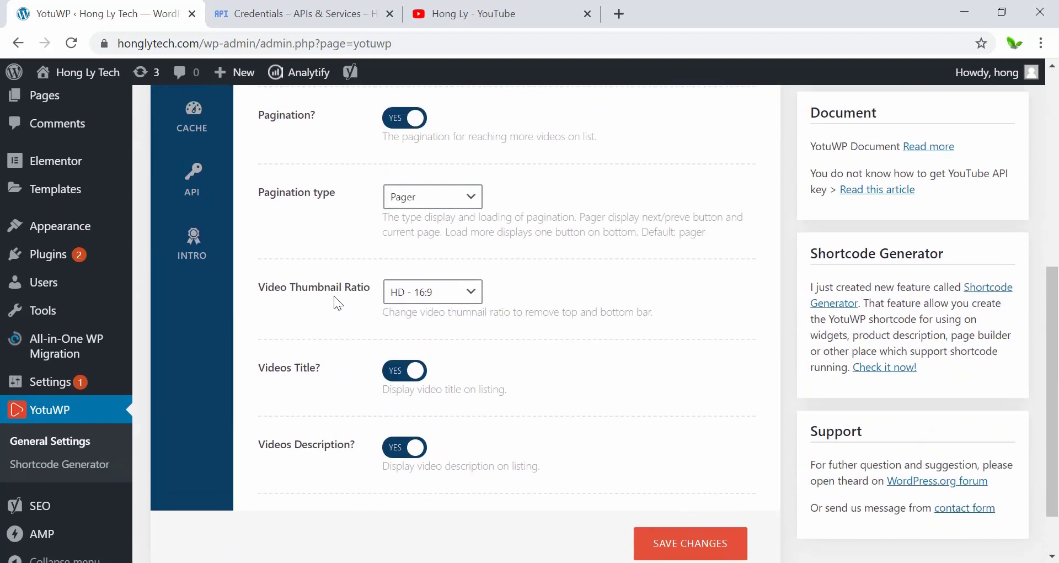
scroll(333, 297, "up", 6)
Set the YotuWP player mode to Popup and save the changes
left_click(186, 243)
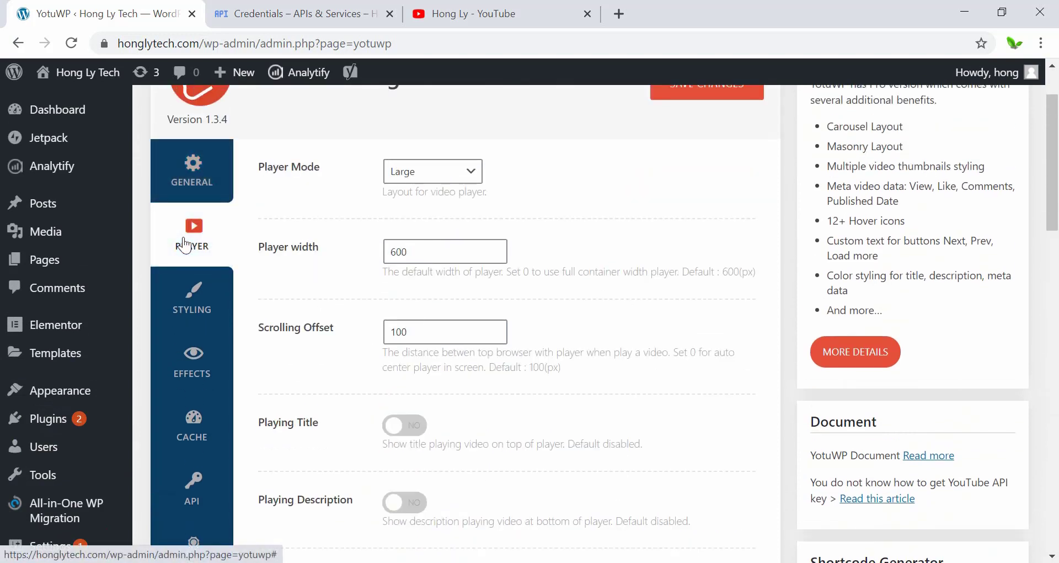
left_click(422, 175)
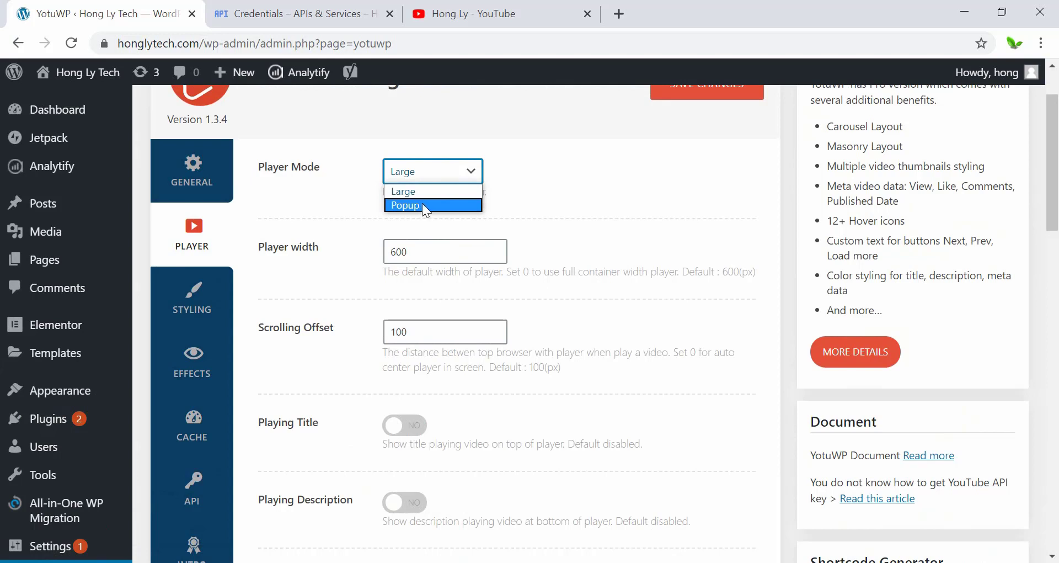
left_click(425, 205)
scroll(614, 227, "up", 2)
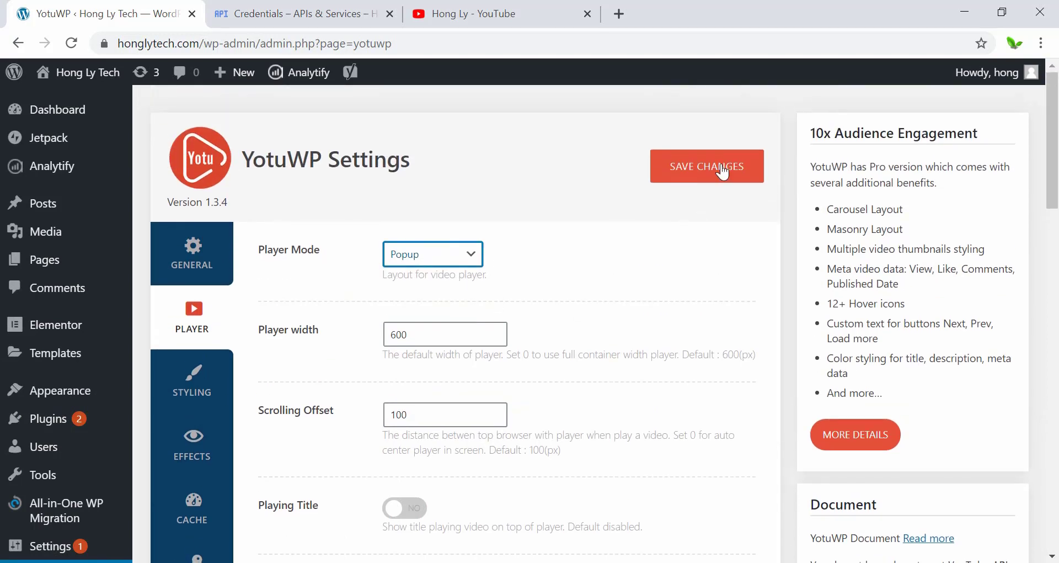
left_click(722, 172)
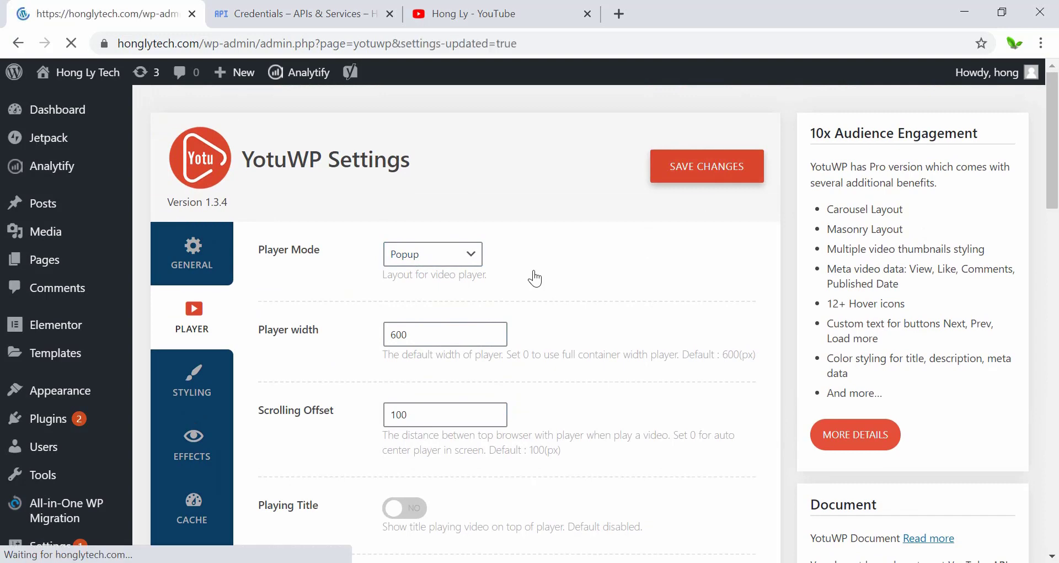
Visit the site in a new tab, play the WordPress FREE Hosting video in its popup and close the popup
mouse_move(78, 72)
middle_click(61, 101)
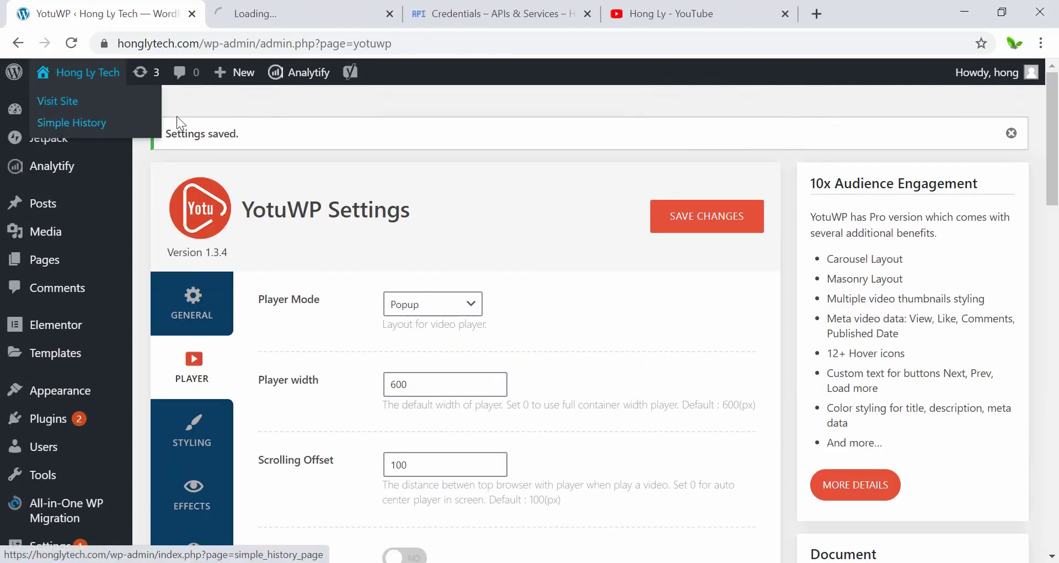
left_click(276, 10)
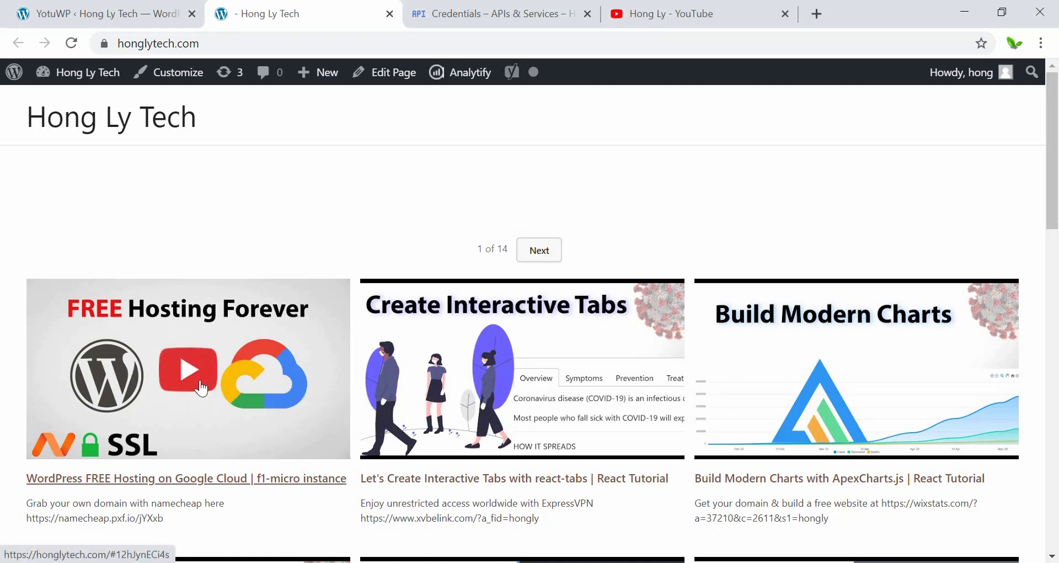
left_click(202, 388)
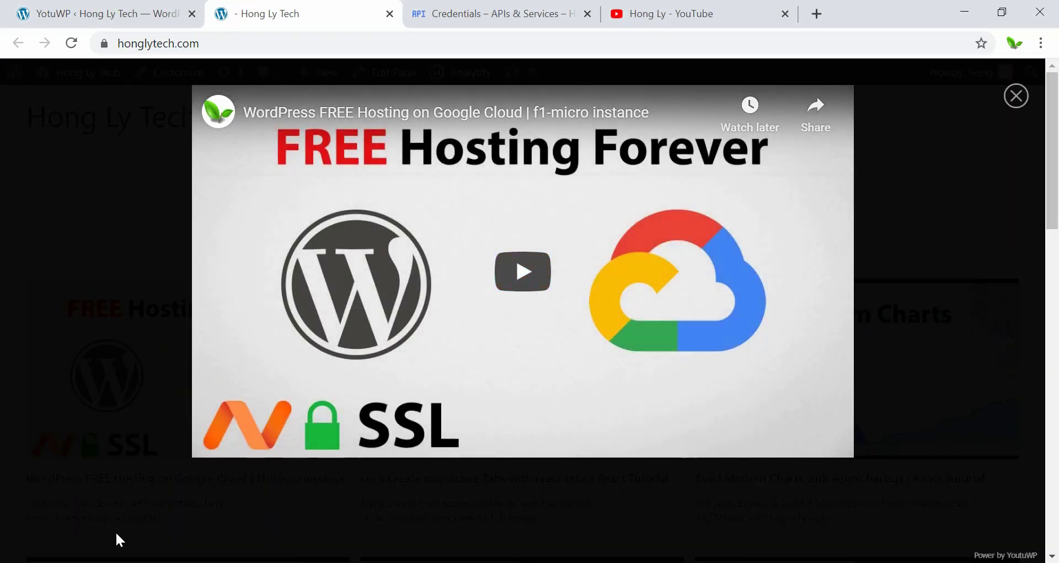
left_click(521, 279)
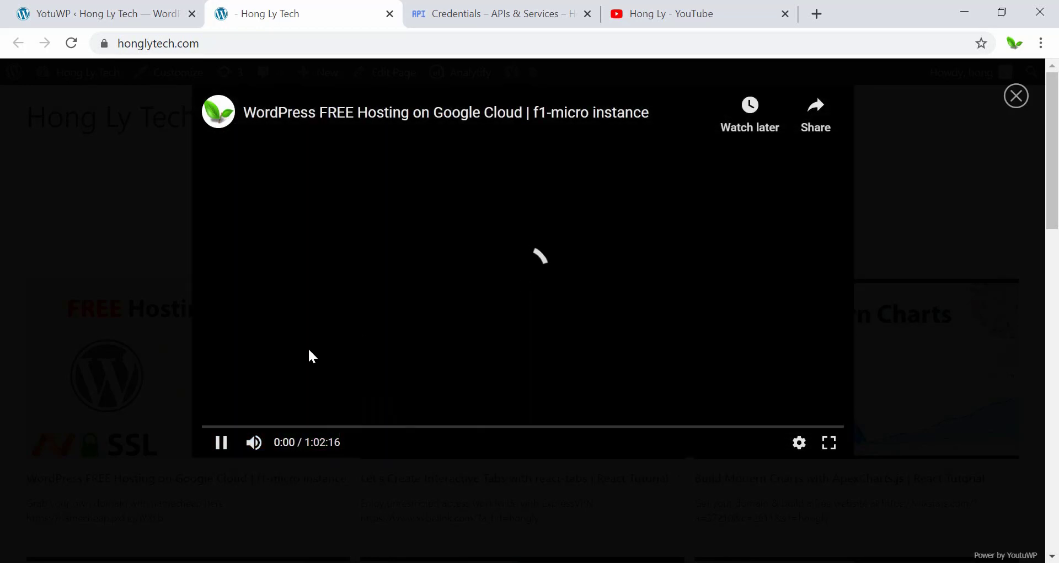
left_click(1015, 97)
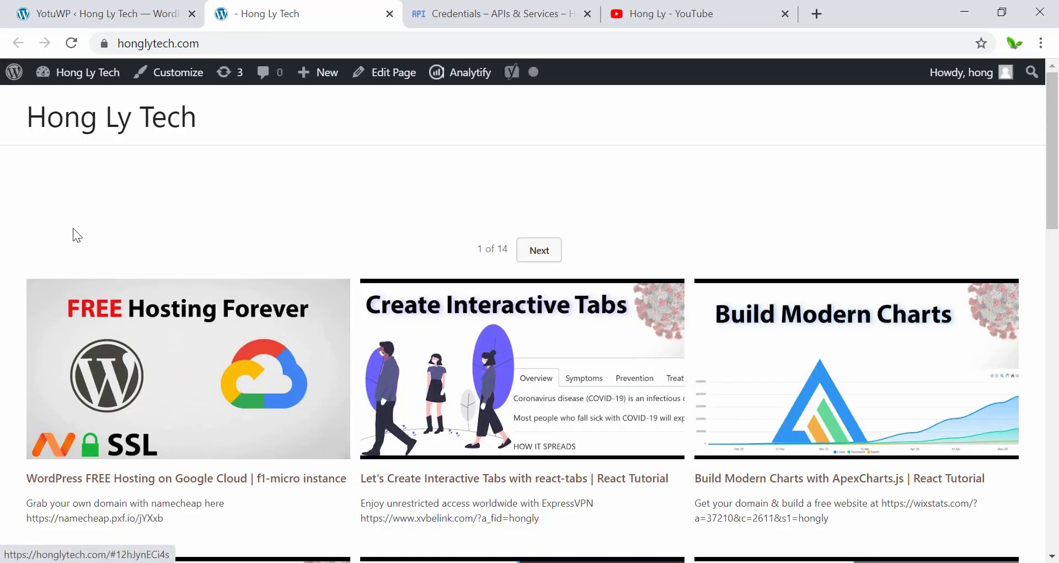
Set the YotuWP player mode back to Large and save the changes
left_click(91, 7)
left_click(430, 313)
left_click(425, 327)
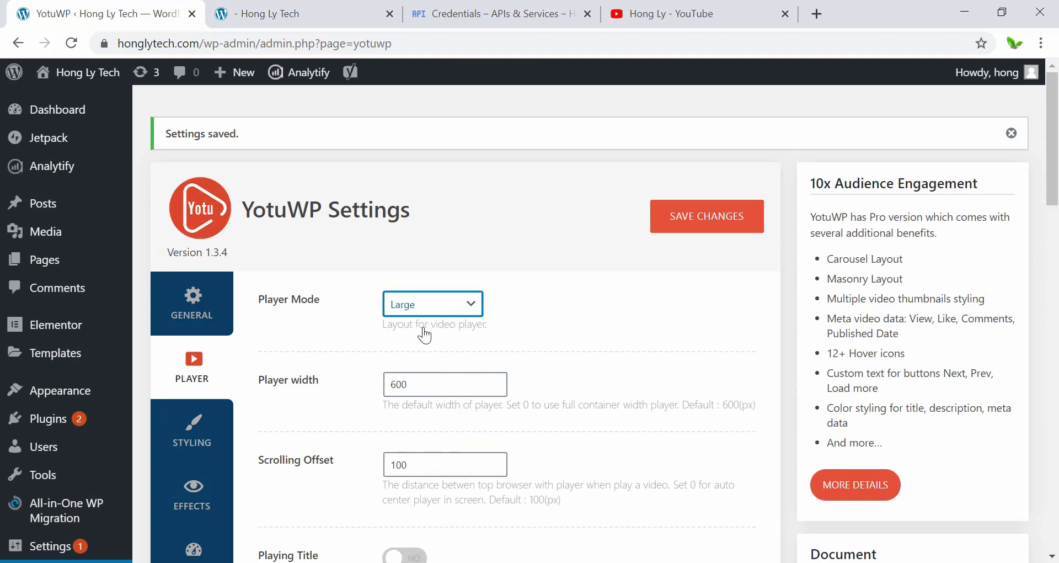
left_click(699, 212)
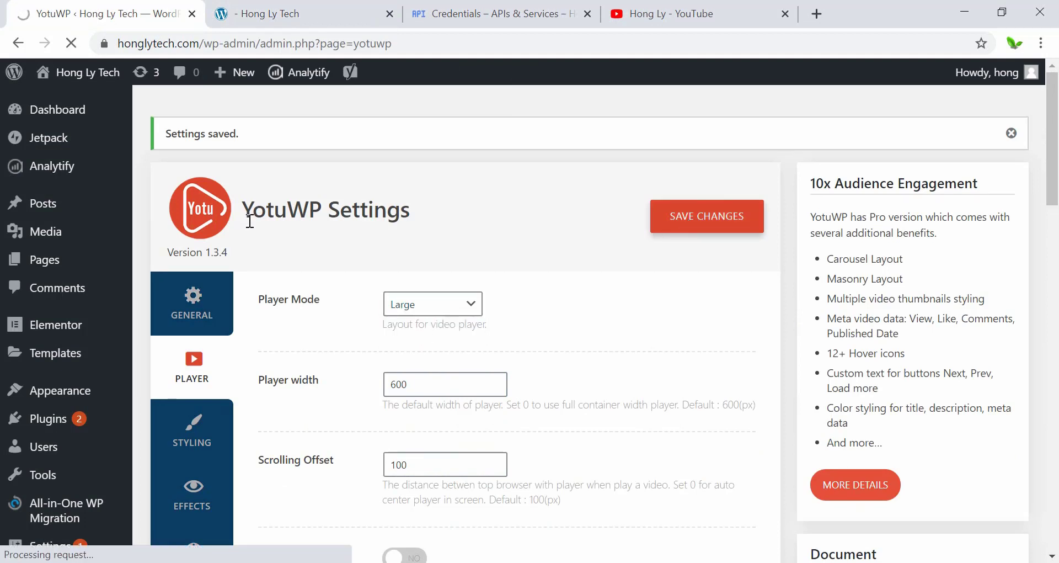
Check the large player on the homepage by playing the first video in the gallery
key("ctrl+Tab")
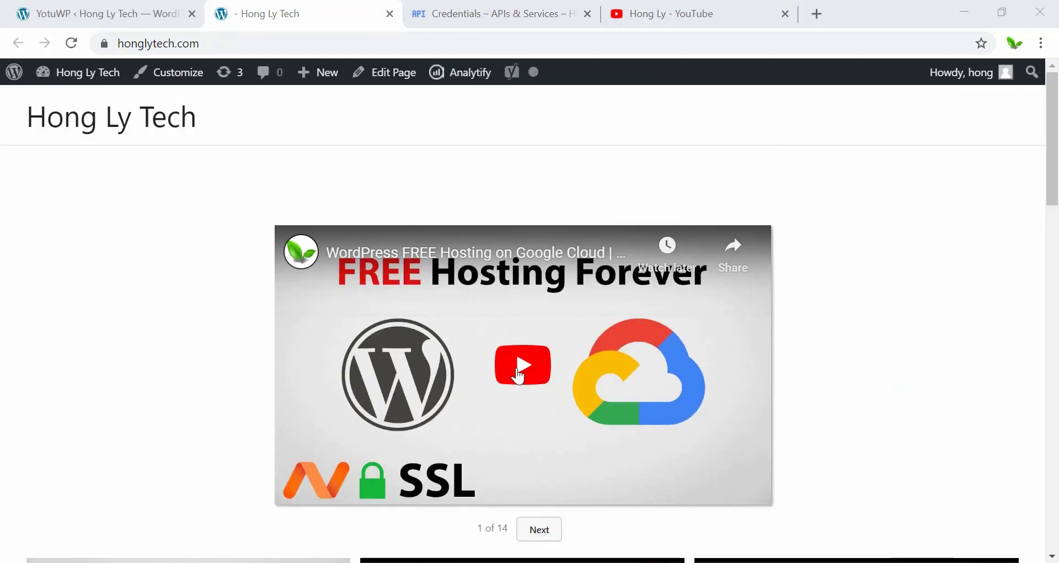
scroll(725, 378, "down", 5)
scroll(721, 369, "up", 5)
scroll(719, 366, "down", 5)
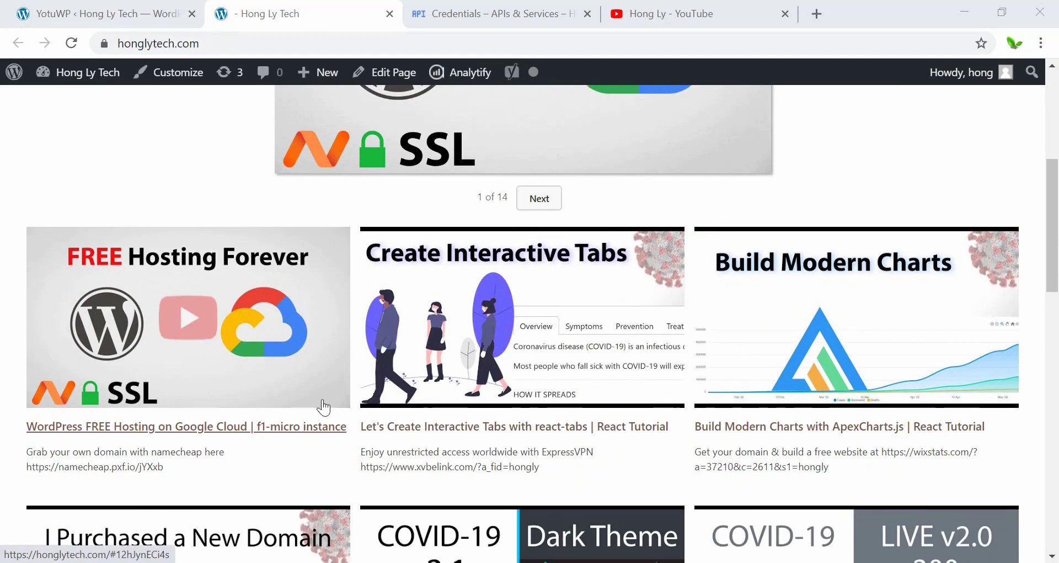
left_click(215, 331)
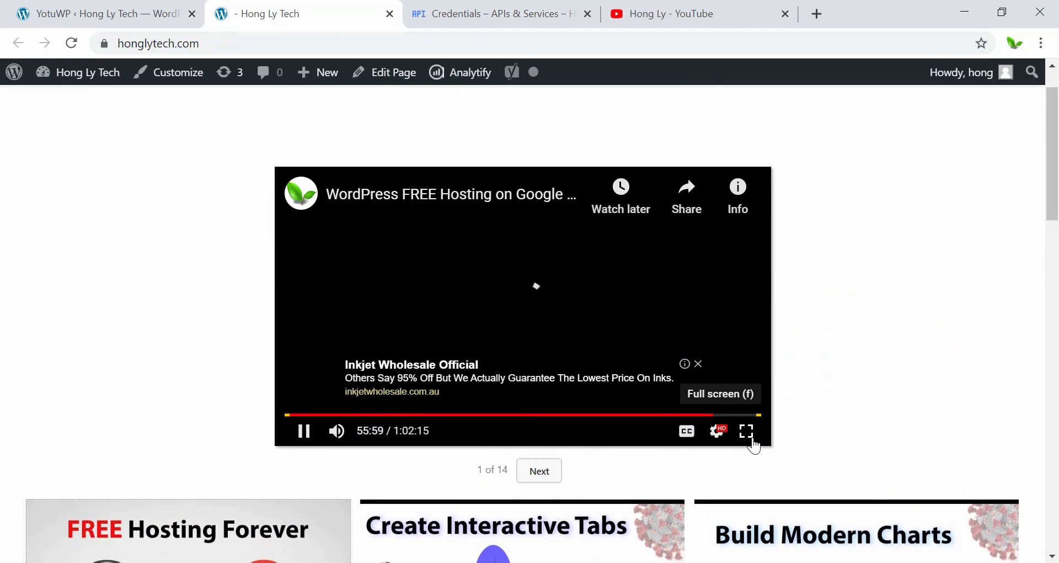
Return to the YotuWP settings and examine the Styling options for video thumbnail, pager layout and button style
key("ctrl+shift+Tab")
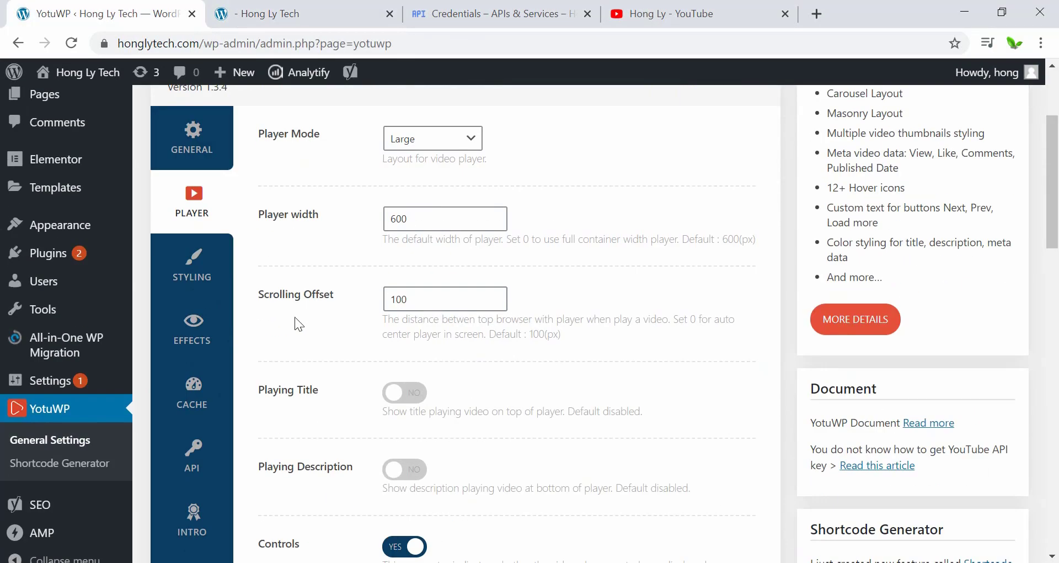
left_click(194, 258)
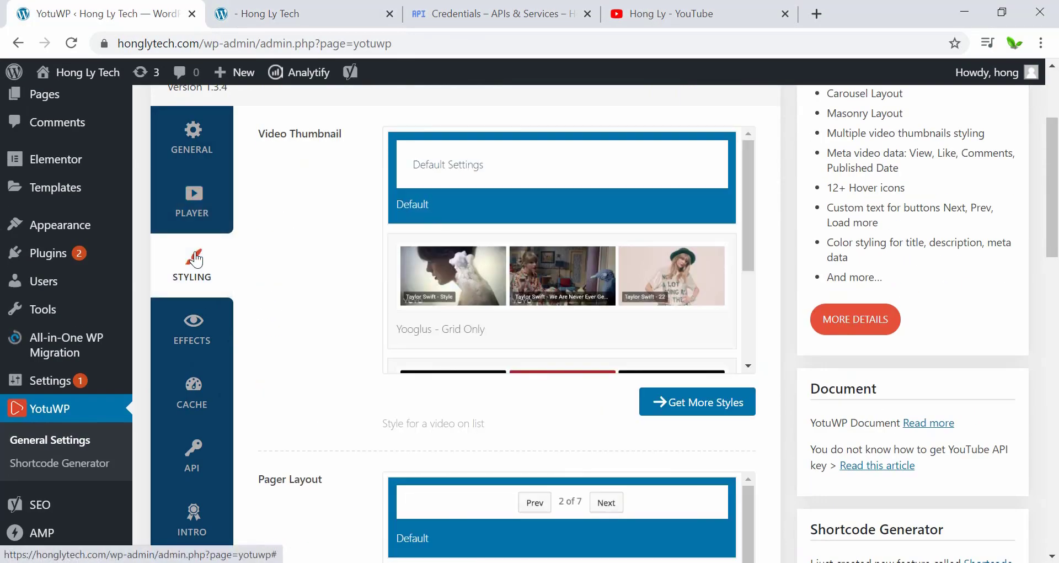
scroll(317, 326, "down", 3)
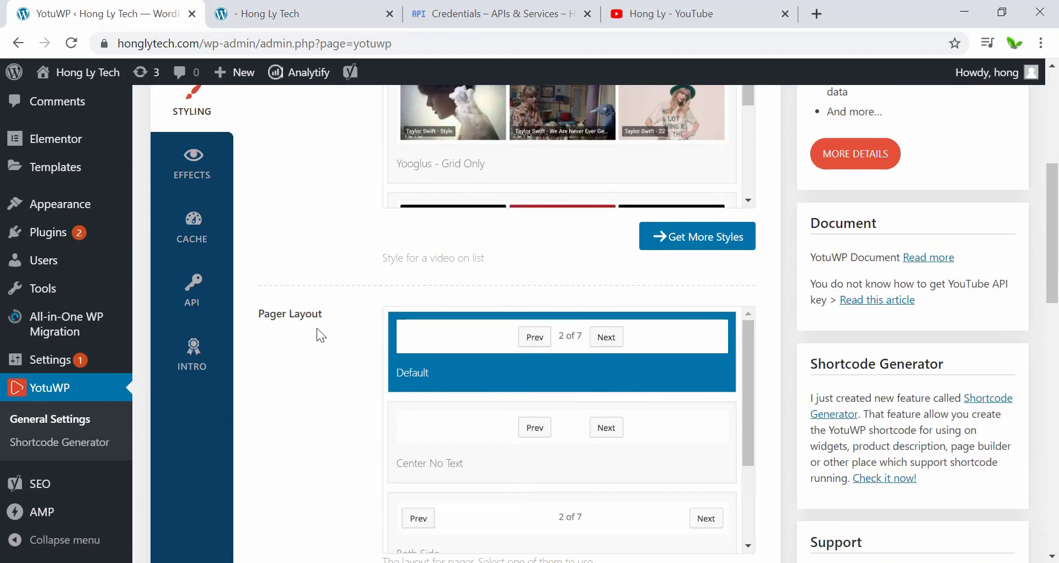
scroll(317, 328, "down", 3)
scroll(579, 246, "down", 2)
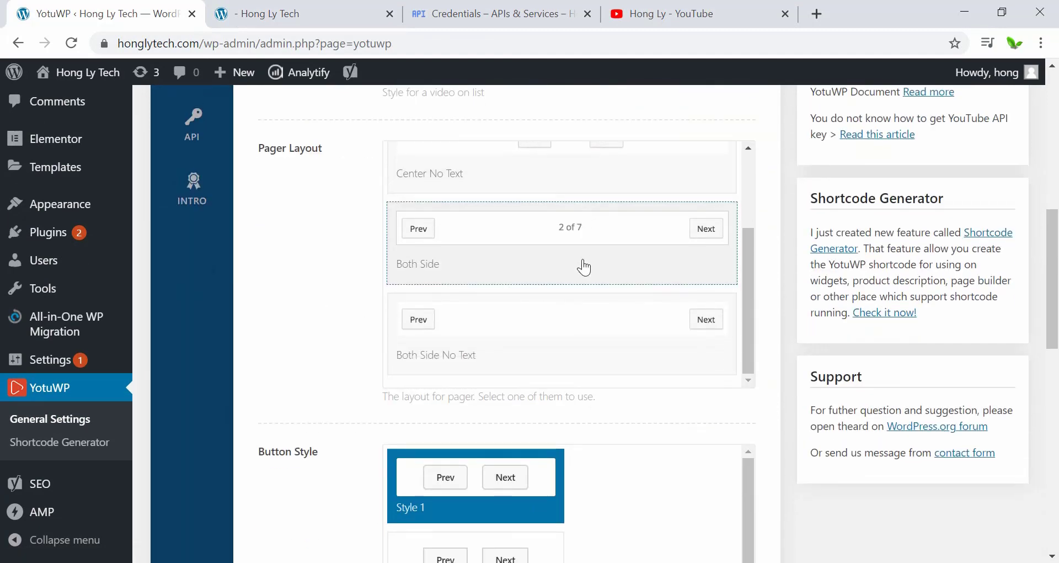
scroll(587, 316, "up", 3)
scroll(306, 293, "up", 4)
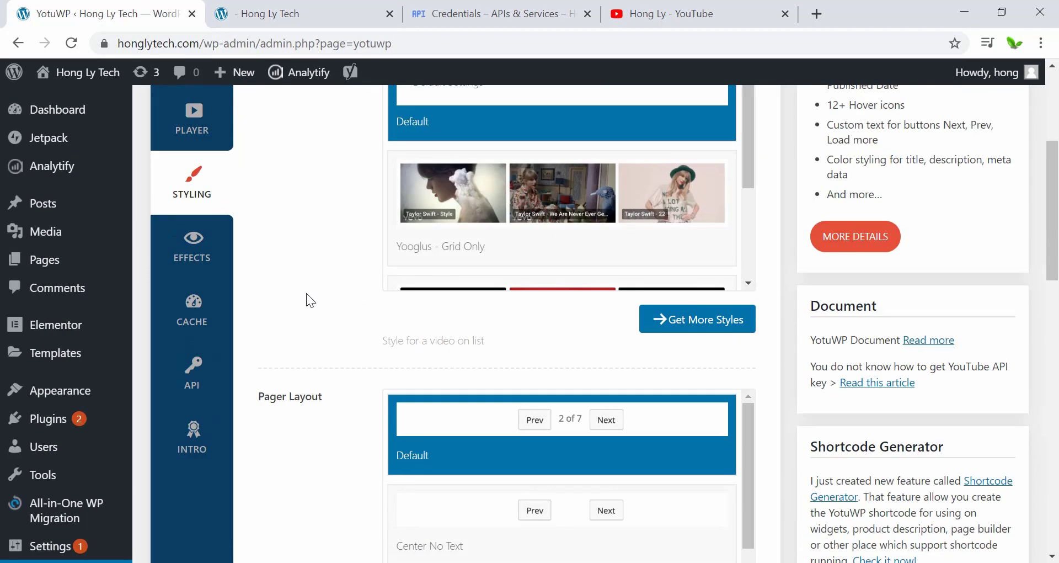
scroll(539, 217, "down", 2)
scroll(359, 268, "down", 1)
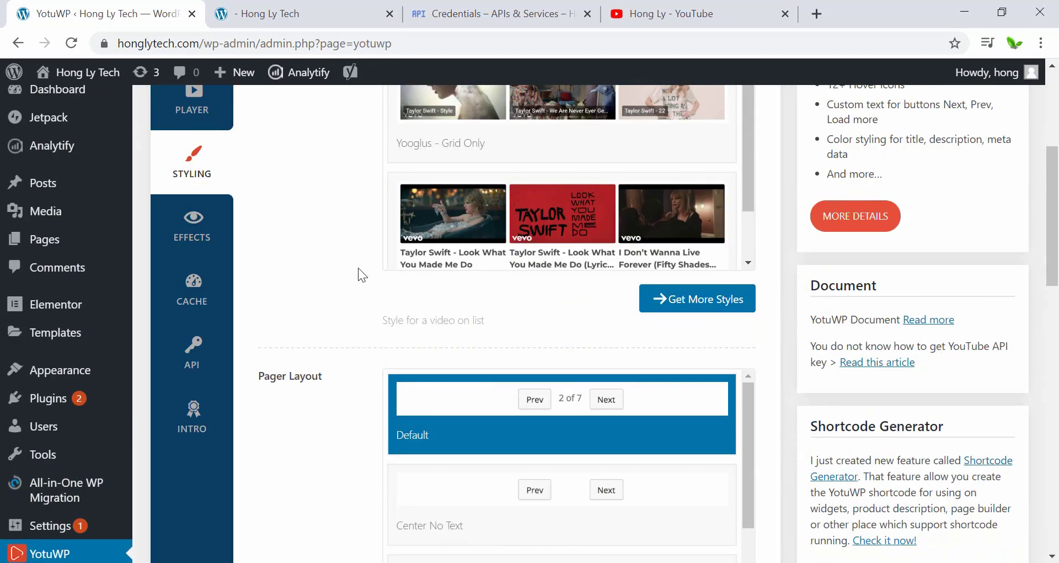
scroll(358, 267, "up", 2)
scroll(568, 267, "down", 2)
scroll(567, 272, "up", 4)
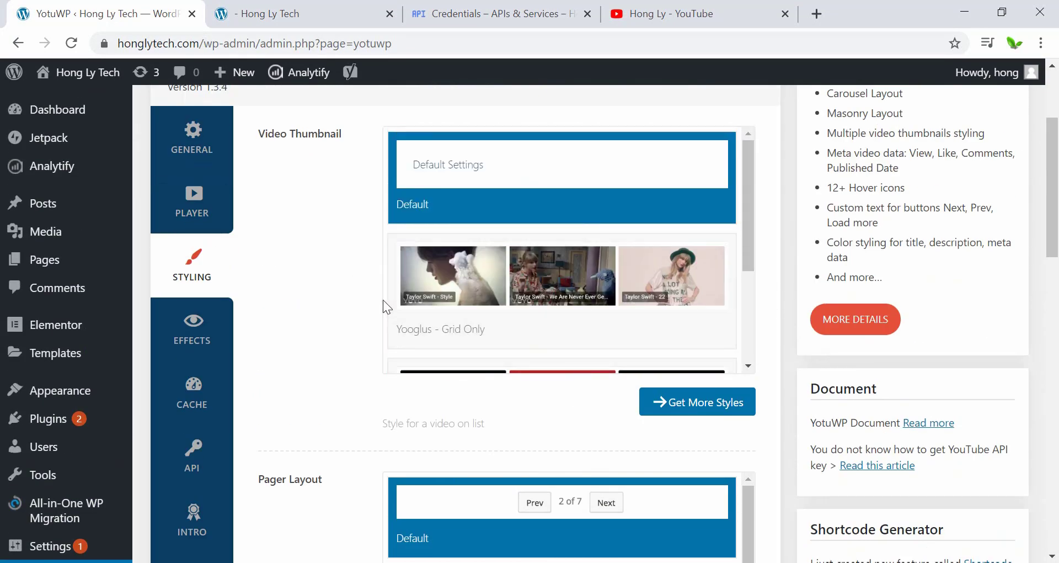
Set the YotuWP Video Box Effect to Float and save the changes
scroll(342, 299, "down", 2)
left_click(200, 256)
scroll(465, 294, "up", 1)
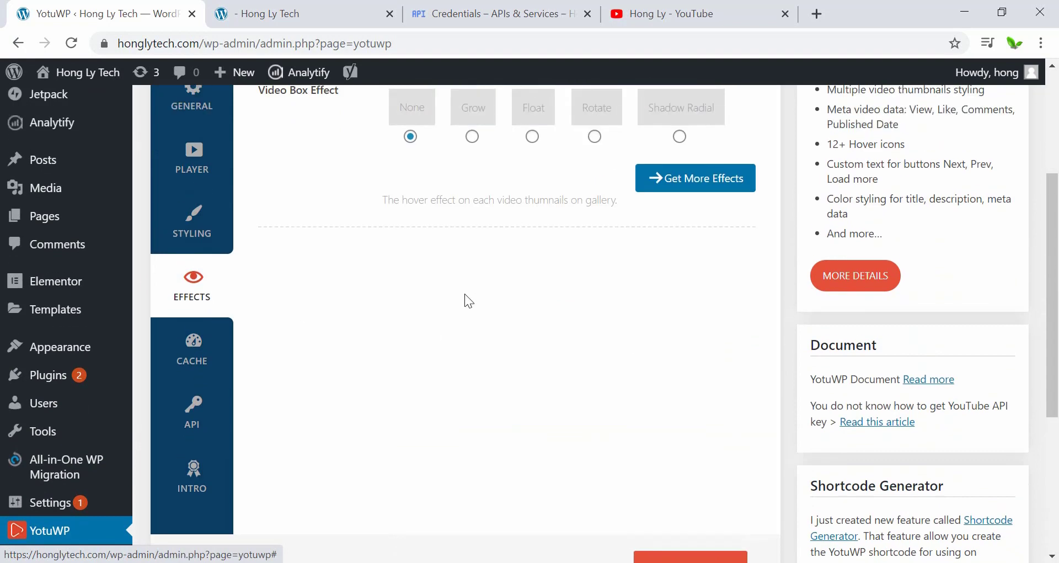
scroll(466, 297, "up", 2)
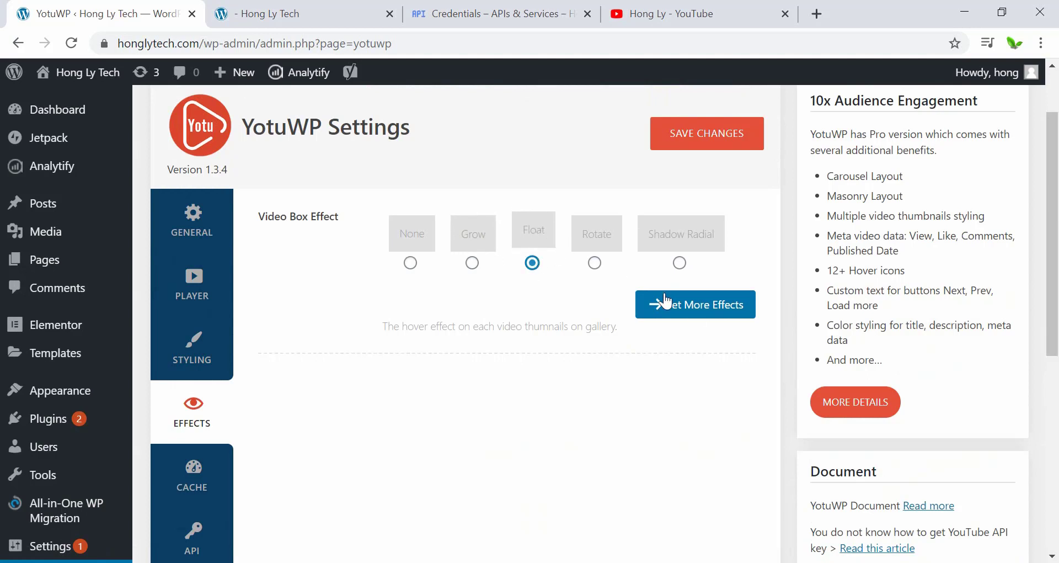
left_click(711, 136)
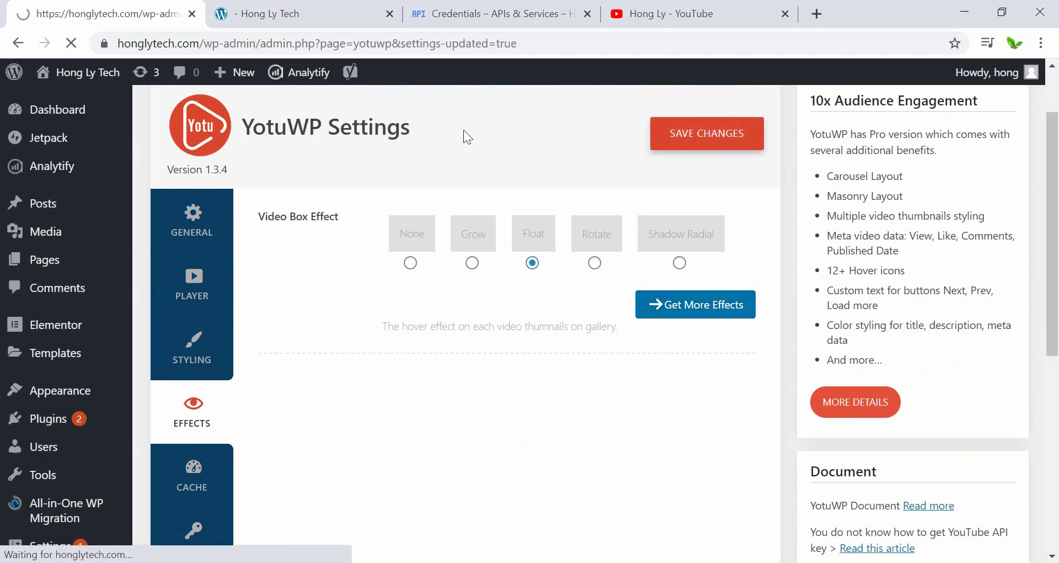
Check the Float hover effect on the video thumbnails throughout the homepage gallery
key("ctrl+Tab")
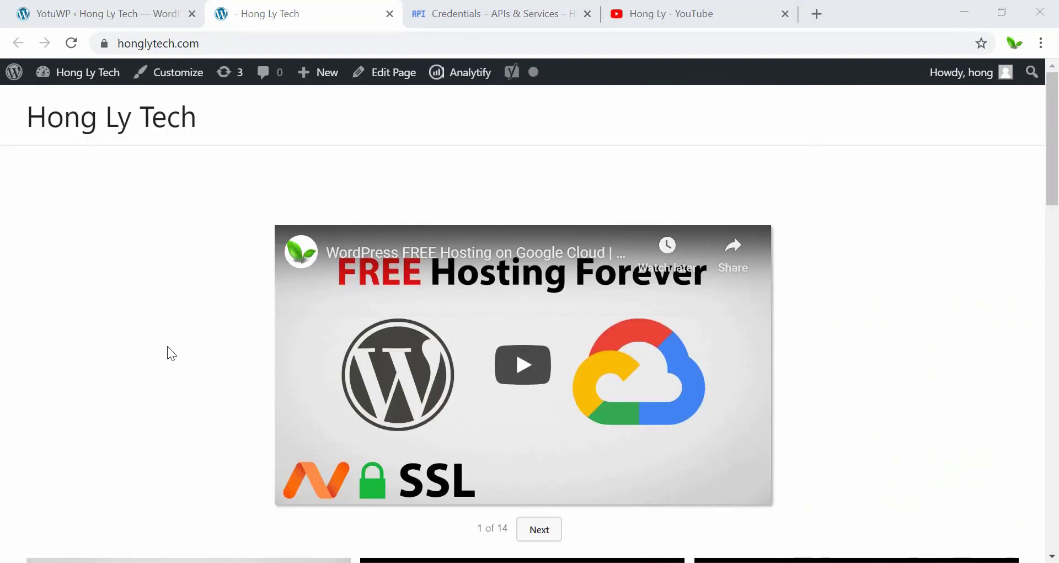
scroll(162, 345, "down", 6)
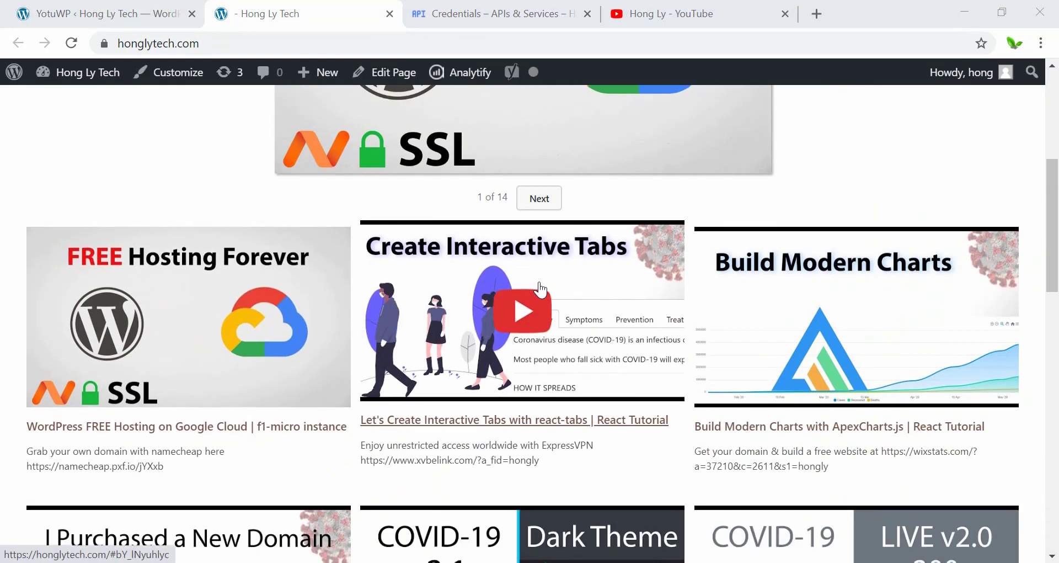
scroll(506, 287, "down", 4)
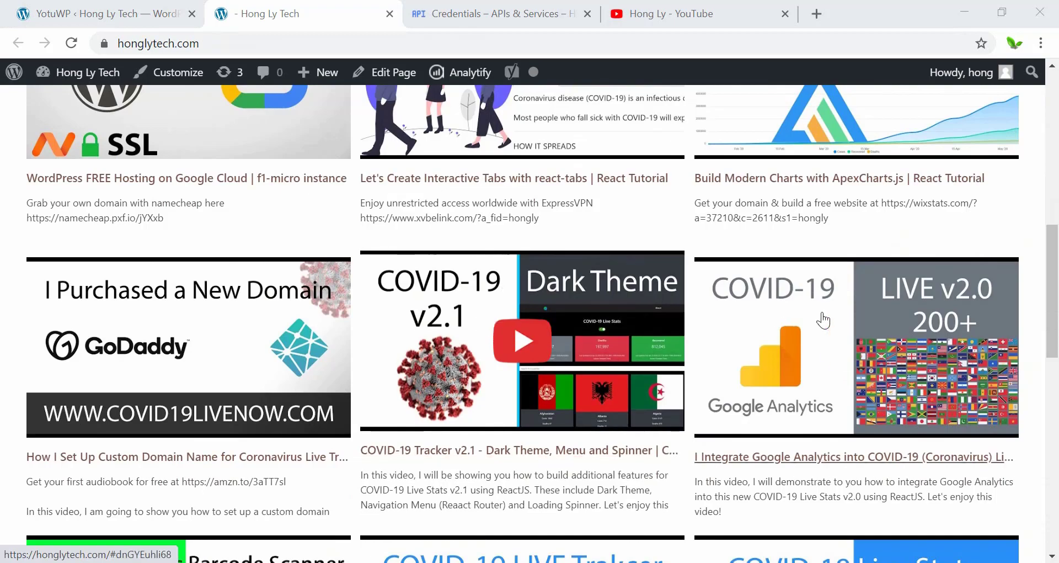
scroll(496, 350, "down", 6)
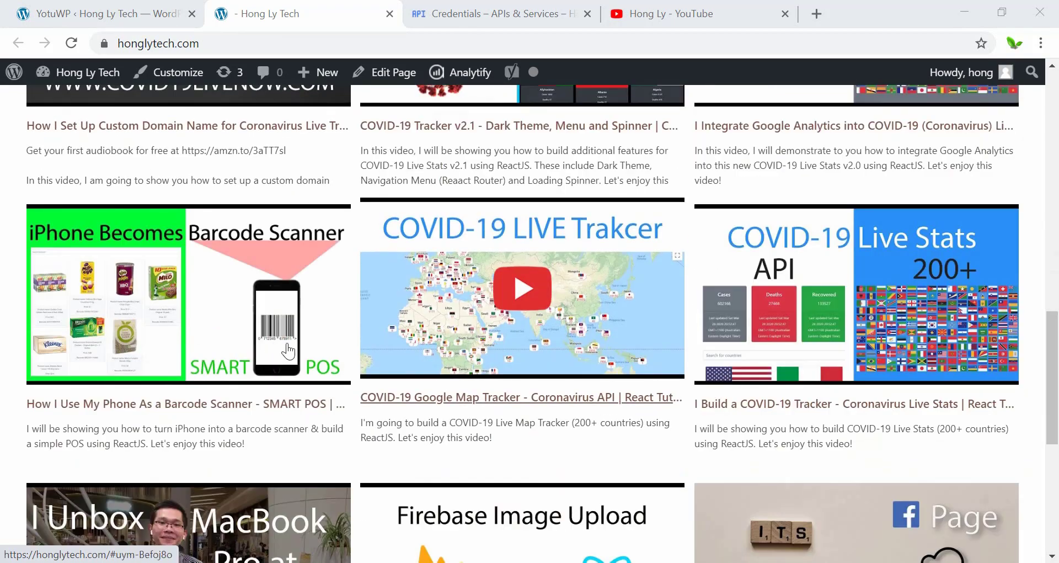
scroll(882, 320, "down", 4)
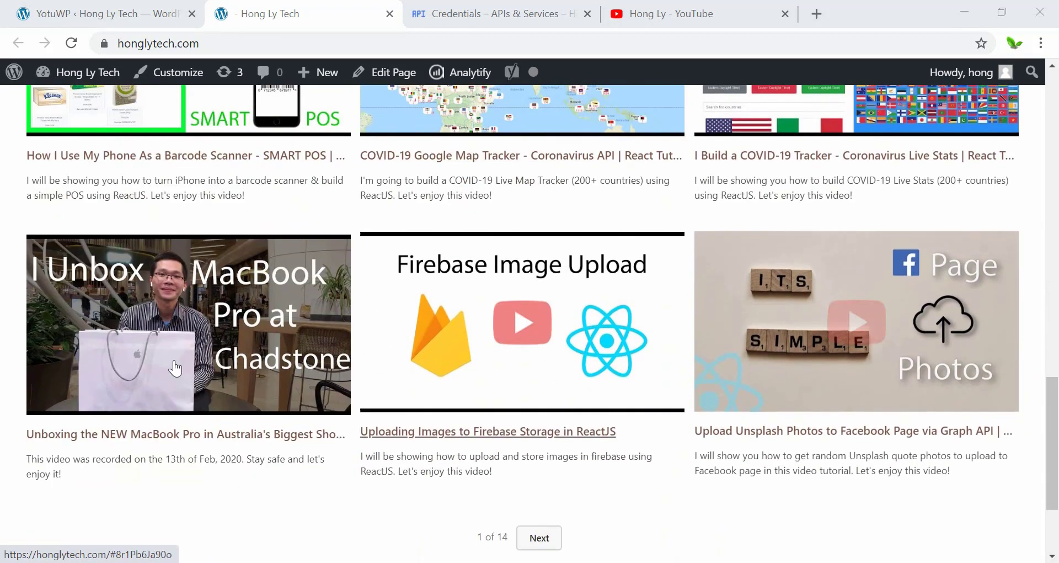
scroll(339, 329, "up", 7)
scroll(340, 330, "up", 4)
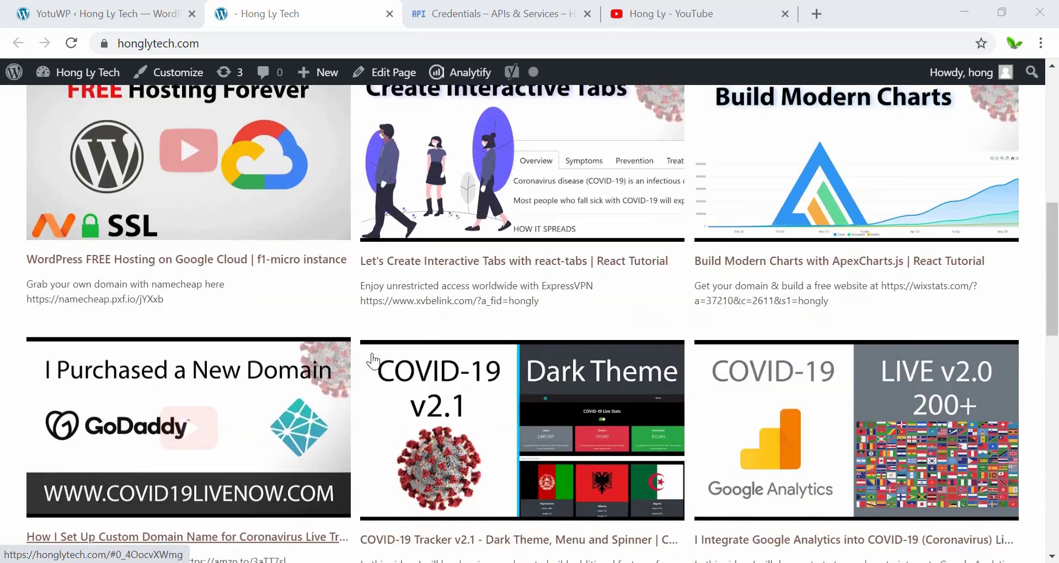
scroll(339, 329, "up", 4)
Enable the YotuWP video cache with a Once Daily timeout and save the changes
left_click(48, 7)
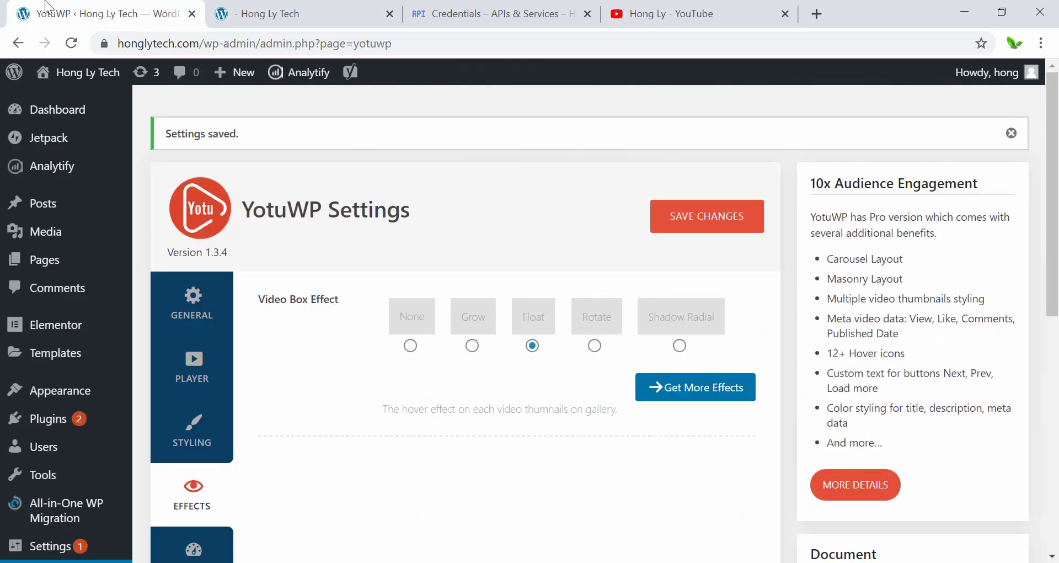
scroll(306, 349, "down", 3)
left_click(193, 402)
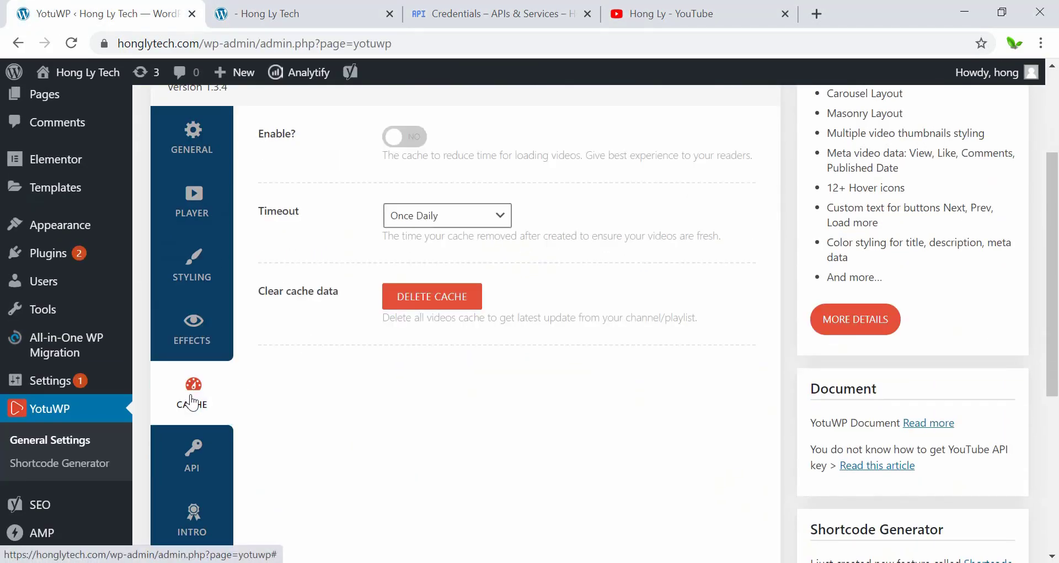
scroll(408, 431, "up", 3)
scroll(328, 287, "down", 1)
scroll(324, 282, "down", 1)
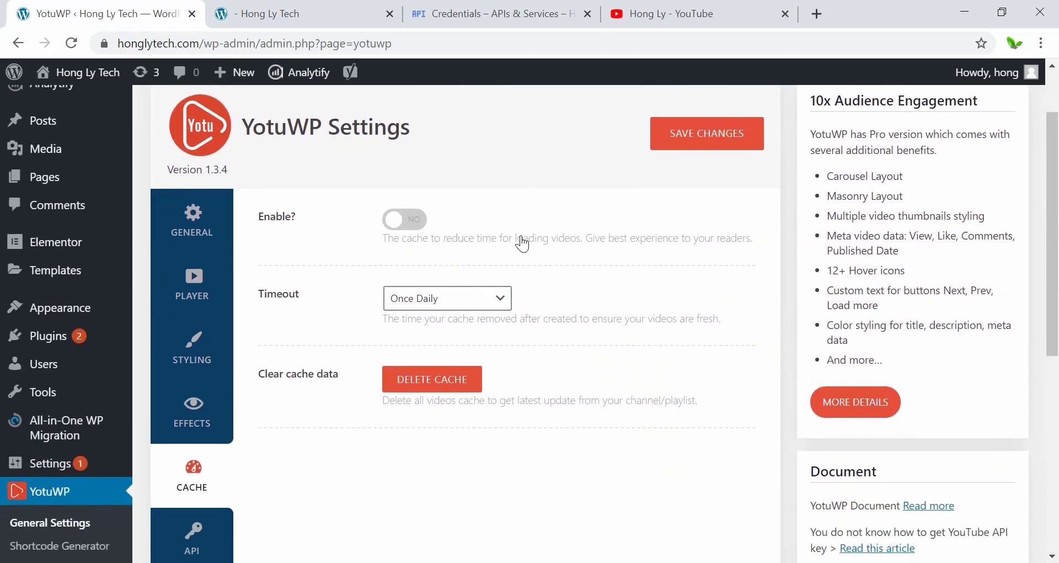
scroll(521, 238, "up", 3)
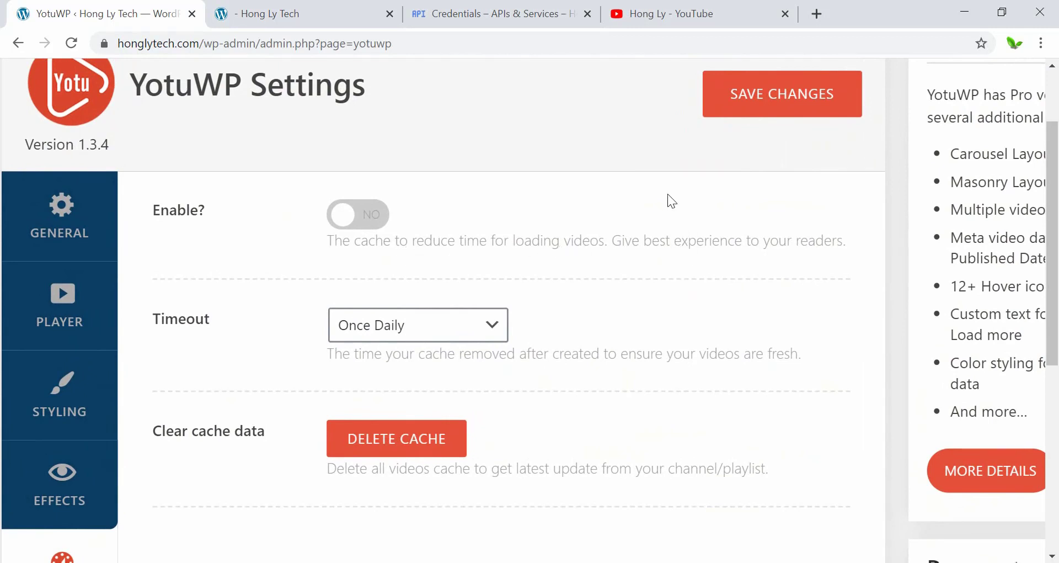
scroll(665, 197, "down", 3)
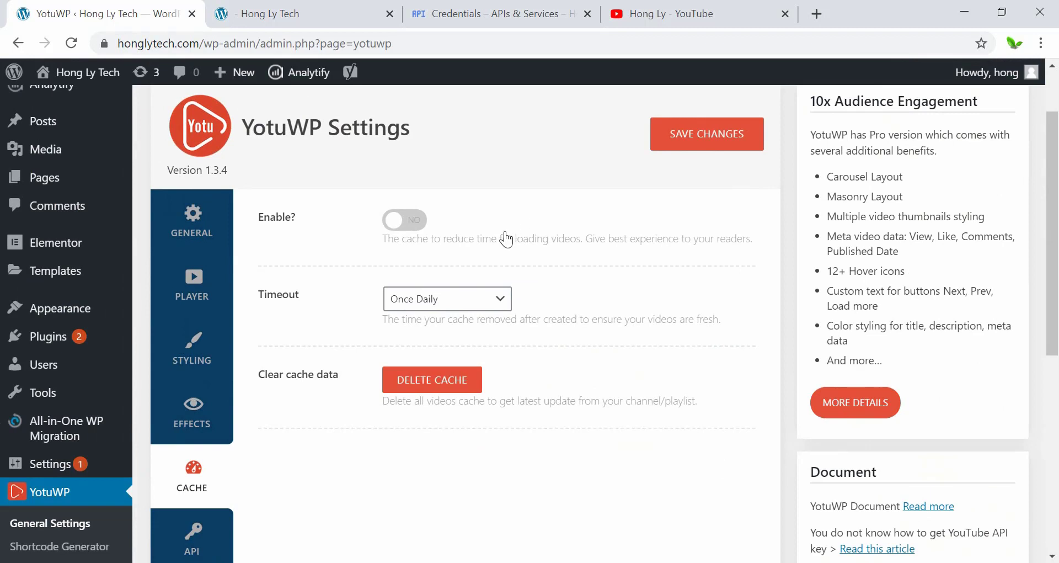
left_click(405, 226)
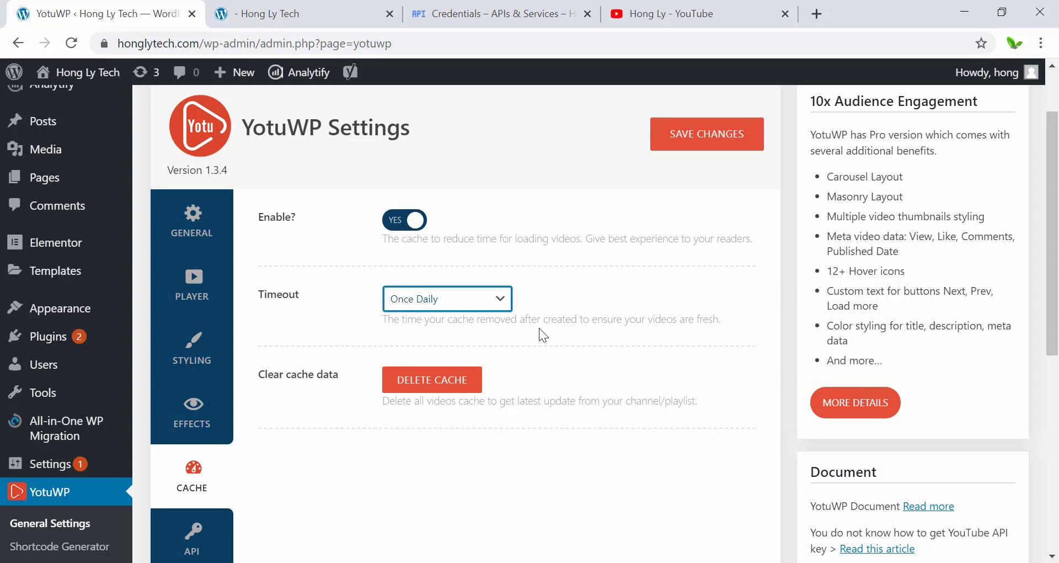
key("ctrl+minus")
key("ctrl+minus")
left_click(690, 131)
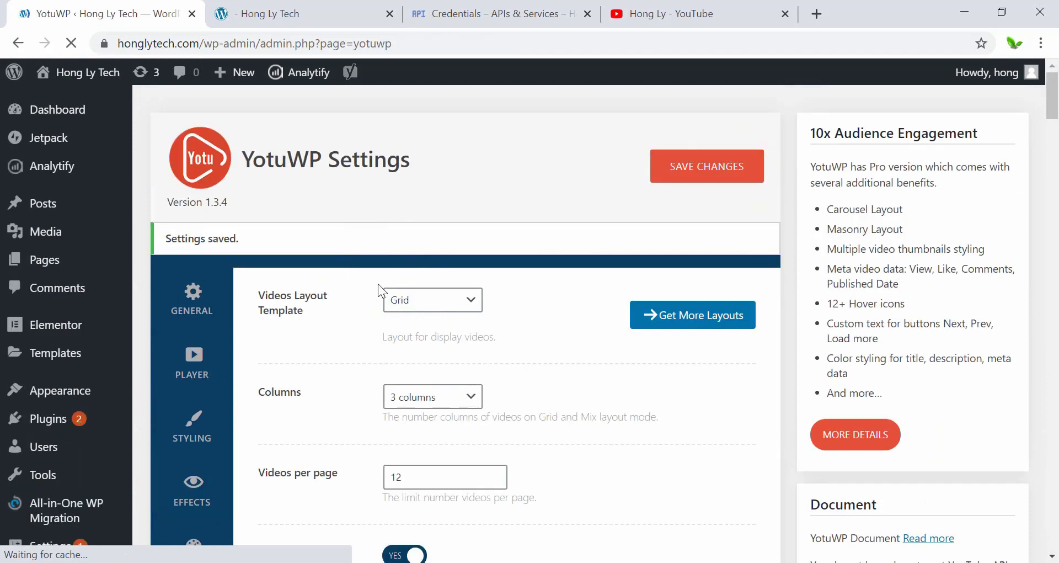
Reload the homepage repeatedly to check how the video gallery loads with caching enabled
scroll(379, 280, "down", 3)
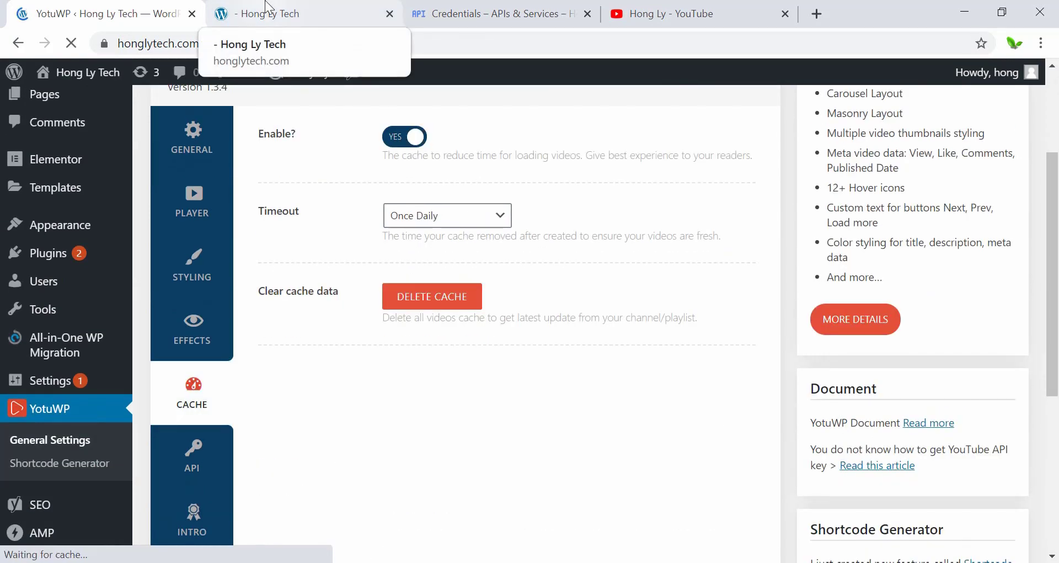
left_click(268, 7)
left_click(66, 46)
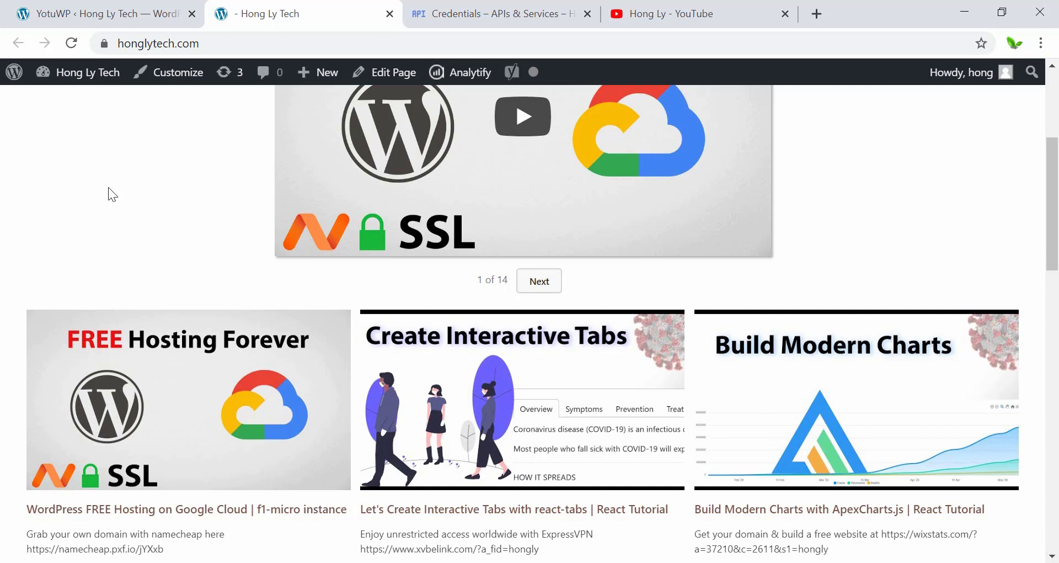
left_click(73, 45)
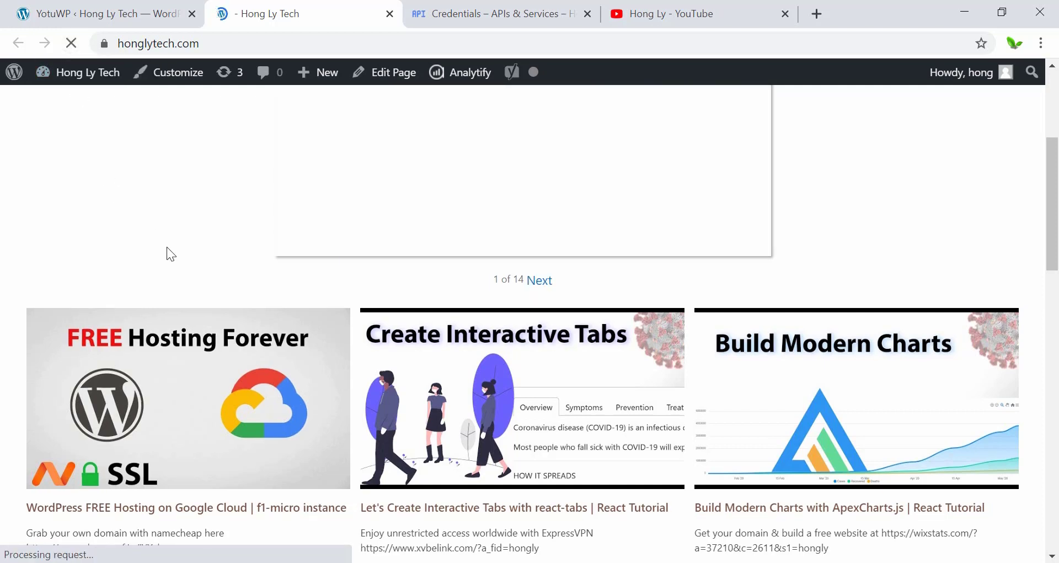
Review the cache timeout description in the YotuWP settings, then reload the homepage and look through the cached gallery
left_click(83, 12)
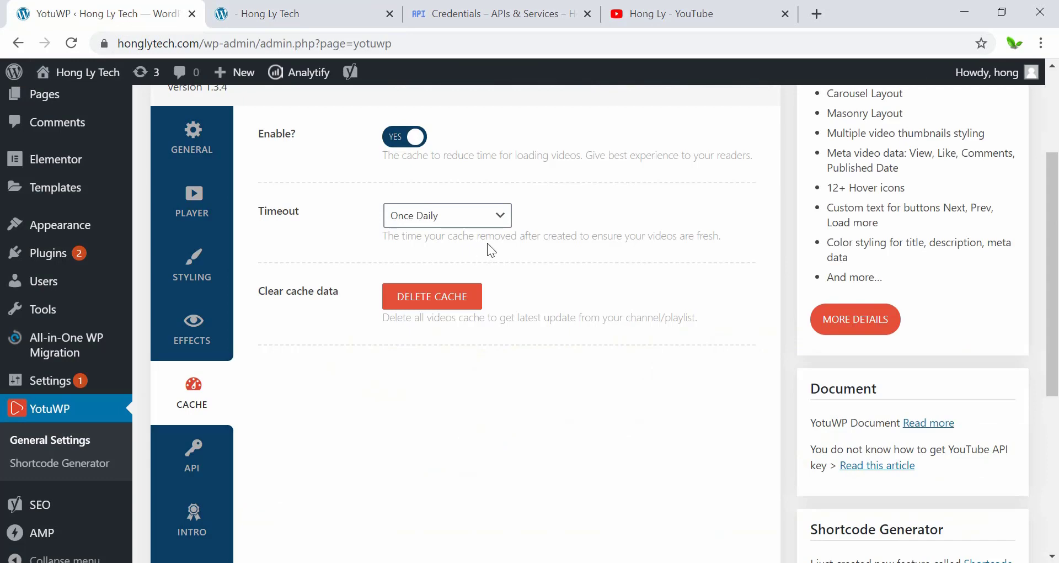
left_click_drag(451, 243, 510, 246)
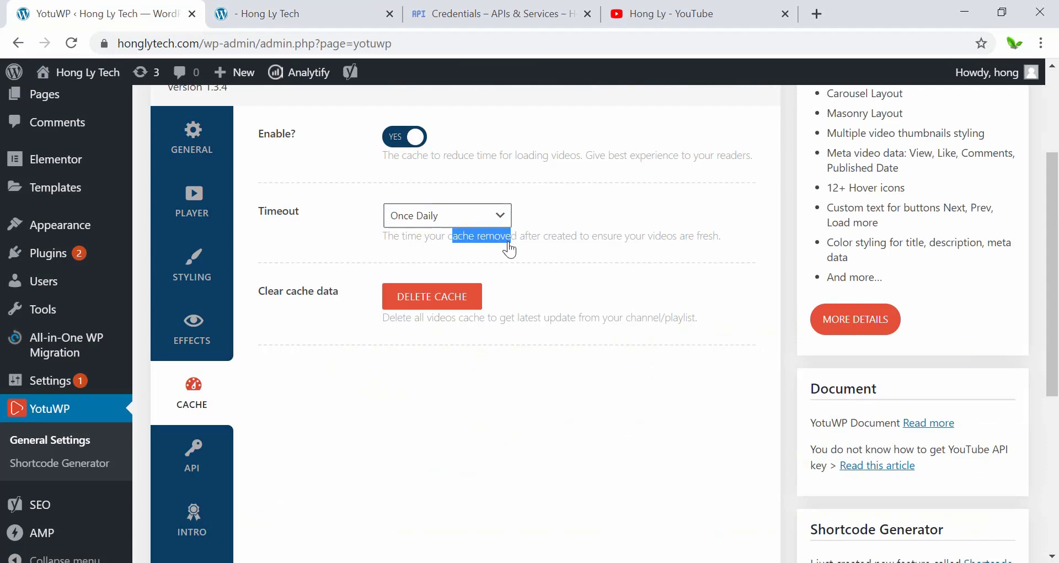
left_click(297, 13)
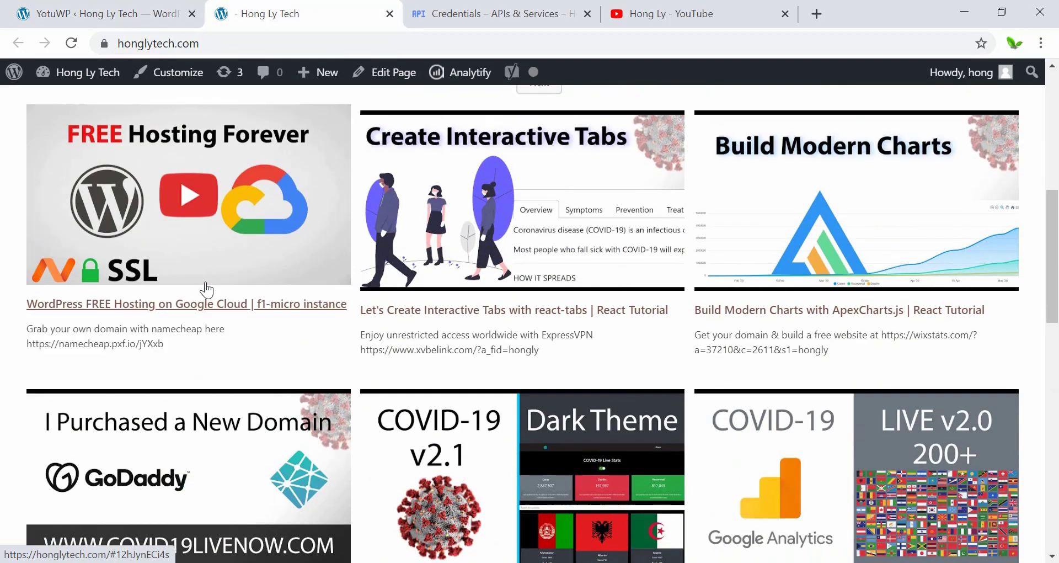
key("F5")
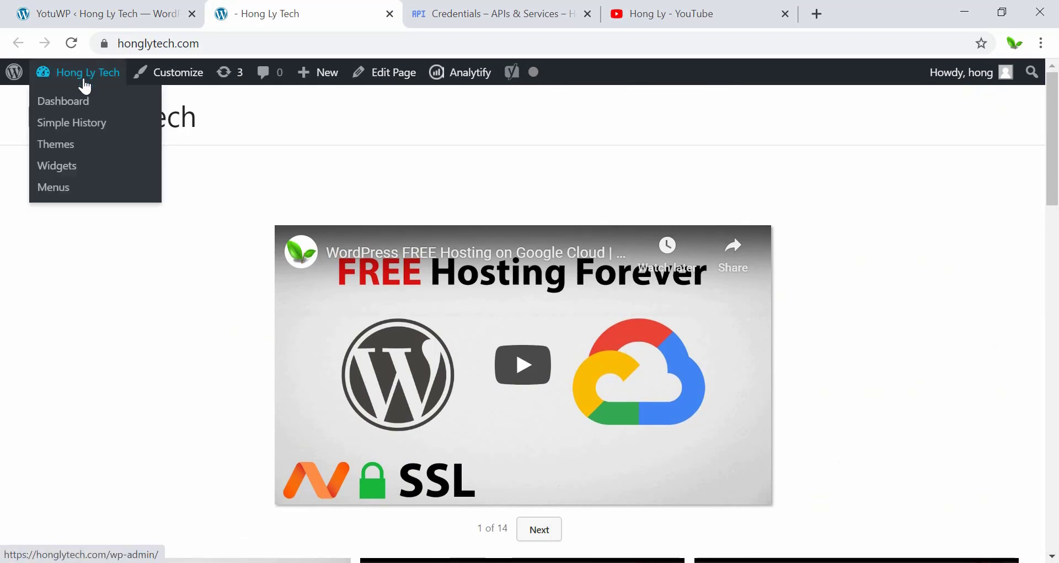
scroll(195, 196, "down", 4)
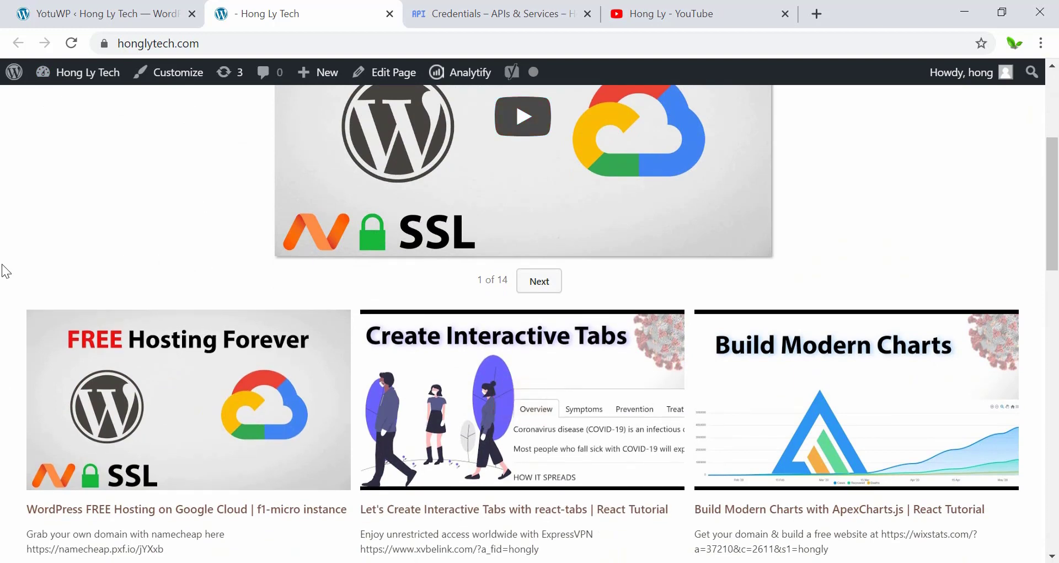
scroll(6, 271, "down", 5)
scroll(5, 275, "down", 10)
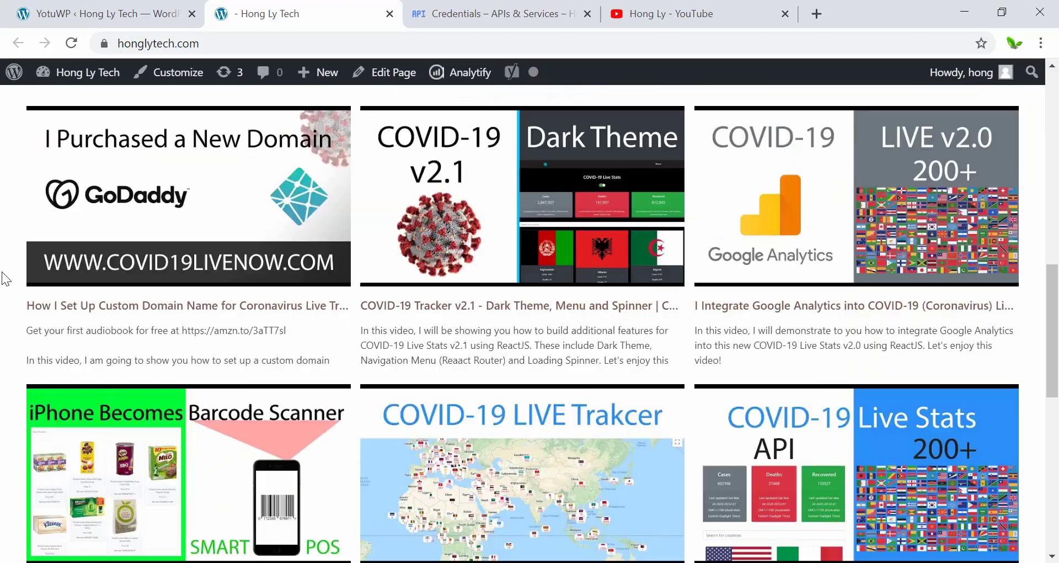
Switch to the incognito browser window and look over the original blog-style homepage
key("alt+Tab")
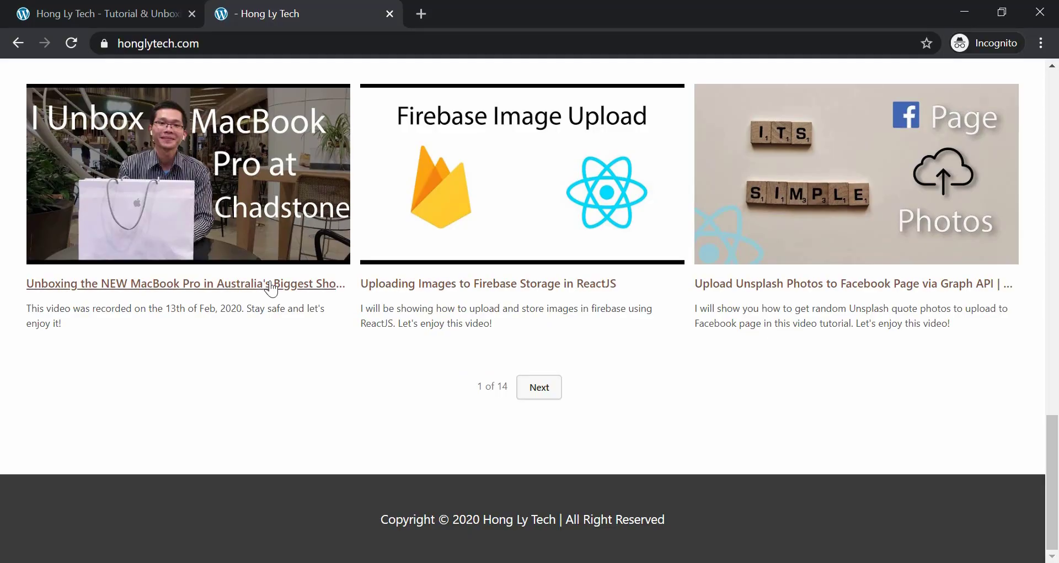
left_click(71, 42)
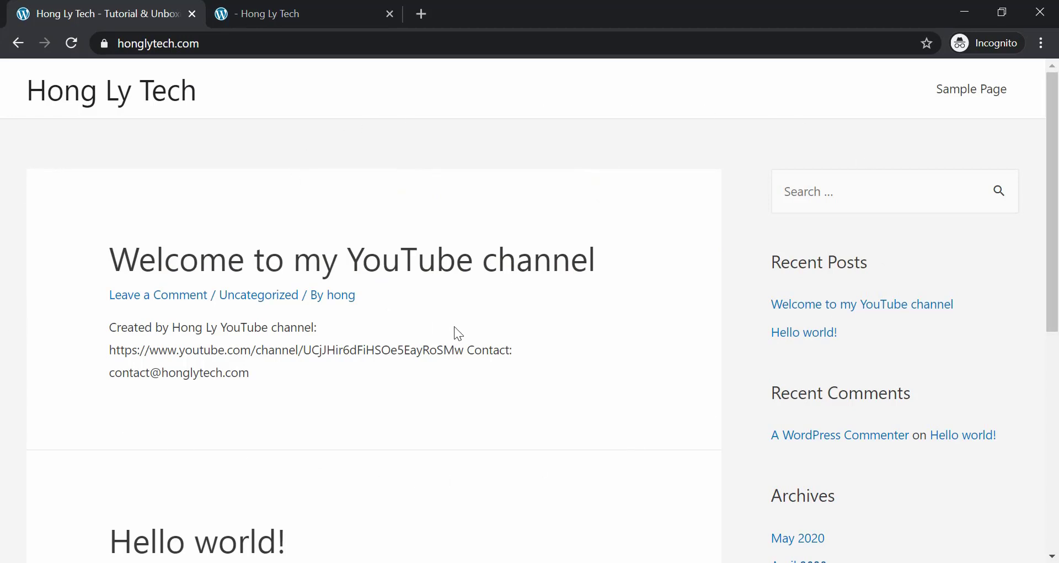
scroll(455, 326, "down", 1)
scroll(457, 328, "down", 5)
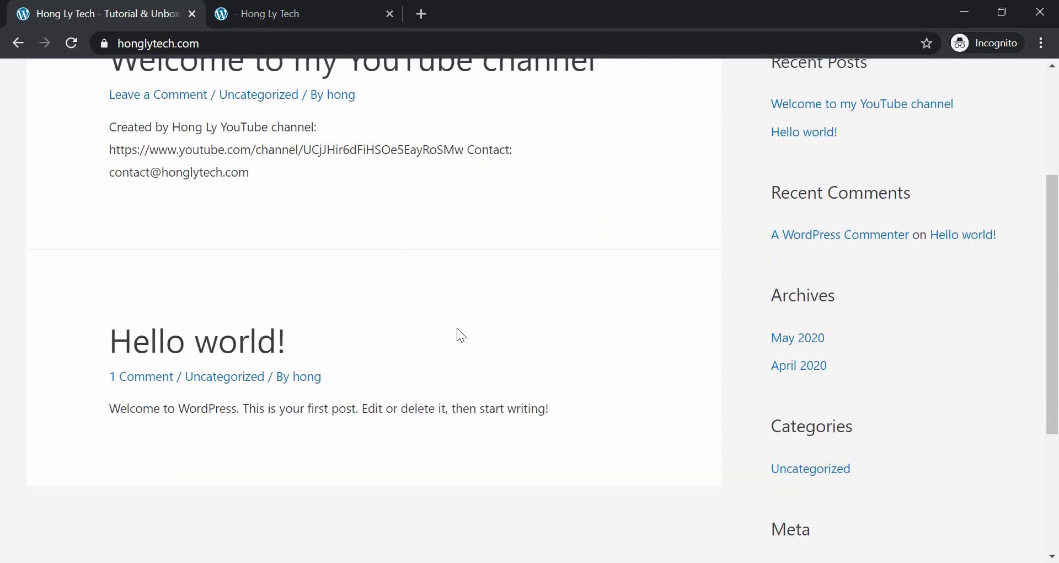
scroll(454, 353, "up", 6)
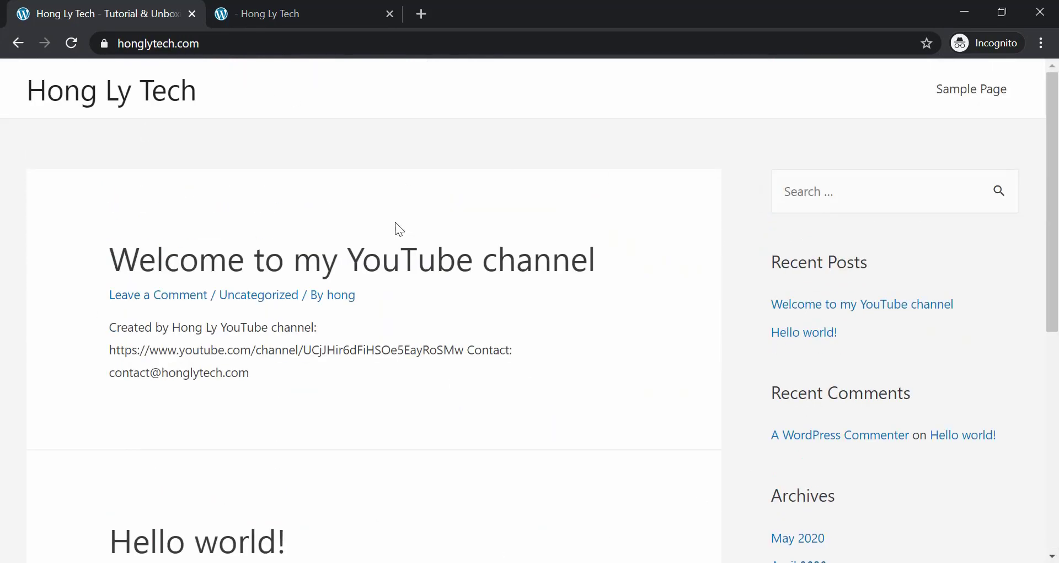
Compare the YouTube gallery homepage with the original blog-style homepage in the incognito window
left_click(236, 8)
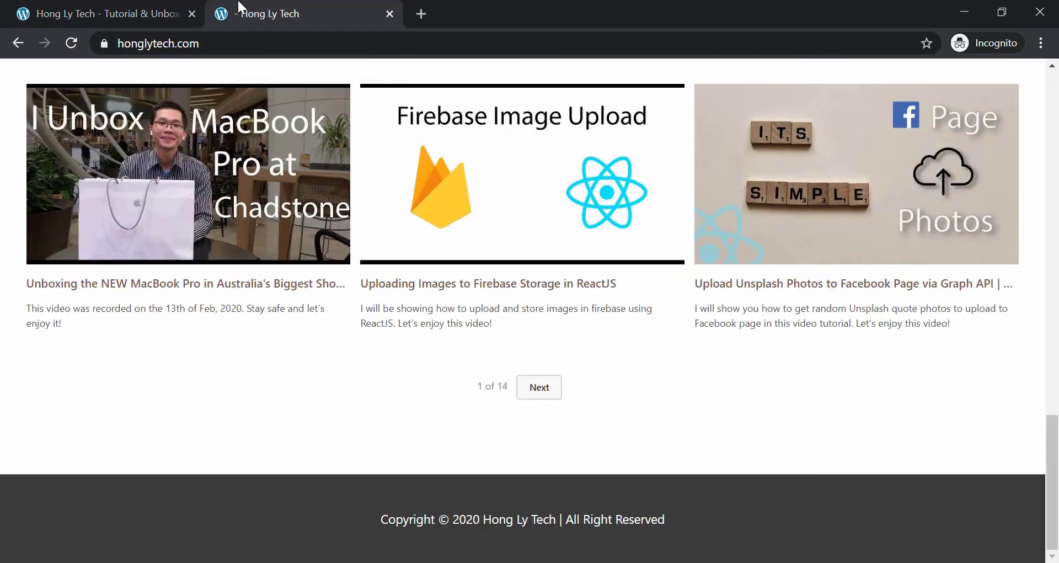
scroll(282, 300, "up", 15)
scroll(281, 301, "up", 1)
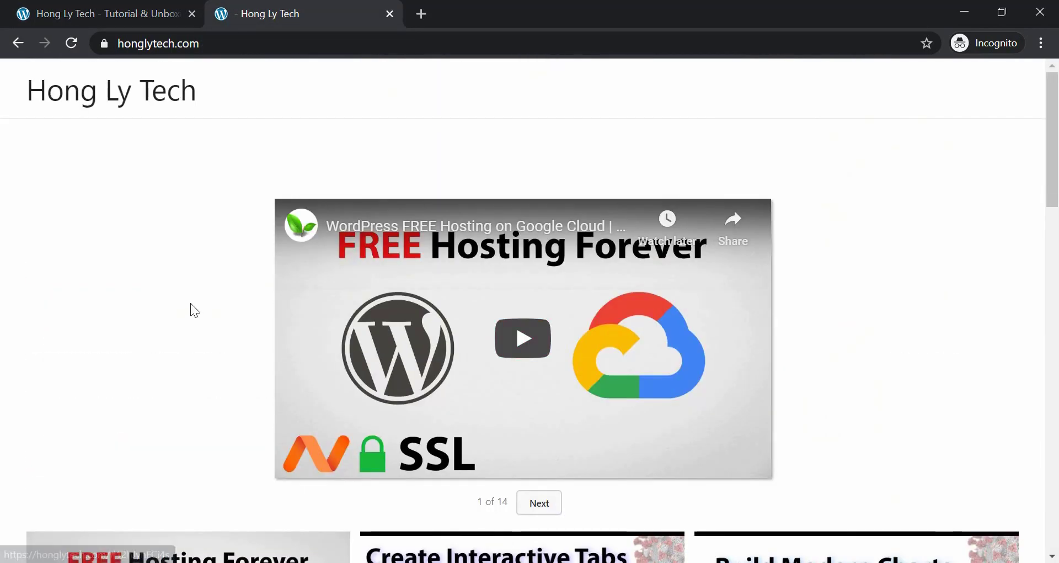
scroll(190, 303, "down", 2)
key("ctrl+shift+Tab")
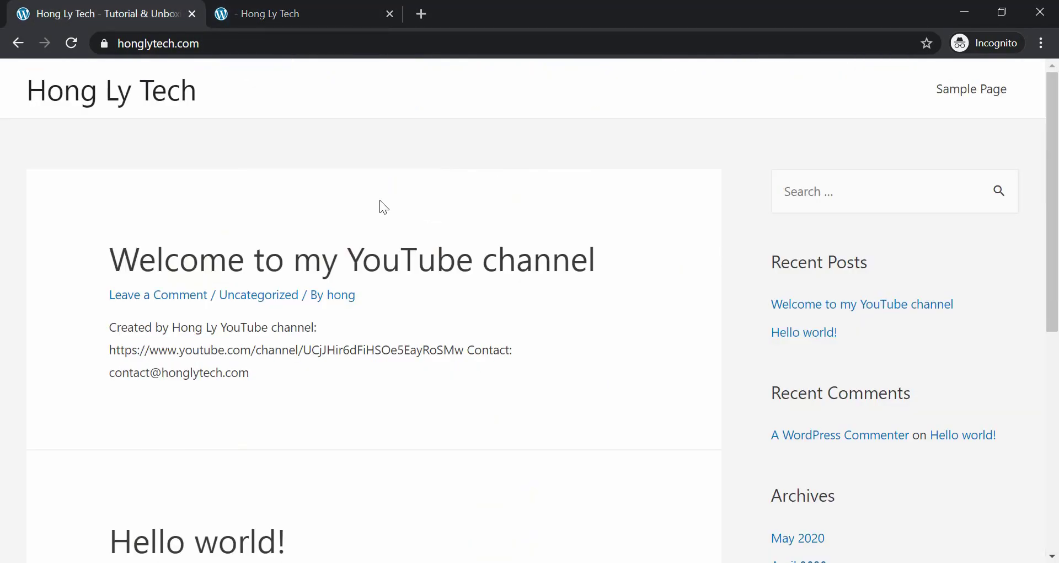
scroll(379, 200, "down", 2)
scroll(380, 199, "up", 2)
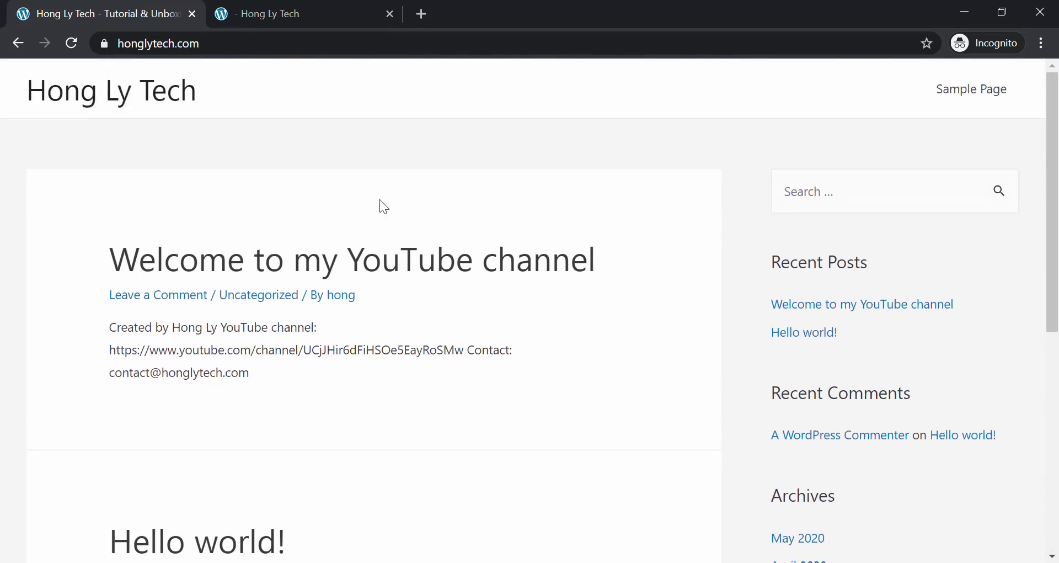
left_click(328, 8)
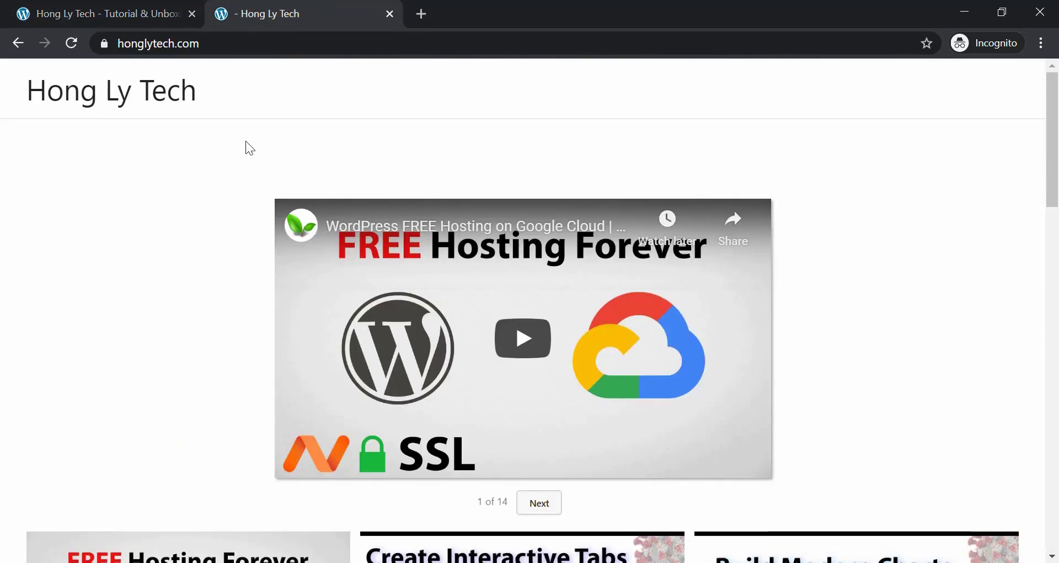